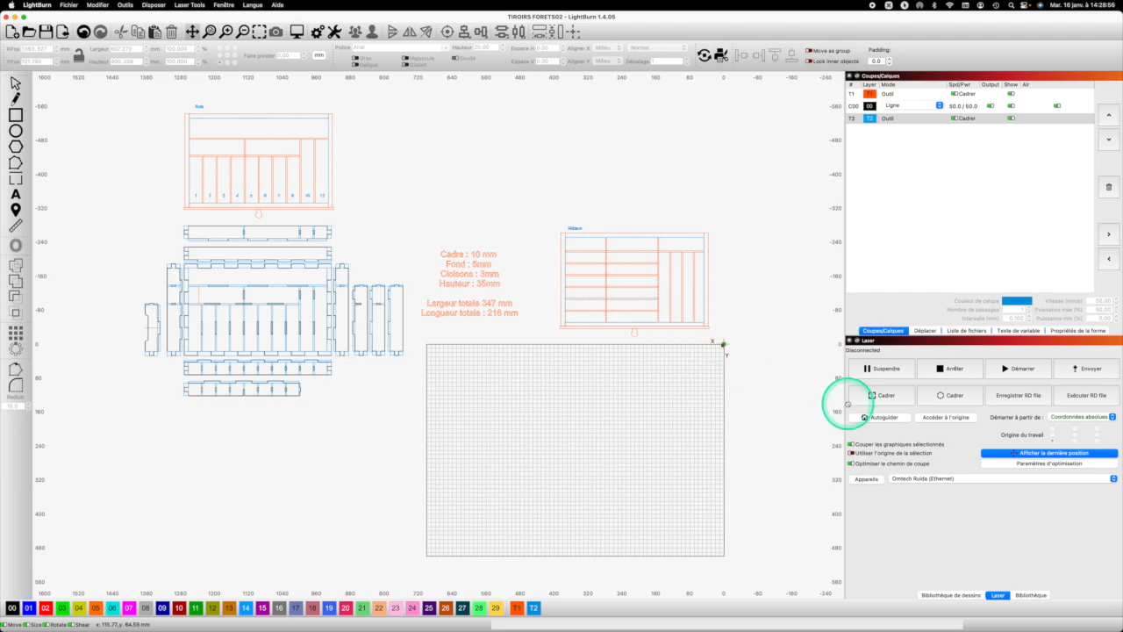
Insert the "Bases Tiroirs" drawing from the art library's Forets collection into the work area
left_click(955, 594)
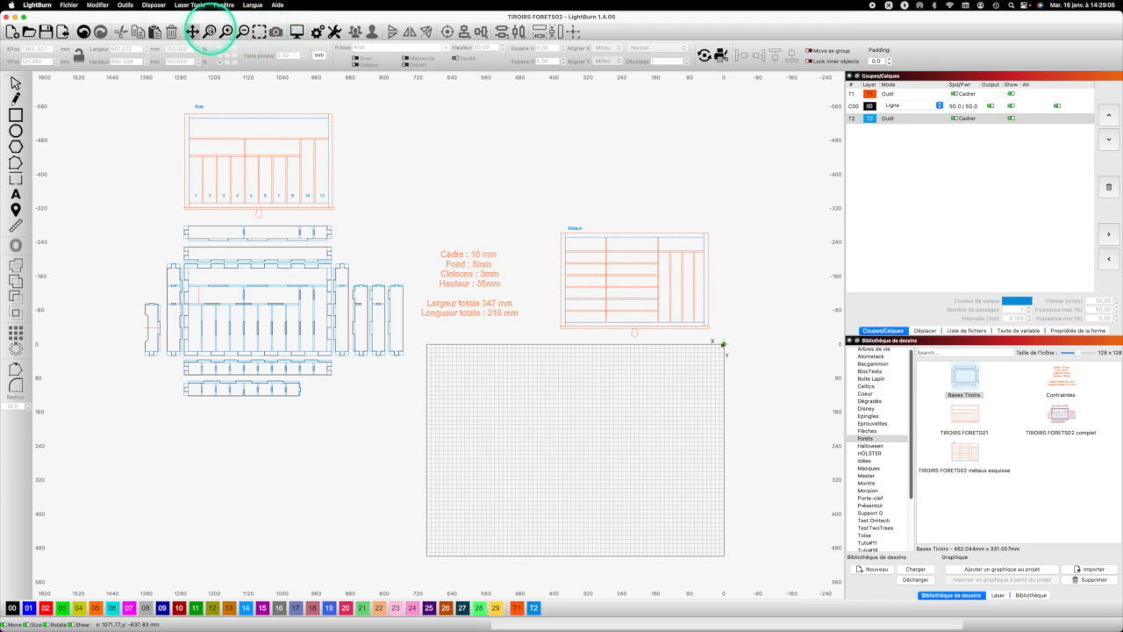
left_click(211, 29)
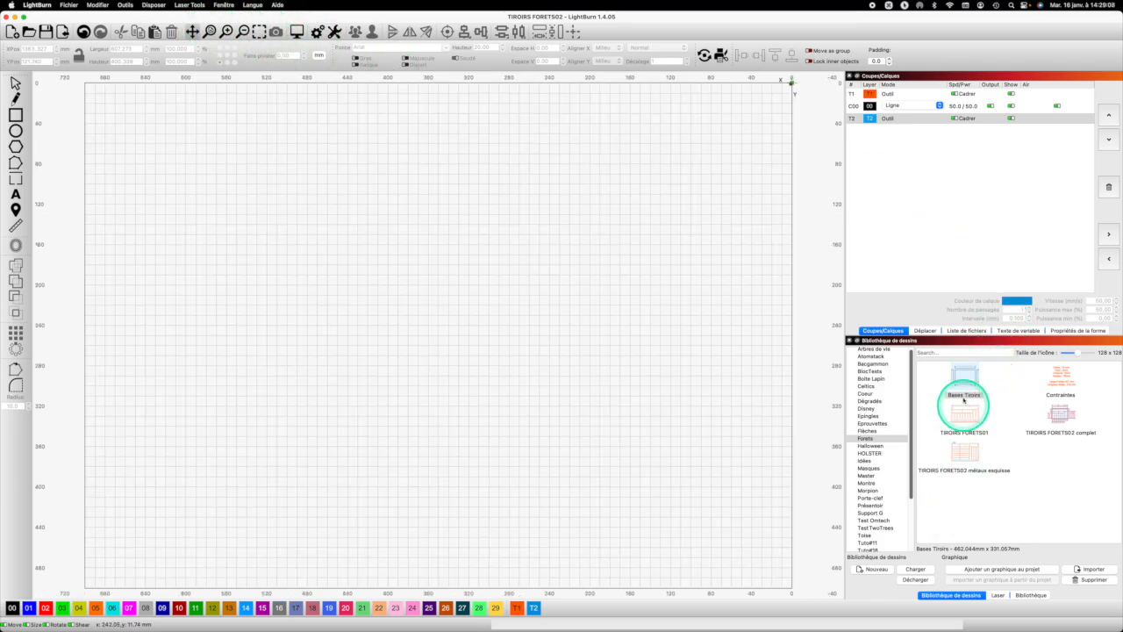
double_click(969, 381)
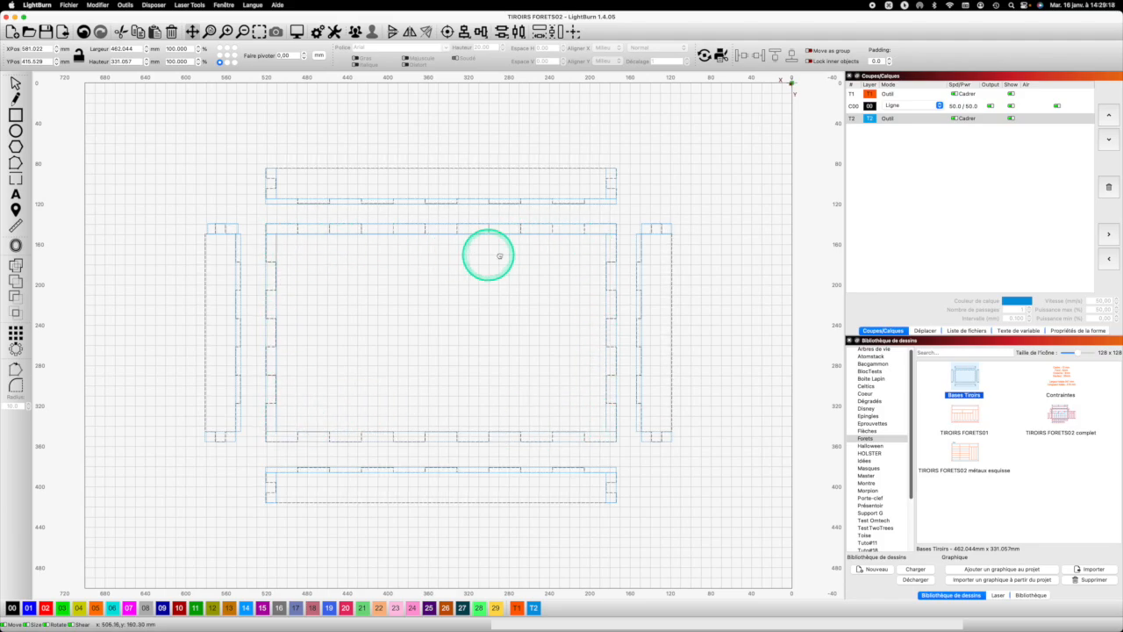
scroll(617, 247, "down", 1)
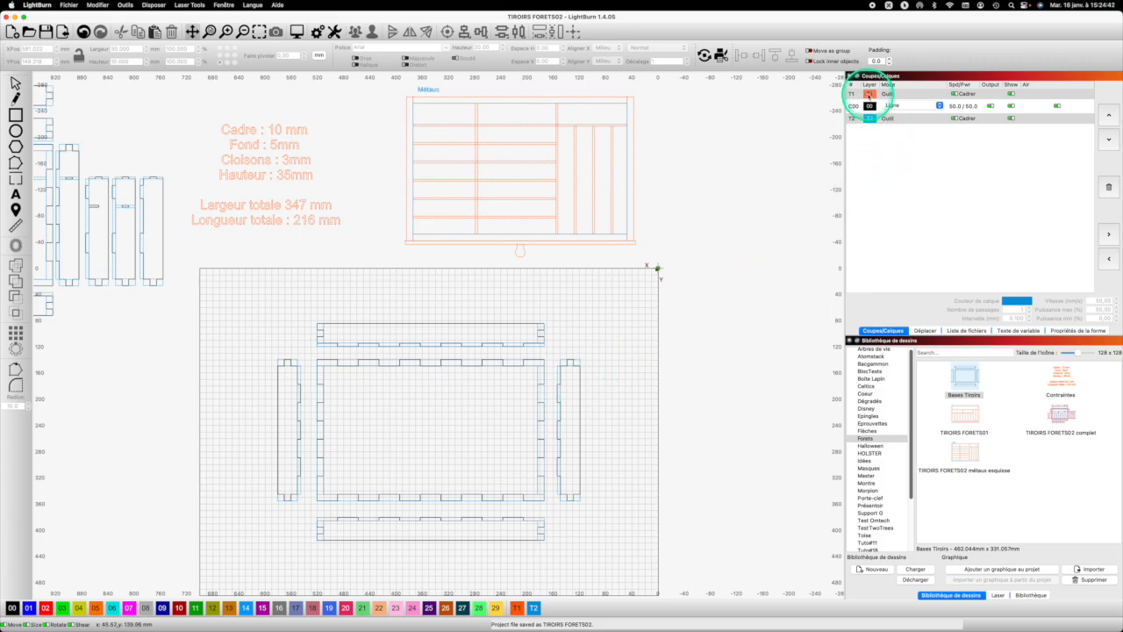
Move layer T1 down two places in the layer order, below T2
left_click(869, 94)
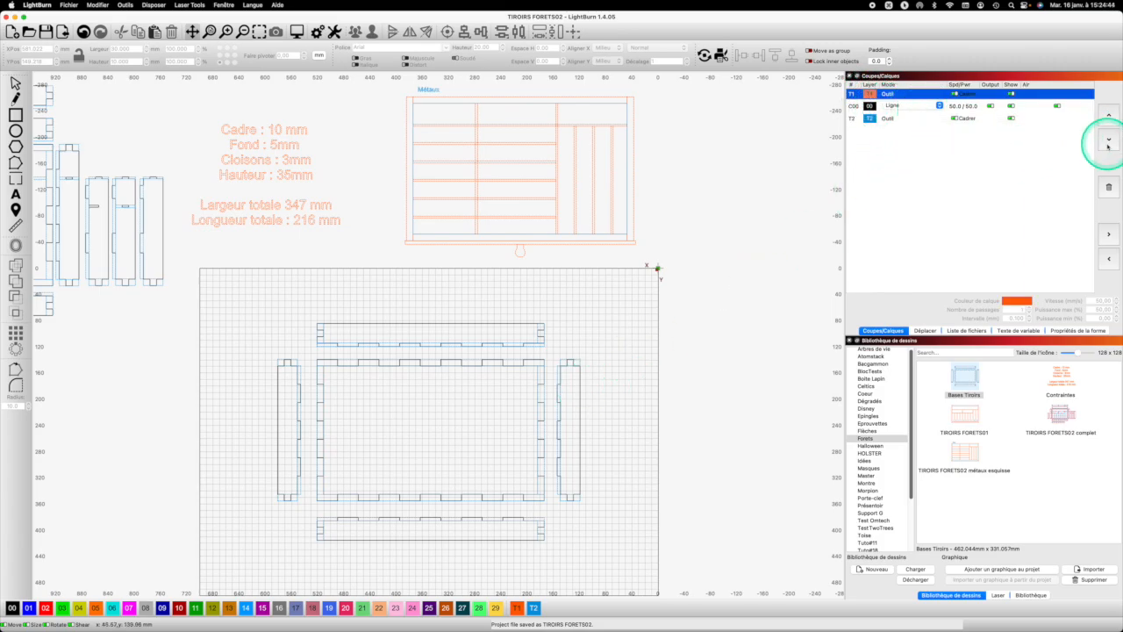
left_click(1108, 141)
left_click(1108, 141)
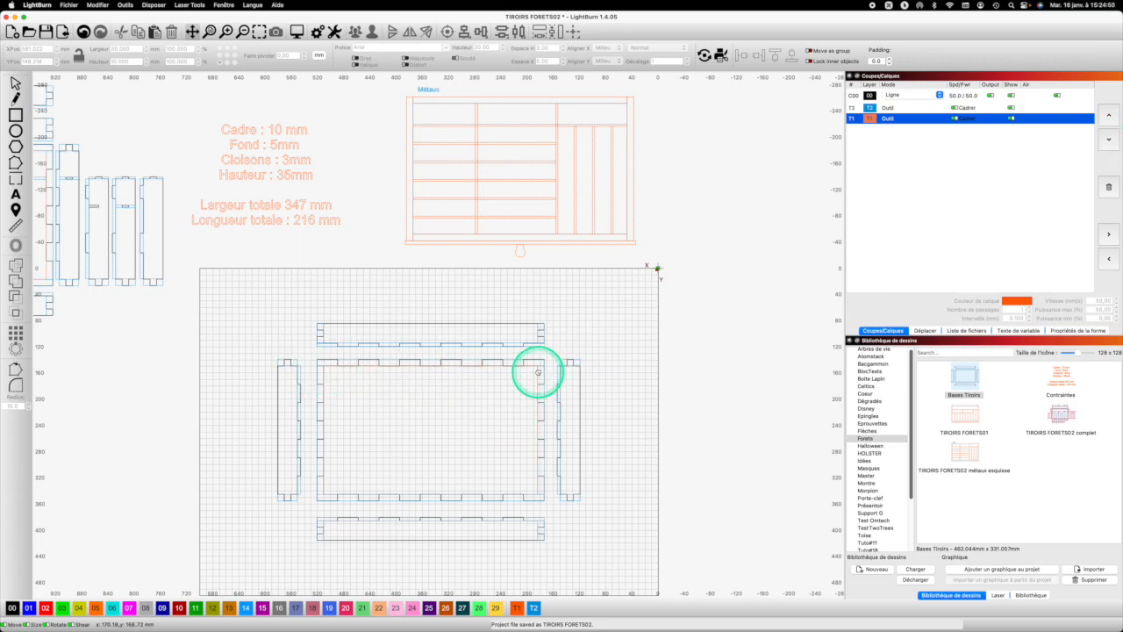
Check the sizes of the vertical and horizontal edge strips around the drawer base
left_click(538, 372)
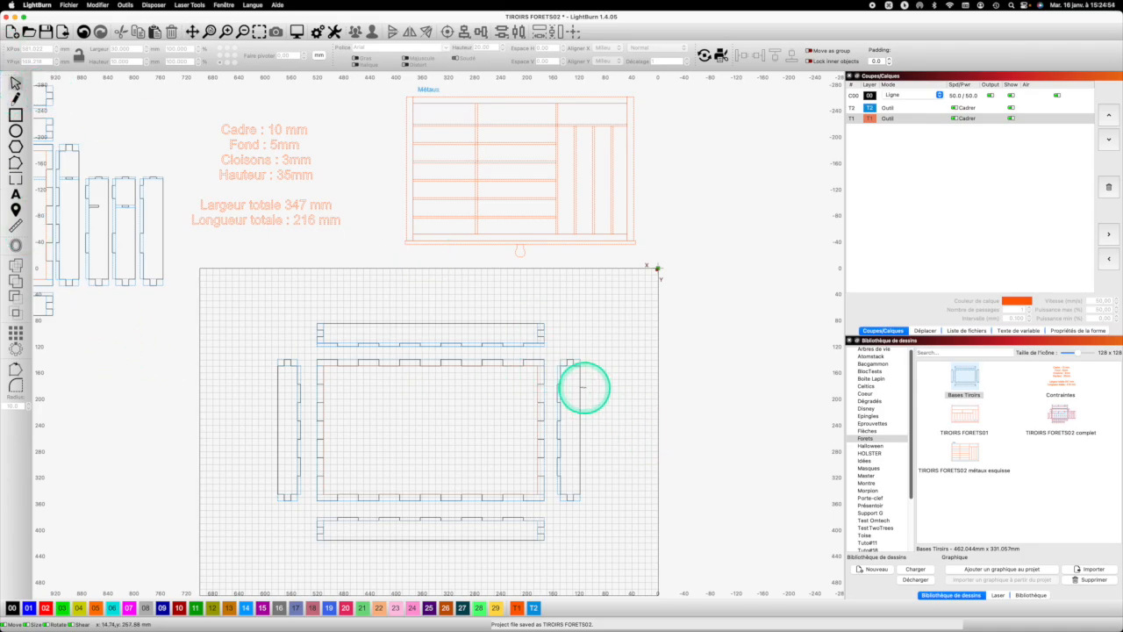
left_click(538, 370)
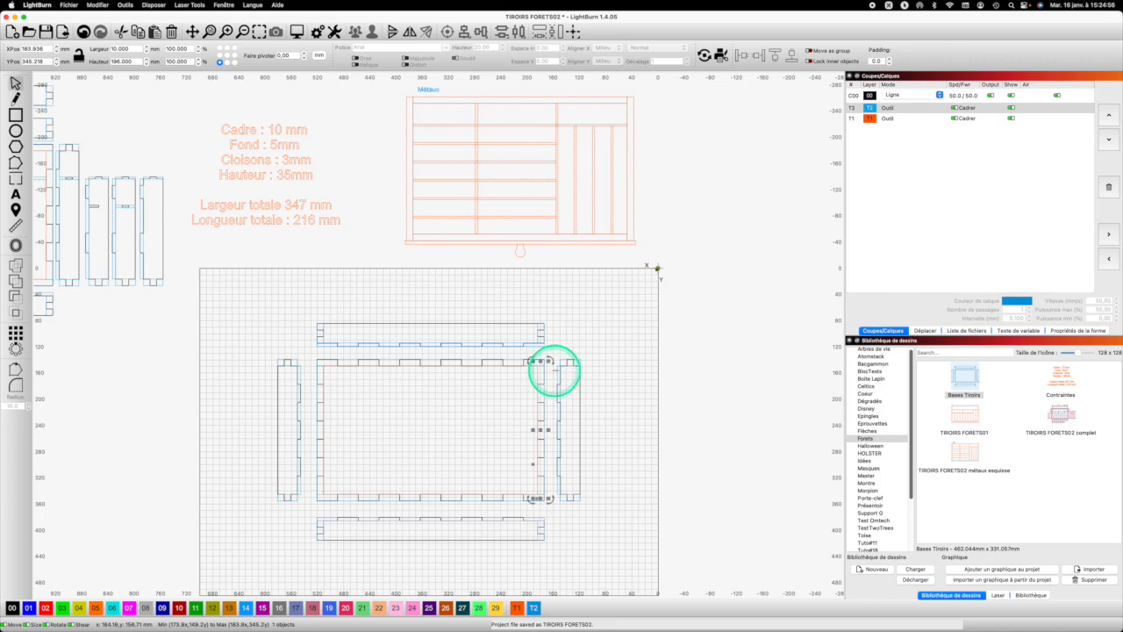
left_click(533, 366)
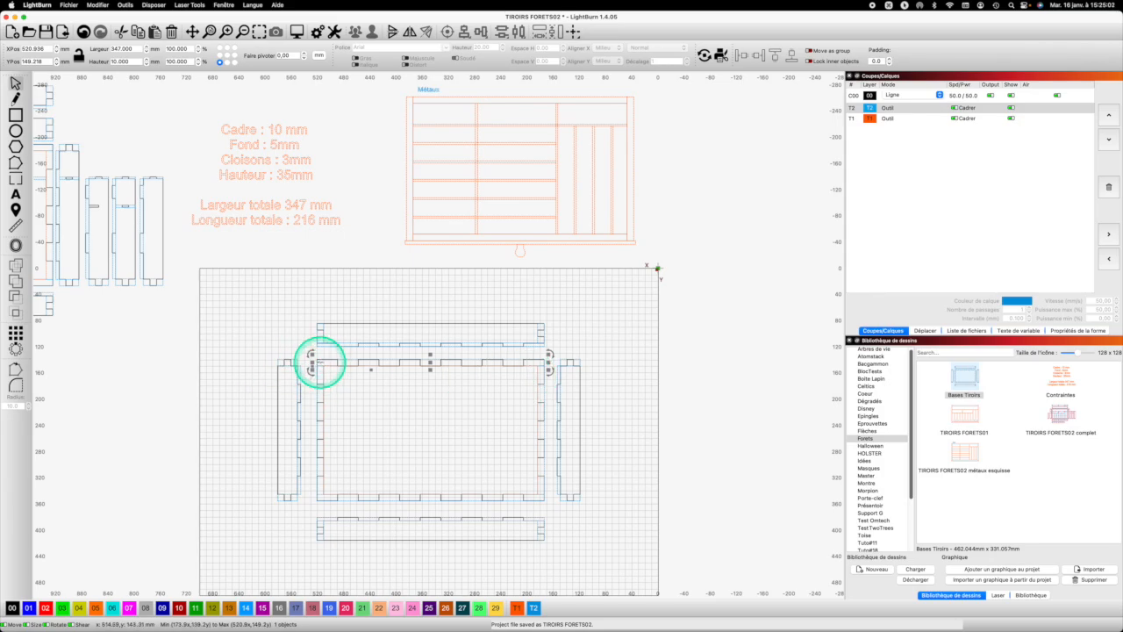
left_click_drag(321, 362, 541, 498)
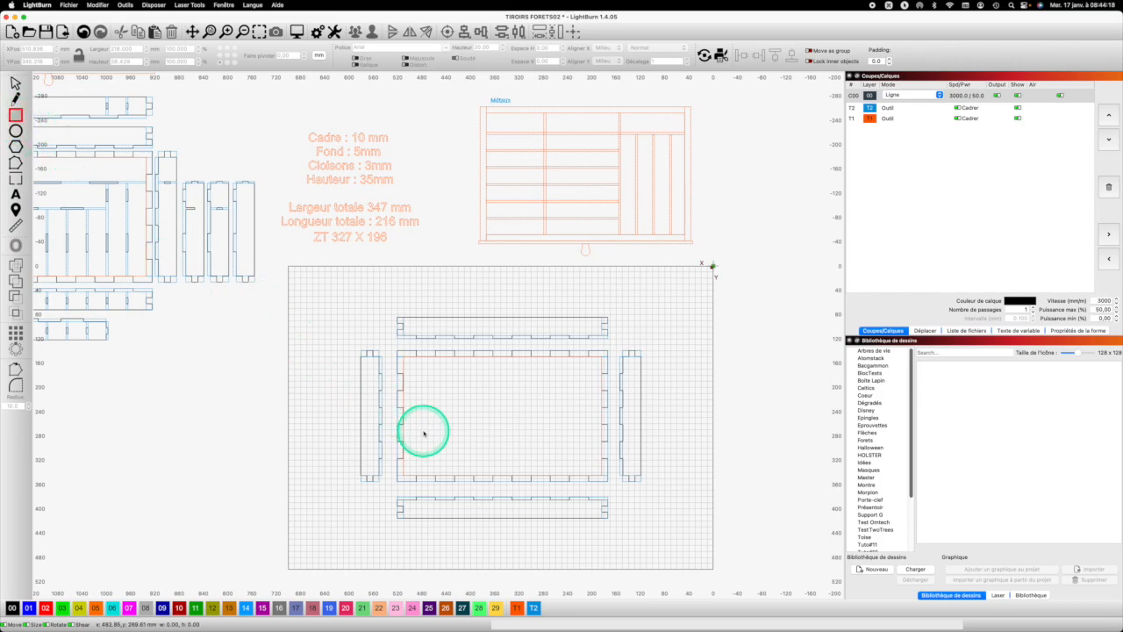
Draw a compartment rectangle inside the drawer base, 95 mm wide and 178/7 mm high, and copy its height value
left_click_drag(464, 454, 487, 445)
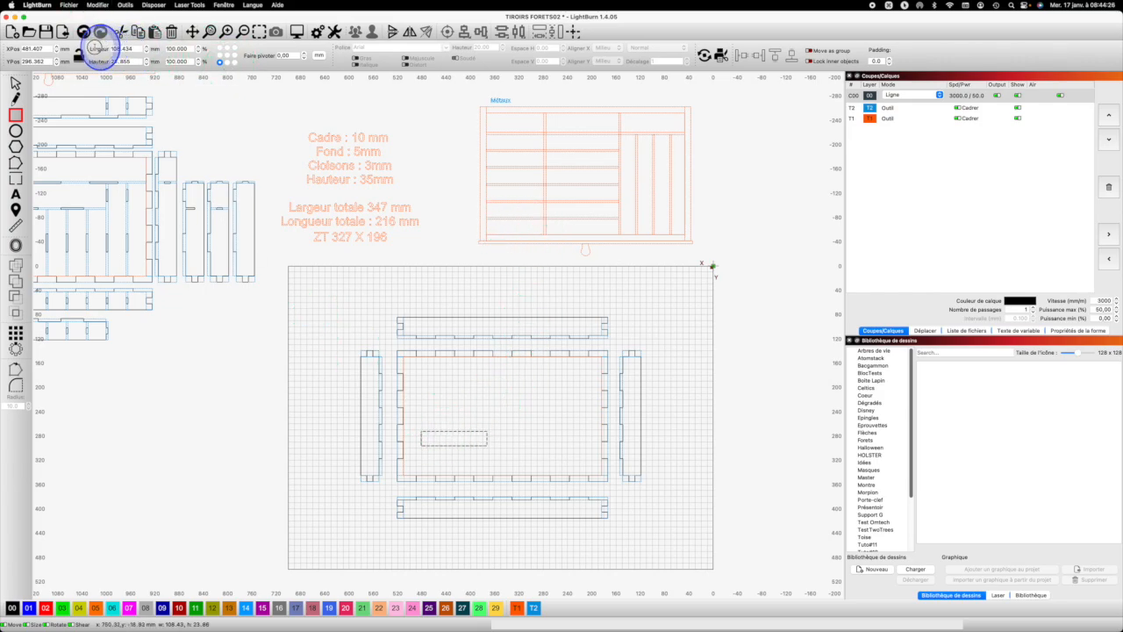
type("95")
left_click(127, 61)
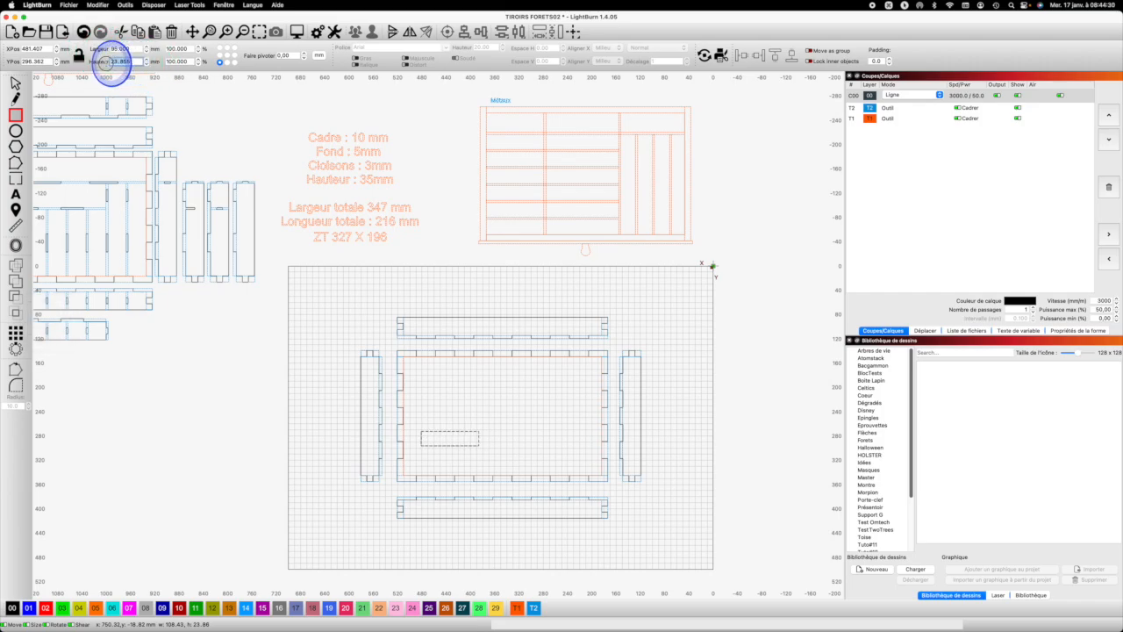
type("178/")
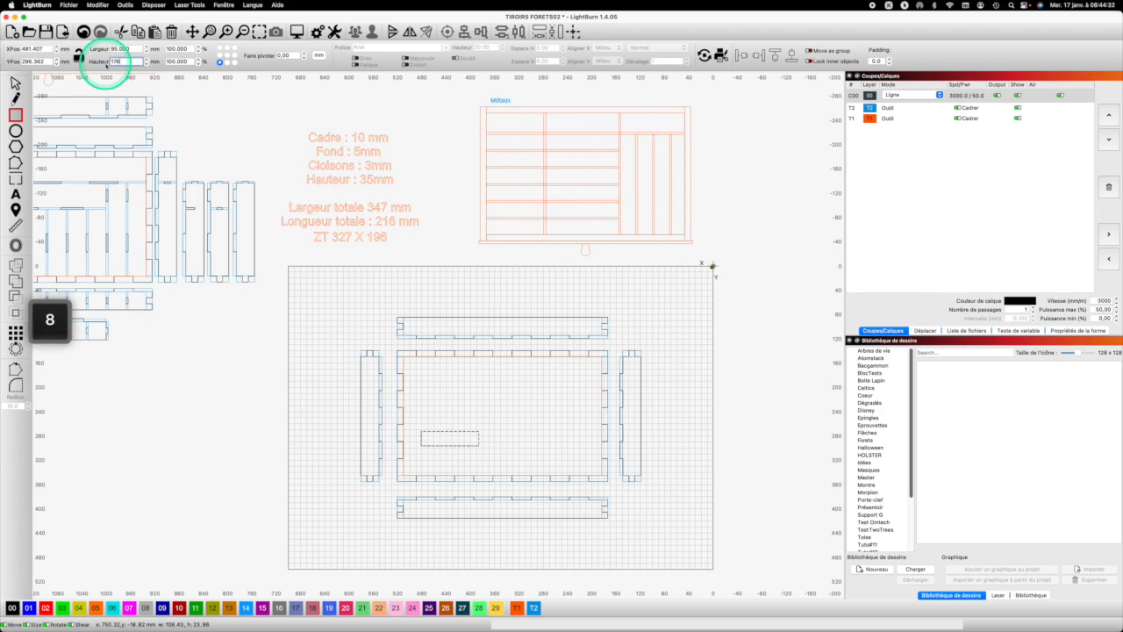
type("7")
key("Return")
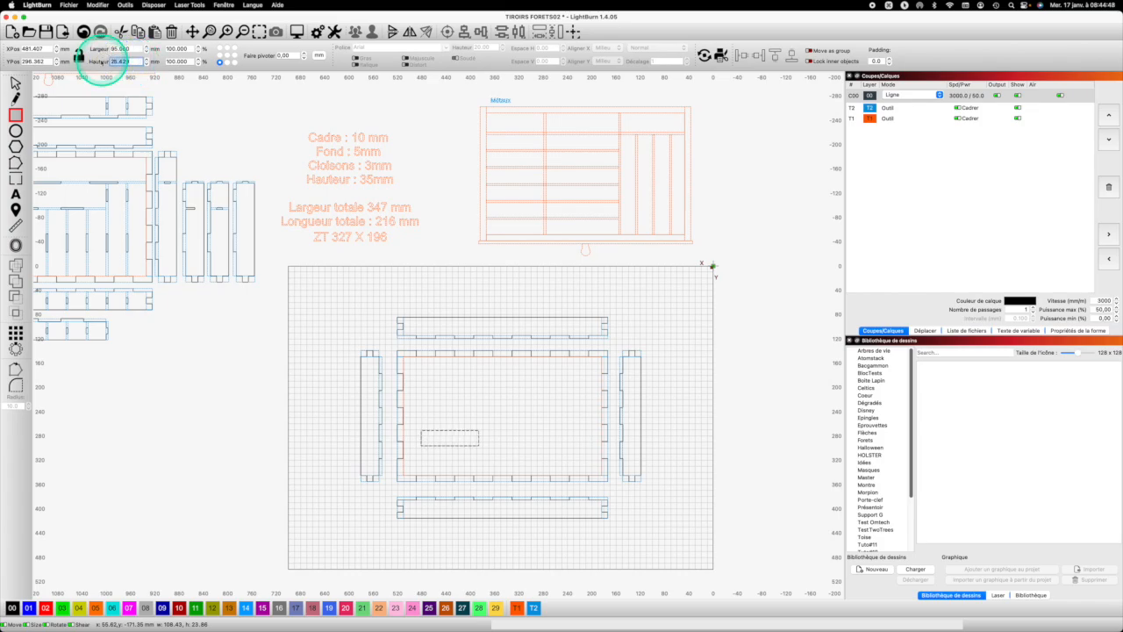
key("super+c")
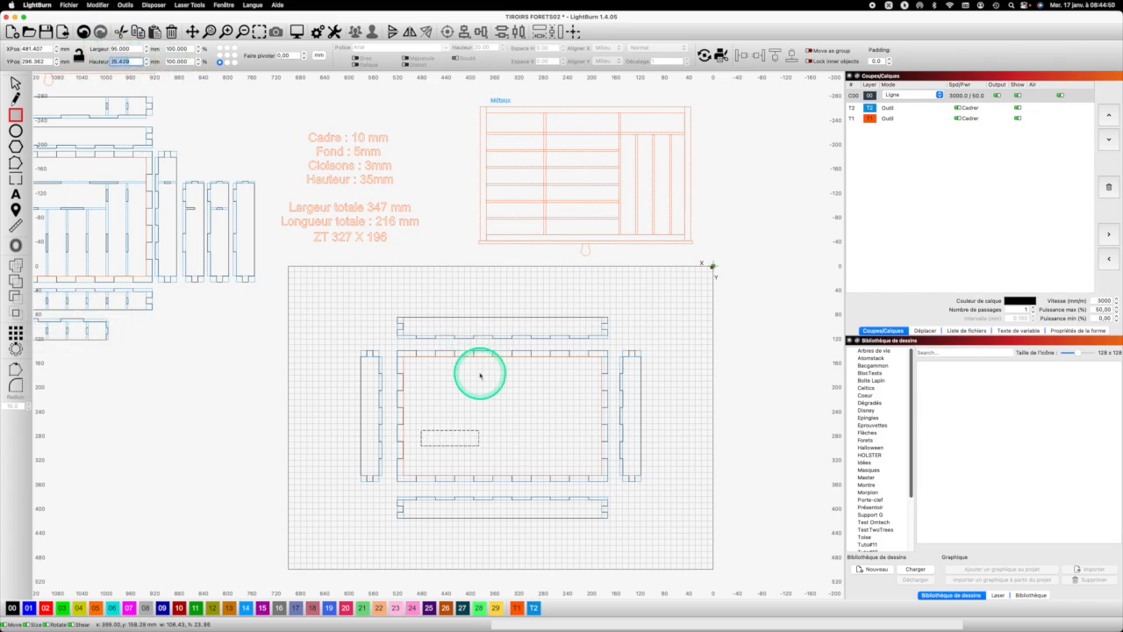
Assign the compartment rectangle to layer T1 and snap it into the lower-left corner of the drawer's inner area
left_click(517, 606)
key("Return")
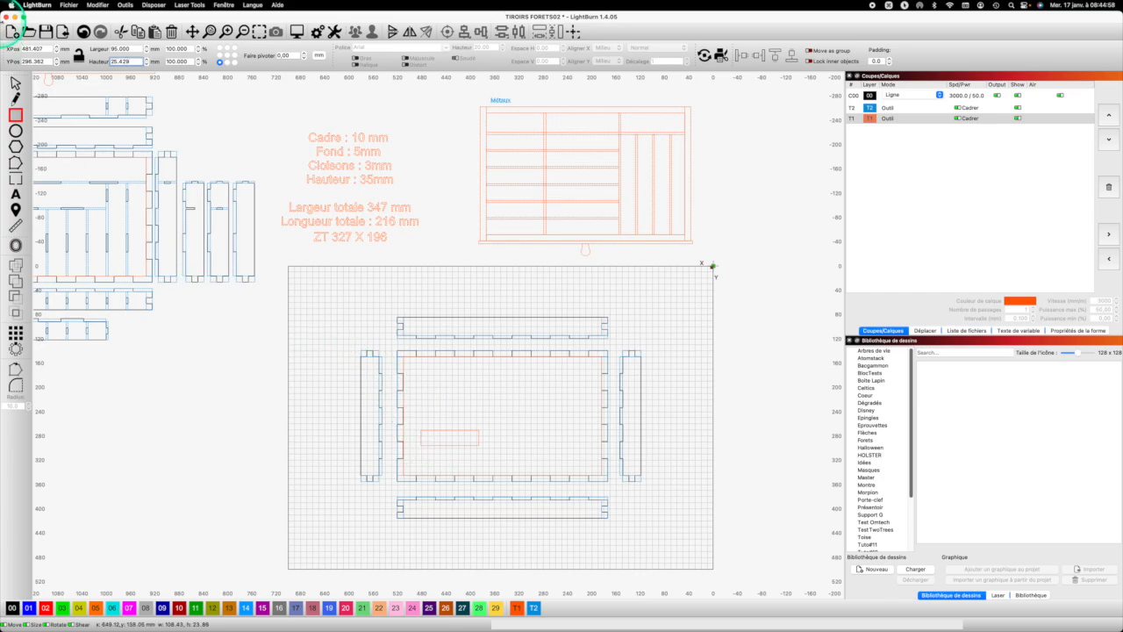
left_click(16, 84)
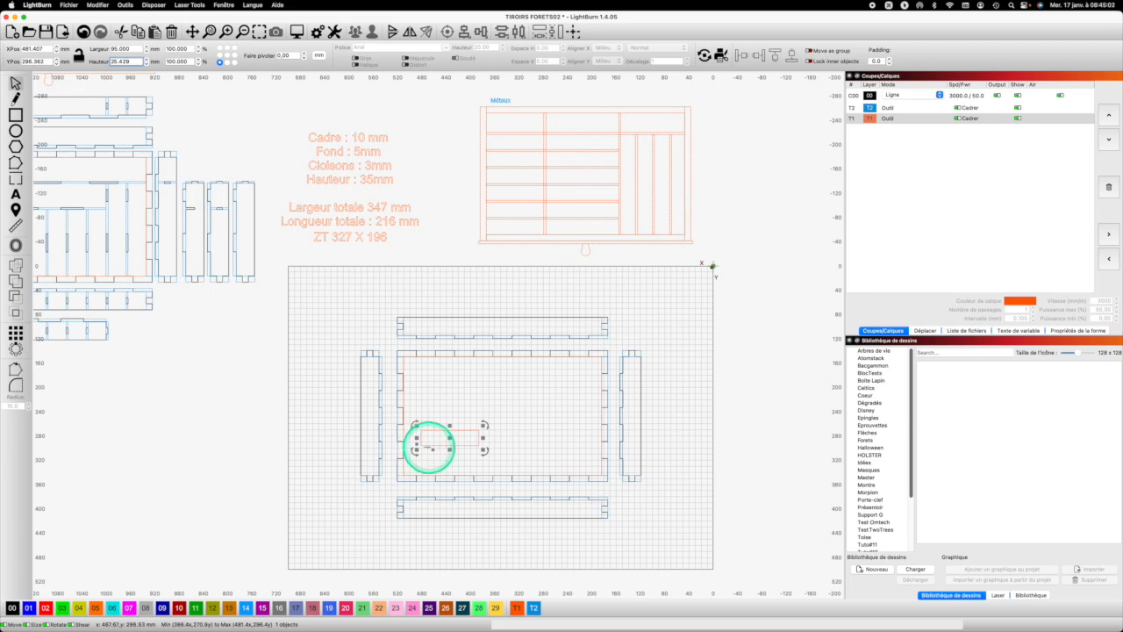
left_click_drag(419, 444, 403, 474)
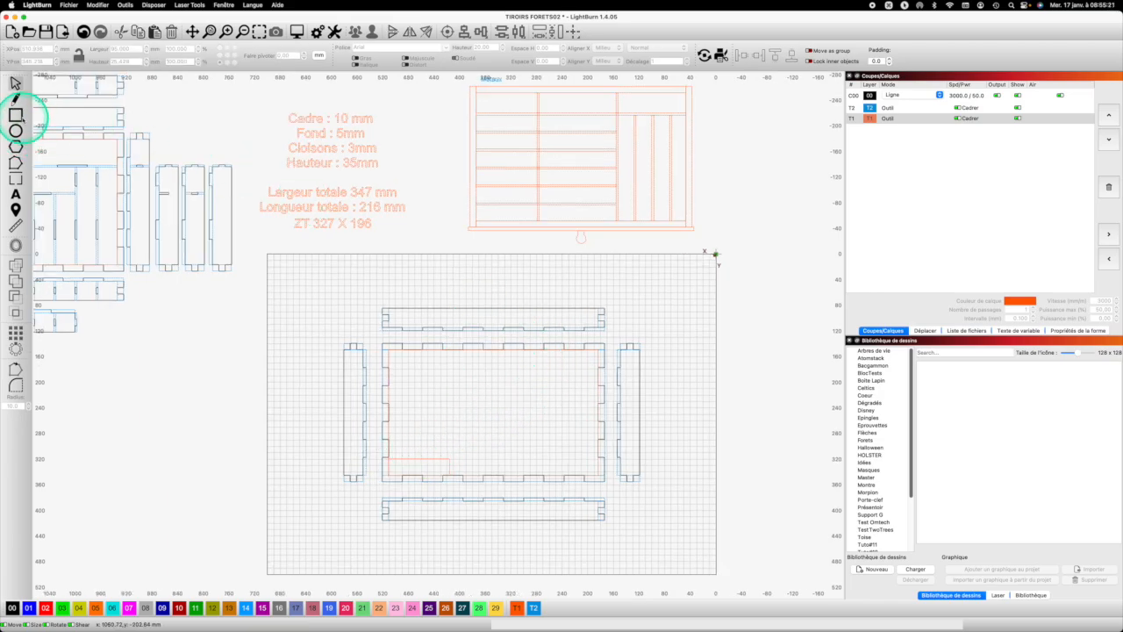
Draw a thin rectangle about 214 by 8 mm along the compartment's upper edge and assign it to layer T2
left_click(15, 114)
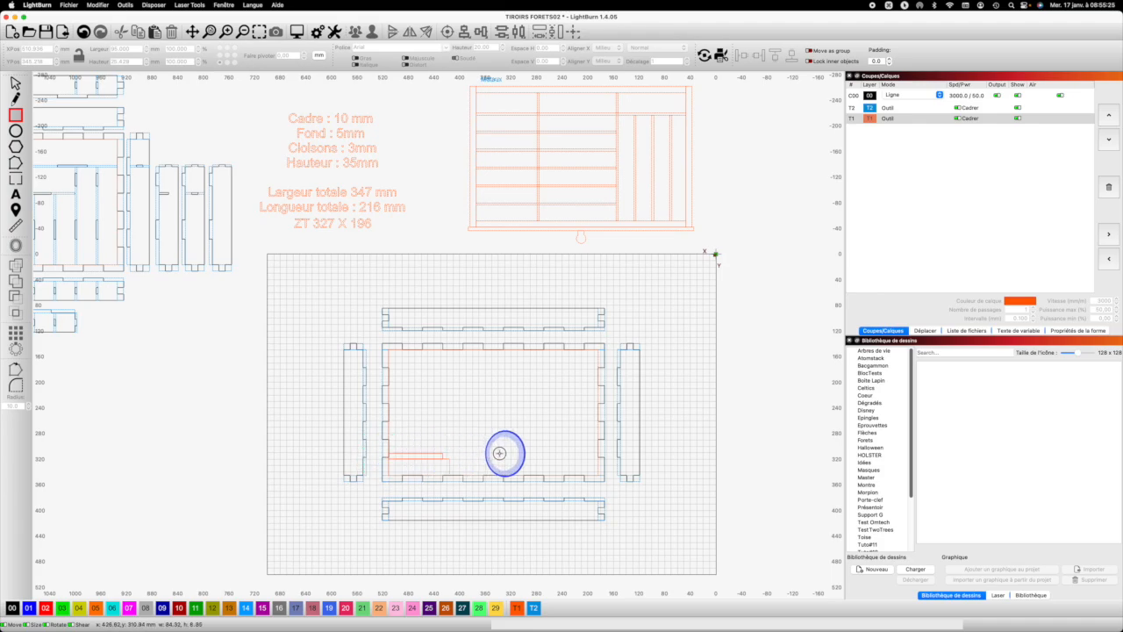
left_click_drag(506, 453, 526, 453)
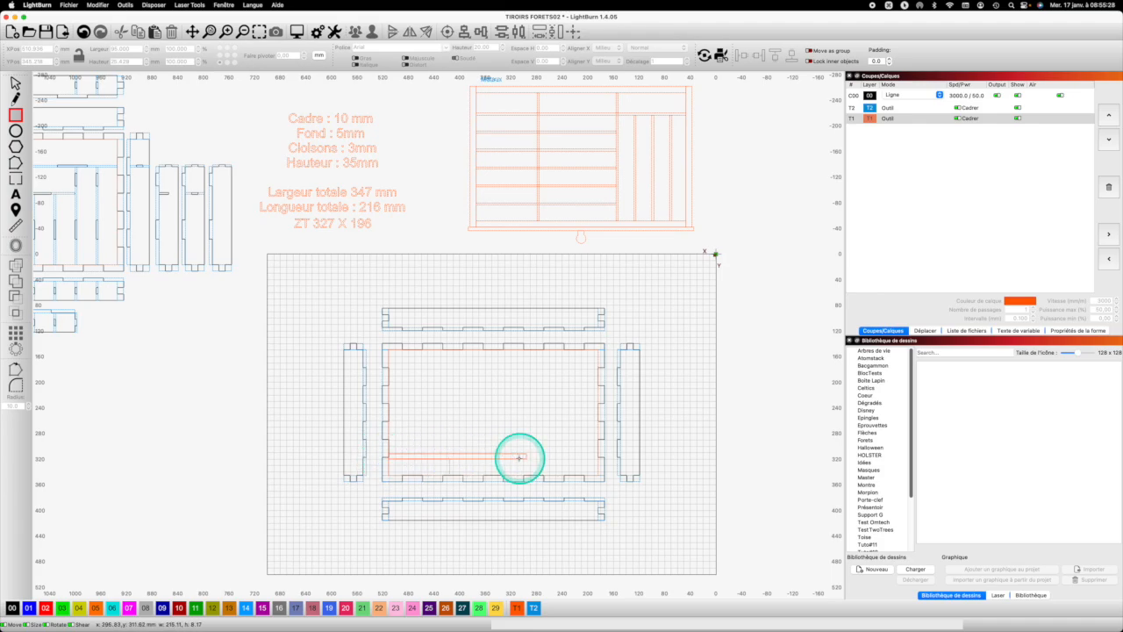
left_click(534, 605)
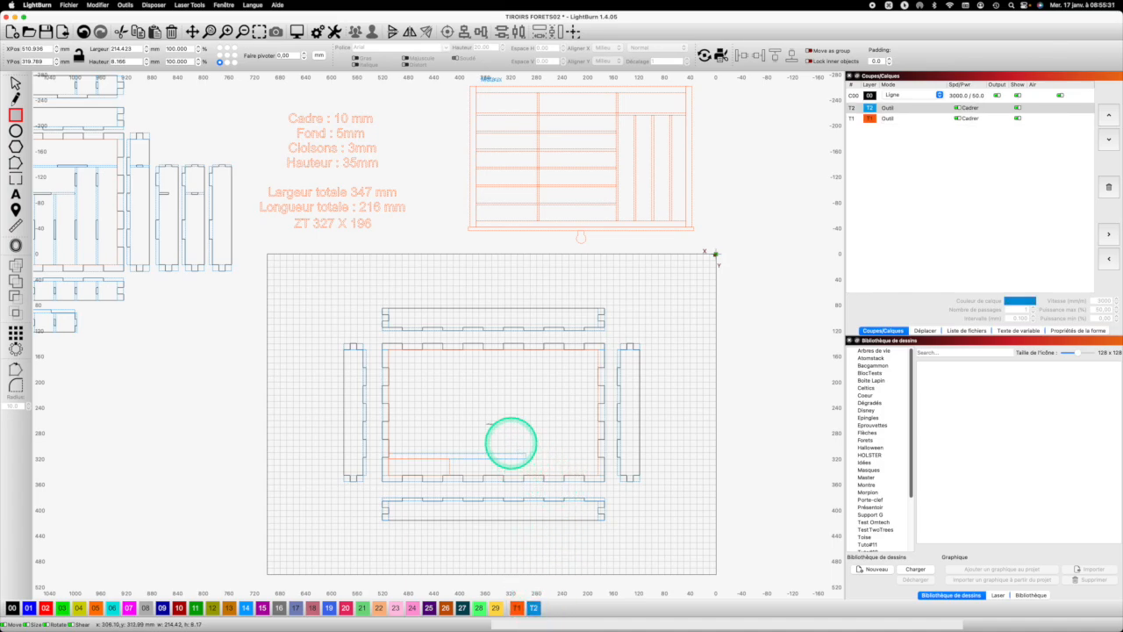
Set the thin divider rectangle's height to 3 mm and its width to 218 mm
left_click(107, 61)
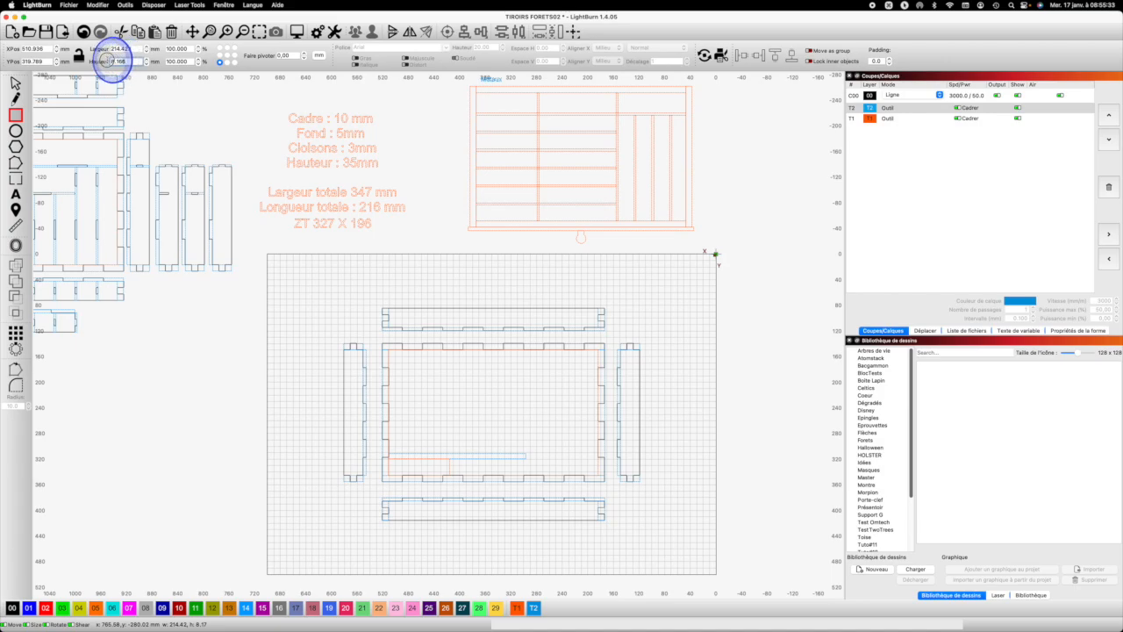
type("3")
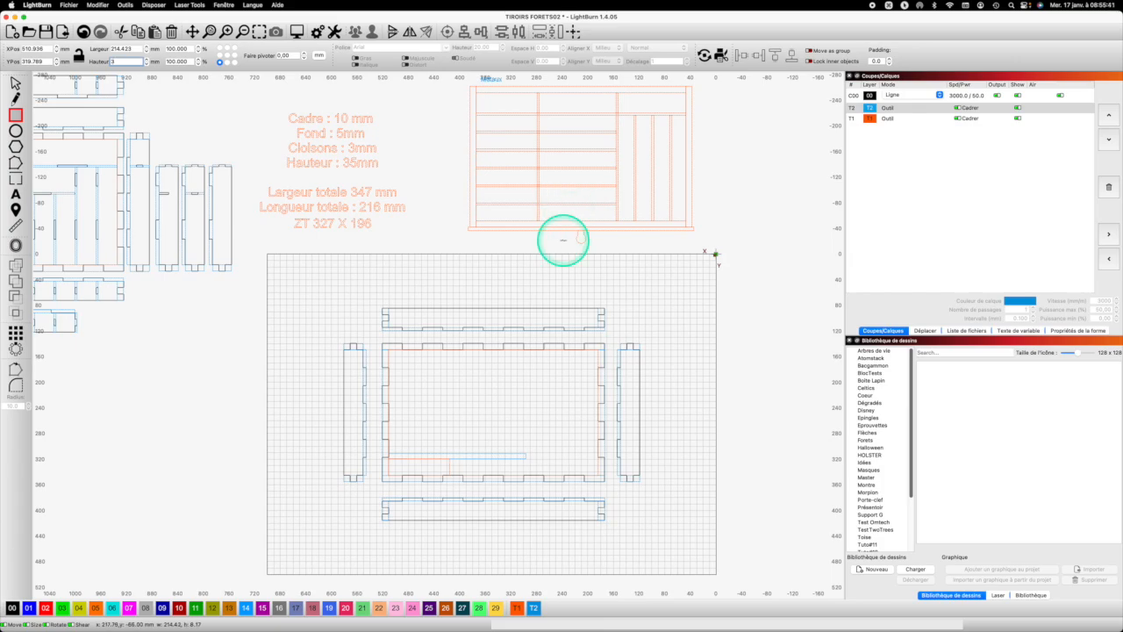
left_click_drag(132, 49, 109, 48)
type("218")
key("Return")
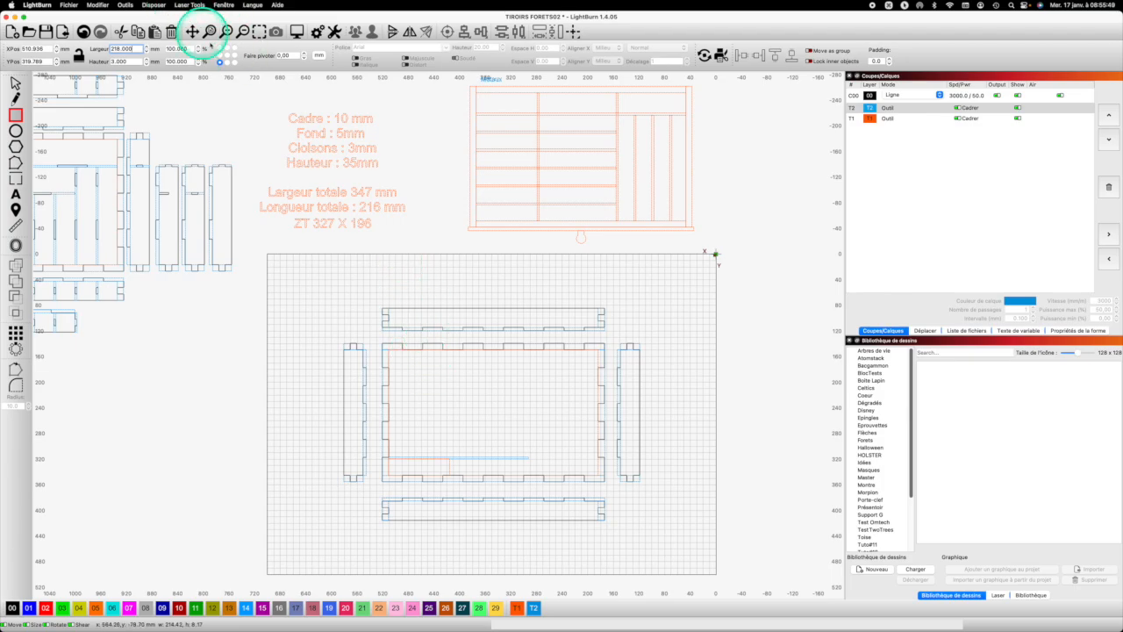
Draw a small rectangle above the long divider and set its width to 218/5 mm
left_click(210, 31)
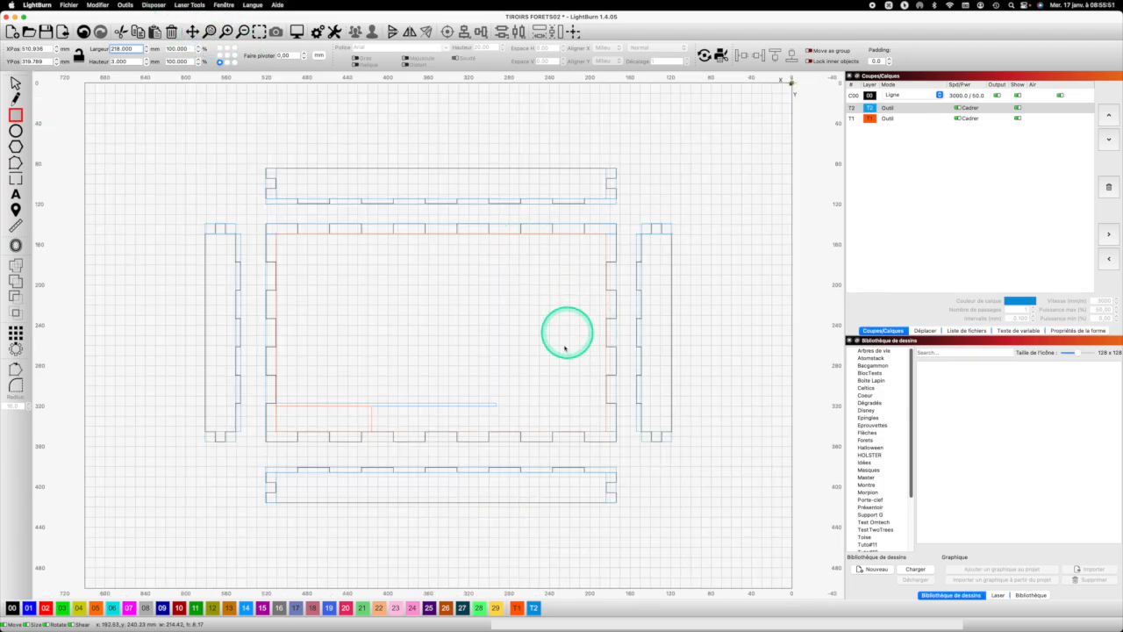
scroll(496, 399, "up", 2)
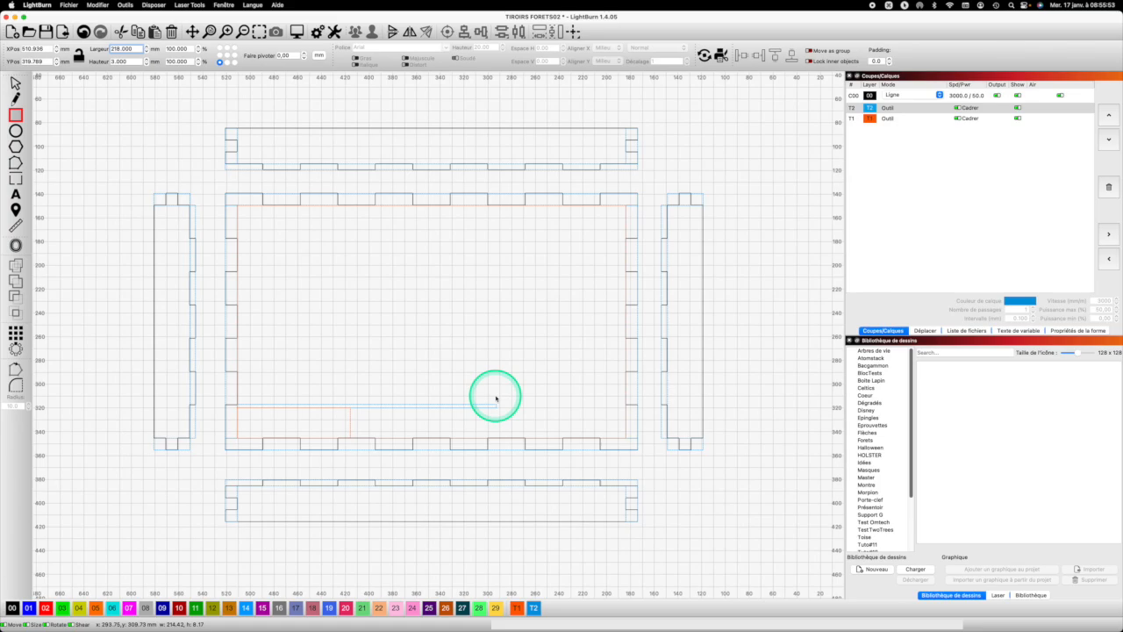
scroll(496, 399, "up", 2)
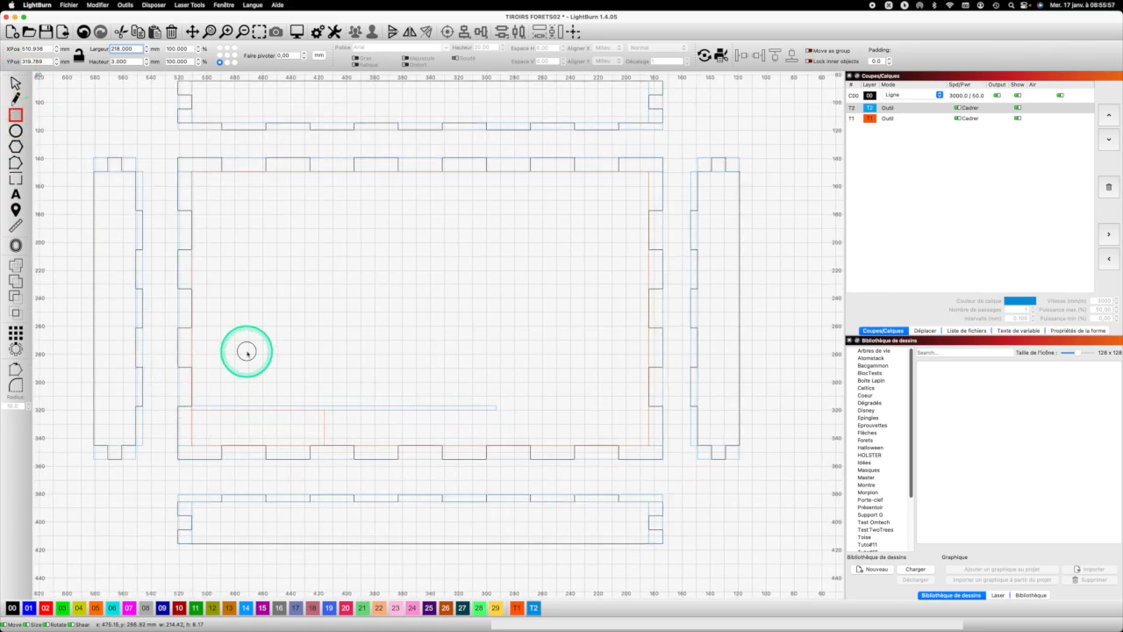
left_click_drag(246, 352, 301, 358)
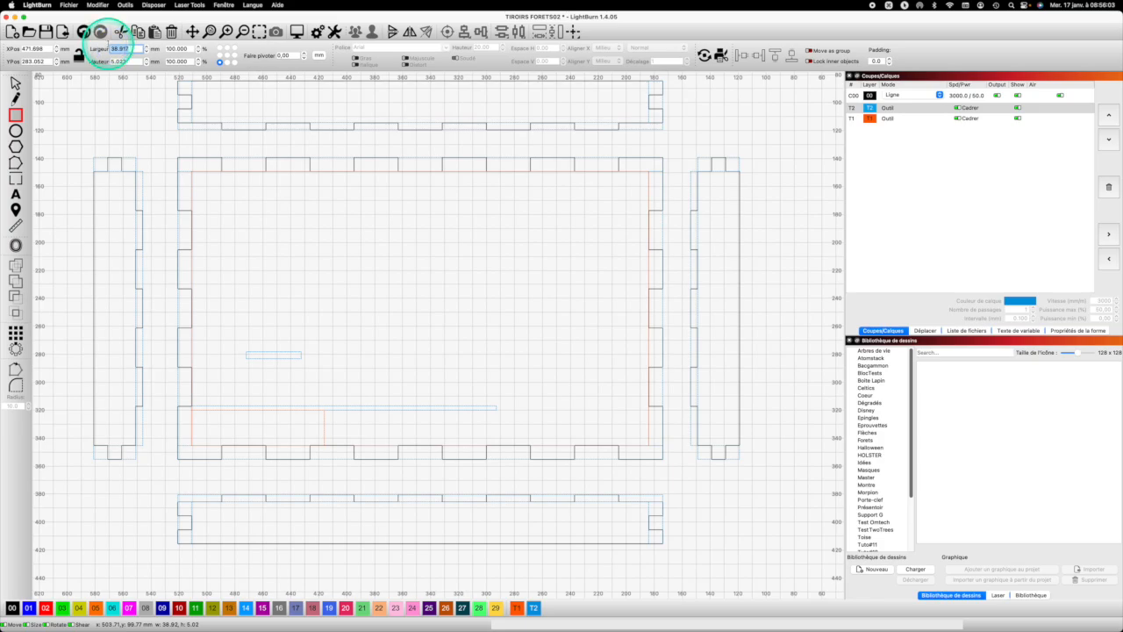
type("218")
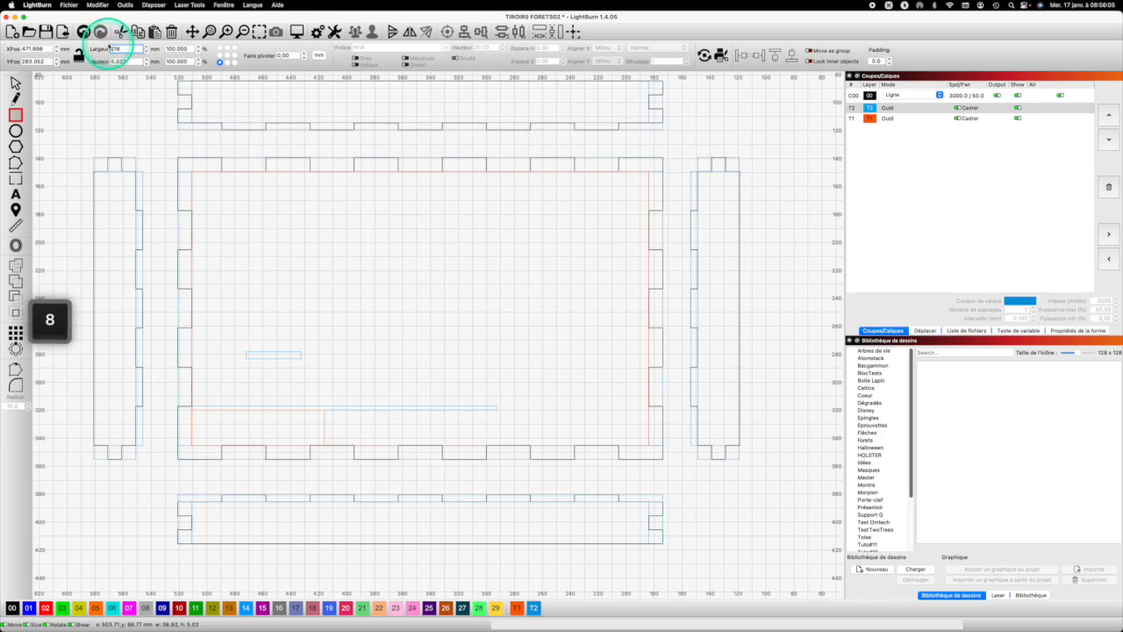
type(".5")
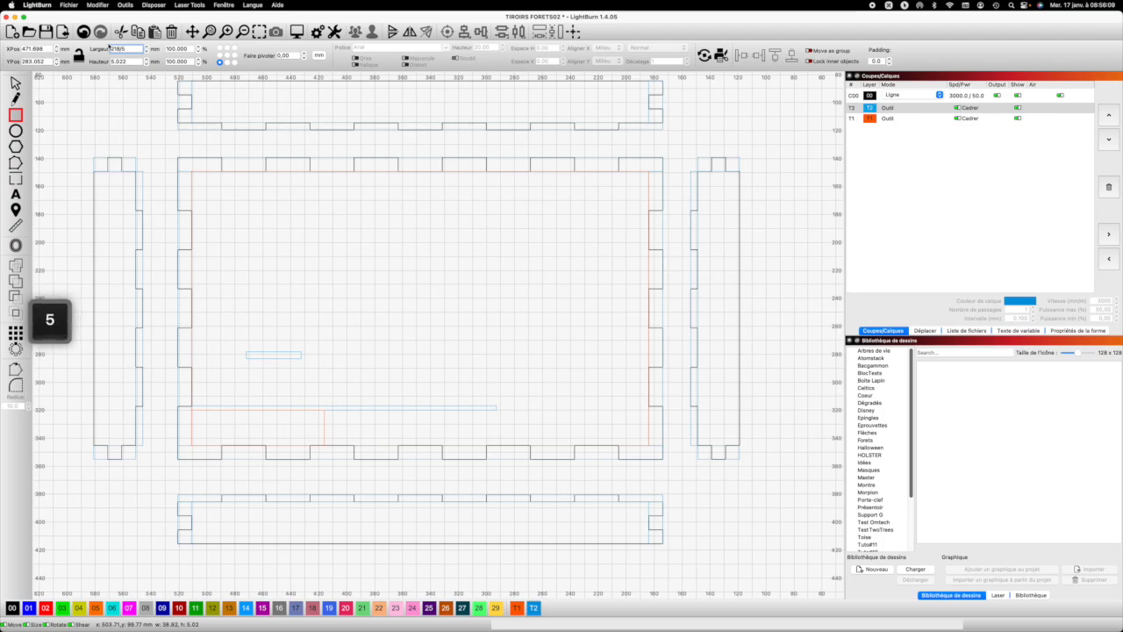
key("Return")
Set the small rectangle's height to 3 mm and copy its width value
left_click(125, 62)
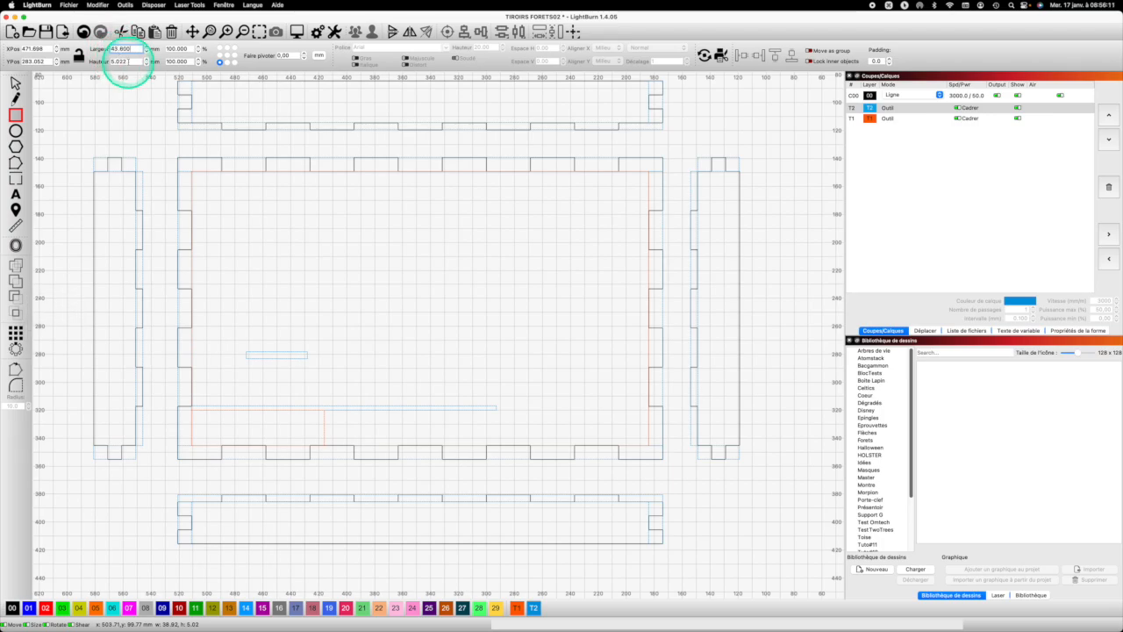
left_click_drag(127, 62, 110, 62)
type("3")
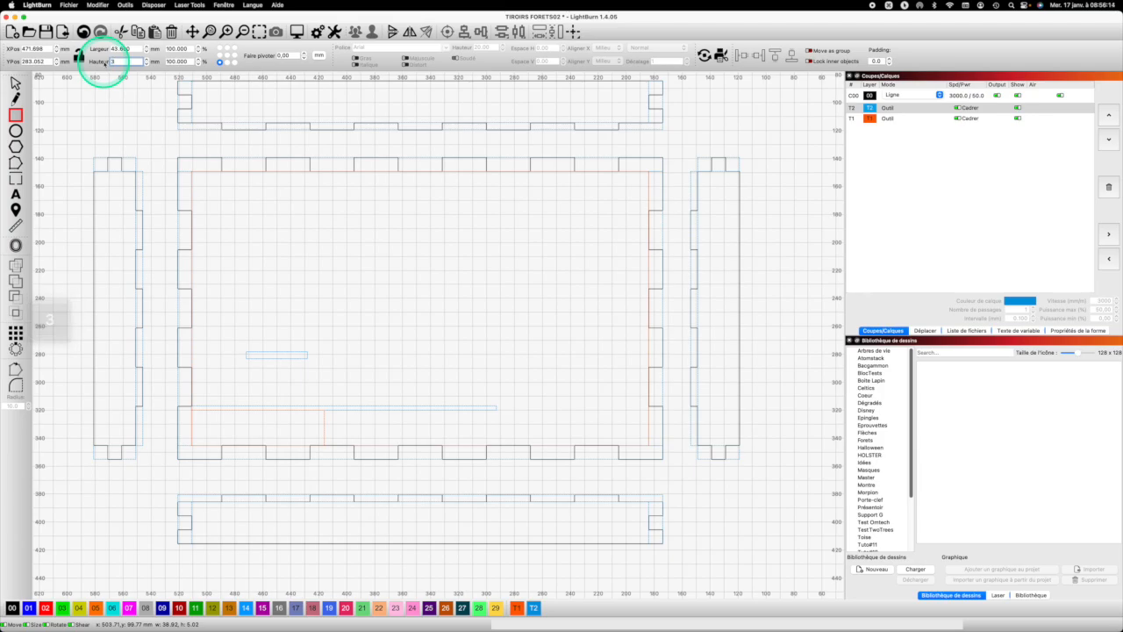
key("Return")
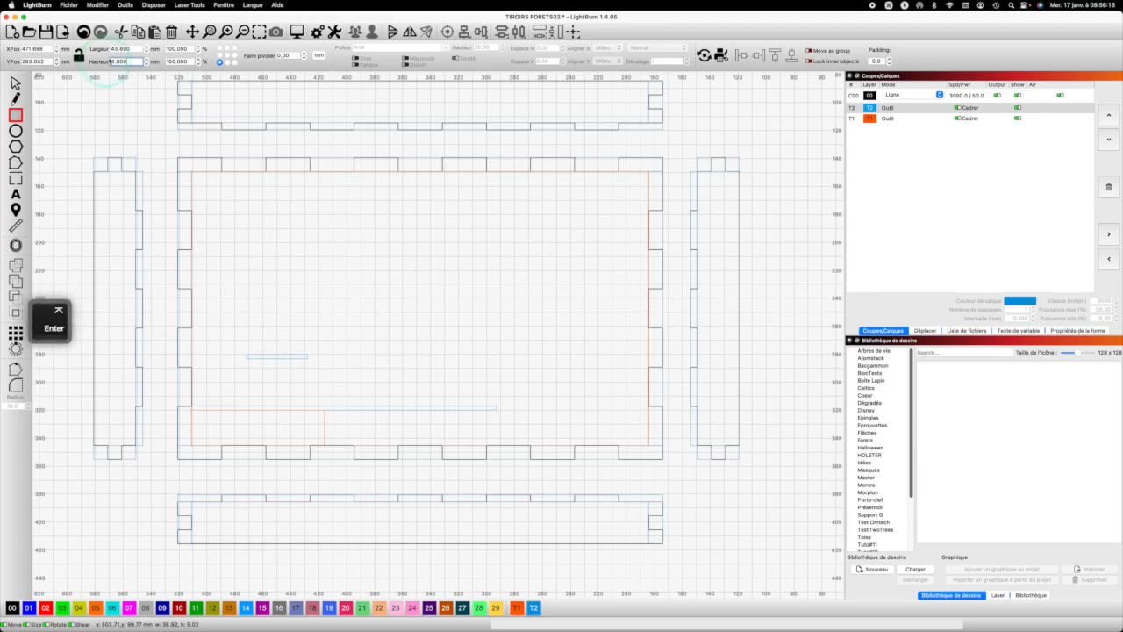
left_click_drag(133, 47, 105, 48)
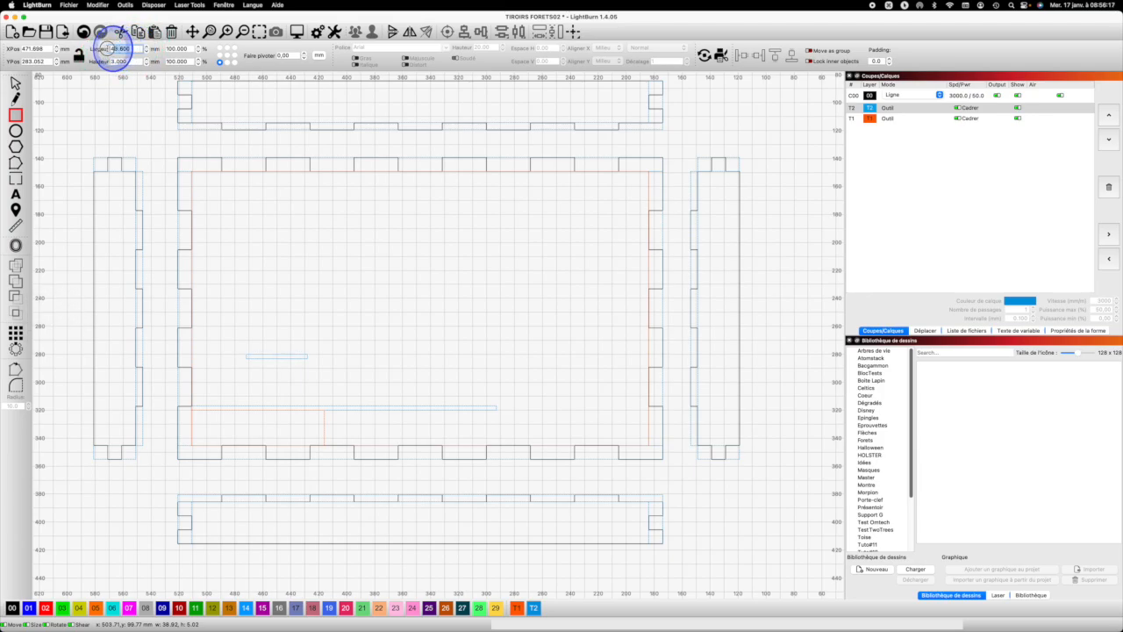
key("super+c")
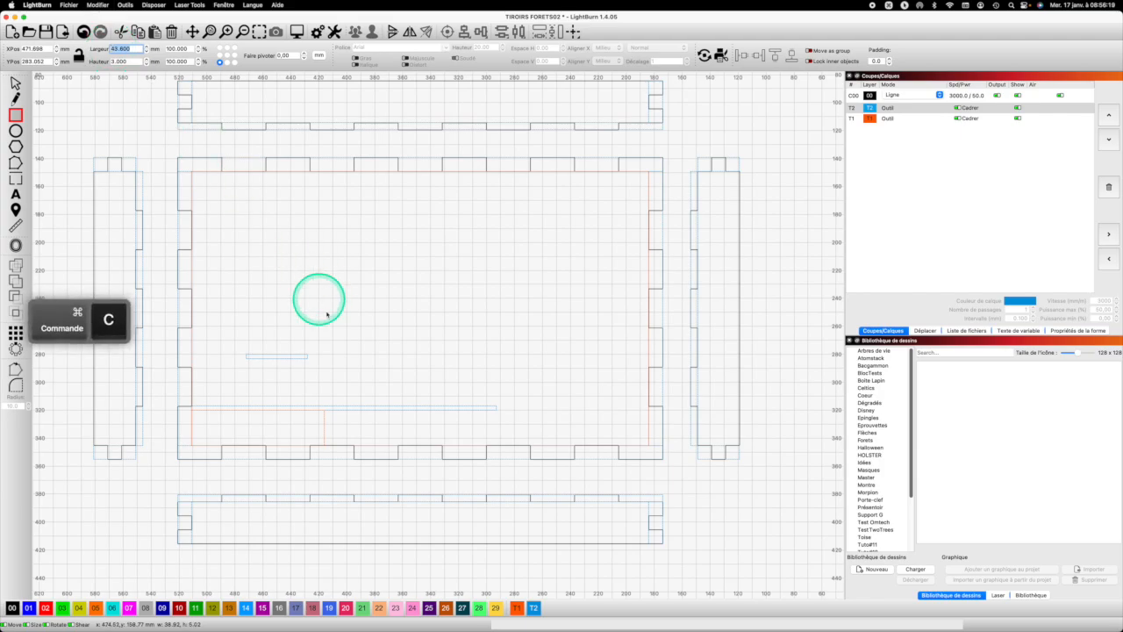
Assign the small rectangle to layer 00 and move it onto the left end of the long divider
left_click(247, 358)
key("Escape")
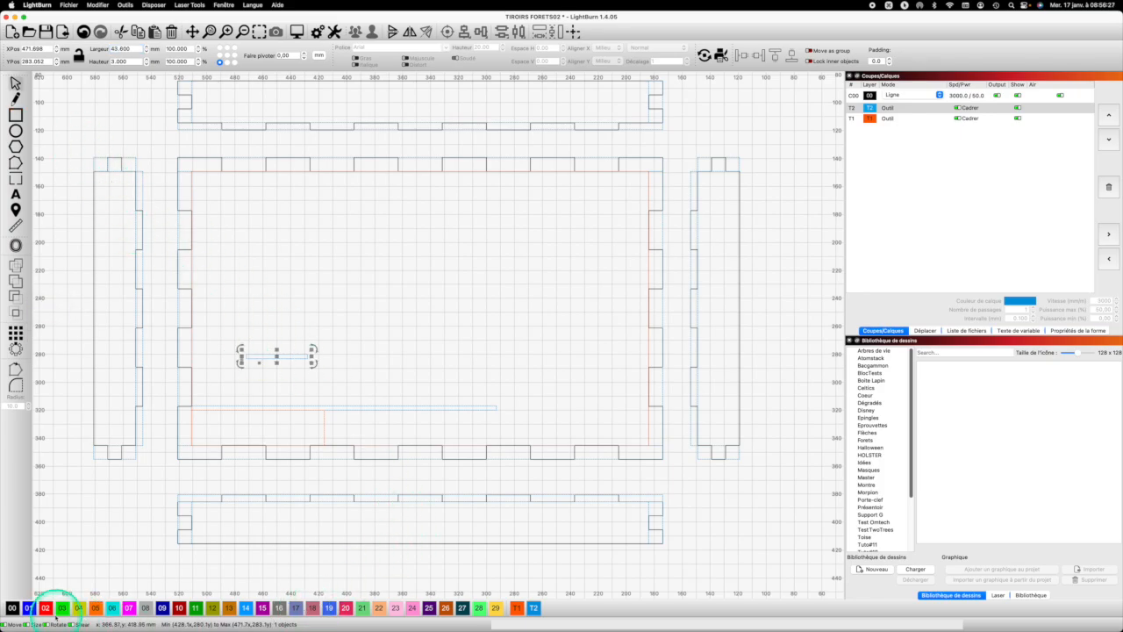
left_click(12, 607)
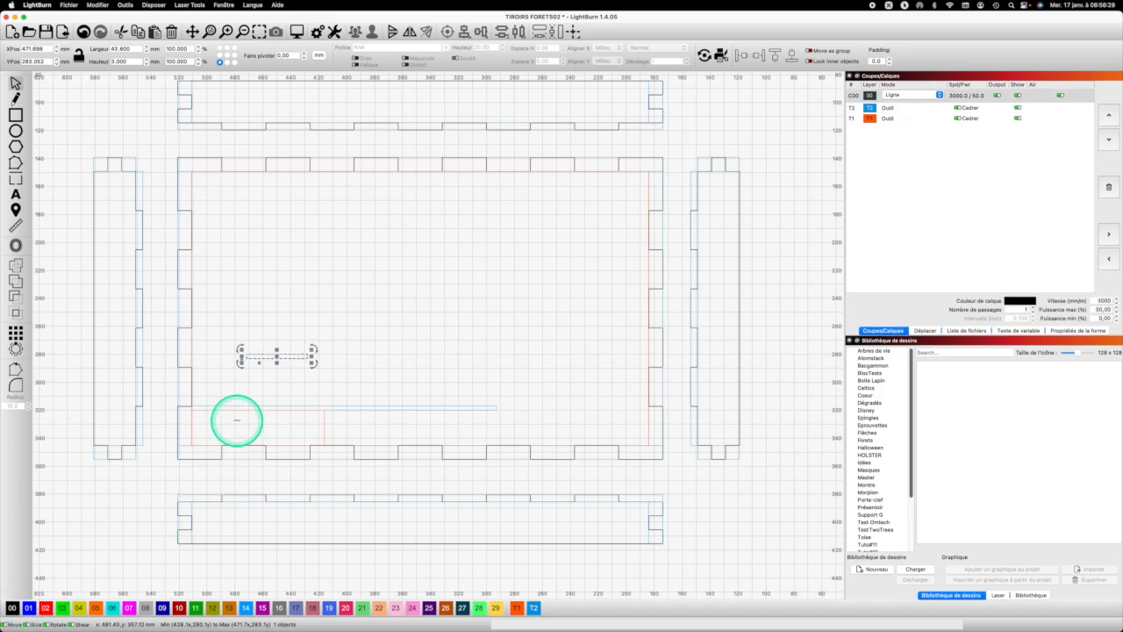
left_click_drag(247, 358, 192, 410)
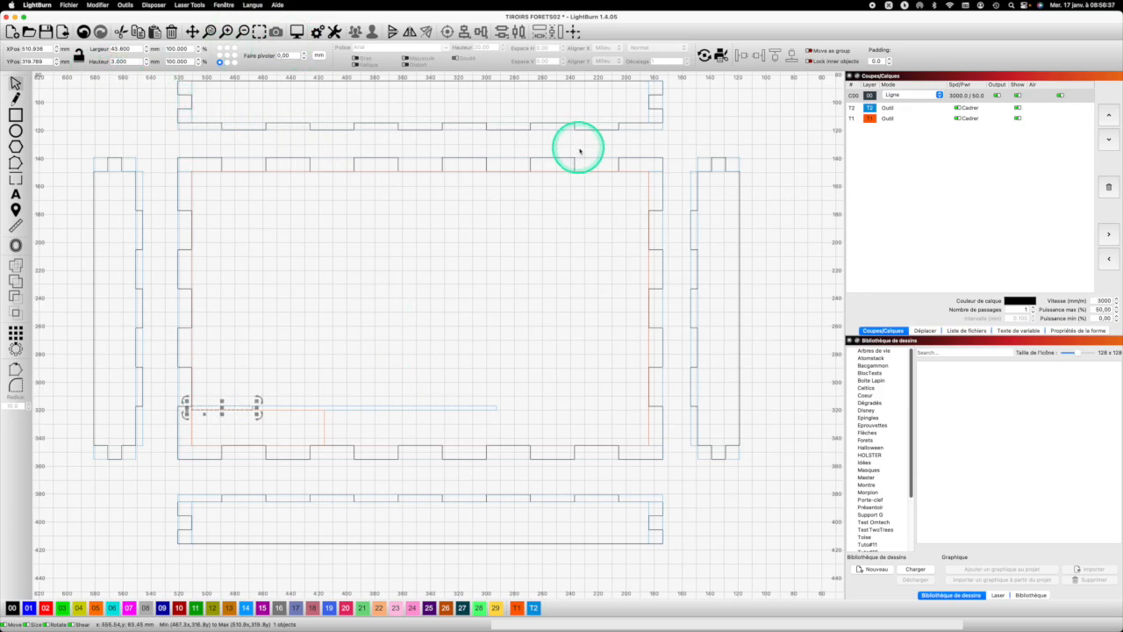
Shift the small rectangle along the long divider by subtracting 43.600 mm from its X position
scroll(584, 155, "down", 5)
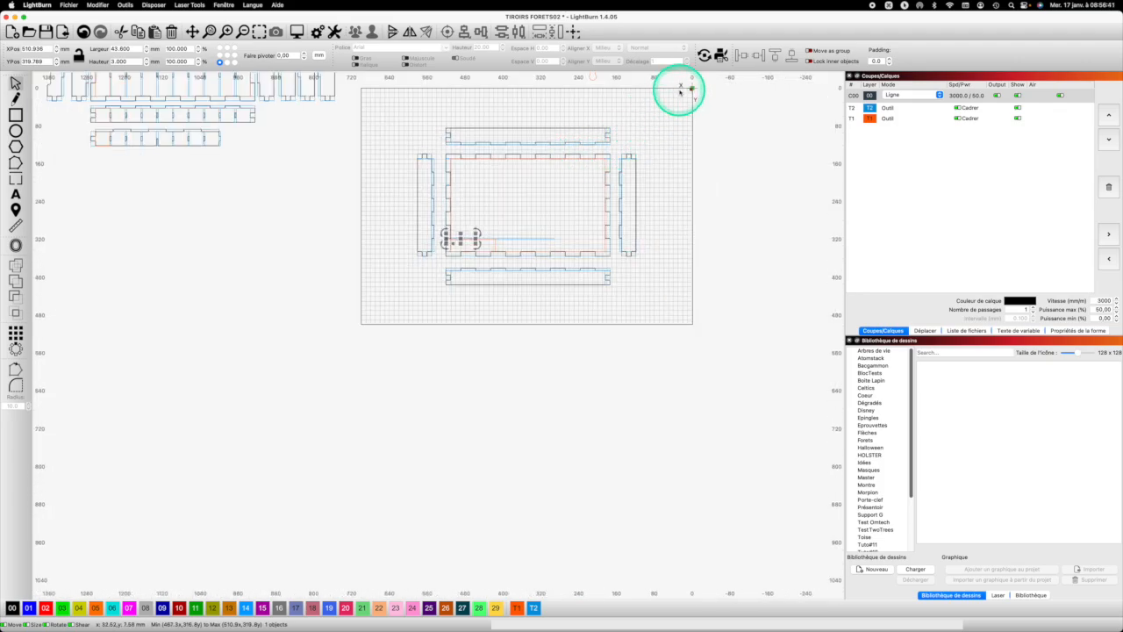
scroll(680, 91, "up", 5)
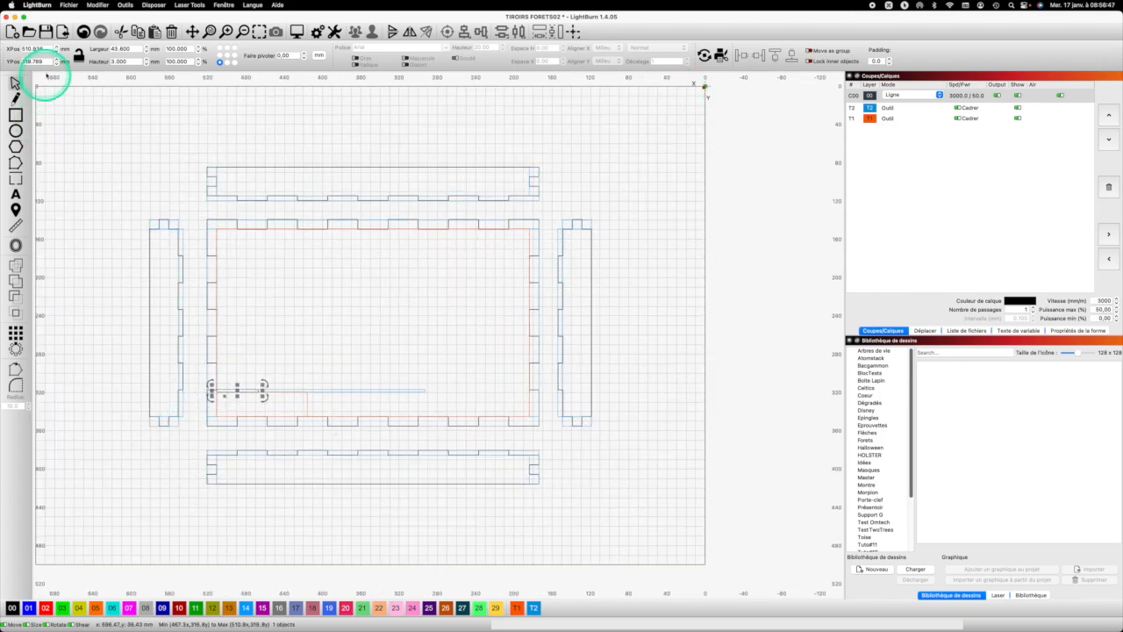
left_click(78, 55)
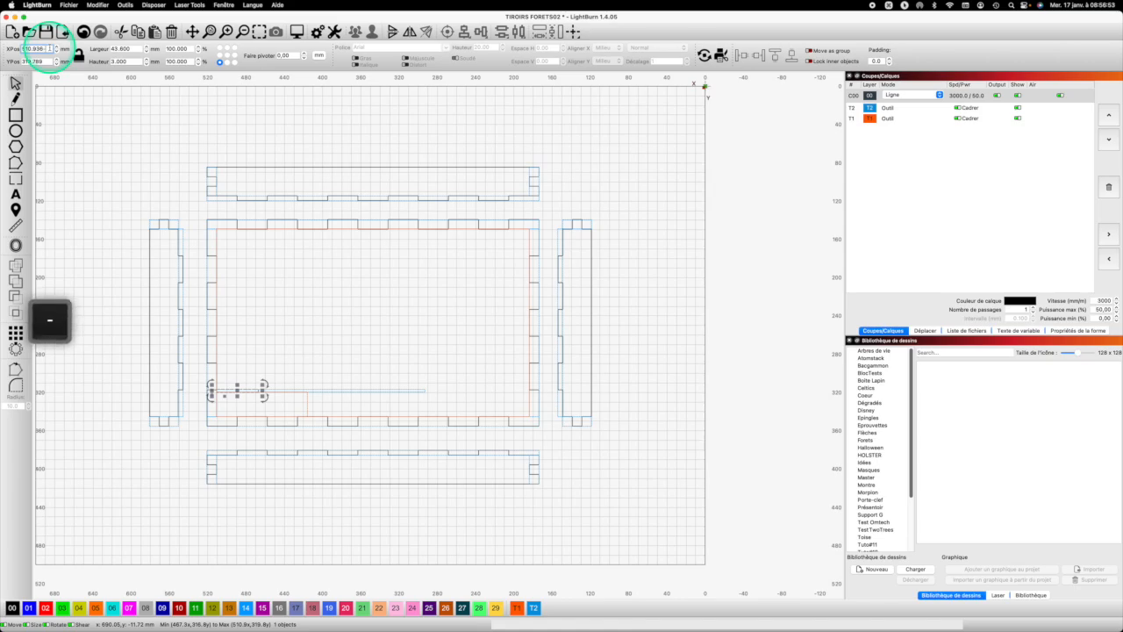
key("super+v")
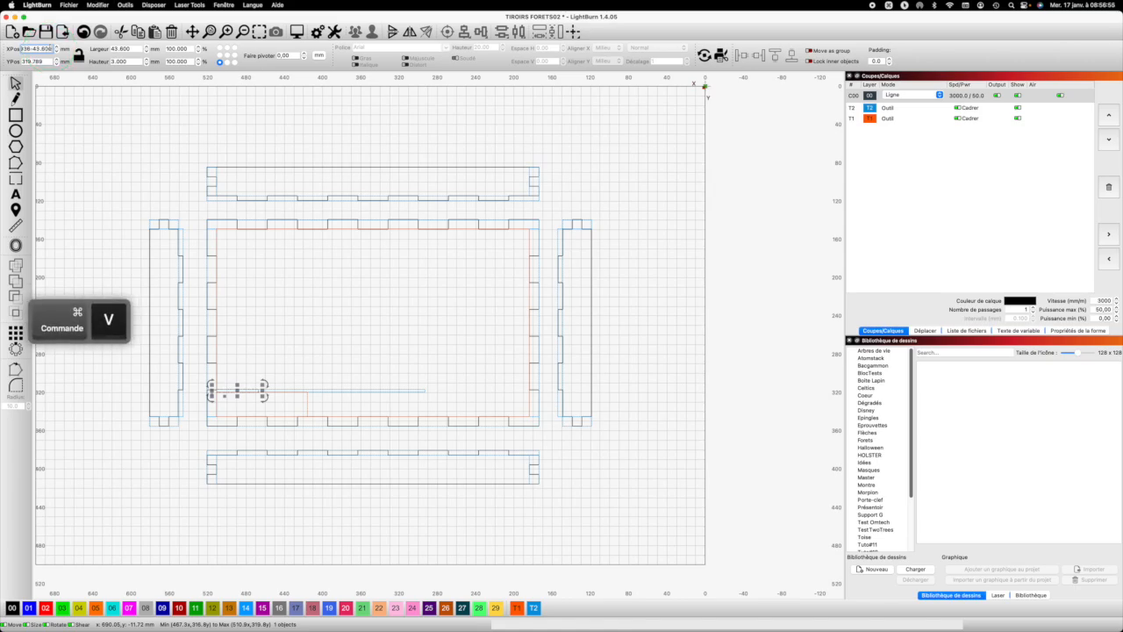
key("Return")
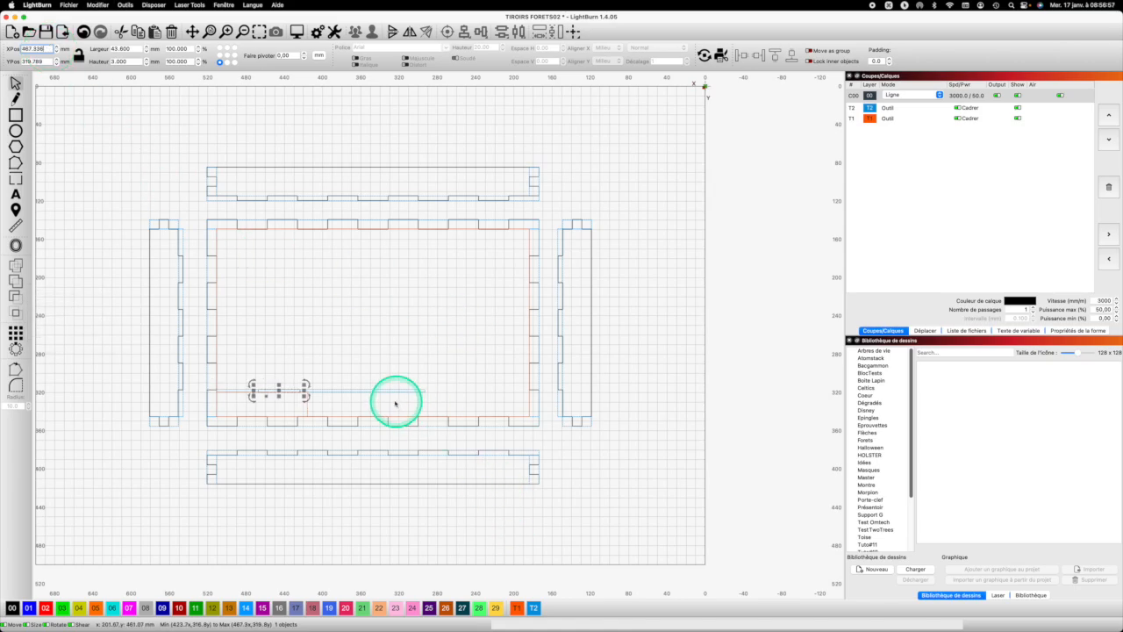
key("Caps_Lock")
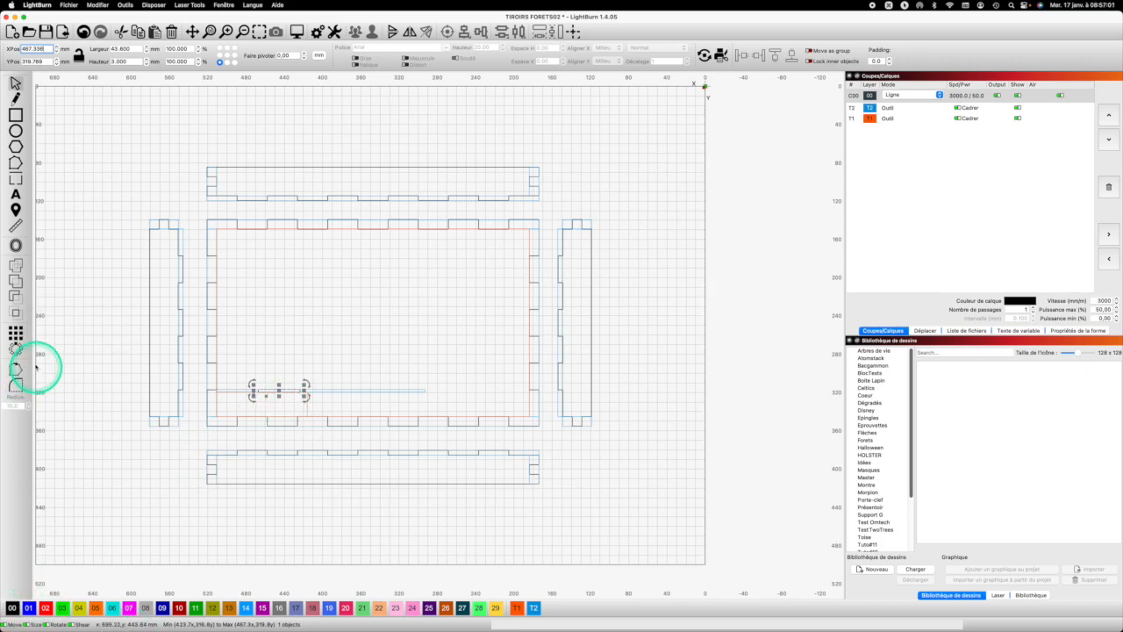
Create a grid array of the small rectangle with 2 columns, 1 row and a horizontal spacing of 43.600 mm
left_click(16, 332)
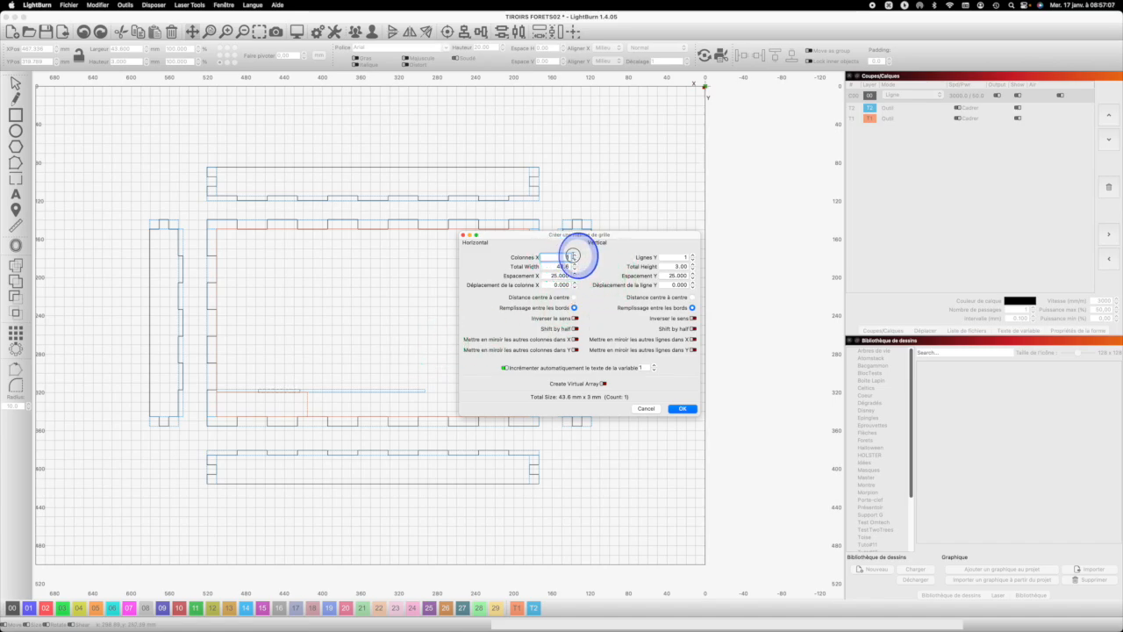
key("BackSpace")
type("2")
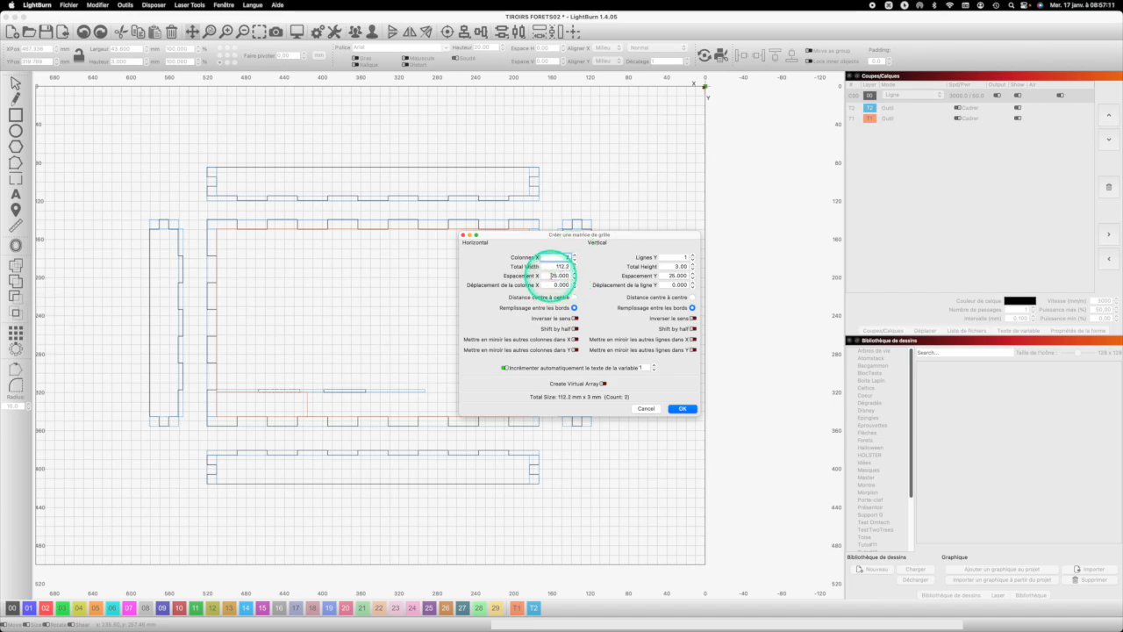
left_click_drag(553, 276, 581, 272)
key("super+v")
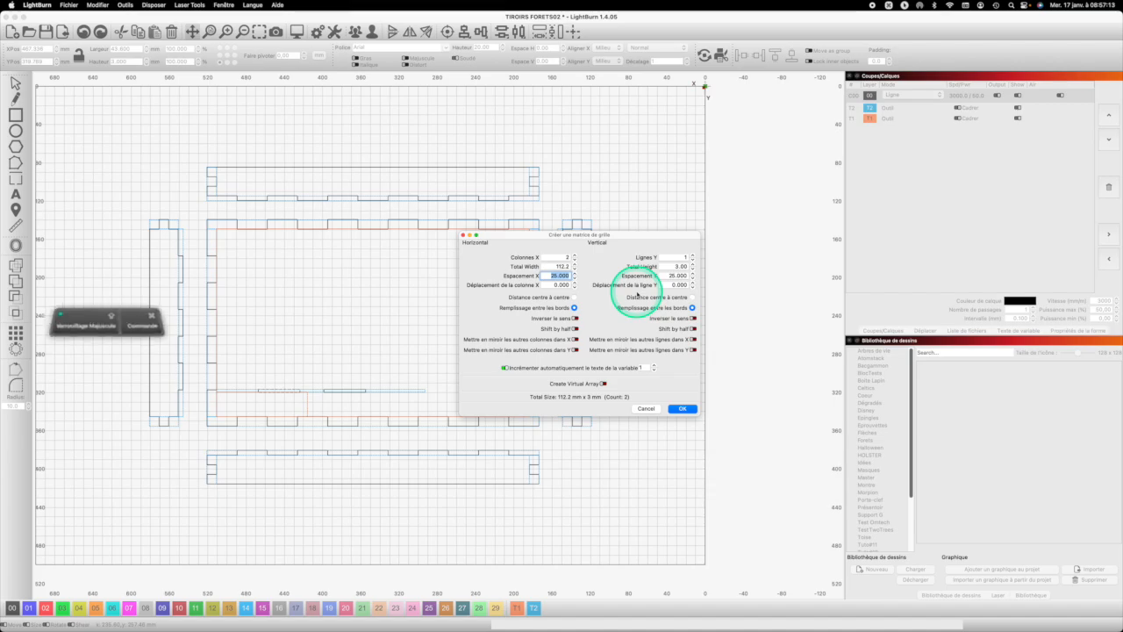
left_click(681, 409)
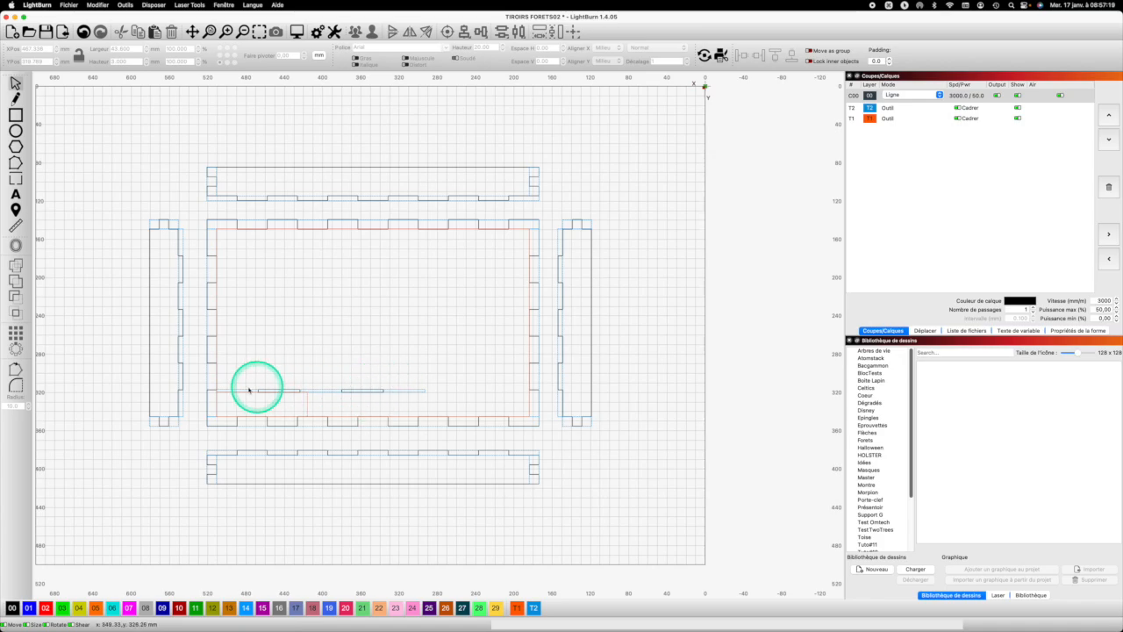
left_click_drag(396, 399, 296, 382)
left_click_drag(196, 388, 442, 399)
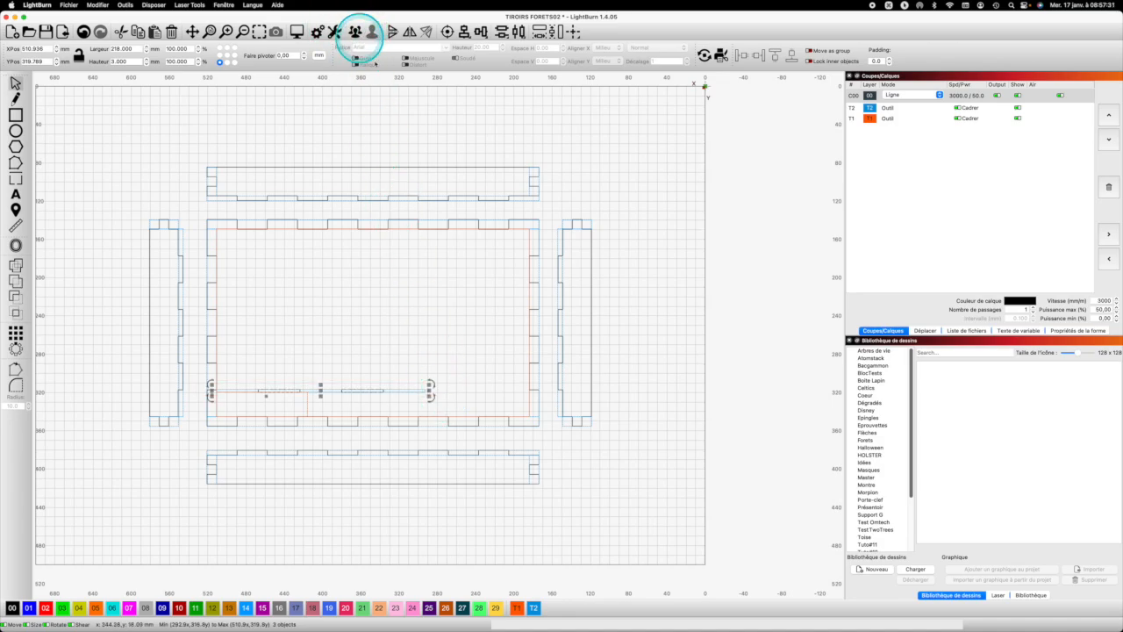
left_click(488, 387)
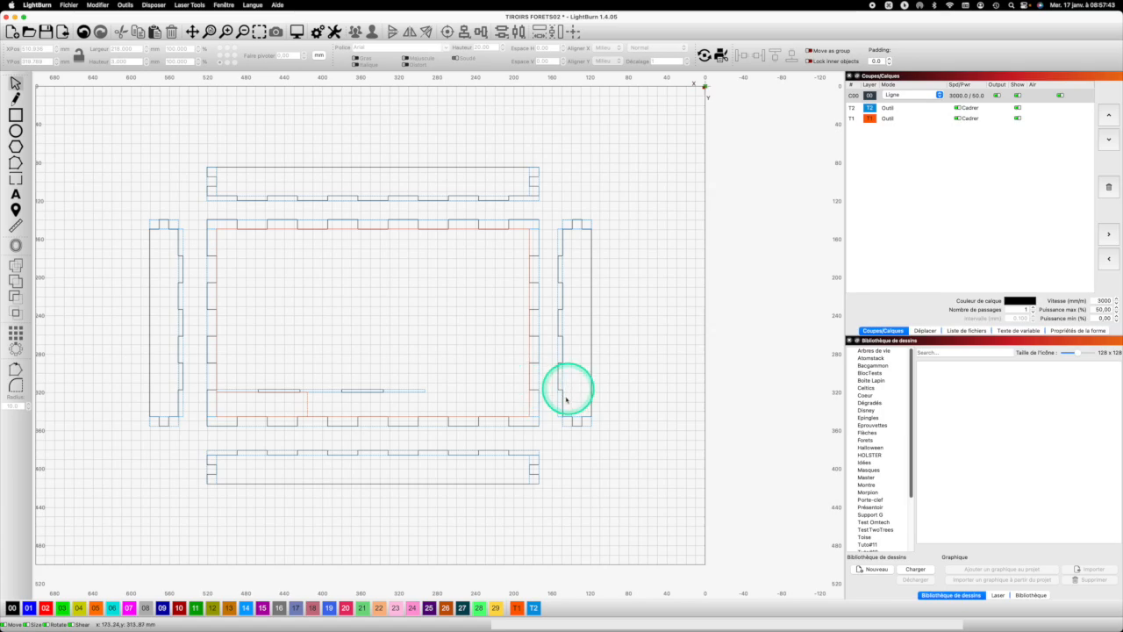
Make two copies of the side panel on the right of the drawer base and place them beside it
left_click_drag(576, 339, 554, 213)
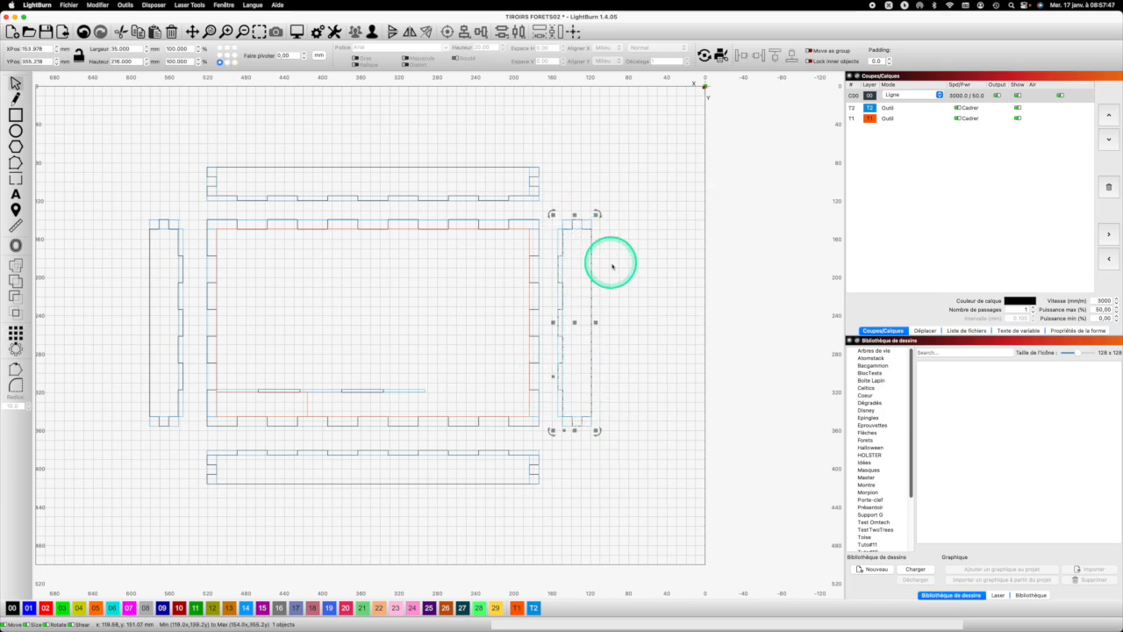
key("super+c")
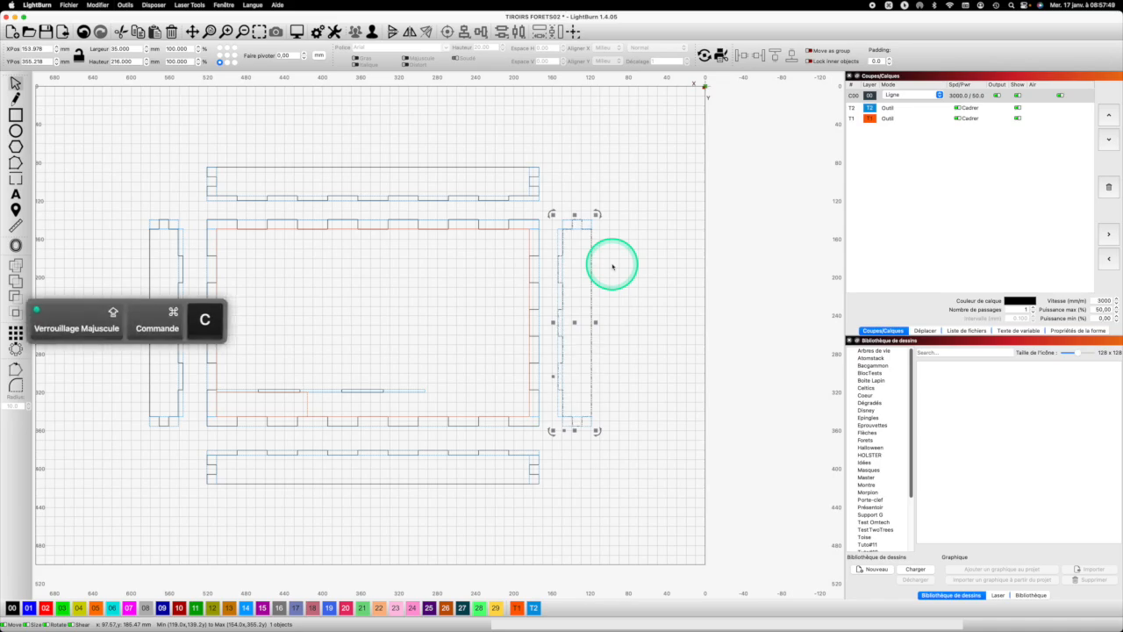
key("super+v")
key("super+v")
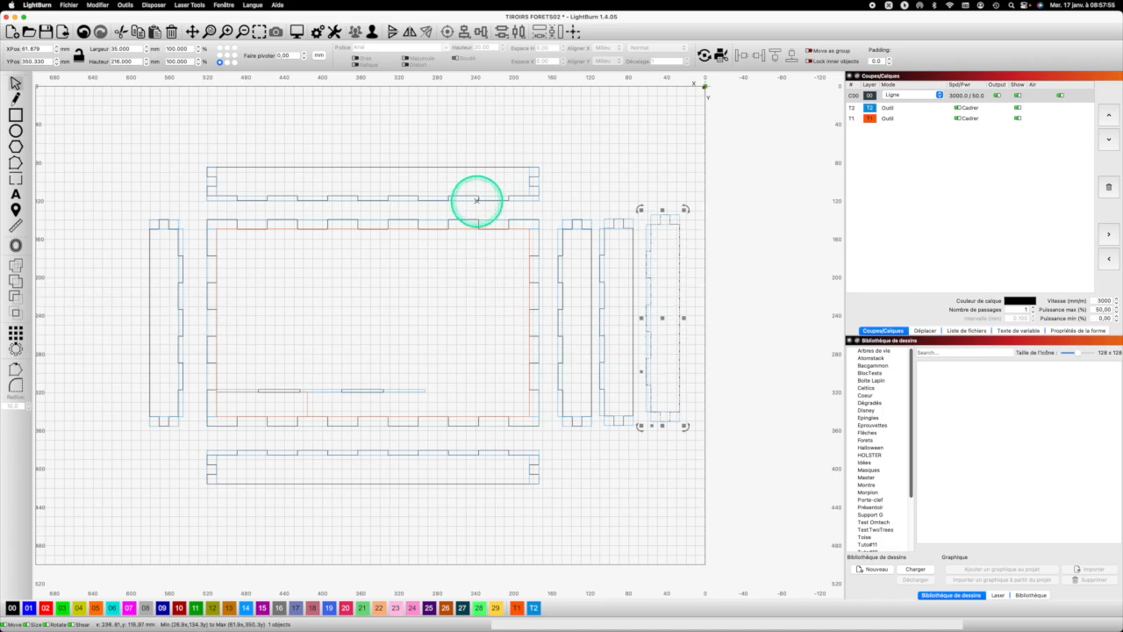
Align the original side panel and its two copies along their bottom edges
scroll(476, 200, "down", 6)
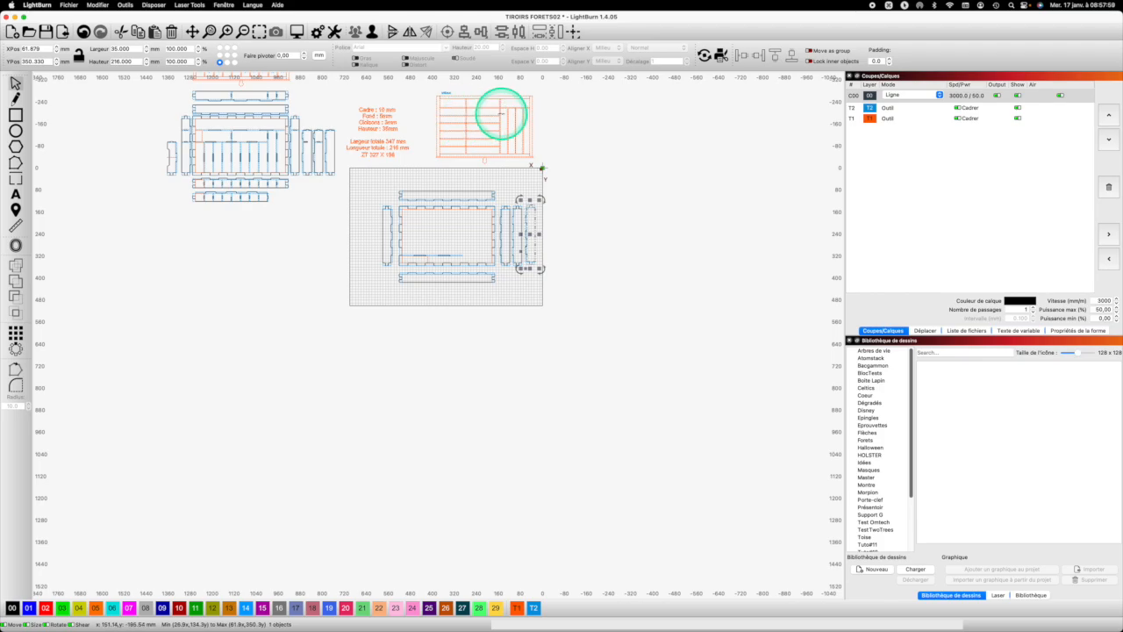
scroll(547, 269, "up", 4)
scroll(548, 276, "up", 3)
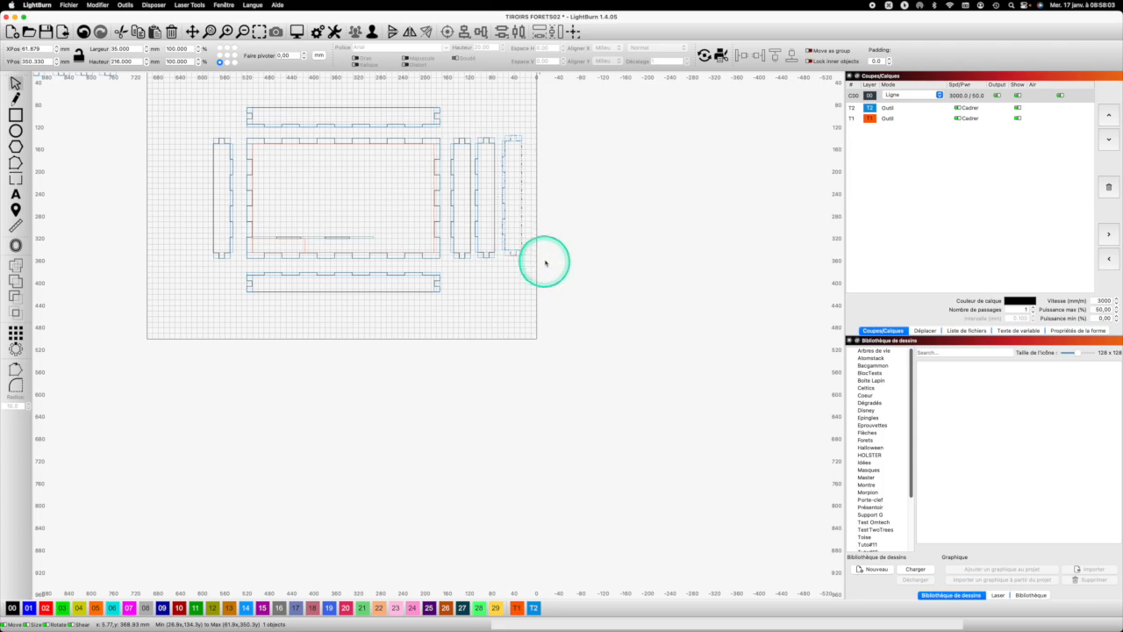
left_click(540, 258)
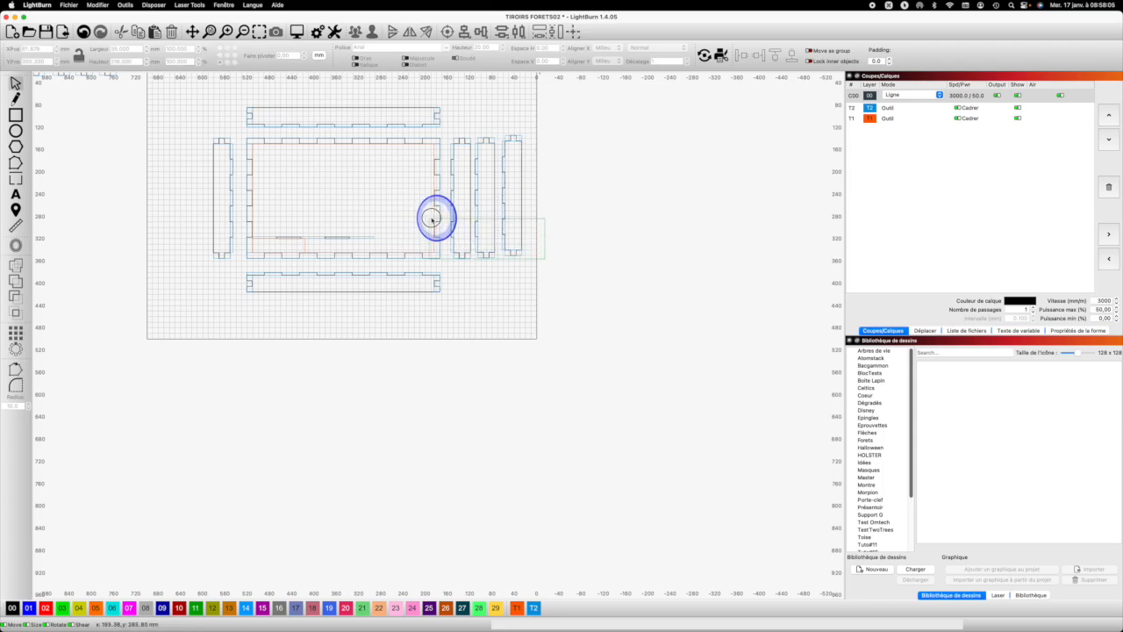
left_click_drag(444, 216, 445, 216)
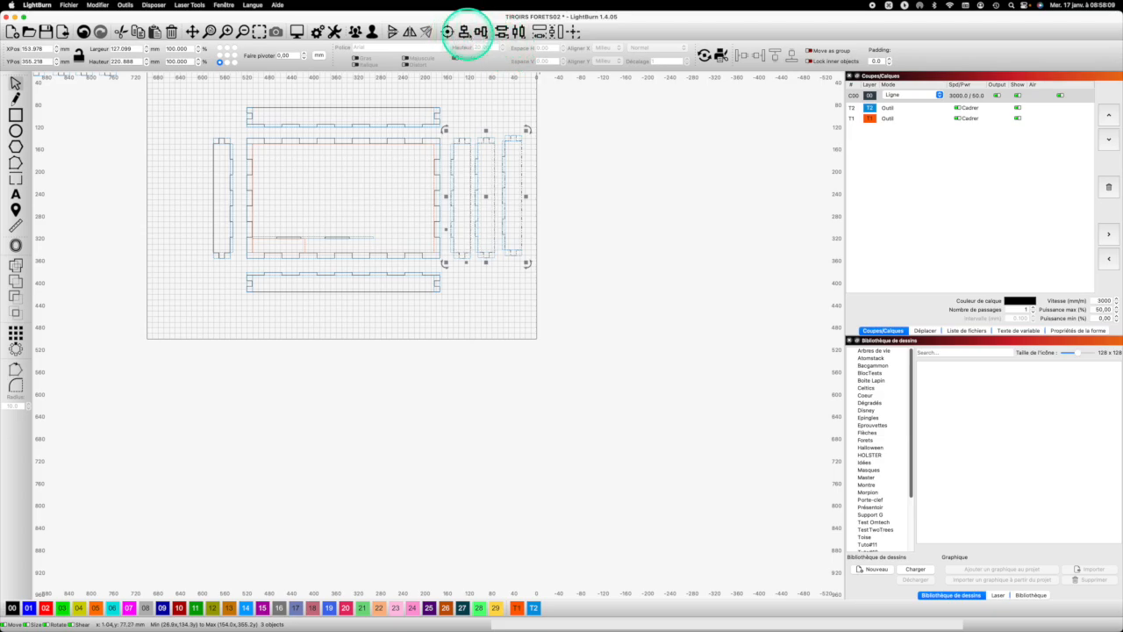
left_click(478, 34)
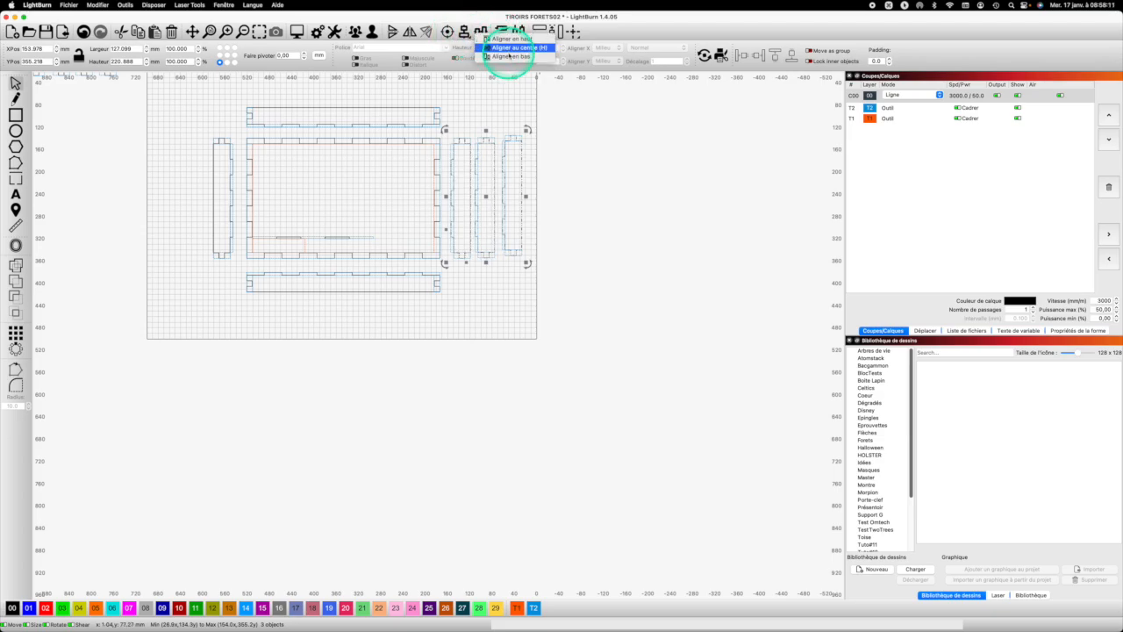
left_click(511, 57)
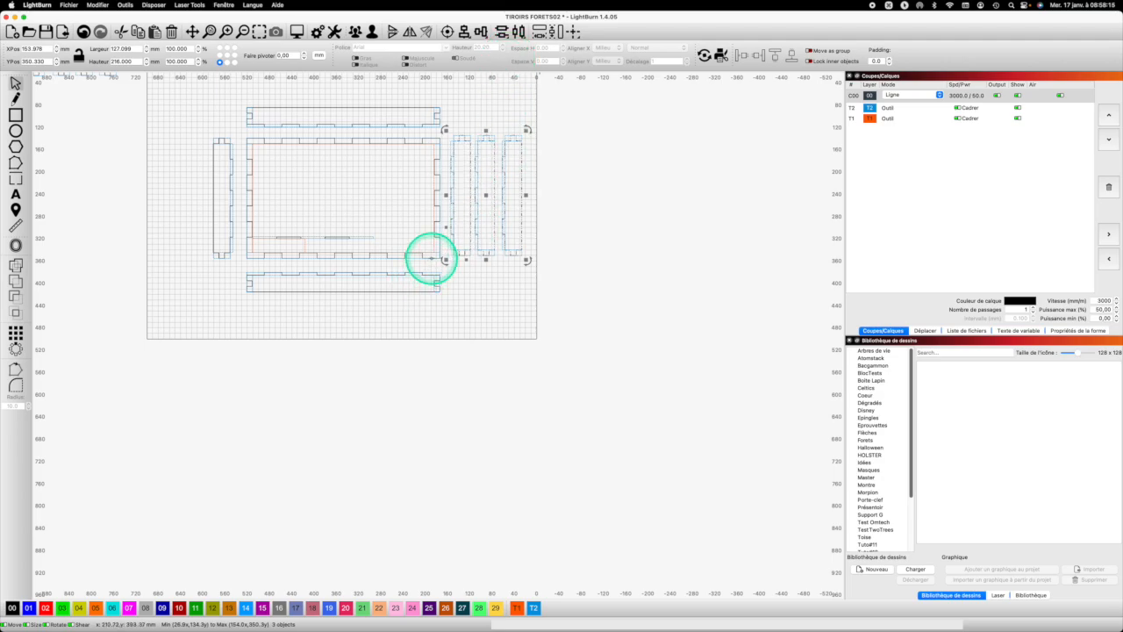
Align the three side panels with the bottom edge of the drawer base
key("shift")
left_click(513, 191, "shift")
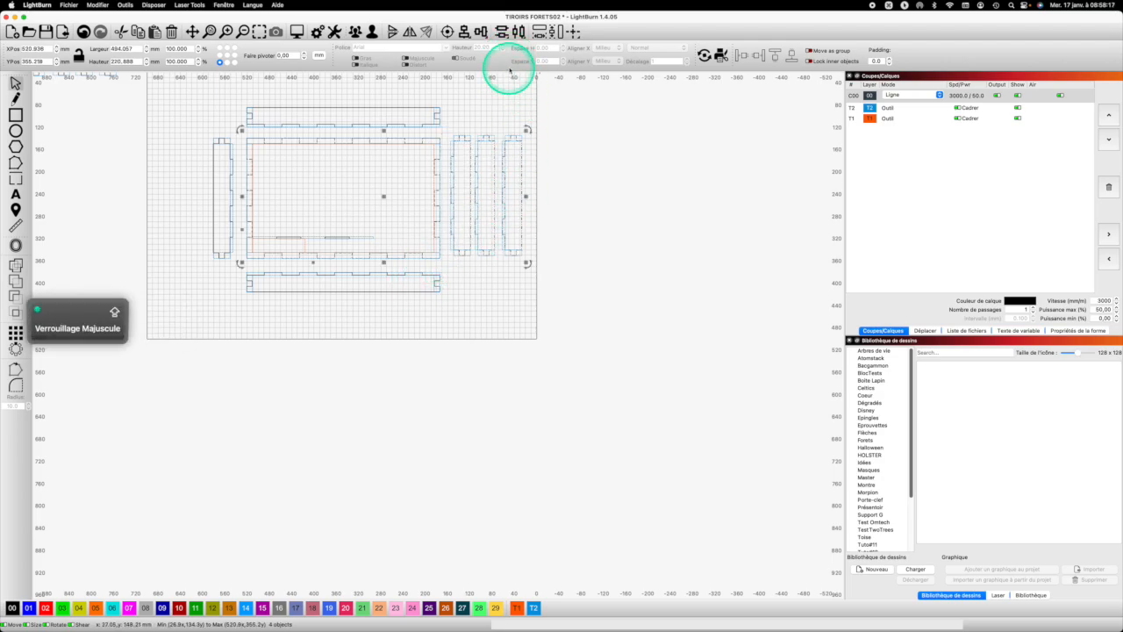
left_click(485, 33)
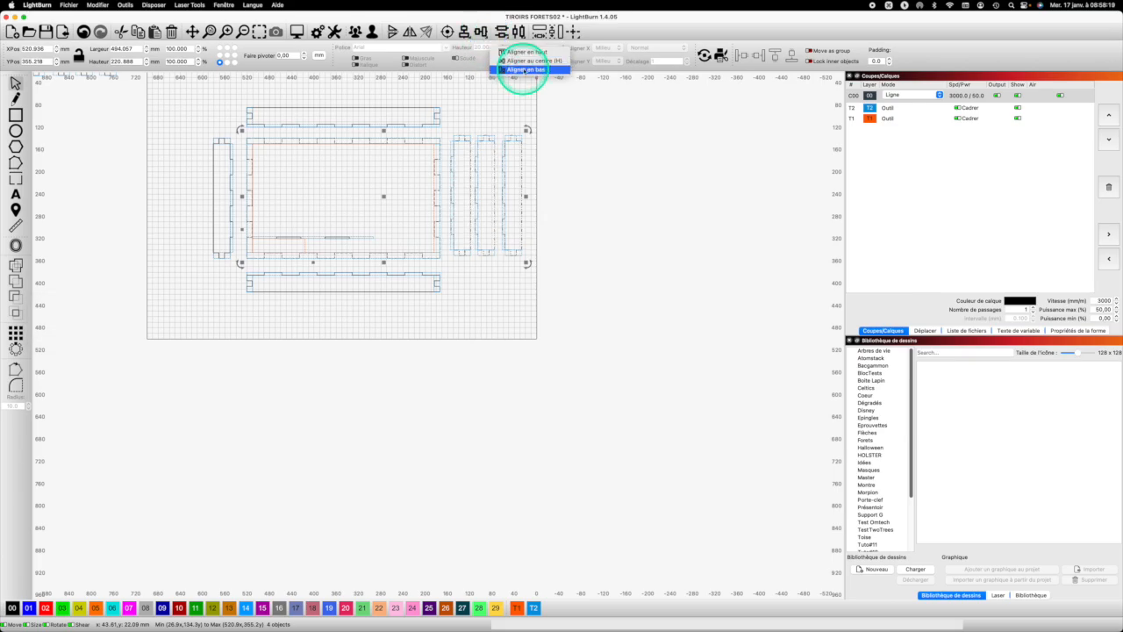
left_click(524, 69)
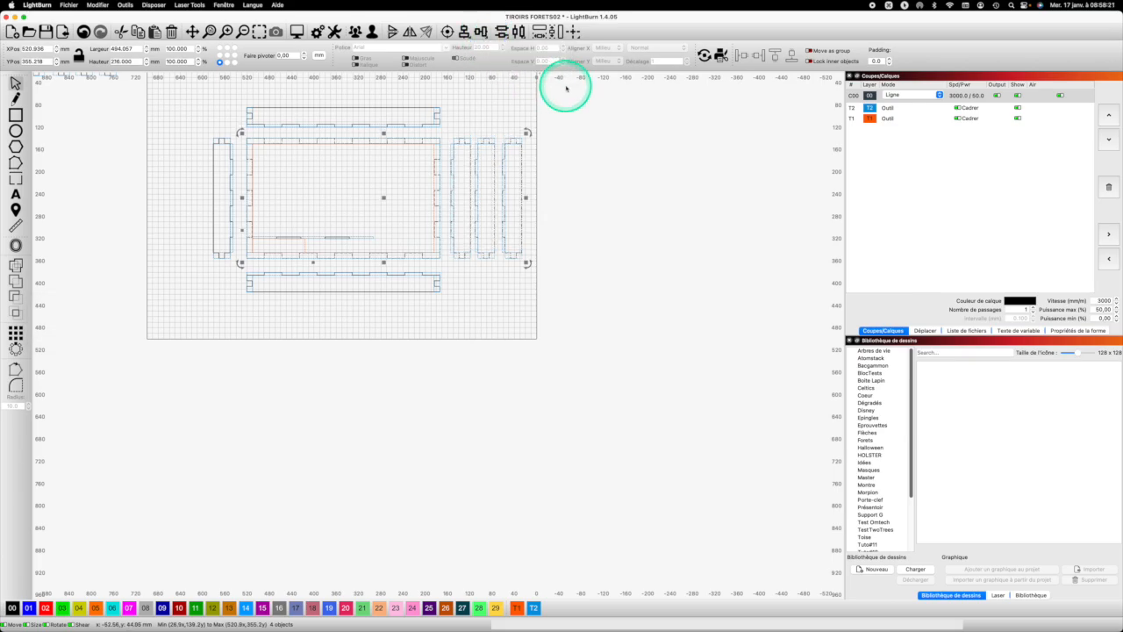
left_click(482, 307)
Examine the current drawer layout alongside the dimension notes, the compartment plan and the finished neighbouring drawer
scroll(478, 226, "up", 4)
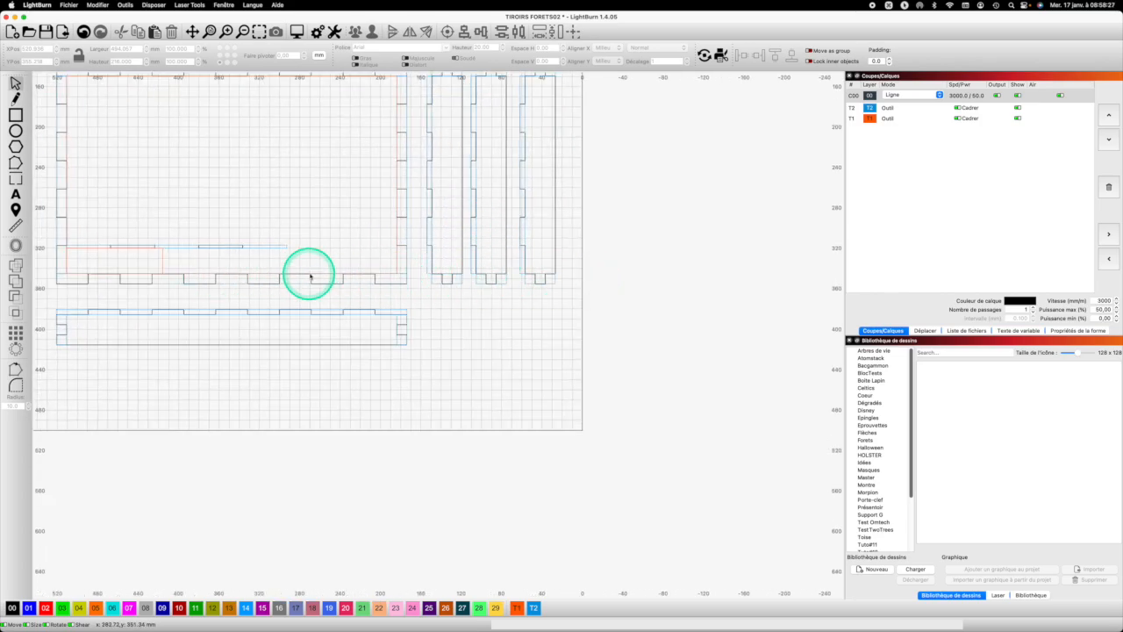
scroll(313, 271, "down", 2)
scroll(314, 271, "down", 1)
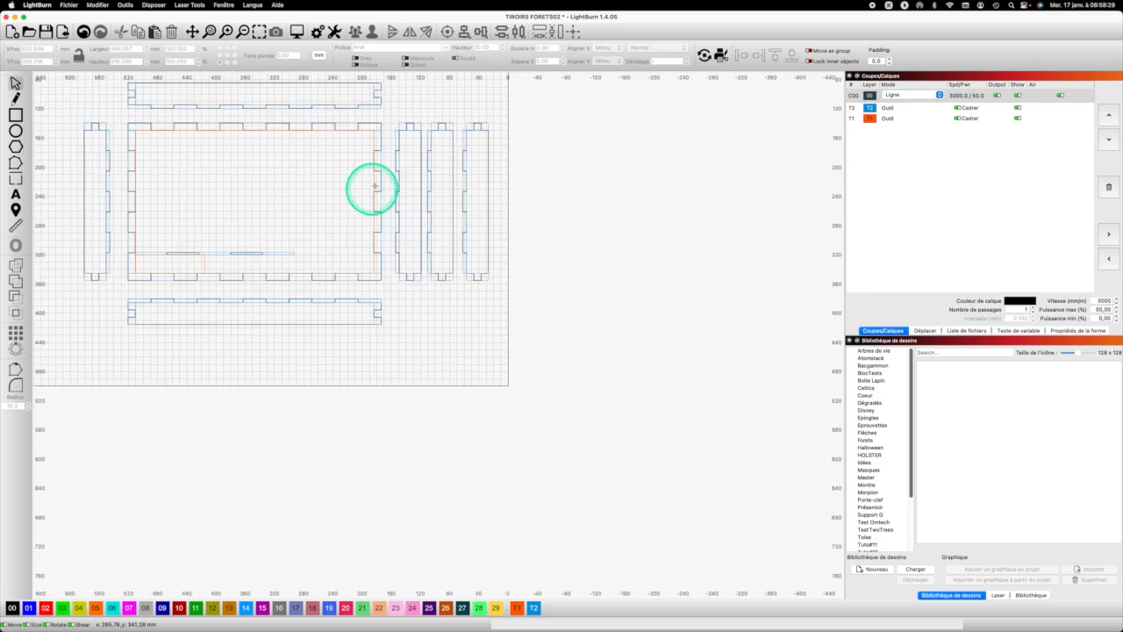
scroll(338, 376, "up", 3)
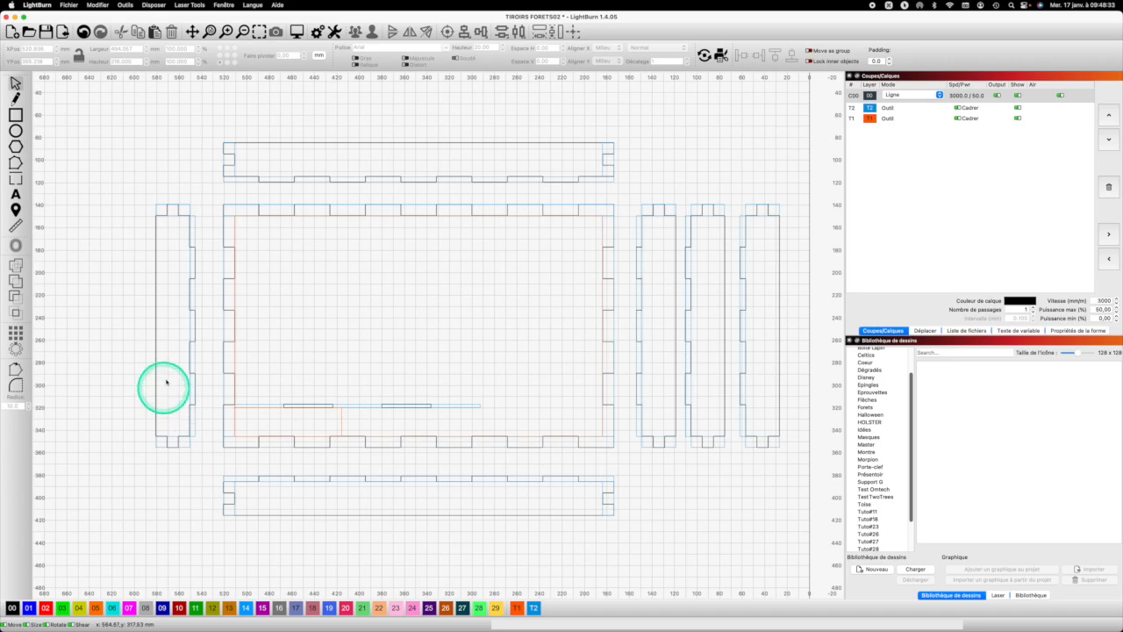
scroll(166, 358, "down", 1)
scroll(167, 359, "down", 5)
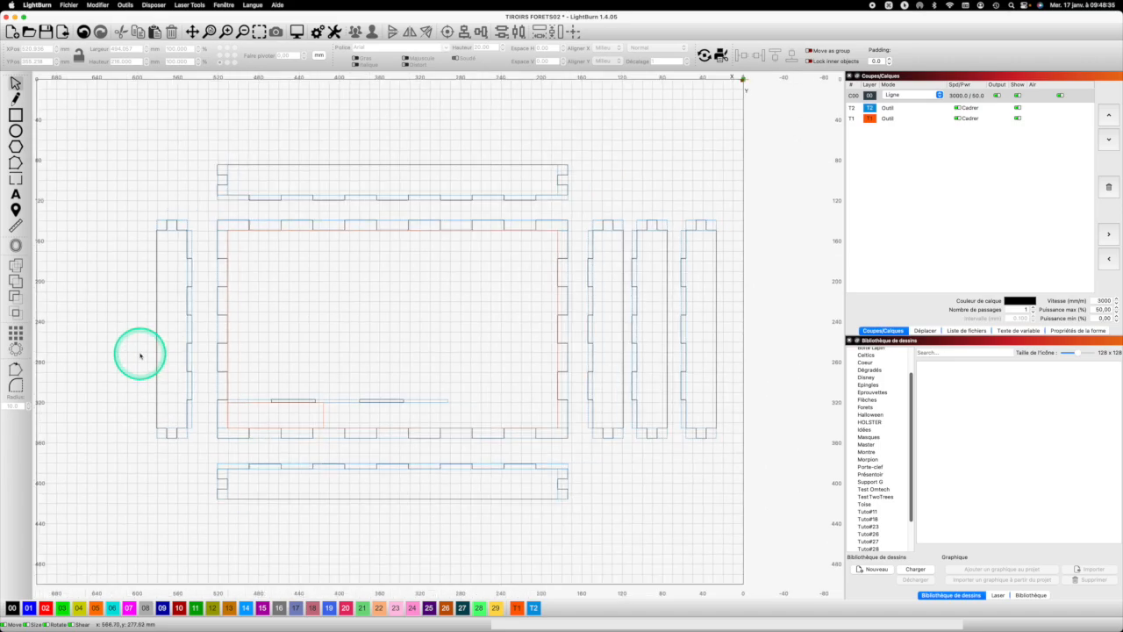
scroll(120, 340, "down", 4)
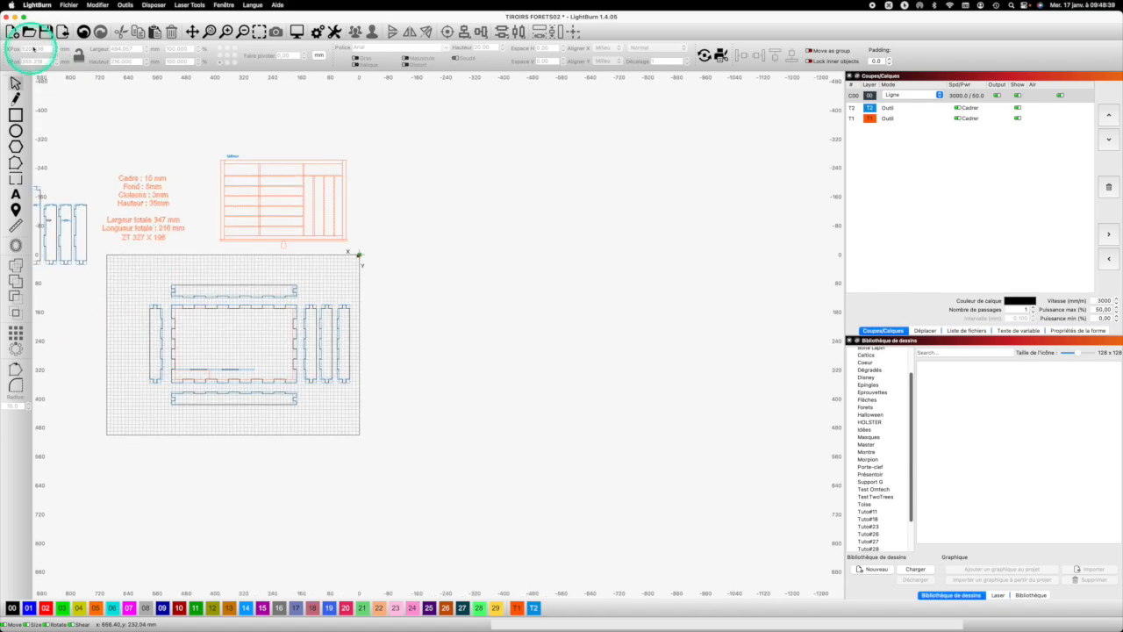
left_click(192, 31)
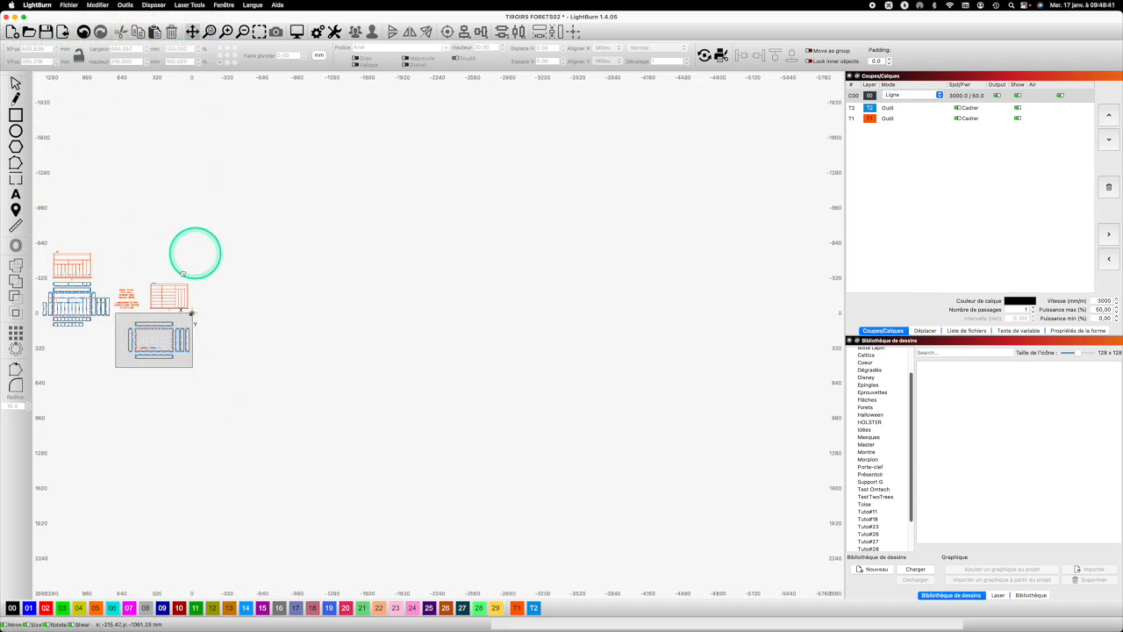
left_click_drag(144, 332, 417, 342)
scroll(500, 344, "up", 5)
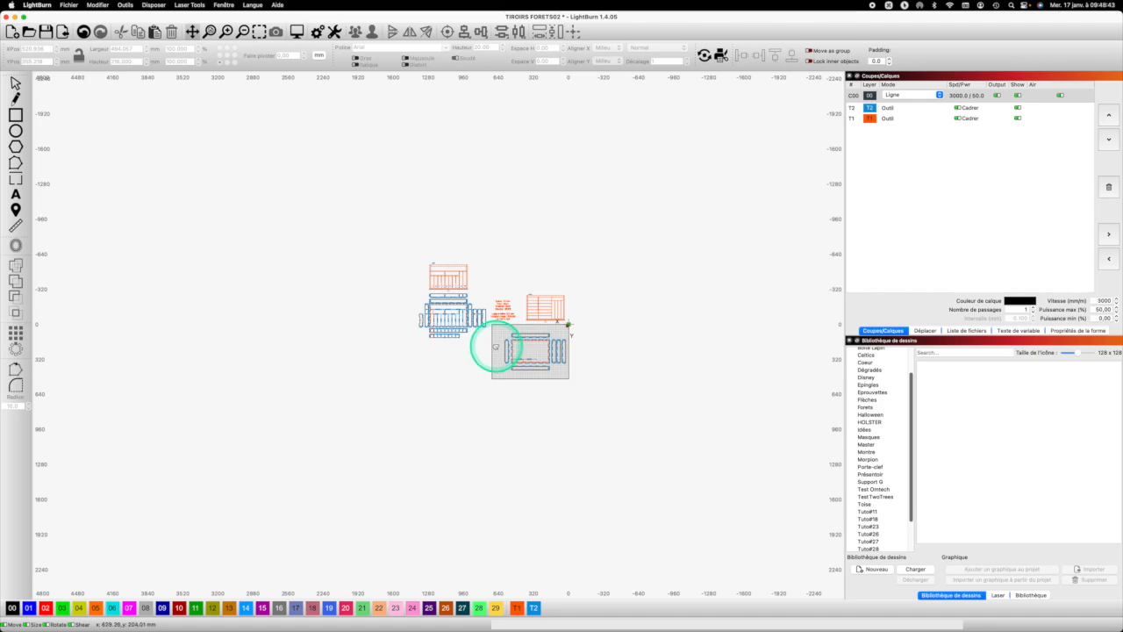
scroll(495, 345, "up", 3)
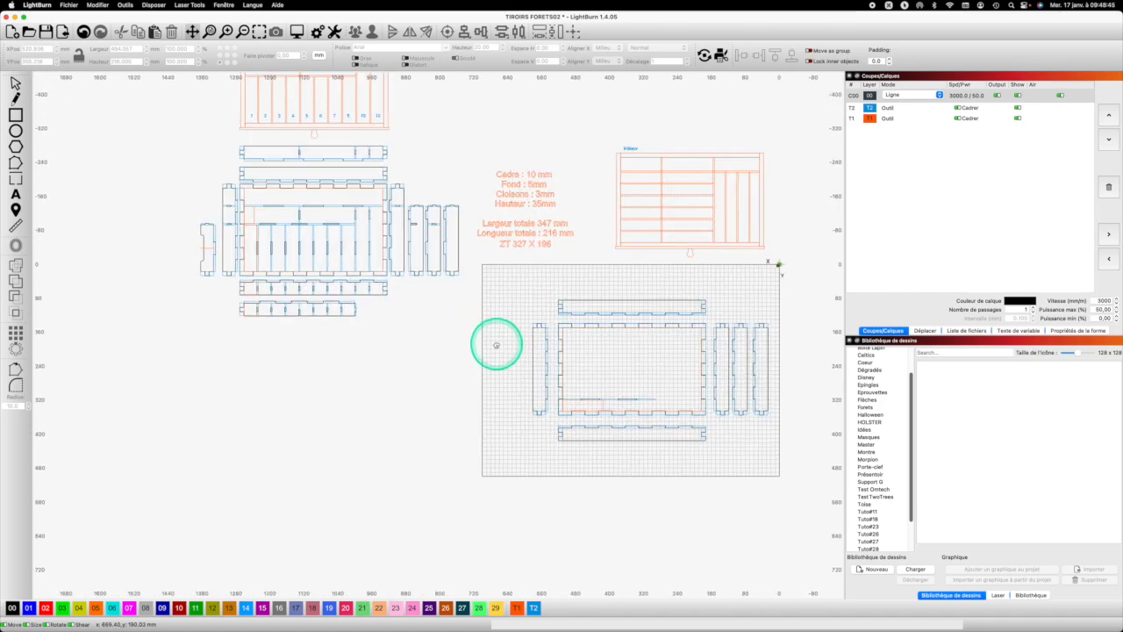
Copy the slot piece from the neighbouring drawer's divider onto the lower part of the new drawer's leftmost and rightmost side panels
left_click(438, 231)
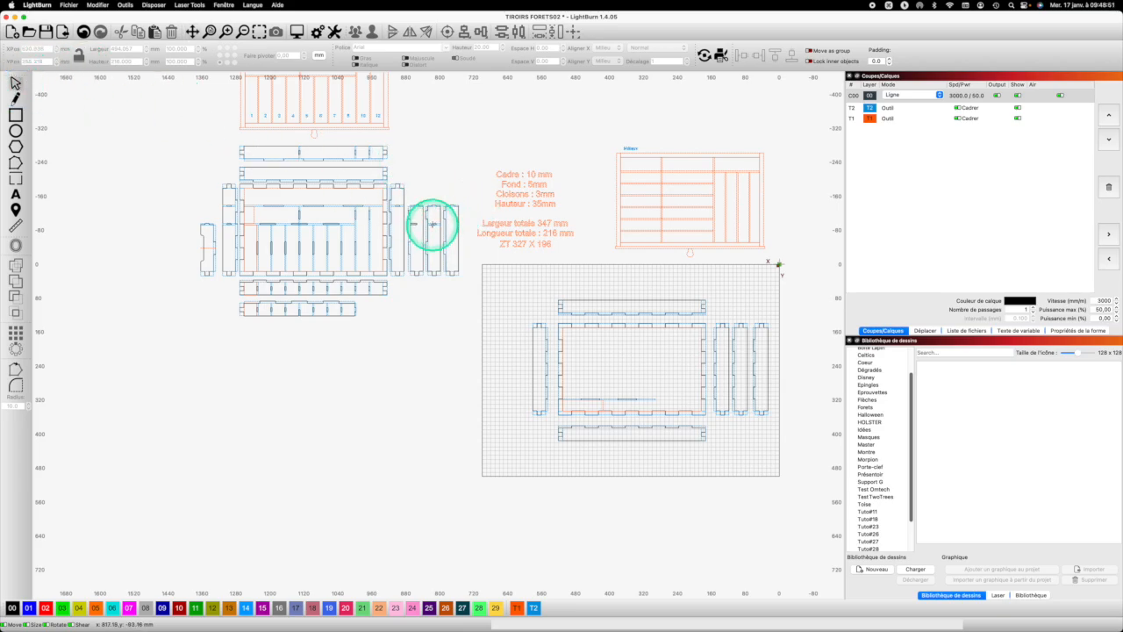
left_click(436, 229)
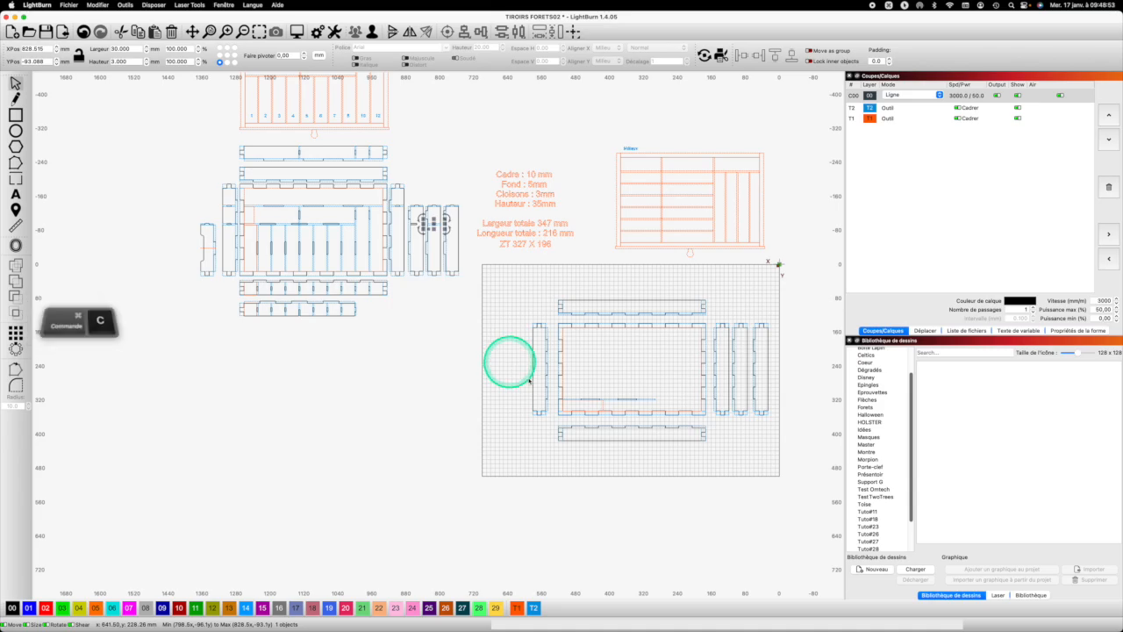
key("super+c")
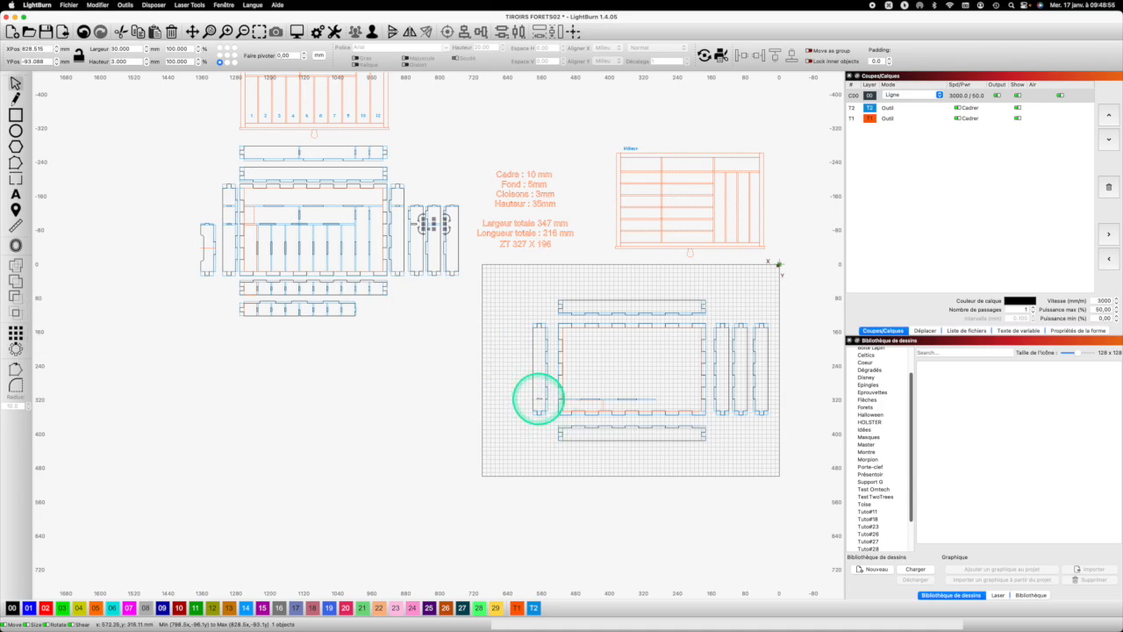
key("super+v")
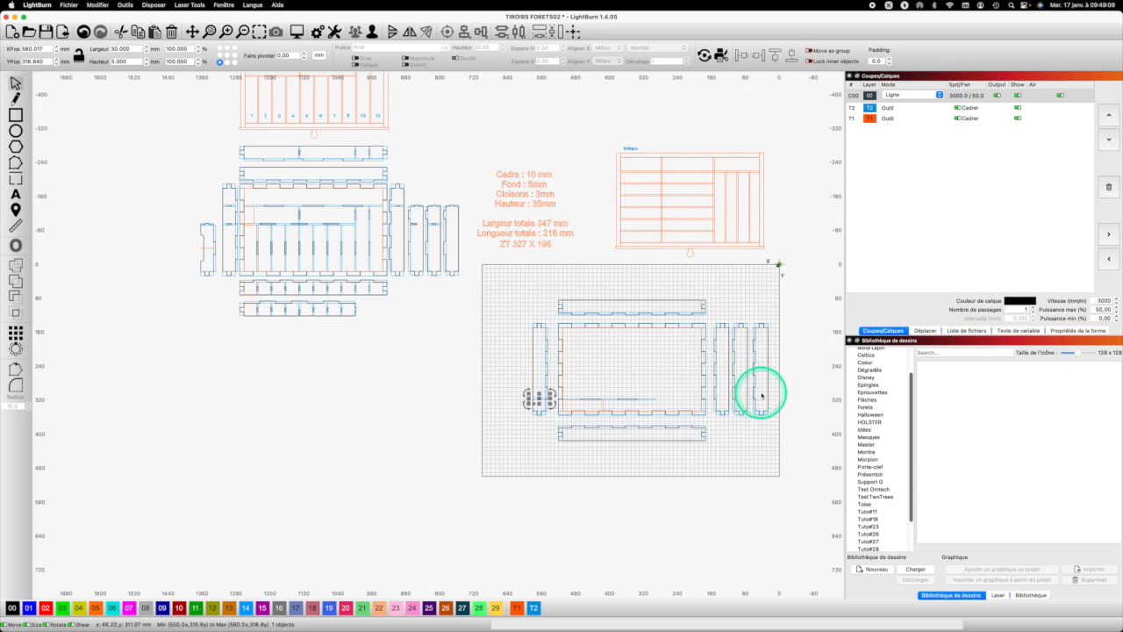
key("super+x")
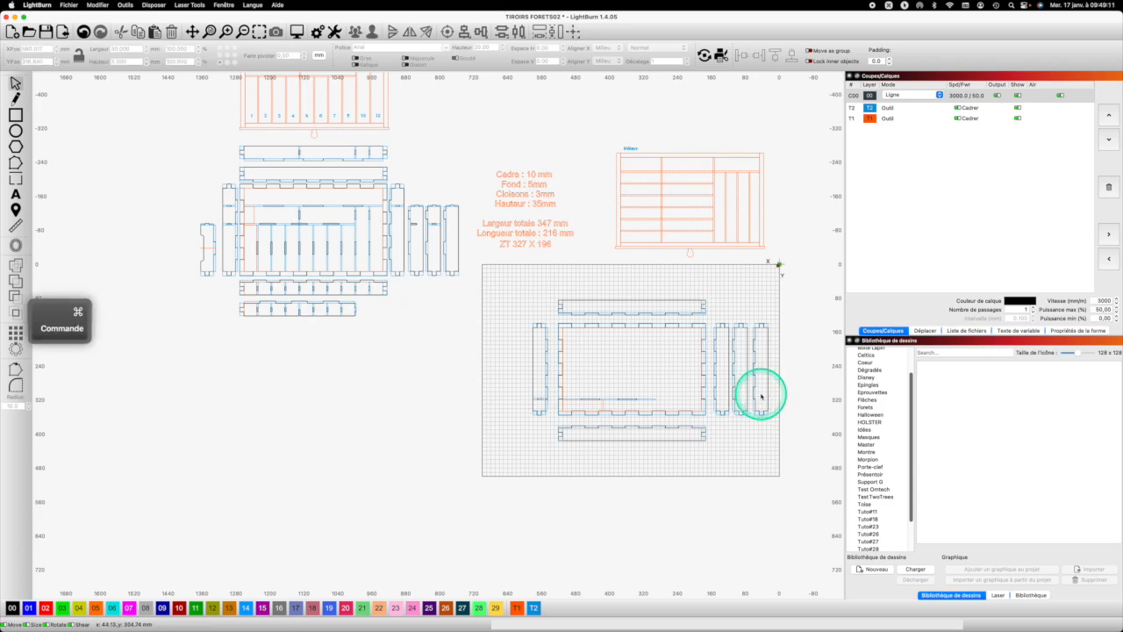
key("super+v")
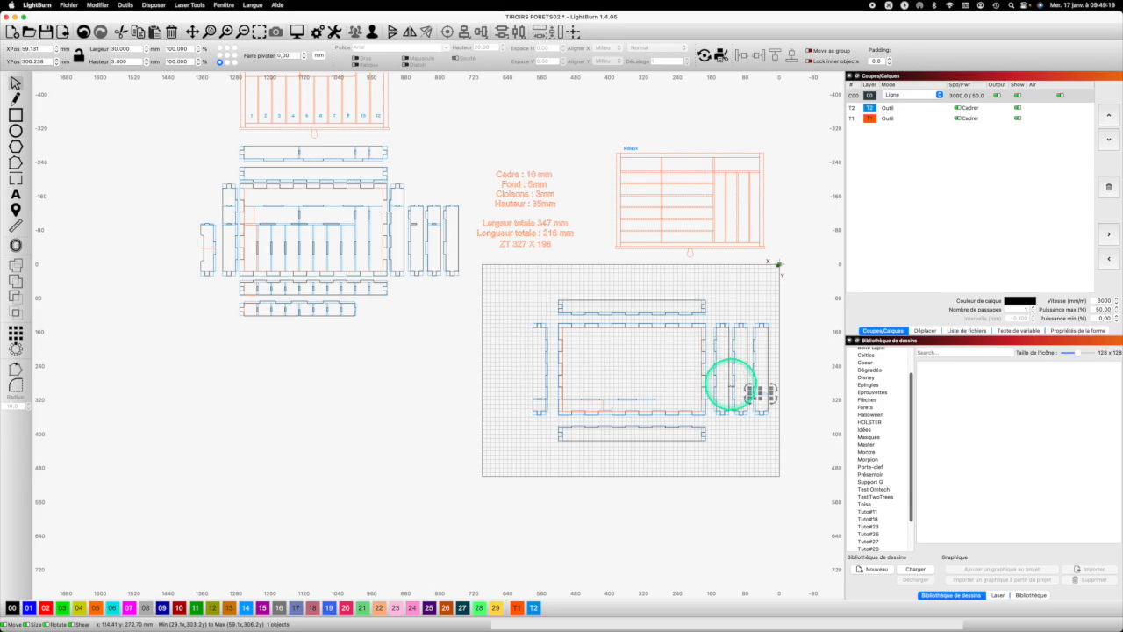
Align the bottom of the slot piece on the leftmost side panel with the bottom of the horizontal divider in the drawer base
scroll(730, 384, "up", 1)
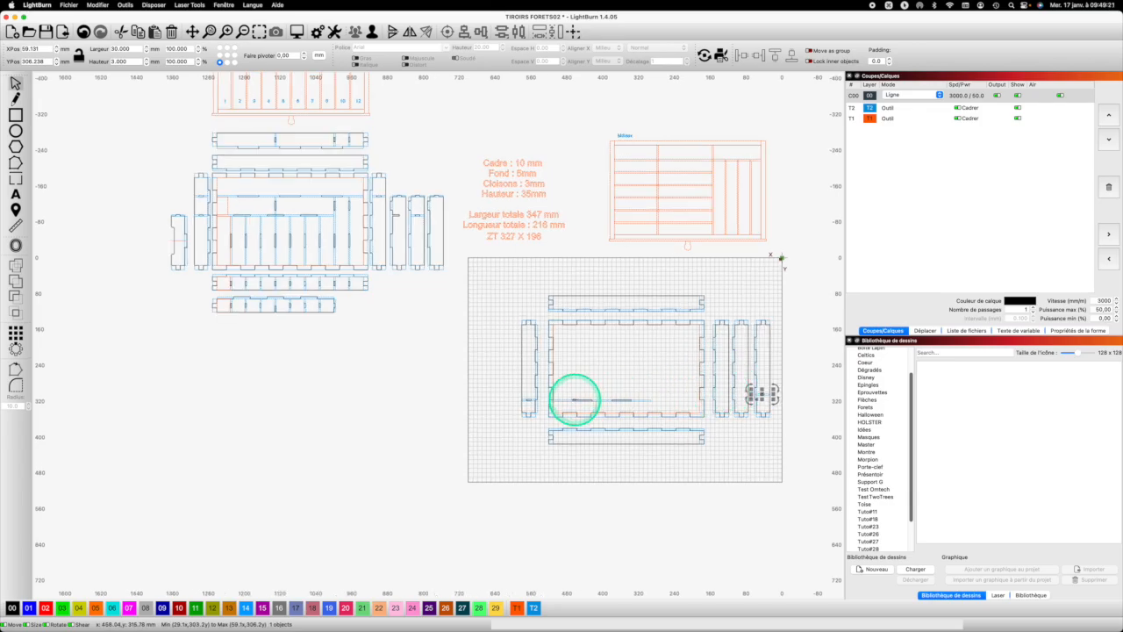
scroll(574, 400, "up", 5)
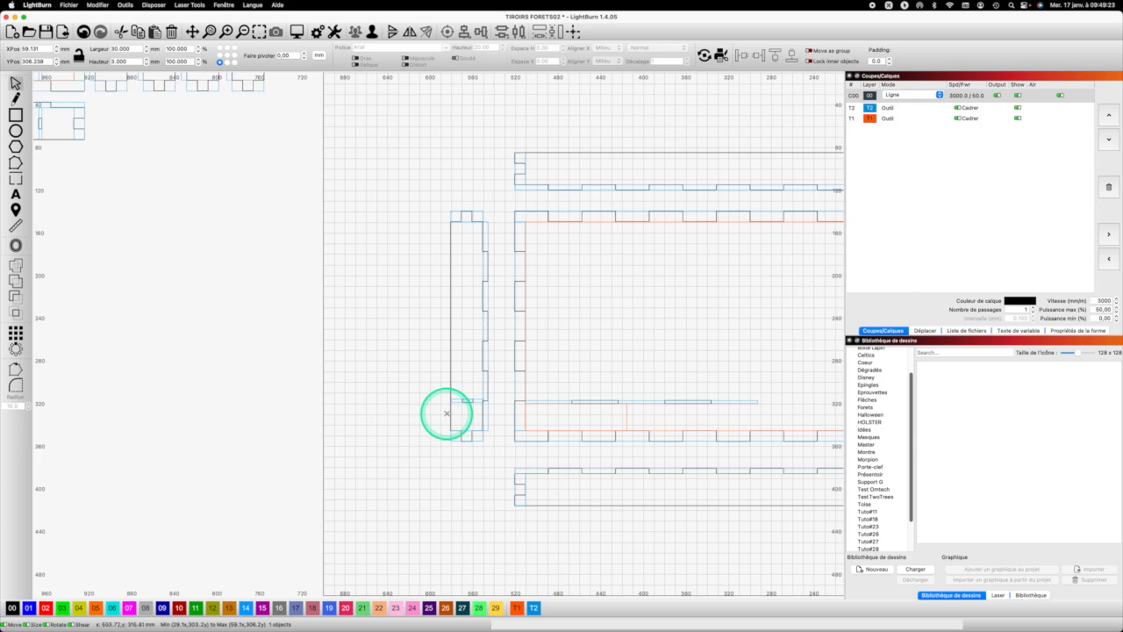
scroll(465, 396, "up", 3)
scroll(462, 400, "up", 2)
left_click(465, 396)
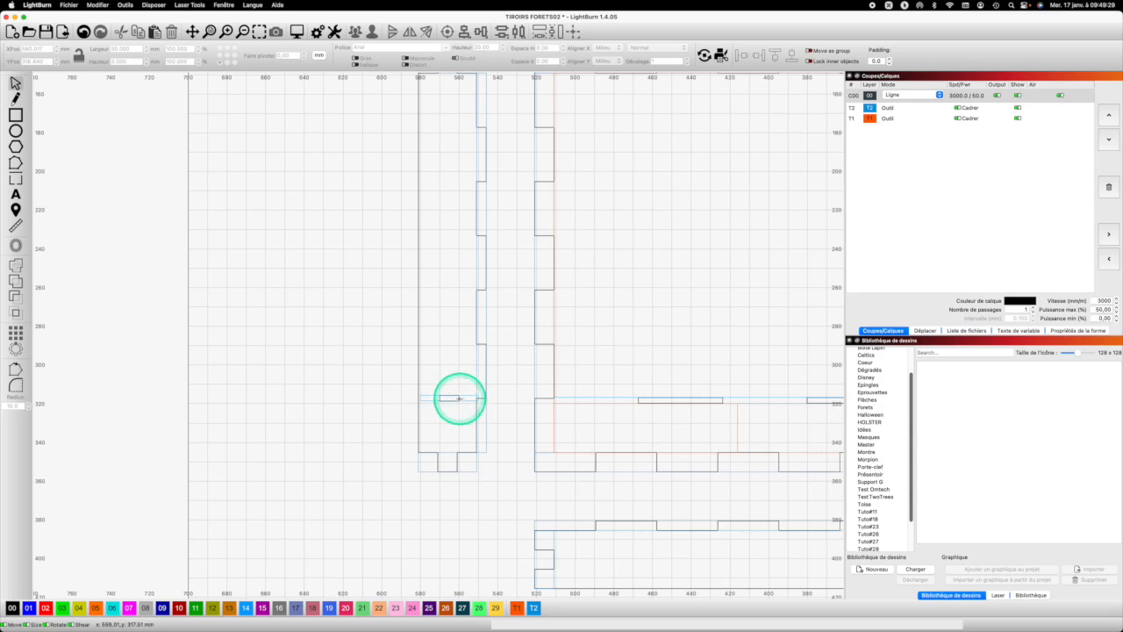
left_click(460, 398)
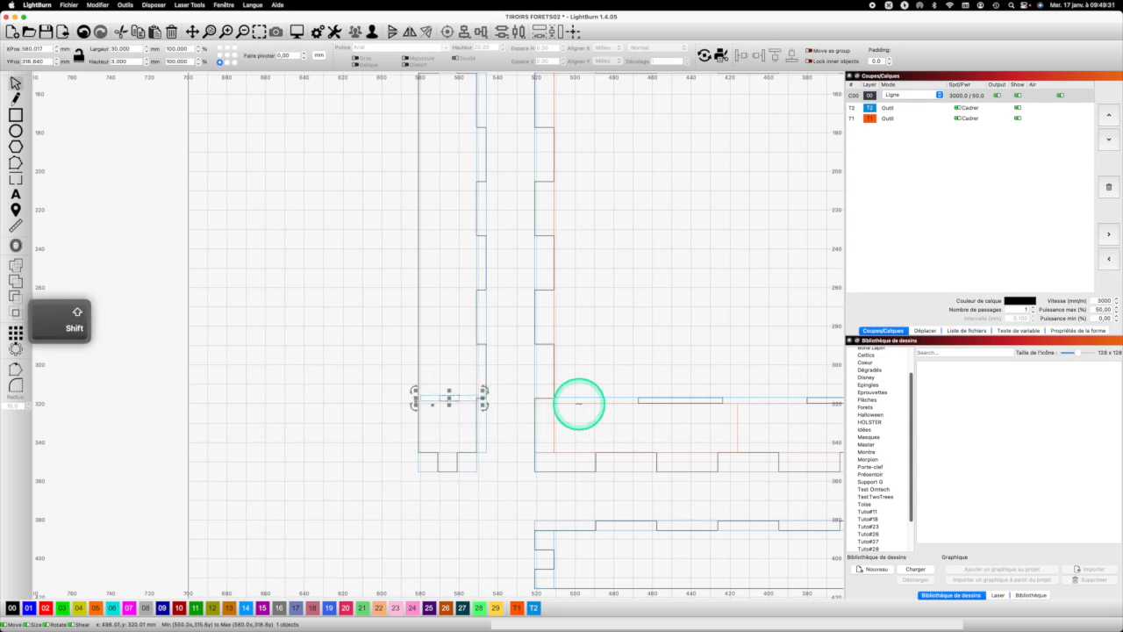
left_click(578, 404, "shift")
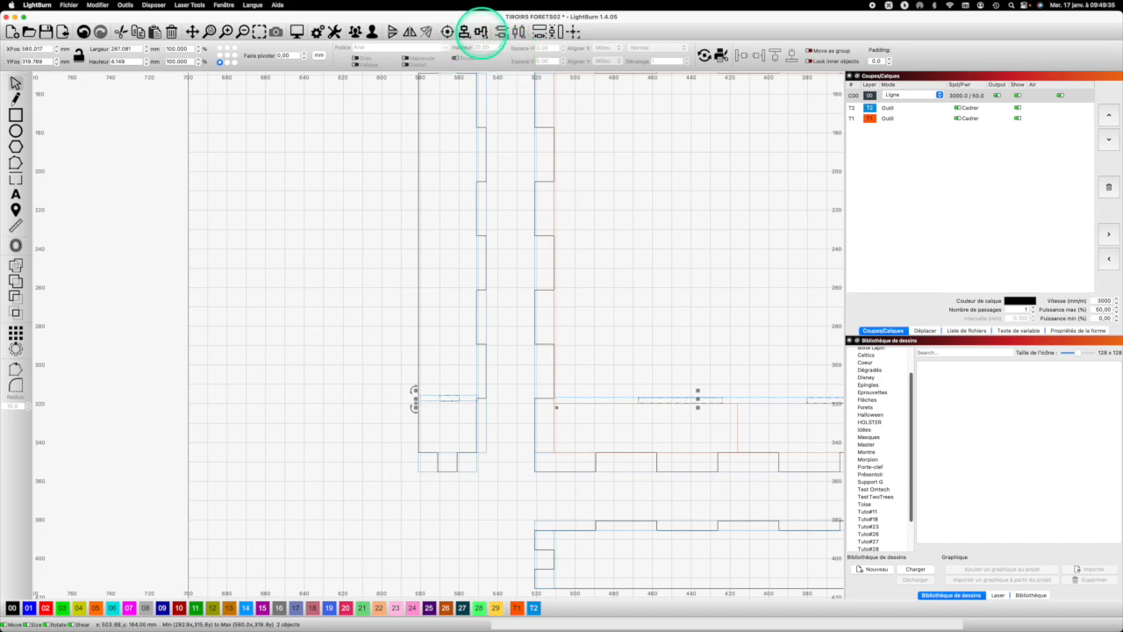
left_click(499, 32)
left_click(509, 71)
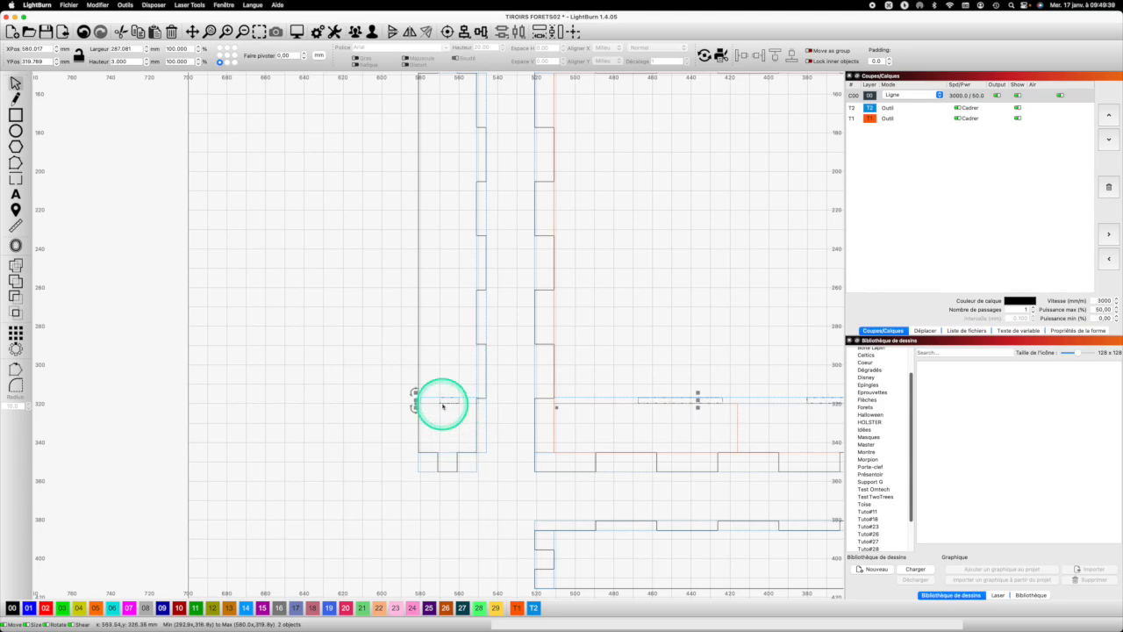
scroll(436, 401, "up", 2)
scroll(436, 401, "up", 3)
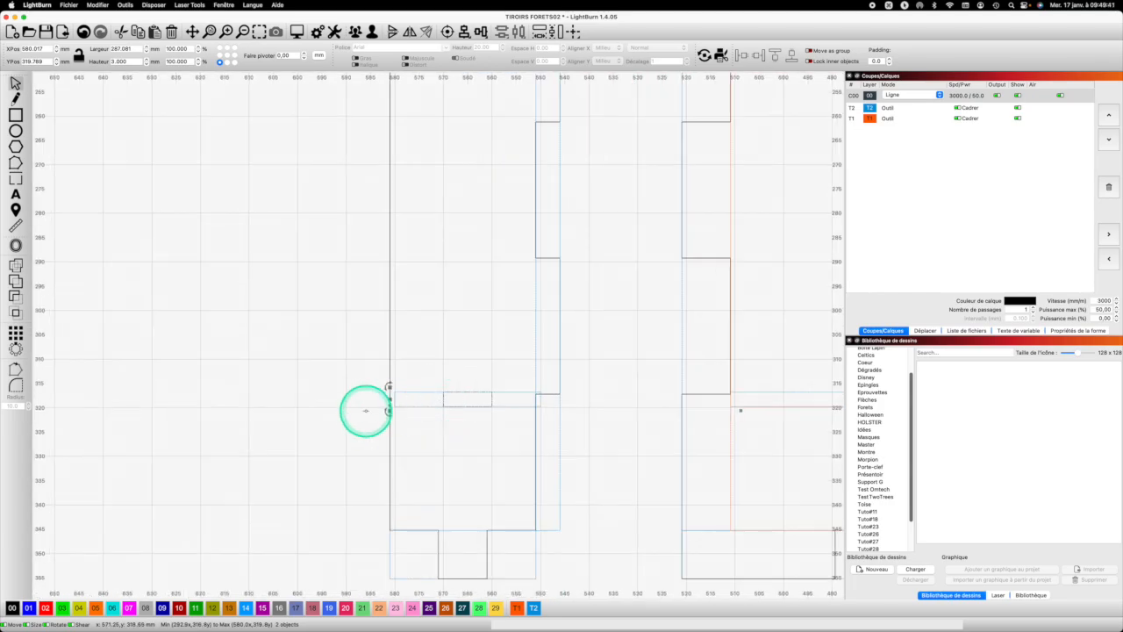
left_click(395, 407)
left_click_drag(392, 406, 391, 406)
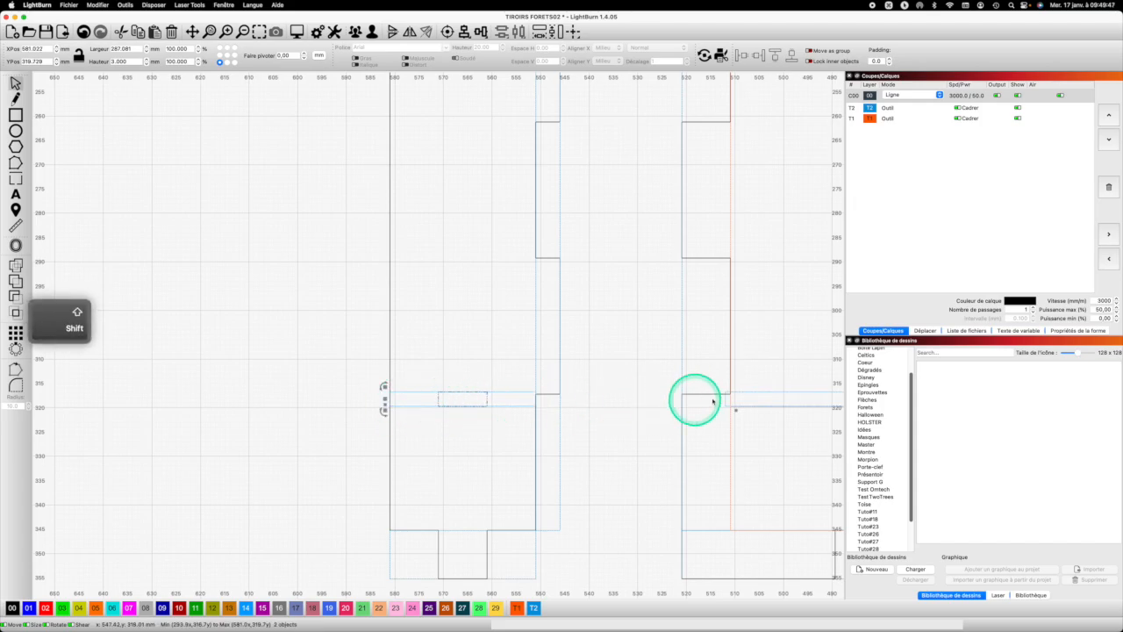
key("shift")
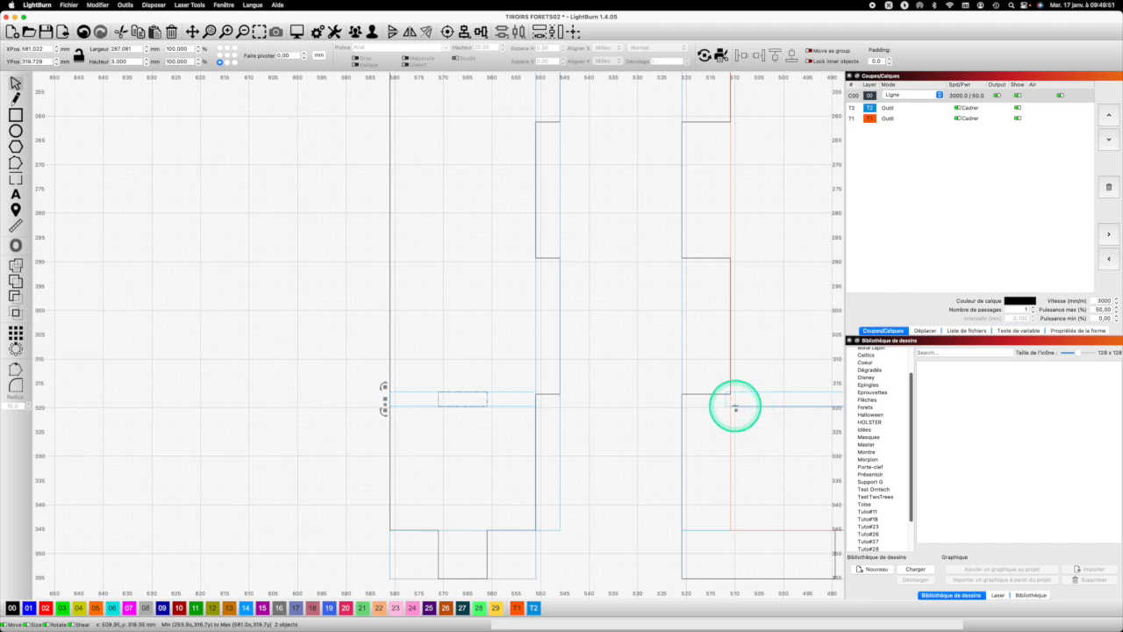
key("super+z")
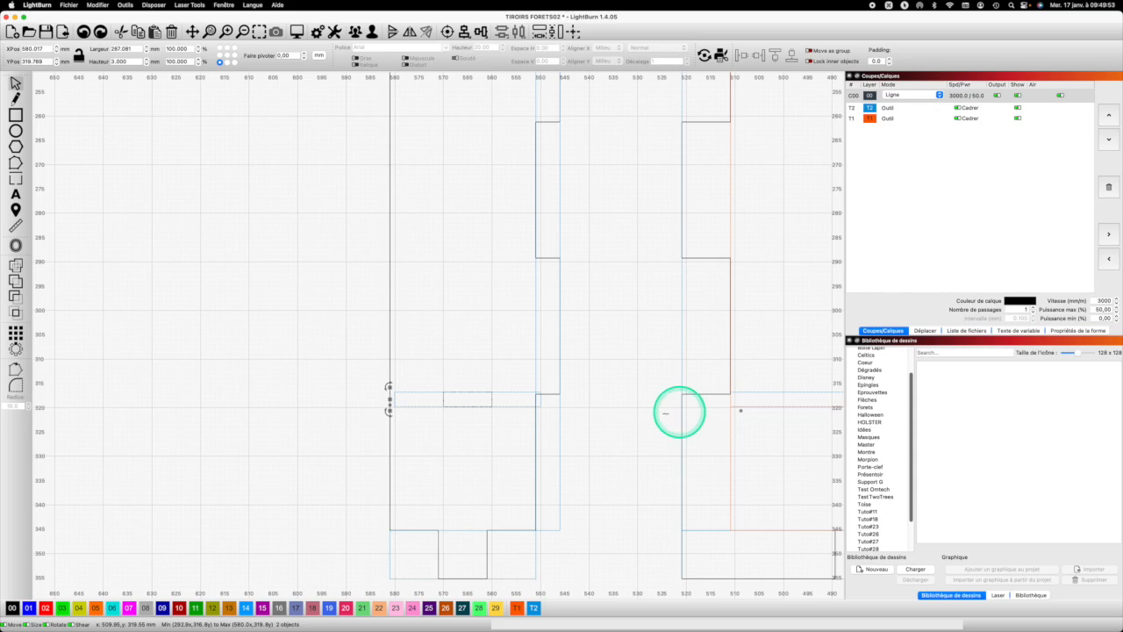
Snap only the leftmost panel's slot piece to the panel's outer edge and realign its bottom with the horizontal divider
left_click(678, 408)
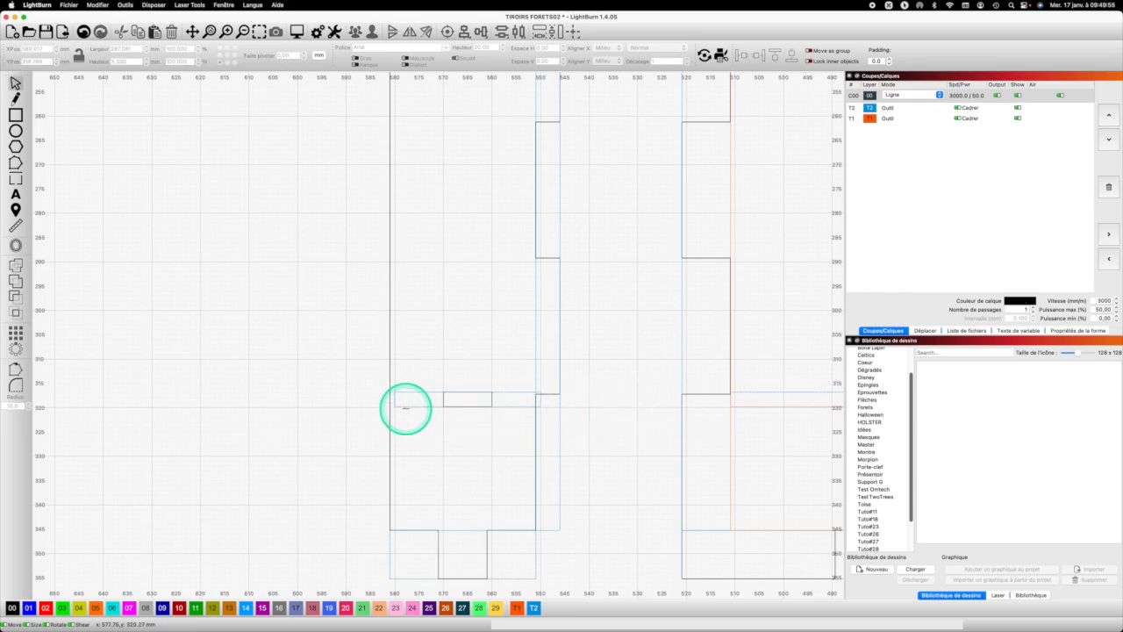
left_click(436, 402)
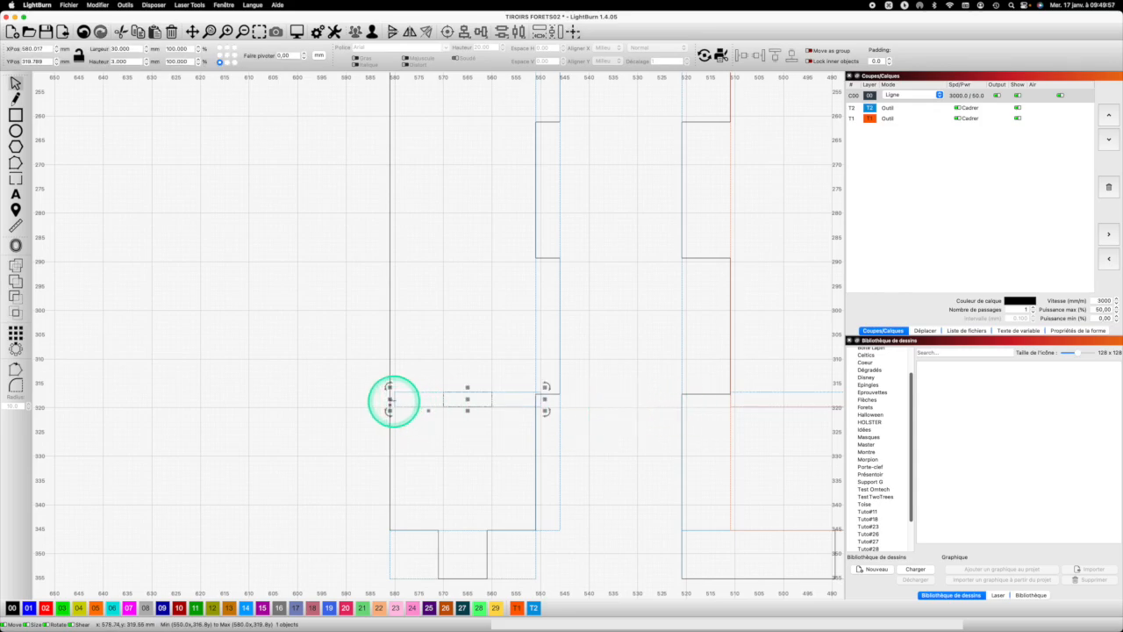
left_click(390, 399)
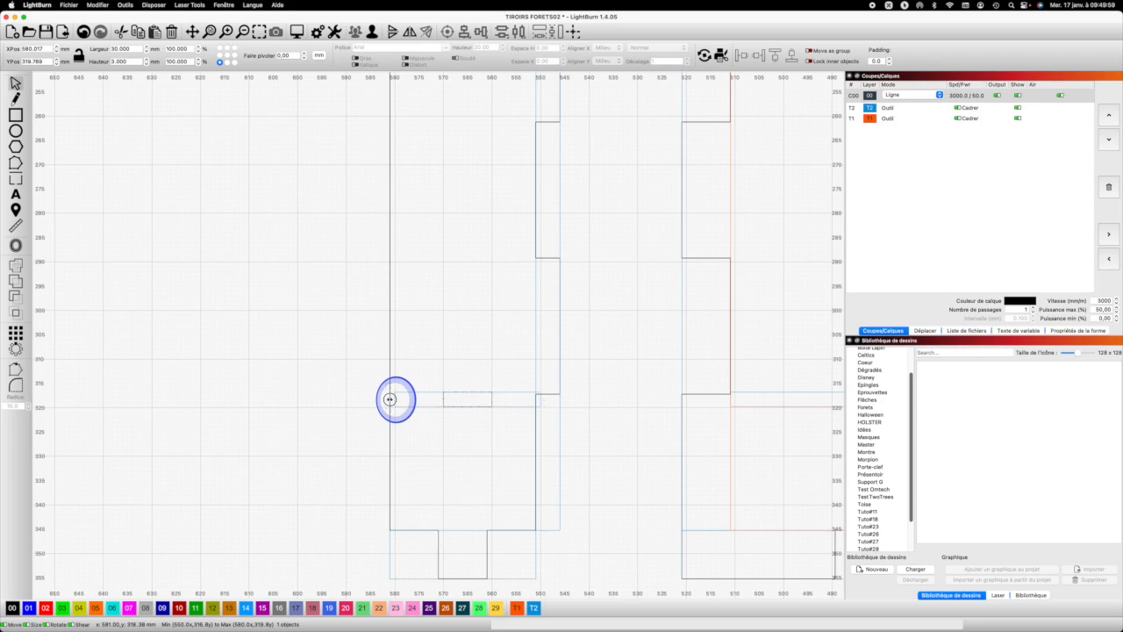
left_click_drag(394, 405, 395, 405)
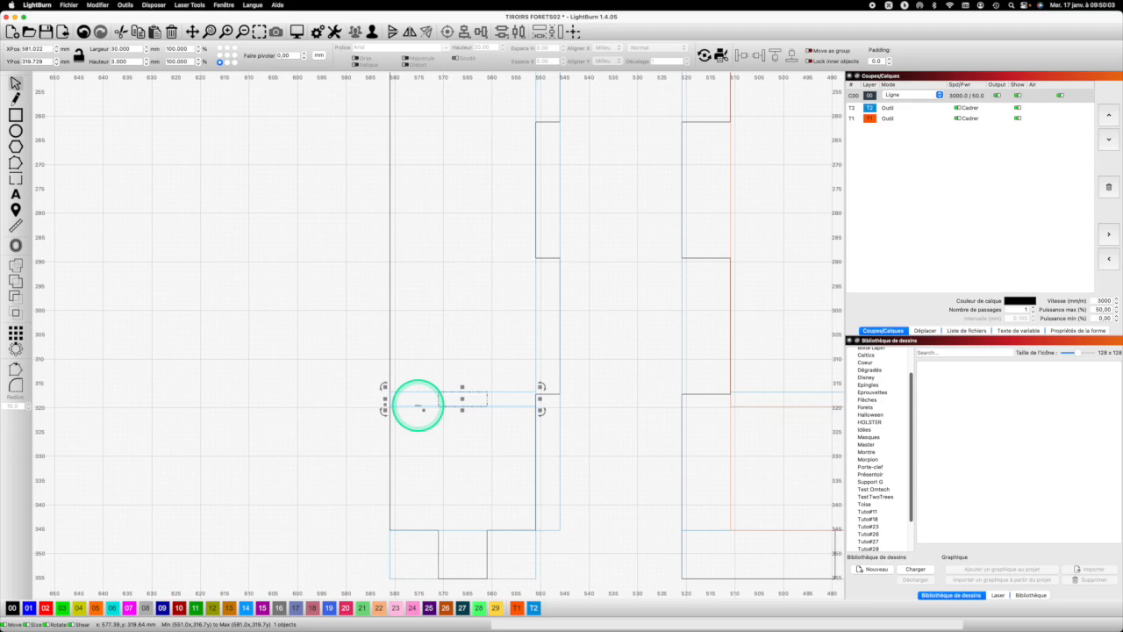
left_click(756, 407, "shift")
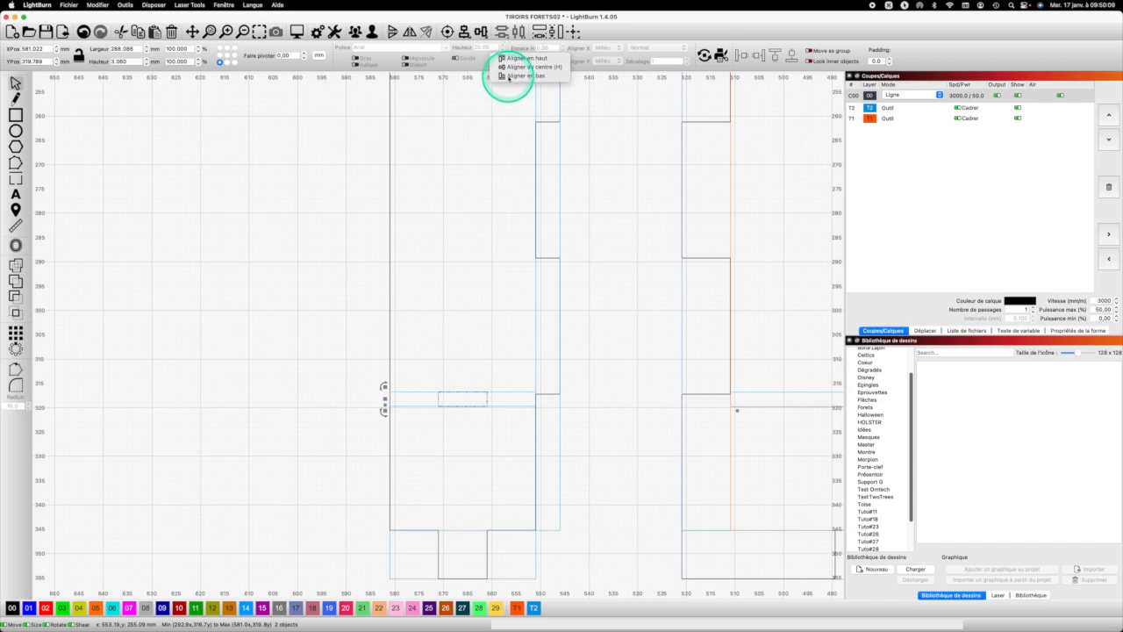
Align the bottom of the slot piece on the rightmost side panel with the bottom of the horizontal divider
scroll(519, 214, "up", 3)
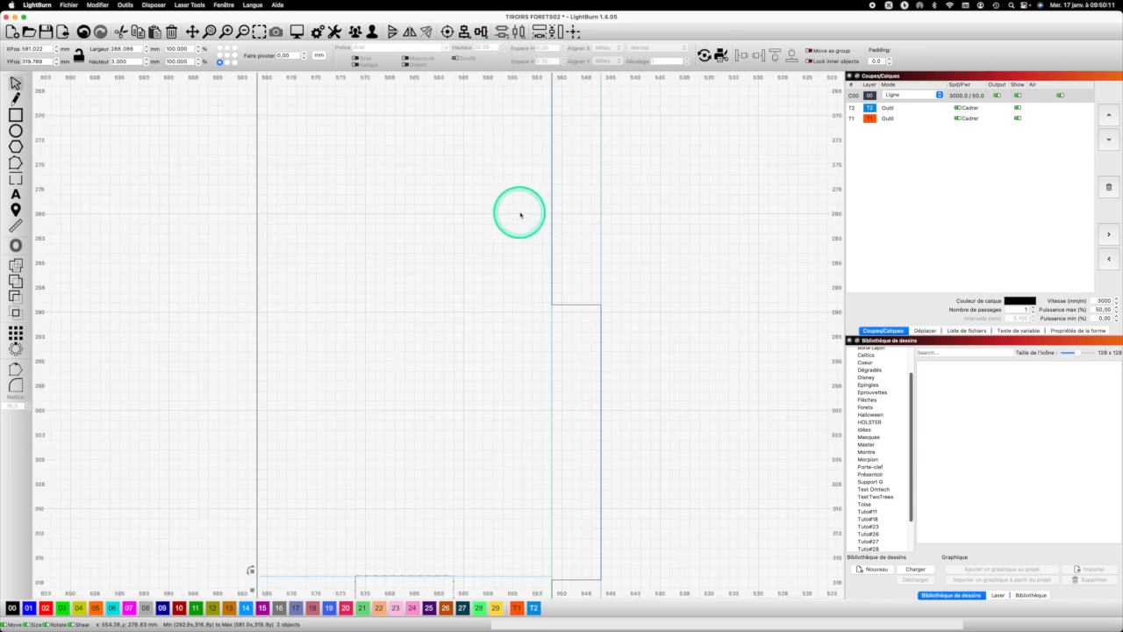
scroll(520, 214, "down", 10)
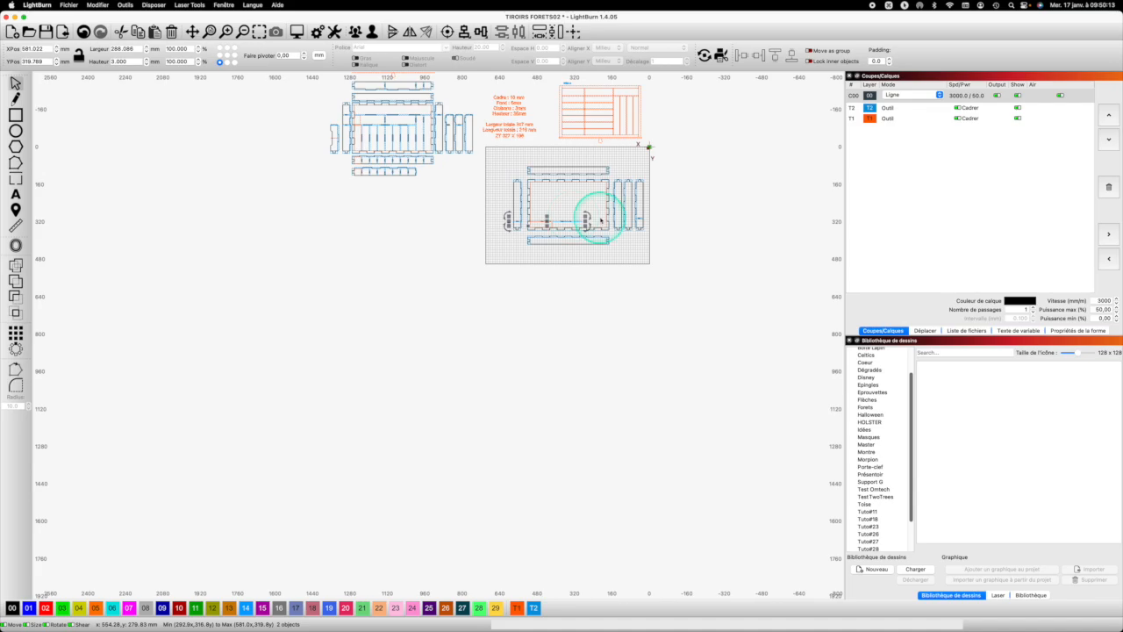
scroll(641, 219, "up", 3)
scroll(641, 220, "up", 5)
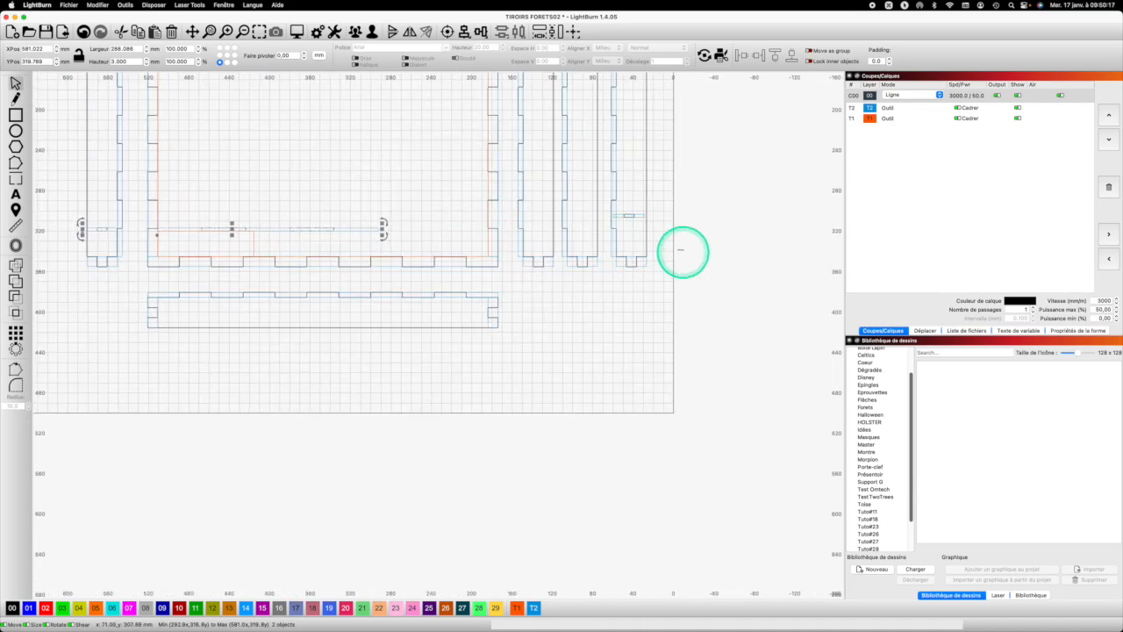
left_click(640, 216)
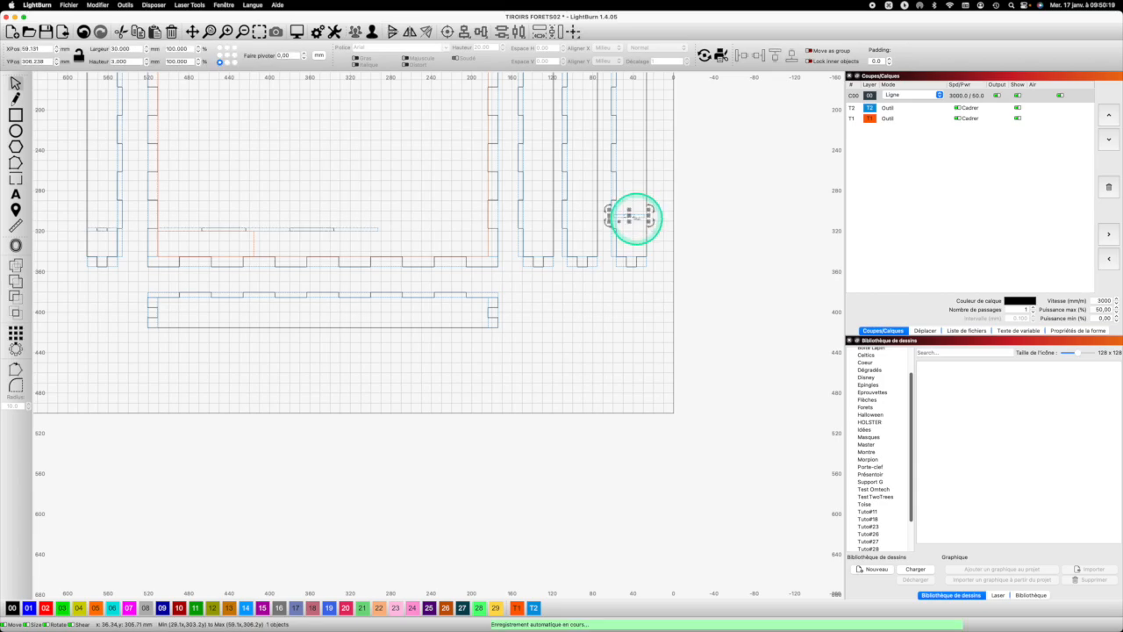
left_click(378, 228, "shift")
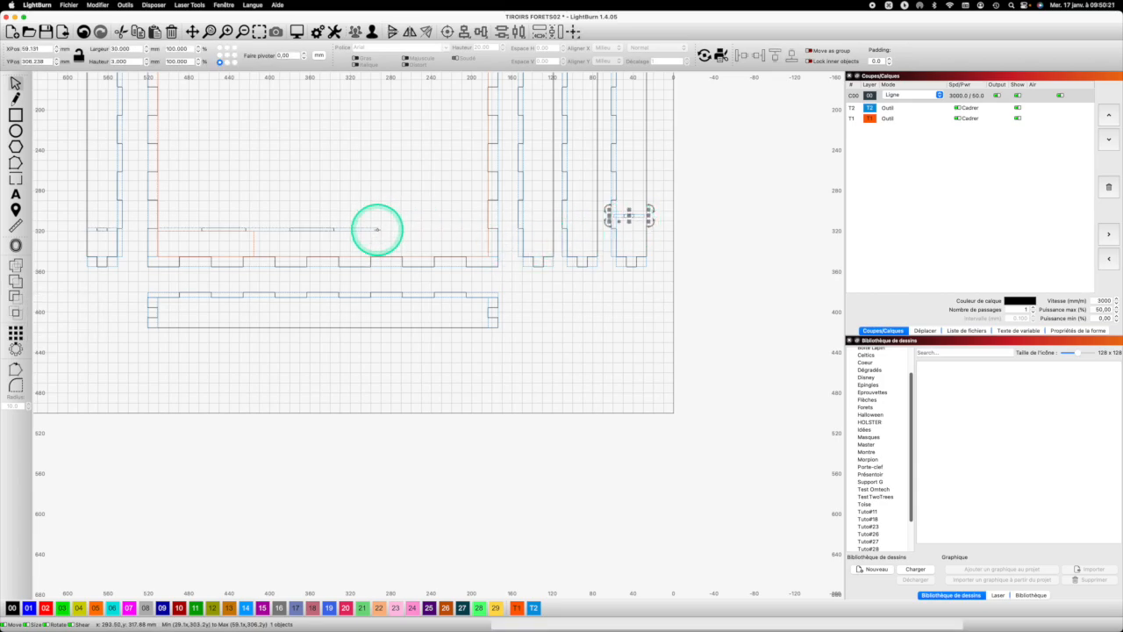
left_click(403, 34)
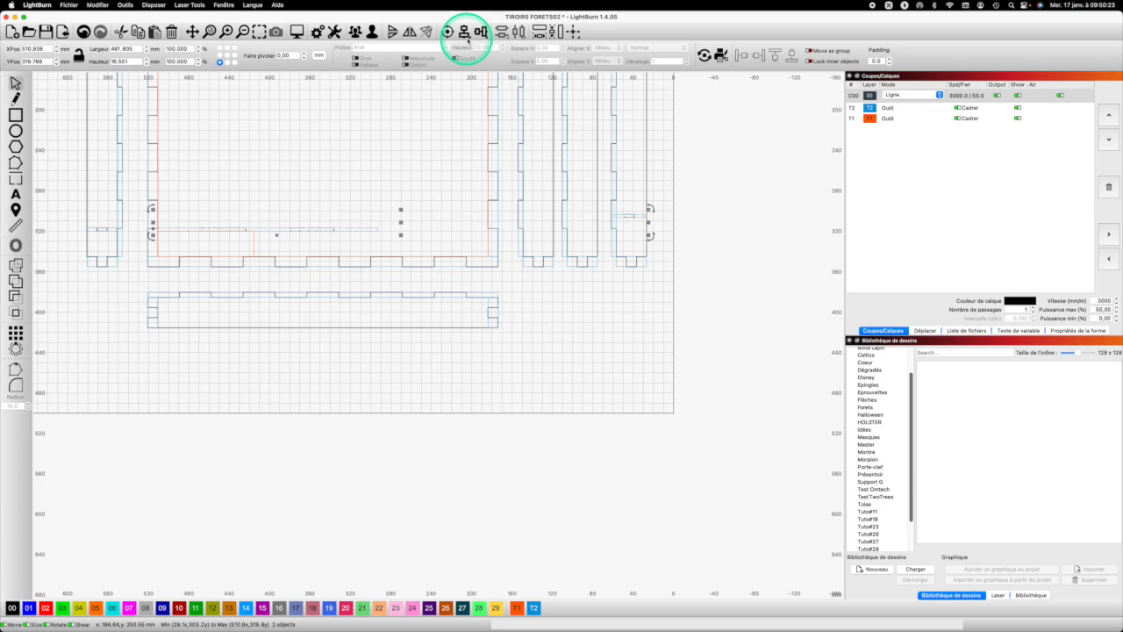
left_click(478, 33)
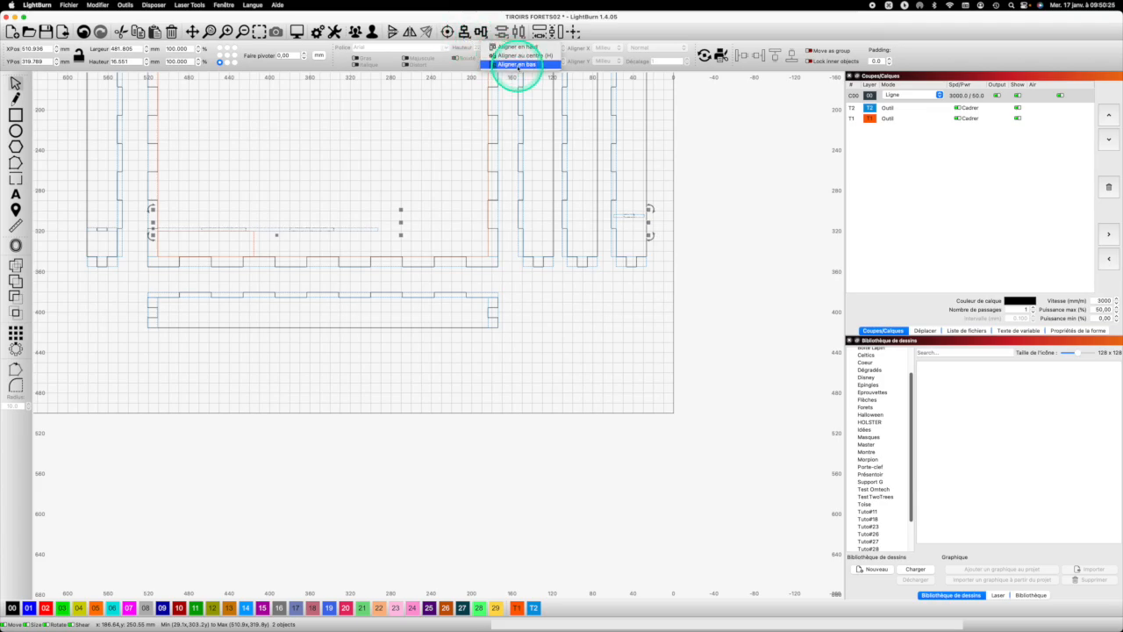
left_click(517, 65)
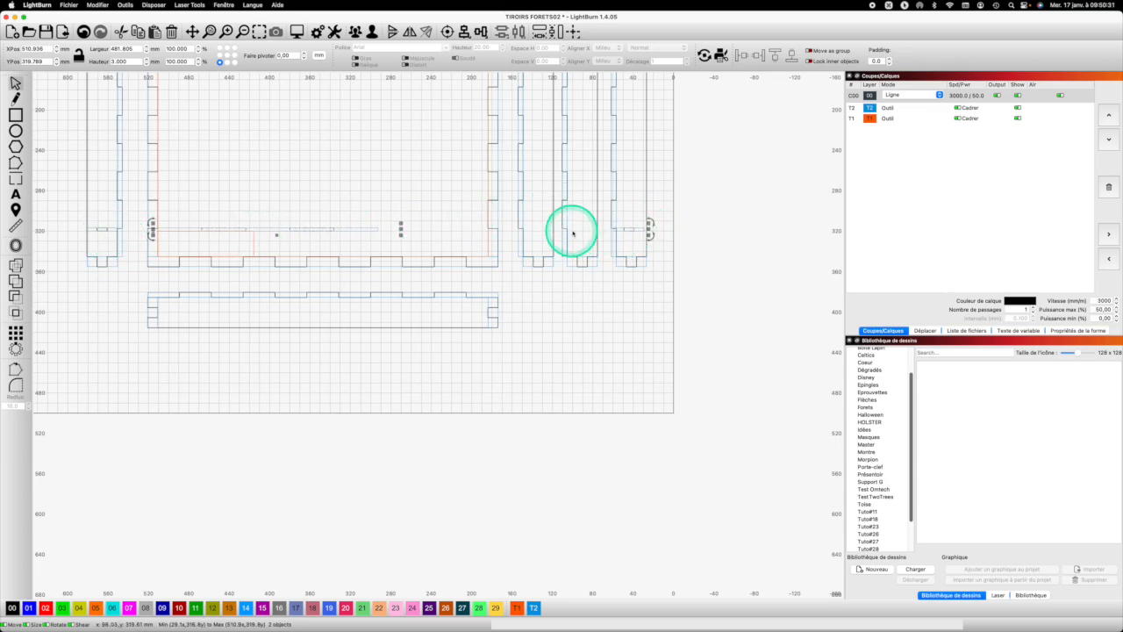
Draw a rectangle about 29 by 5 mm below the second side panel from the right
scroll(577, 228, "up", 1)
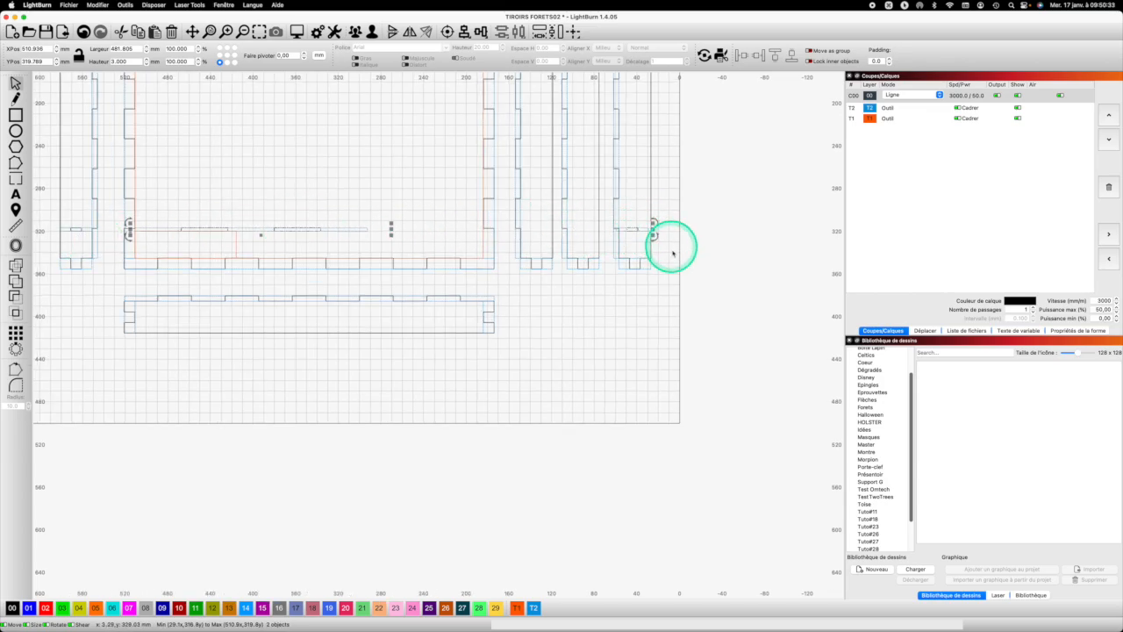
left_click(669, 256)
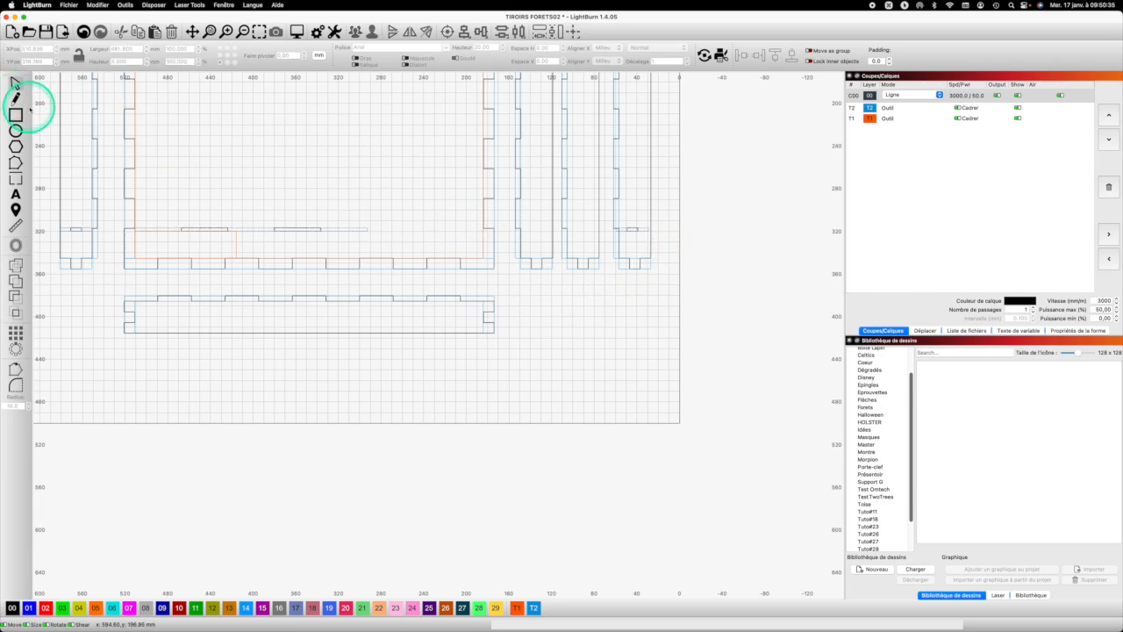
left_click(15, 114)
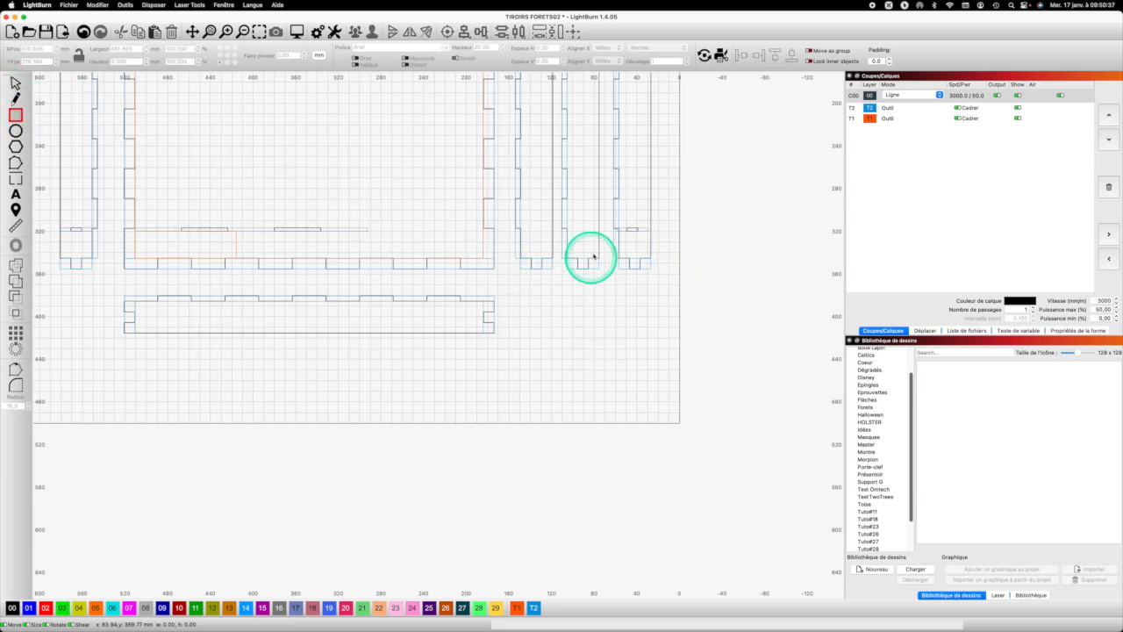
left_click_drag(579, 304, 610, 308)
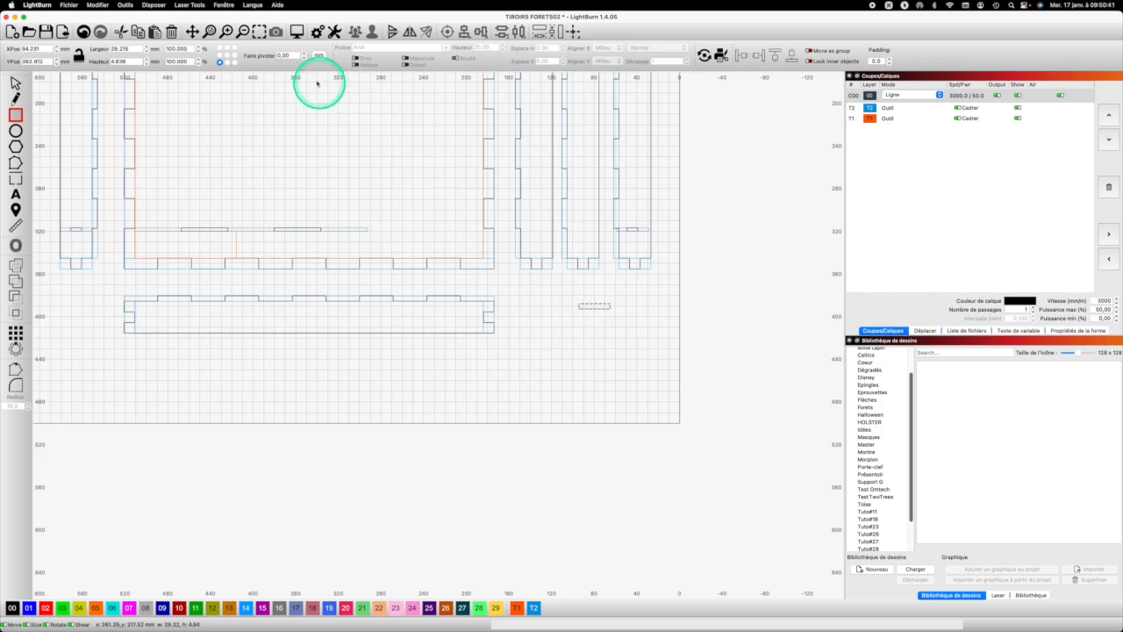
Set the new rectangle's width to 15 mm and its height to 3 mm
double_click(118, 48)
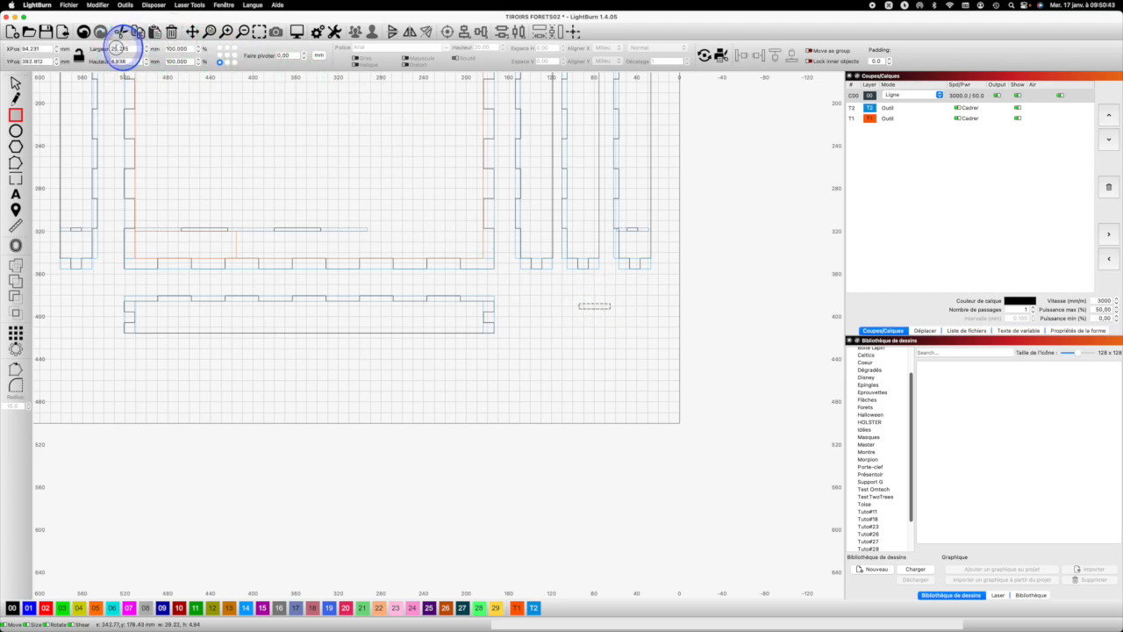
type("15")
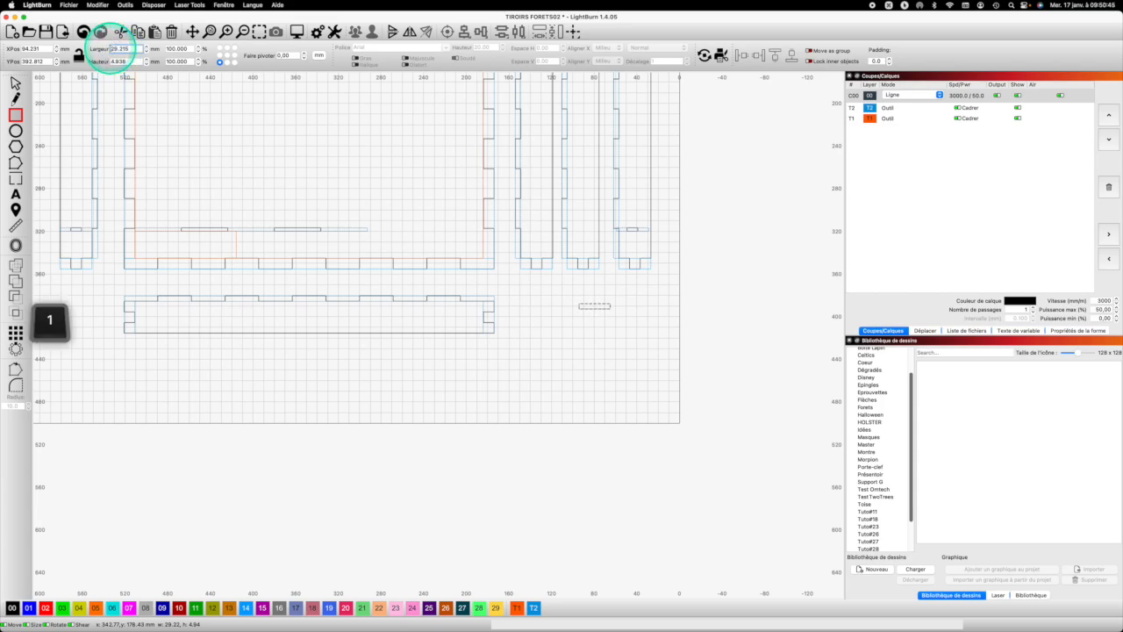
key("Return")
key("BackSpace")
type("15")
key("Return")
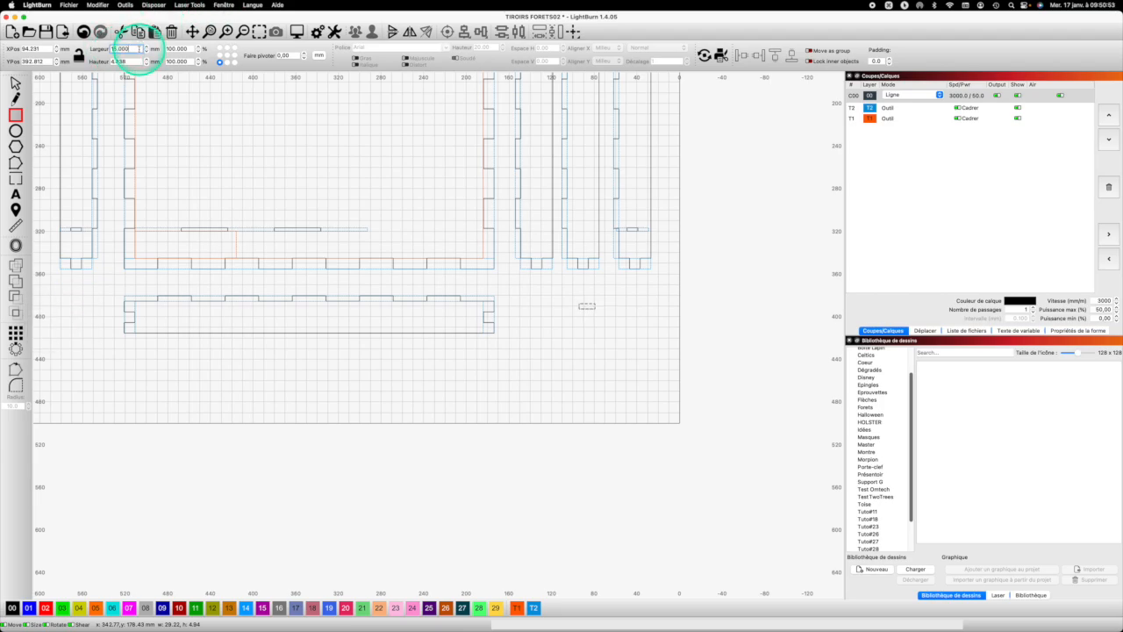
left_click(79, 55)
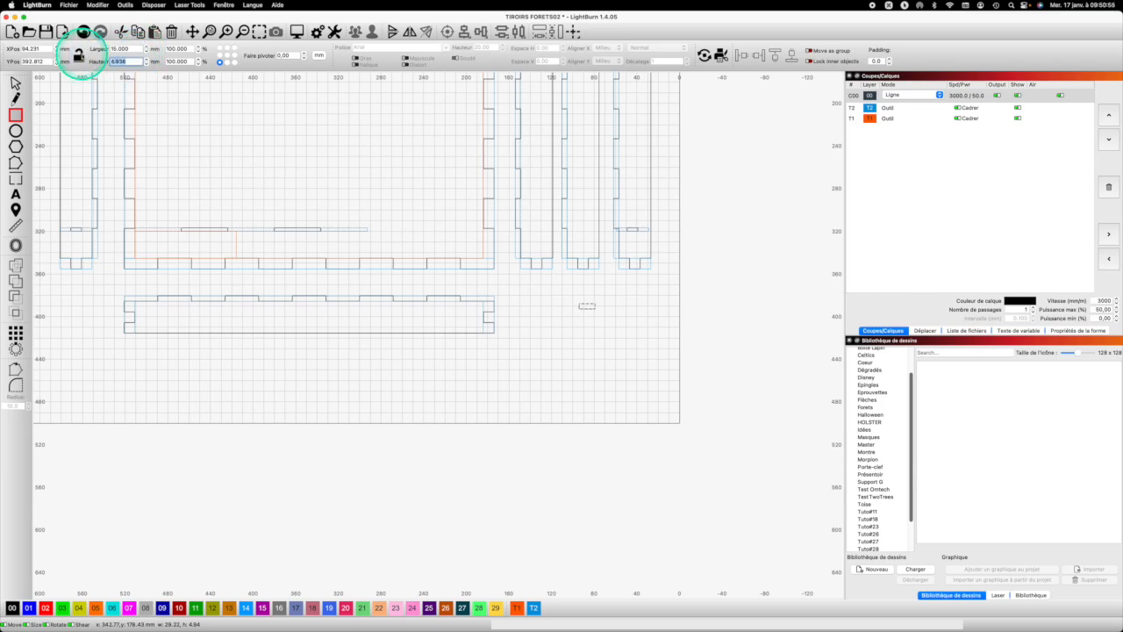
type("3")
key("Return")
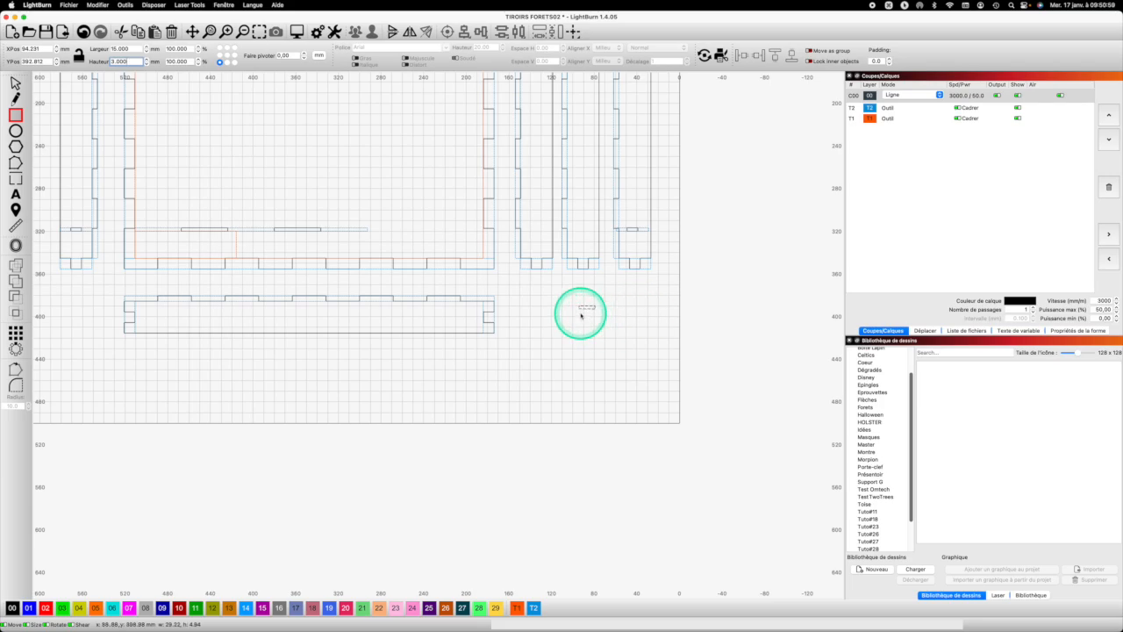
Move the small rectangle onto the lower part of the second side panel from the right, against its toothed edge
left_click(15, 84)
left_click(584, 308)
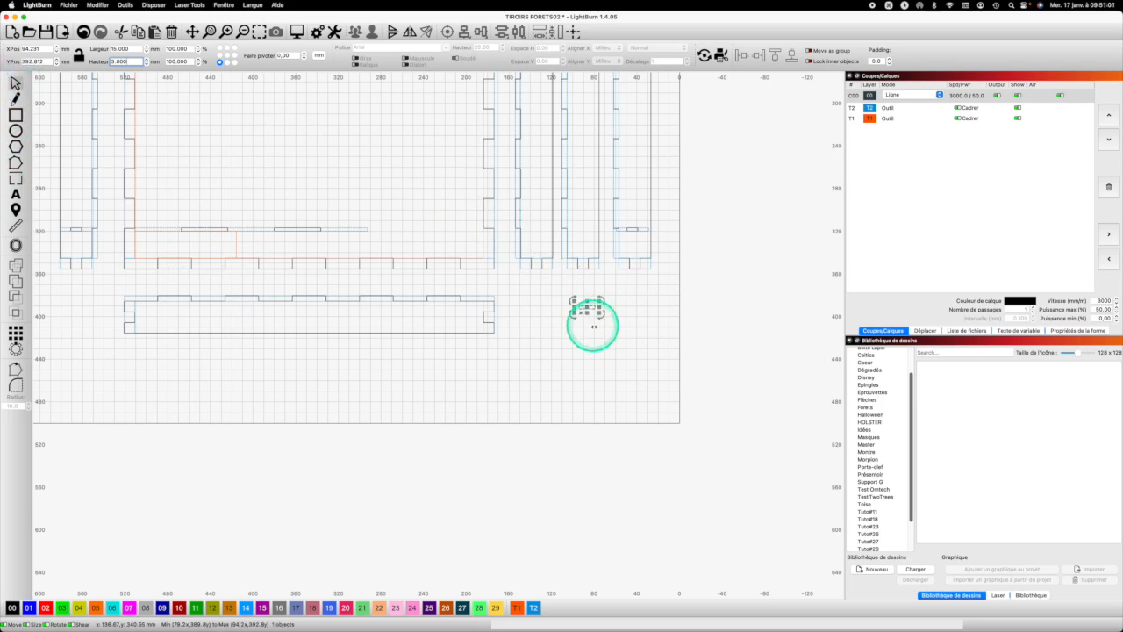
left_click_drag(579, 309, 579, 227)
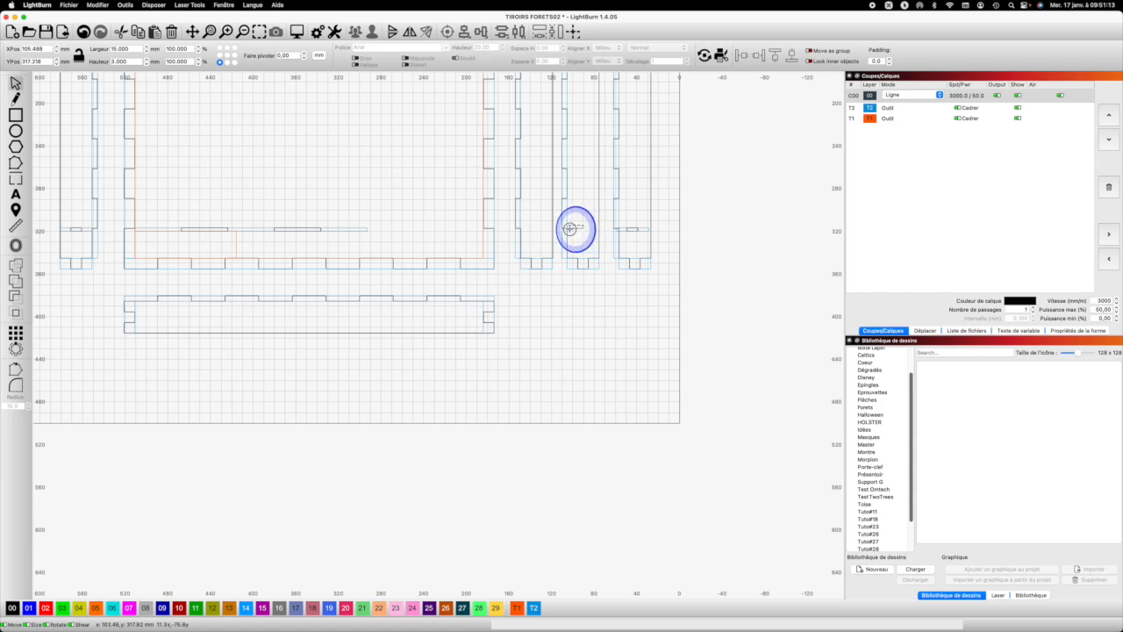
Align the bottom of the small rectangle with the bottom of the horizontal divider in the drawer base
left_click(593, 236)
key("shift")
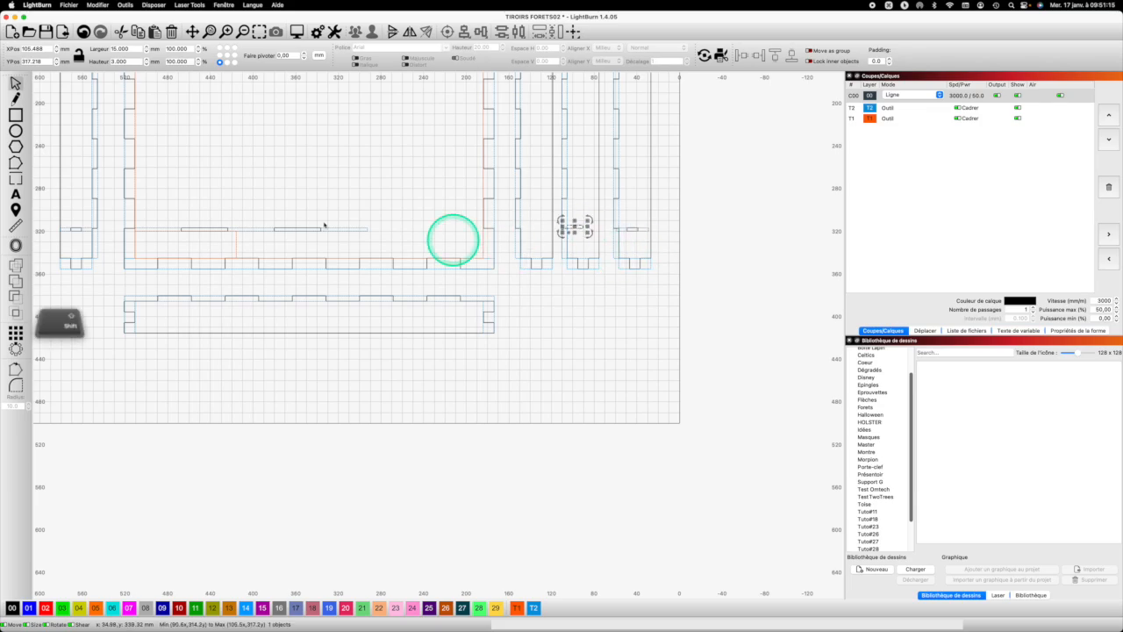
left_click(367, 231, "shift")
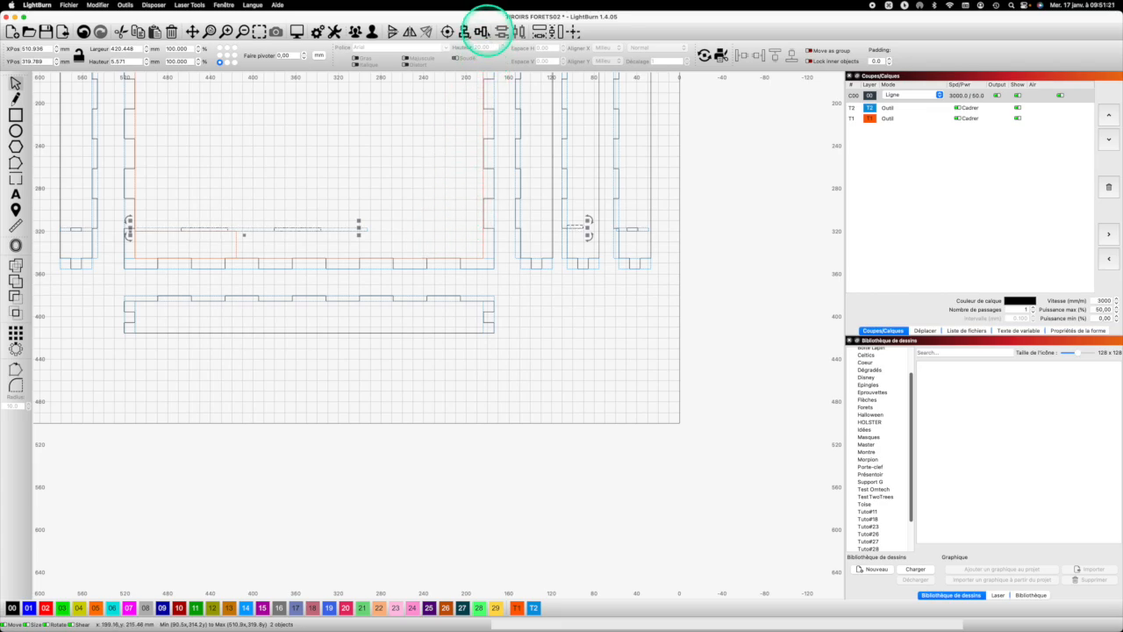
left_click(481, 33)
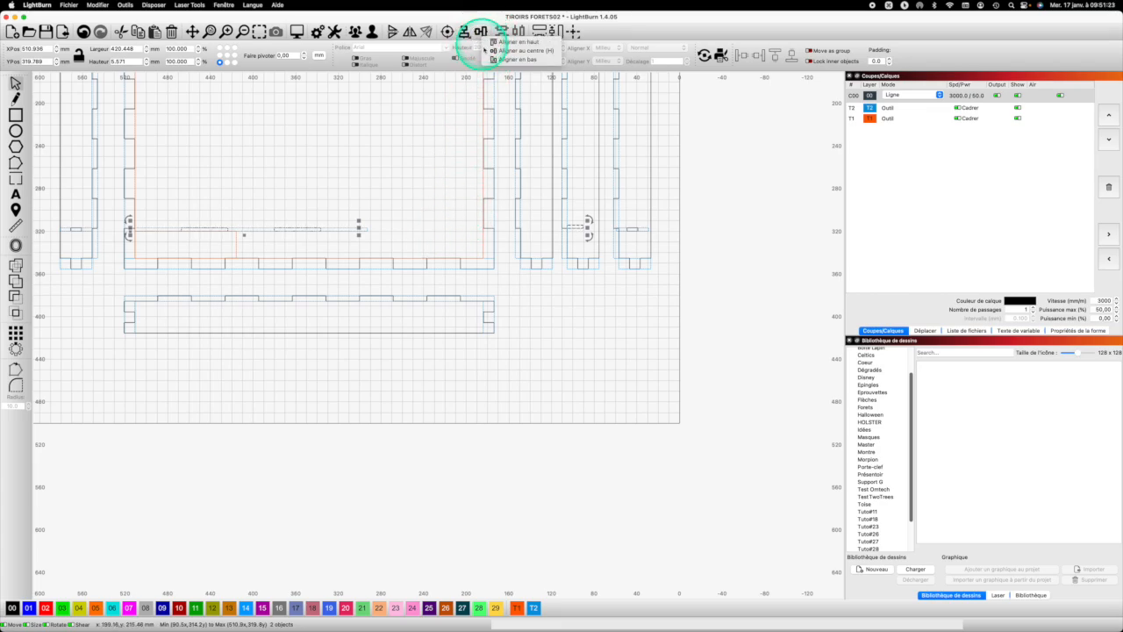
left_click(510, 61)
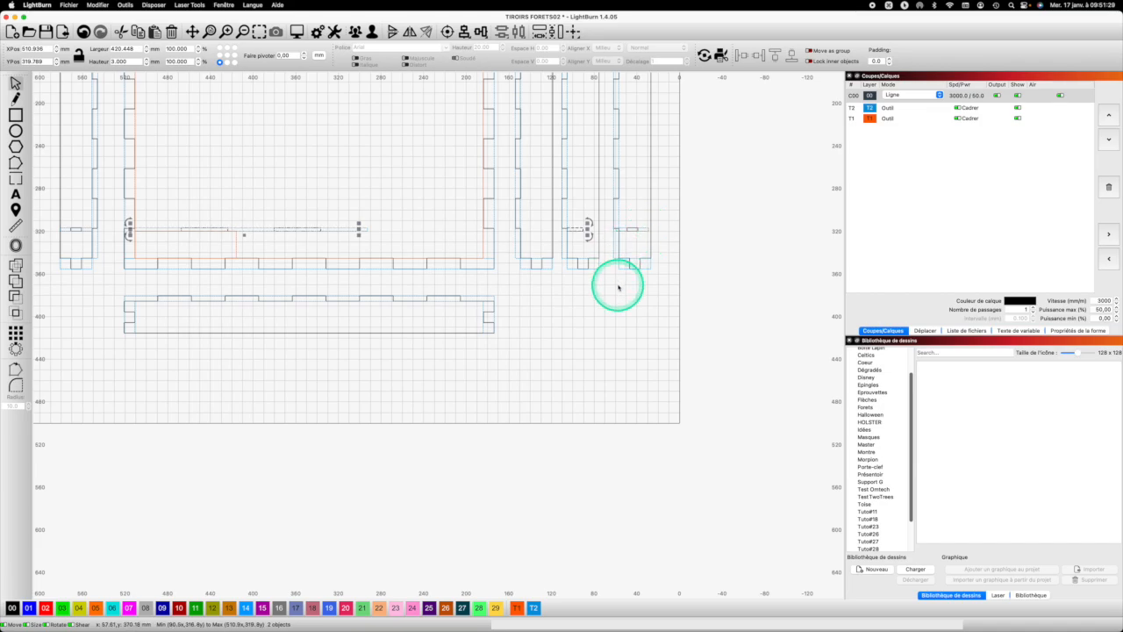
Move the small rectangle across its side panel so its end snaps to the panel's straight edge
scroll(618, 287, "down", 4)
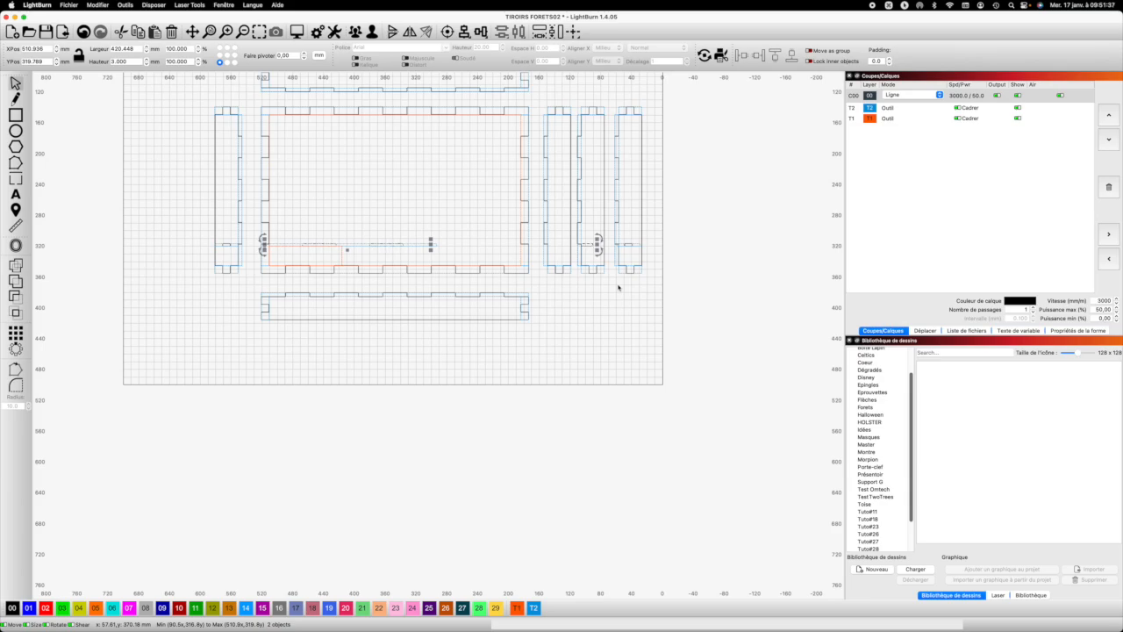
left_click(580, 261)
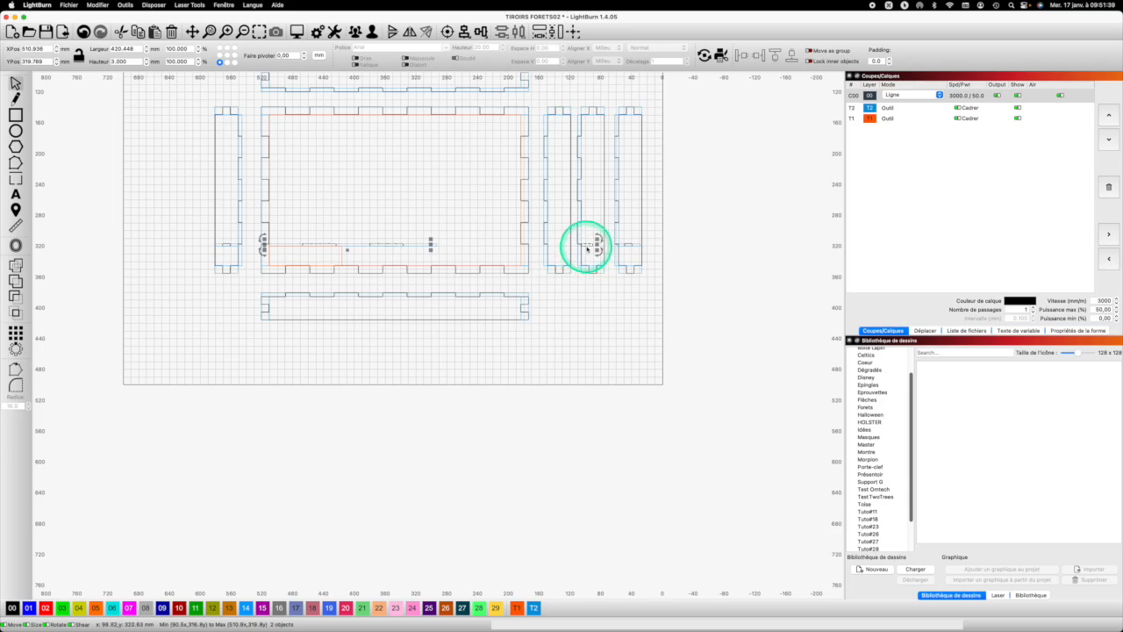
left_click(581, 267)
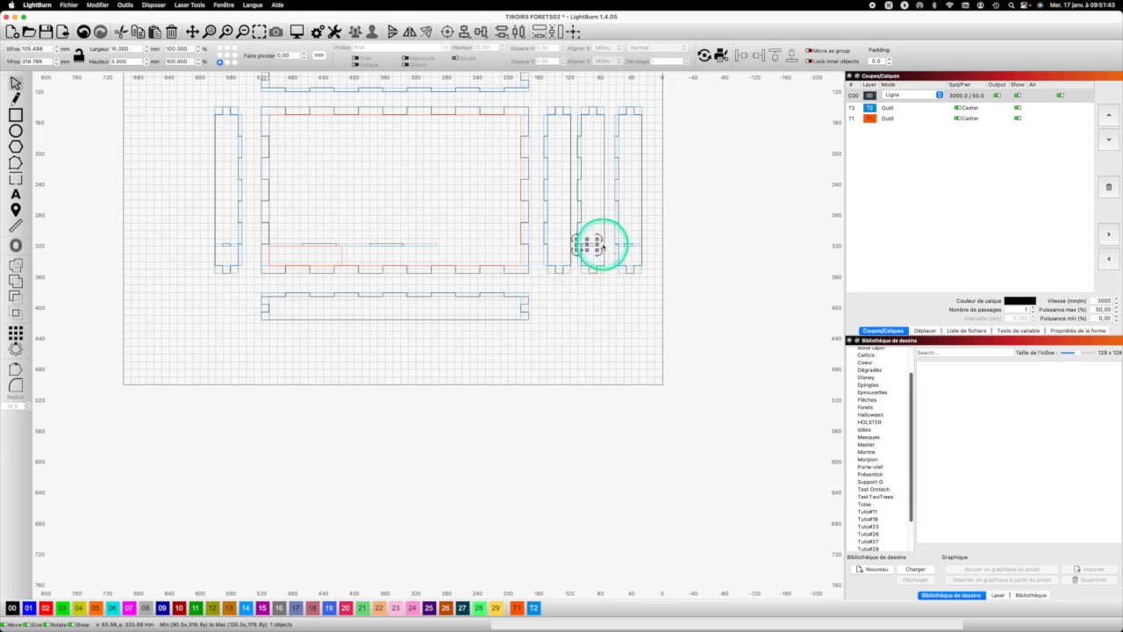
scroll(600, 249, "up", 5)
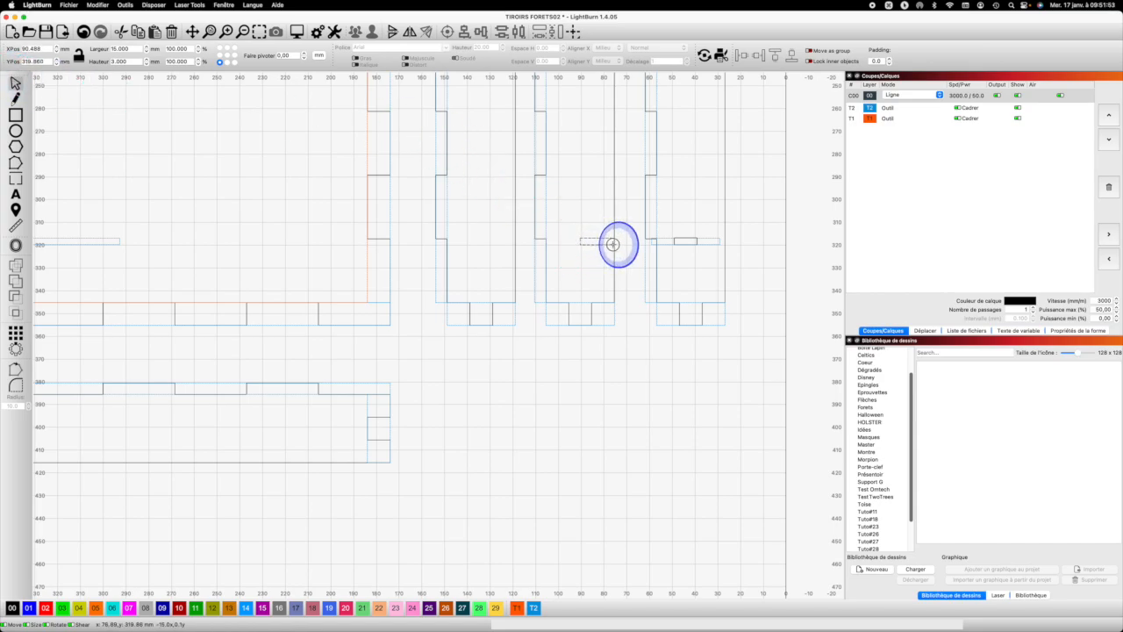
Align the bottom of the small rectangle with the bottom of the slot piece on the rightmost side panel
left_click(588, 277)
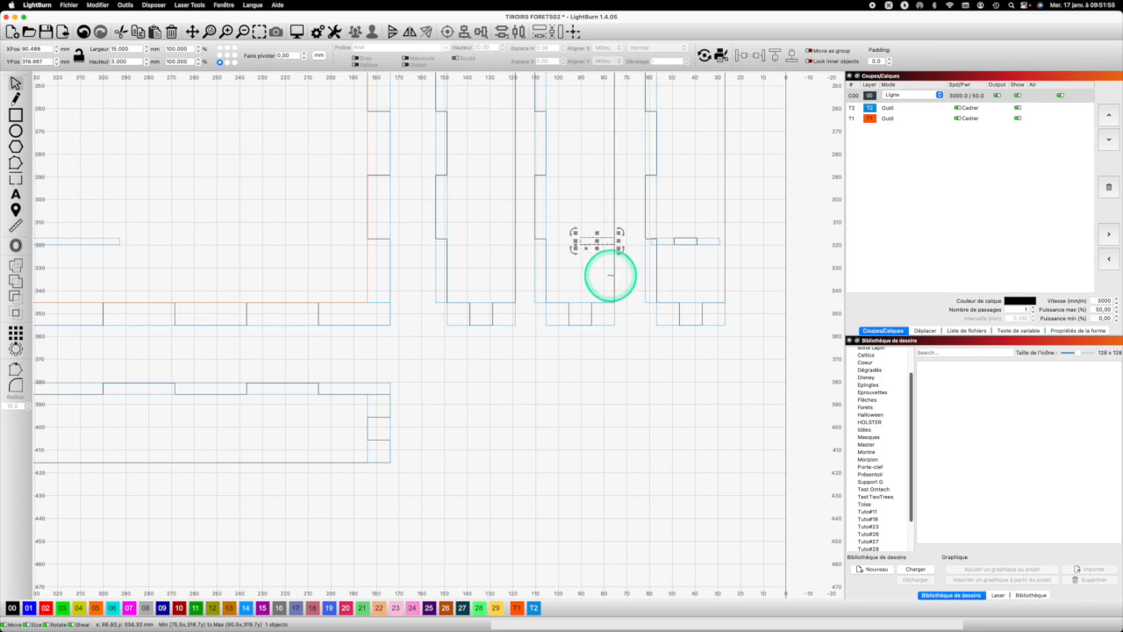
left_click(686, 246, "shift")
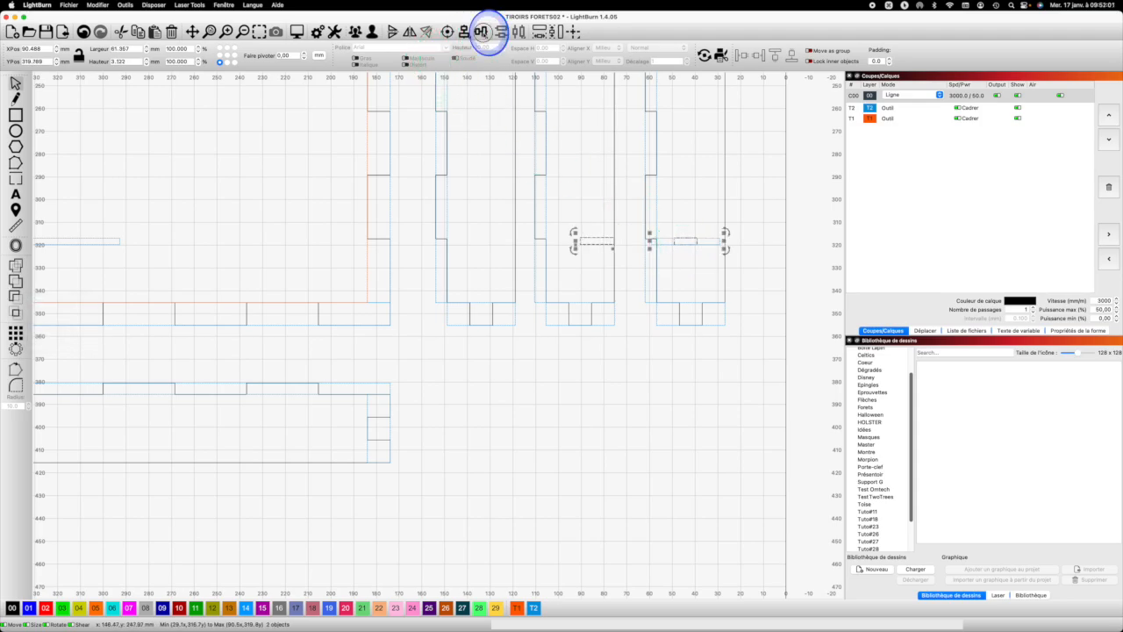
left_click(482, 33)
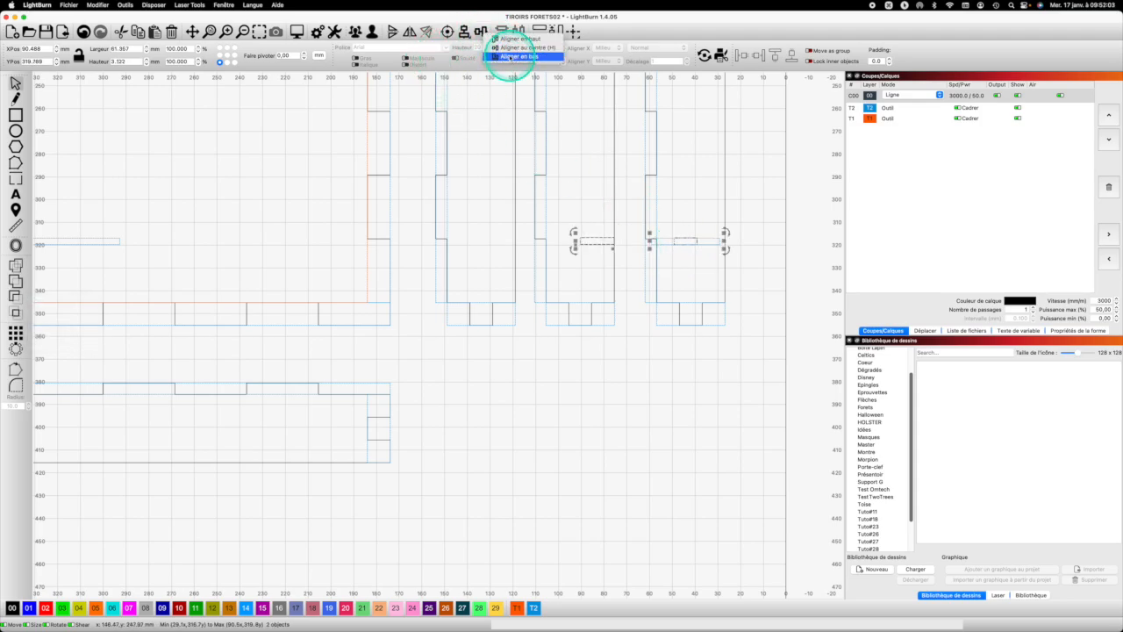
left_click(511, 56)
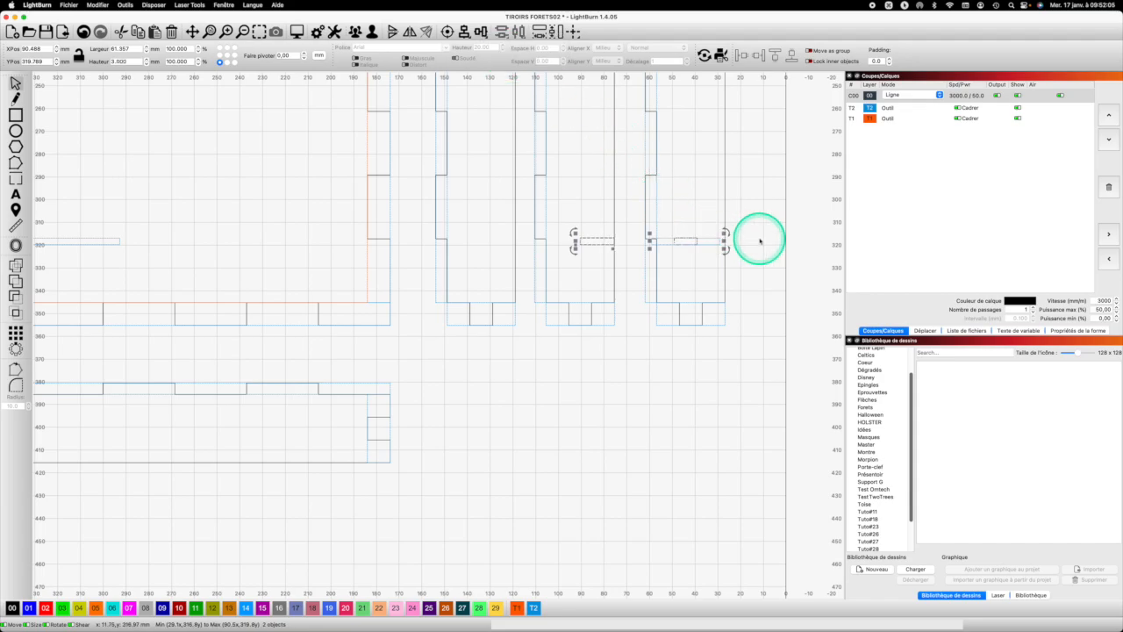
Centre the slot piece across the width of the rightmost side panel using vertical-axis centre alignment
scroll(760, 242, "up", 1)
left_click(742, 238)
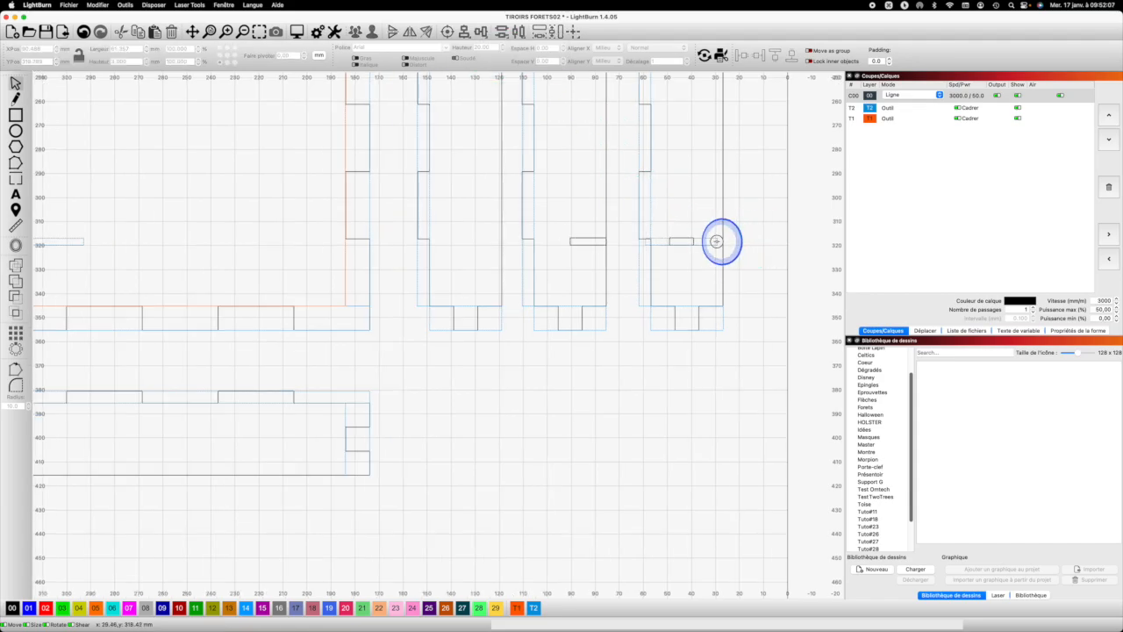
left_click(717, 241)
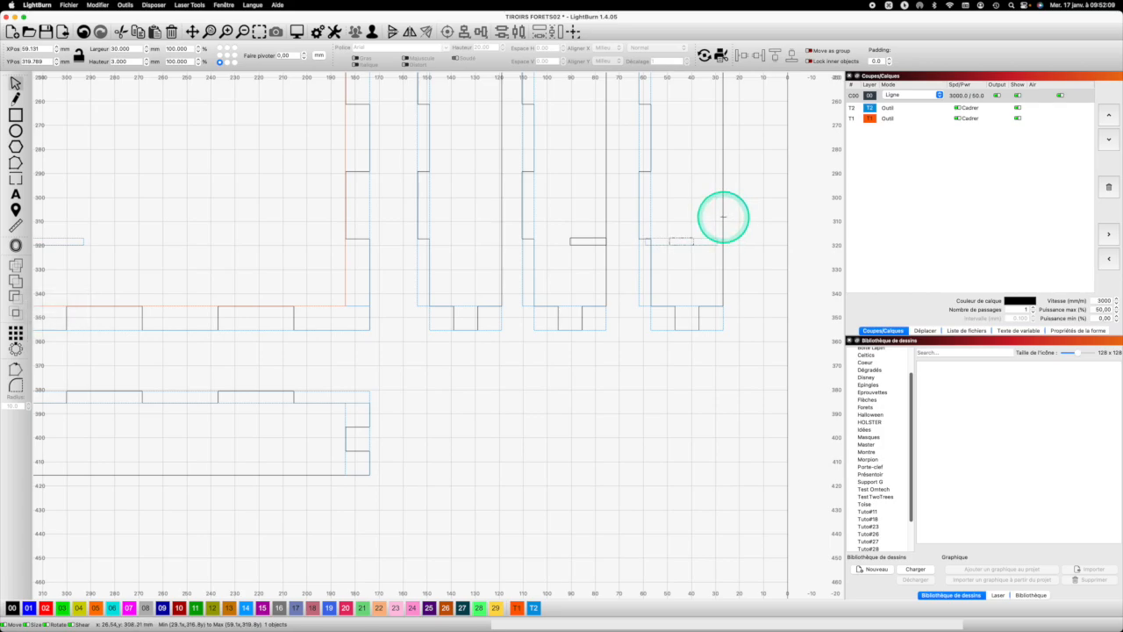
left_click(723, 217, "shift")
left_click(465, 31)
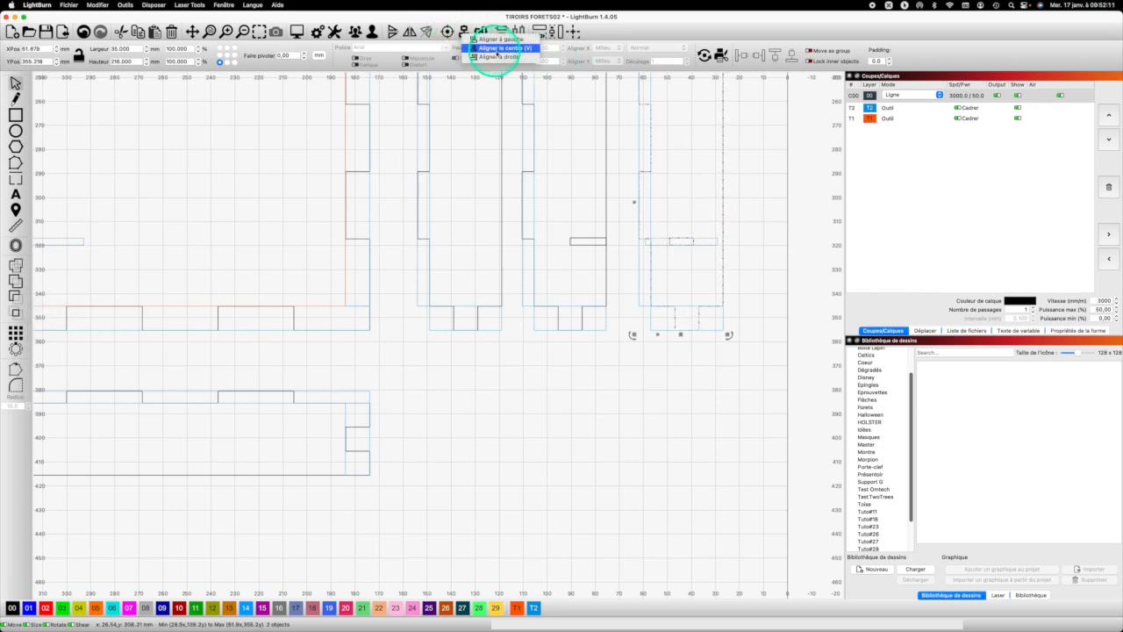
left_click(498, 48)
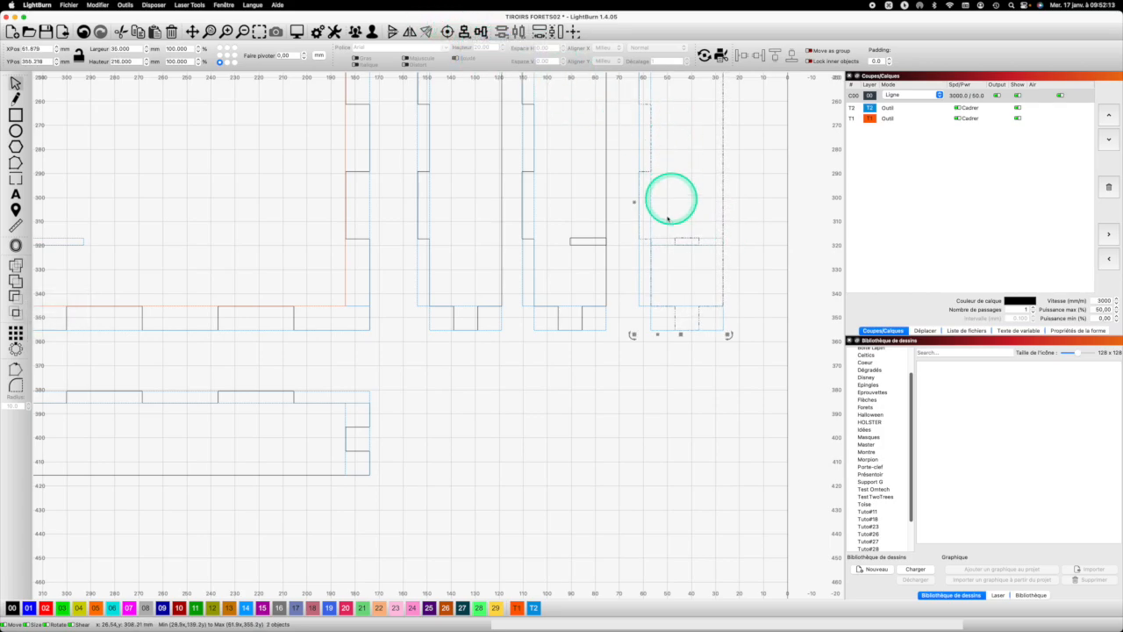
left_click(619, 384)
Copy the height value of the orange compartment rectangle in the lower corner of the drawer base
scroll(540, 342, "down", 5)
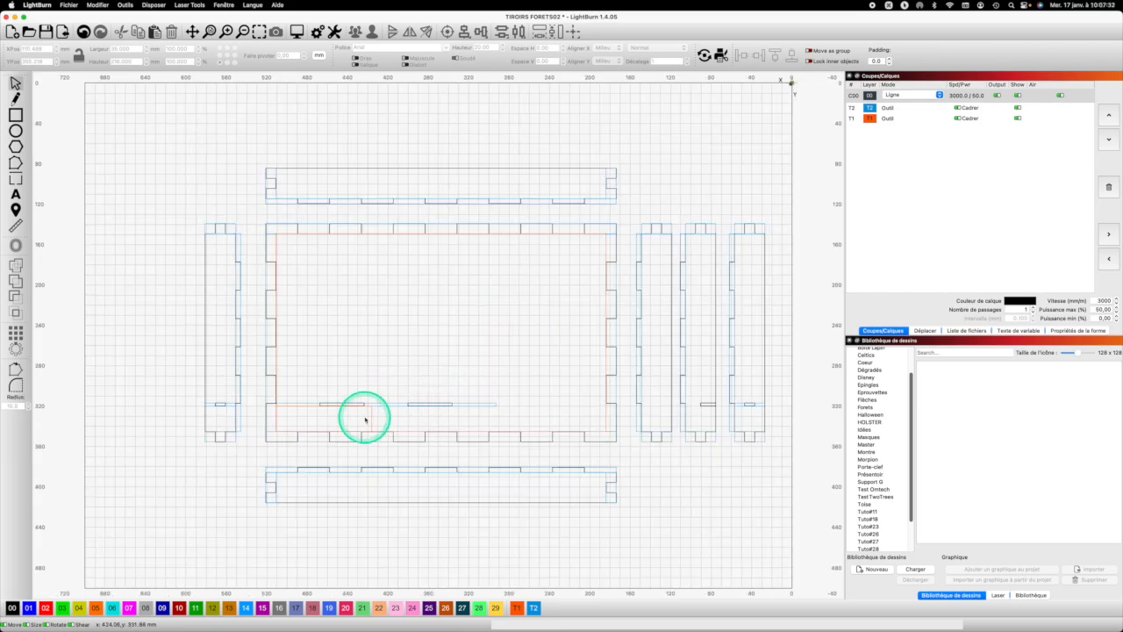
left_click(371, 416)
left_click(371, 416)
left_click(136, 61)
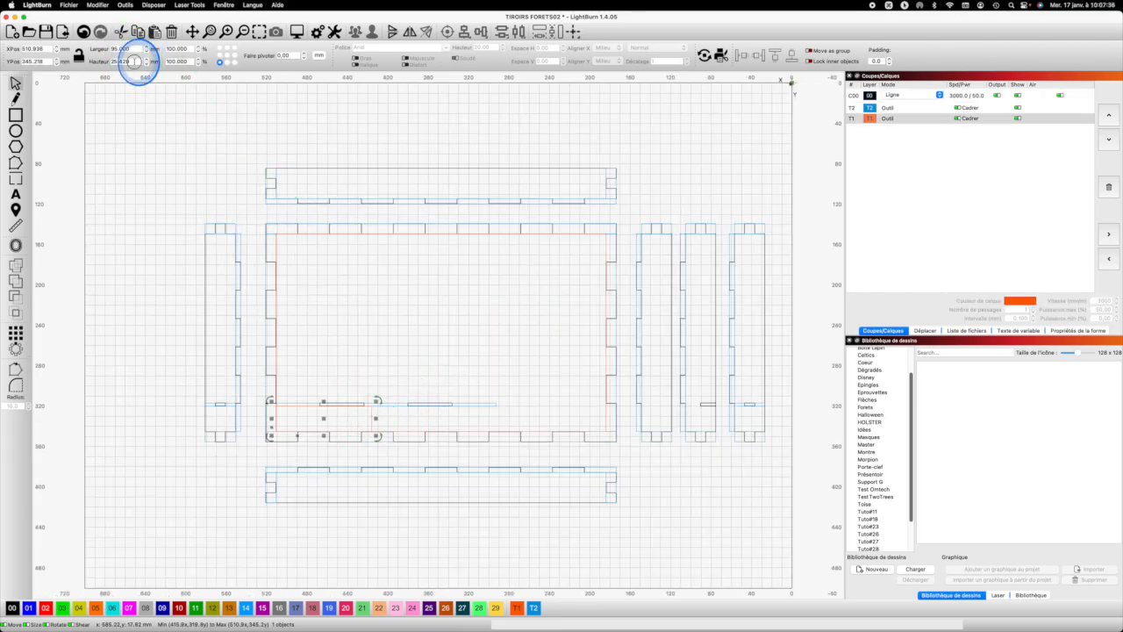
double_click(112, 63)
key("super+c")
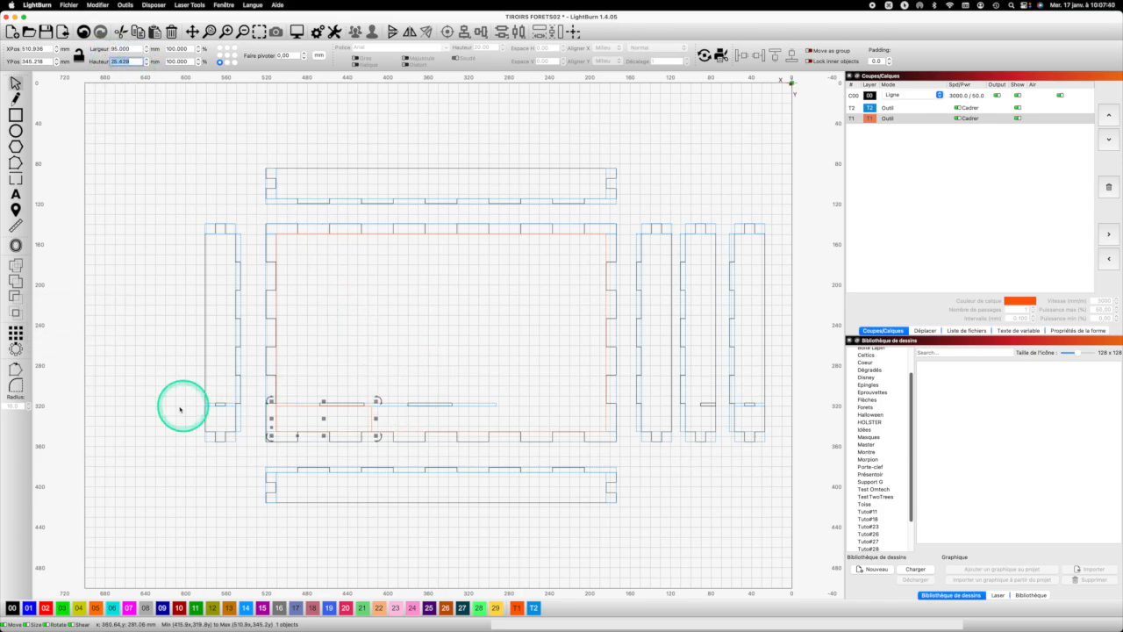
Repeat the bottom divider and its slots on the three side panels in a grid array of 6 rows with 25.429 mm vertical spacing
left_click(209, 405)
left_click(213, 405)
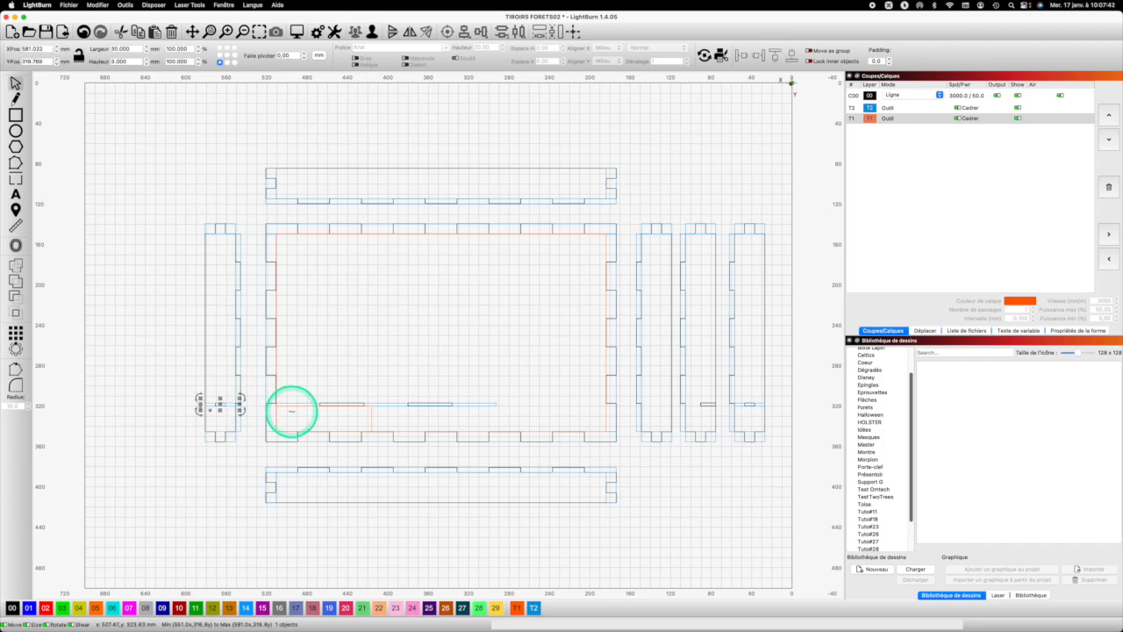
left_click(378, 404, "shift")
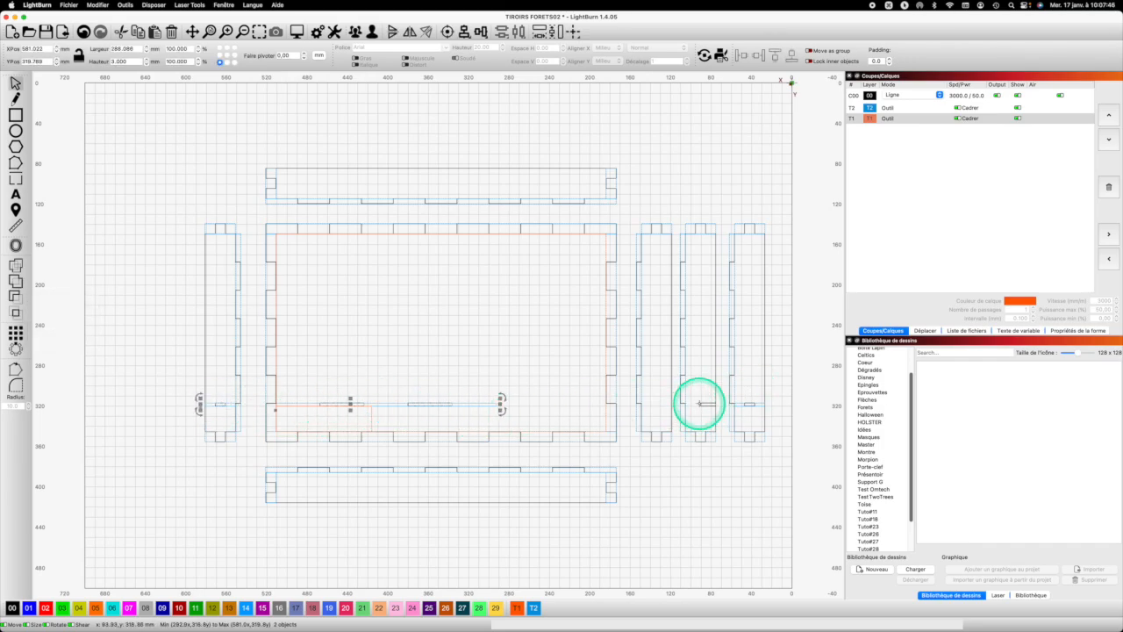
left_click(747, 404, "shift")
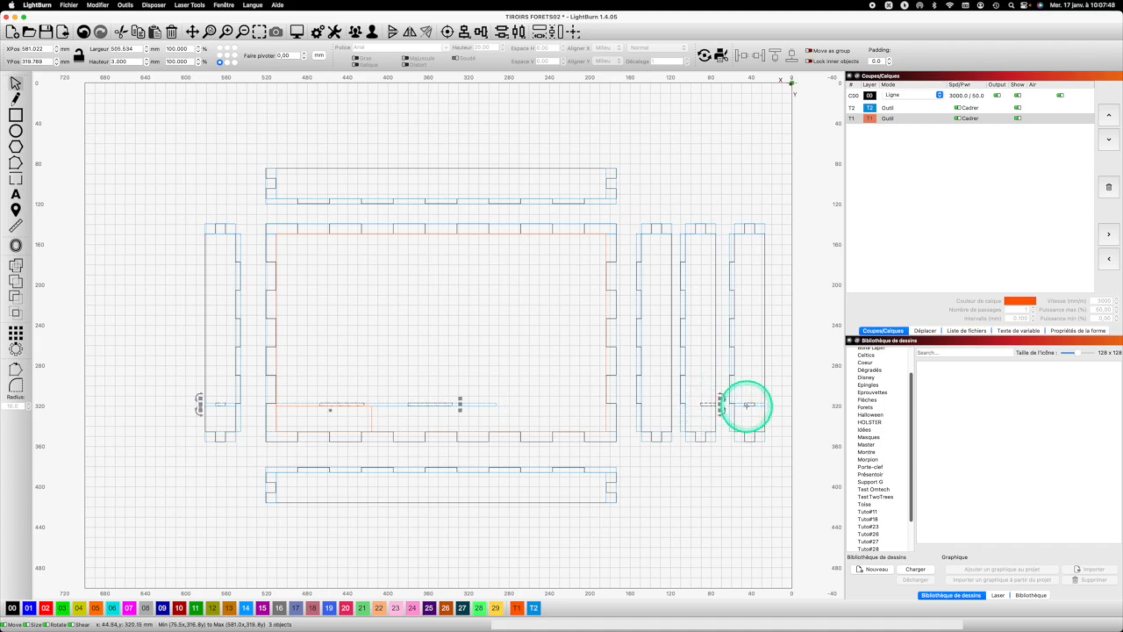
left_click(747, 404, "shift")
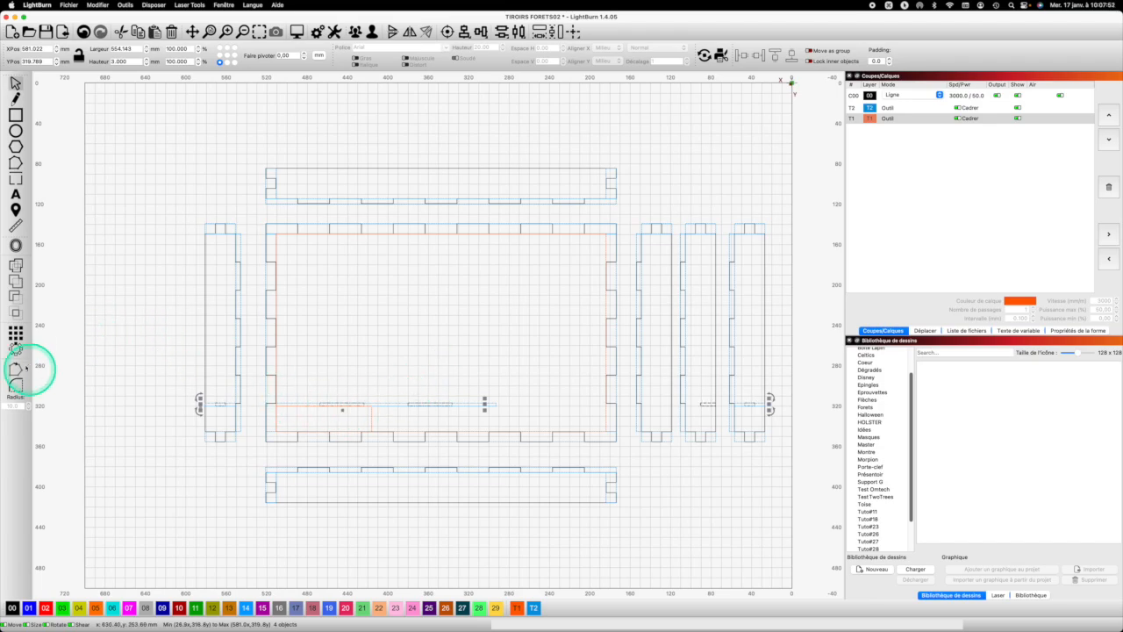
left_click(16, 333)
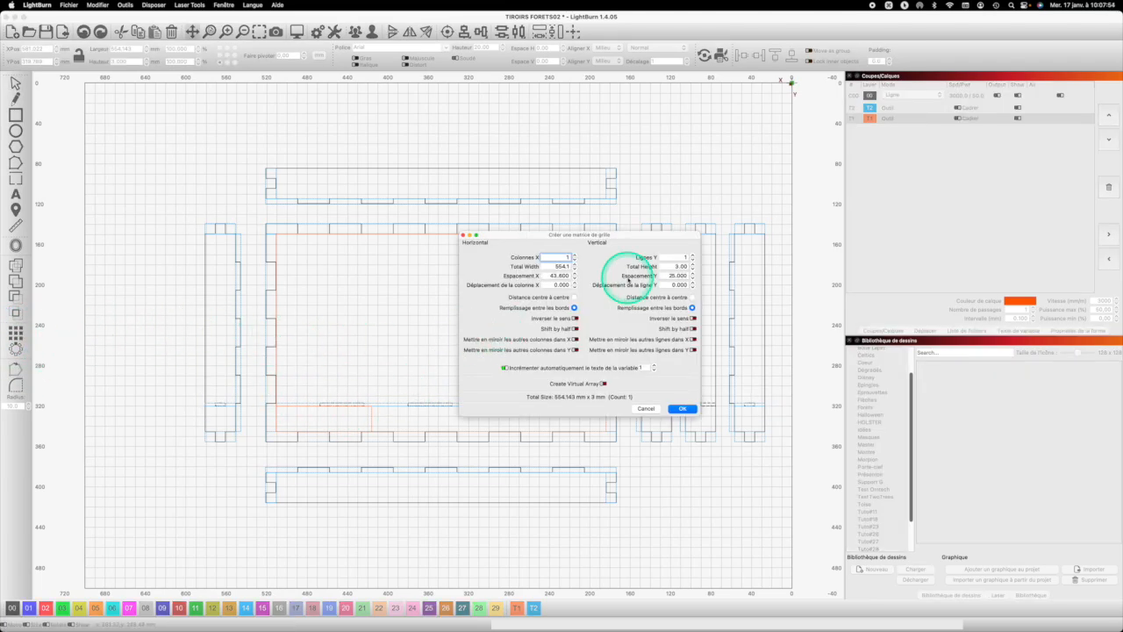
left_click(692, 257)
type("6")
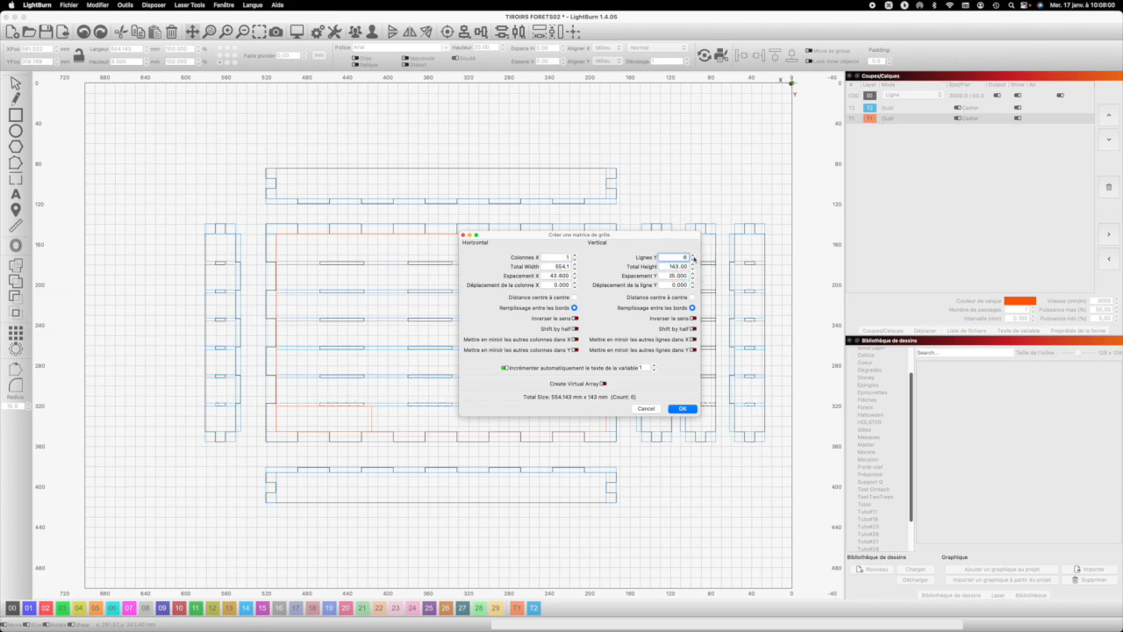
left_click_drag(668, 274, 705, 277)
key("super+v")
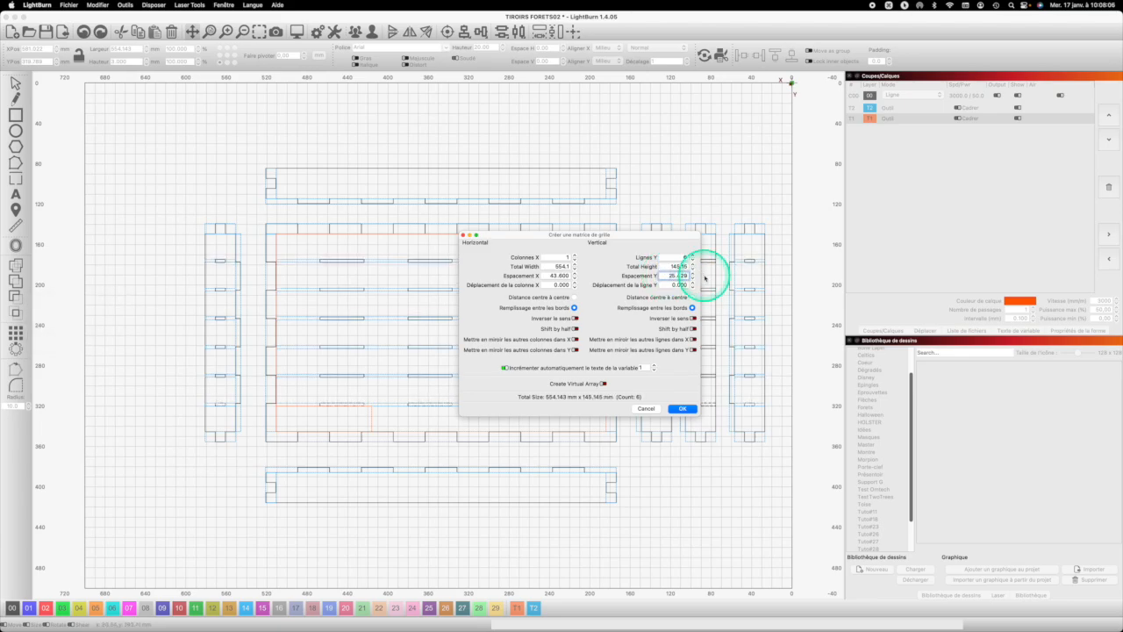
left_click(682, 409)
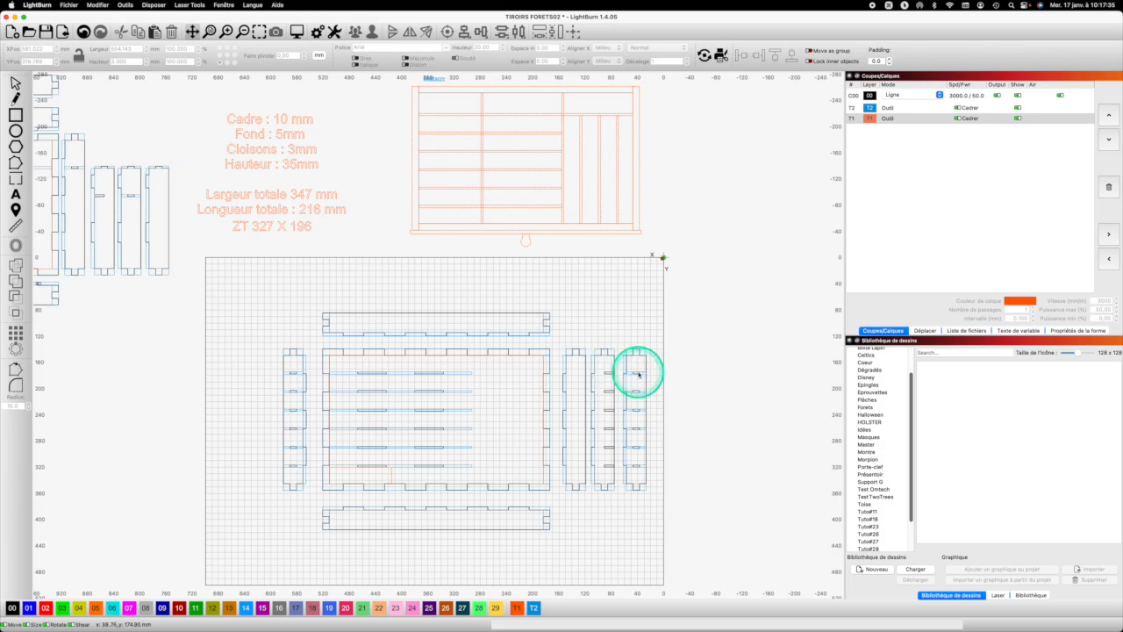
Replace the uppermost slot piece on the rightmost side panel with a copy of the neighbouring panel's uppermost 15 mm slot
left_click(15, 84)
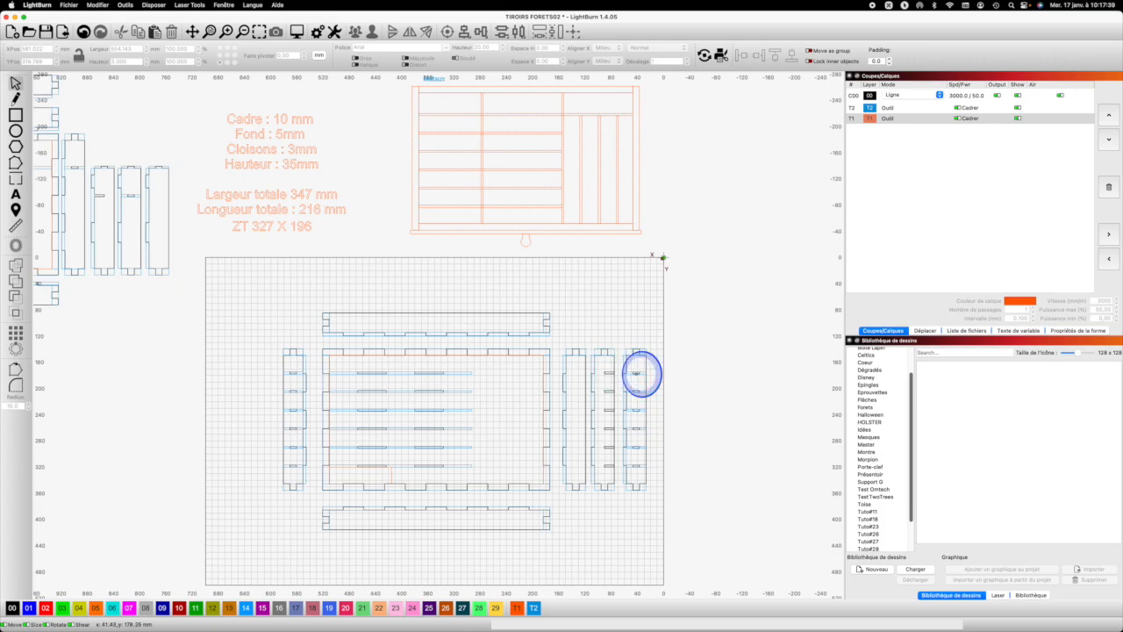
left_click(636, 373)
key("Delete")
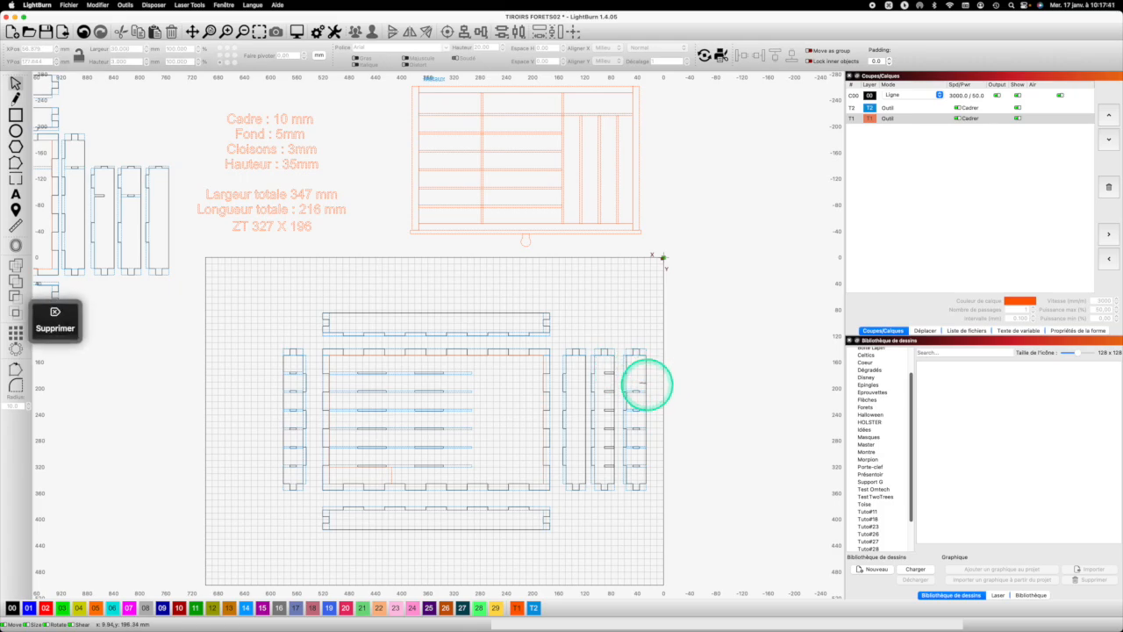
left_click(622, 374)
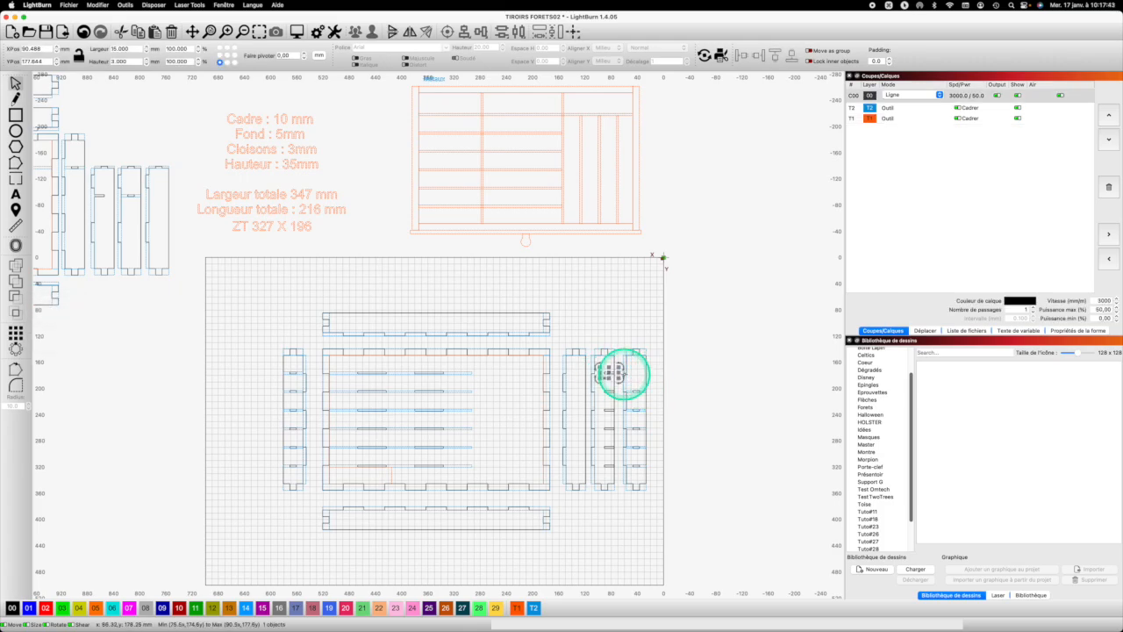
key("super")
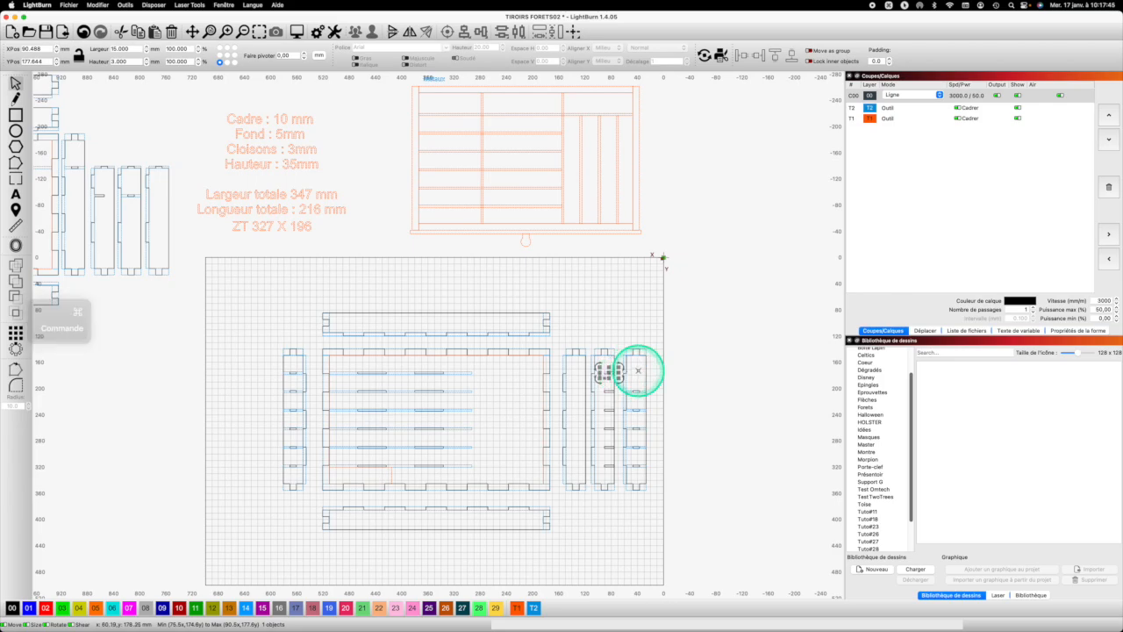
key("super+c")
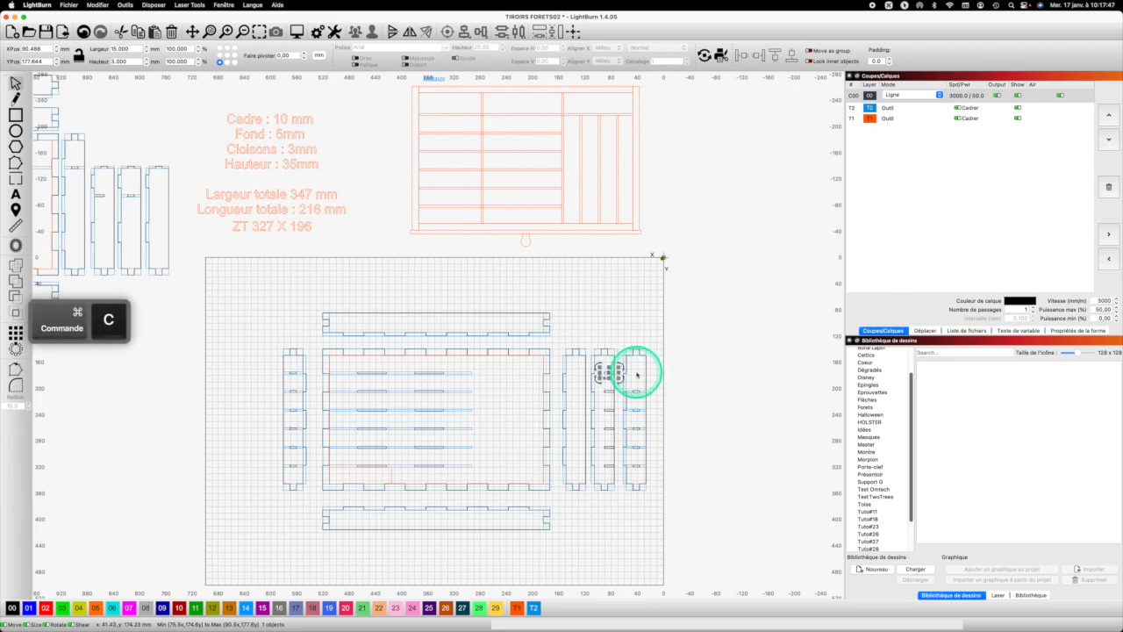
key("super+v")
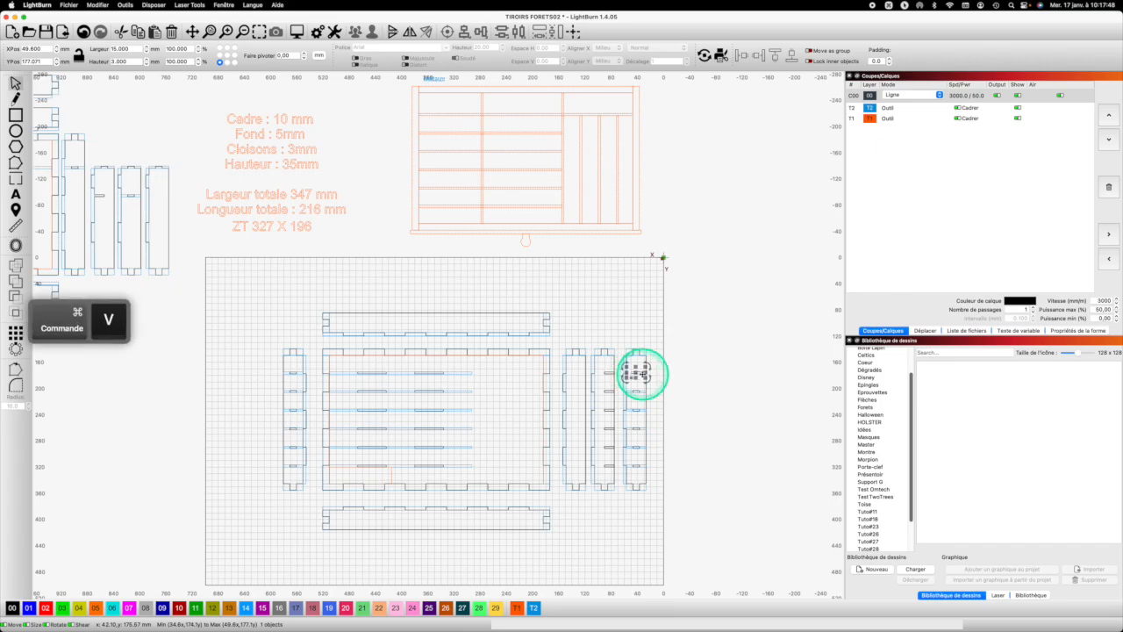
Align the bottom of the copied slot with the bottom of the neighbouring panel's uppermost slot
left_click(614, 374, "shift")
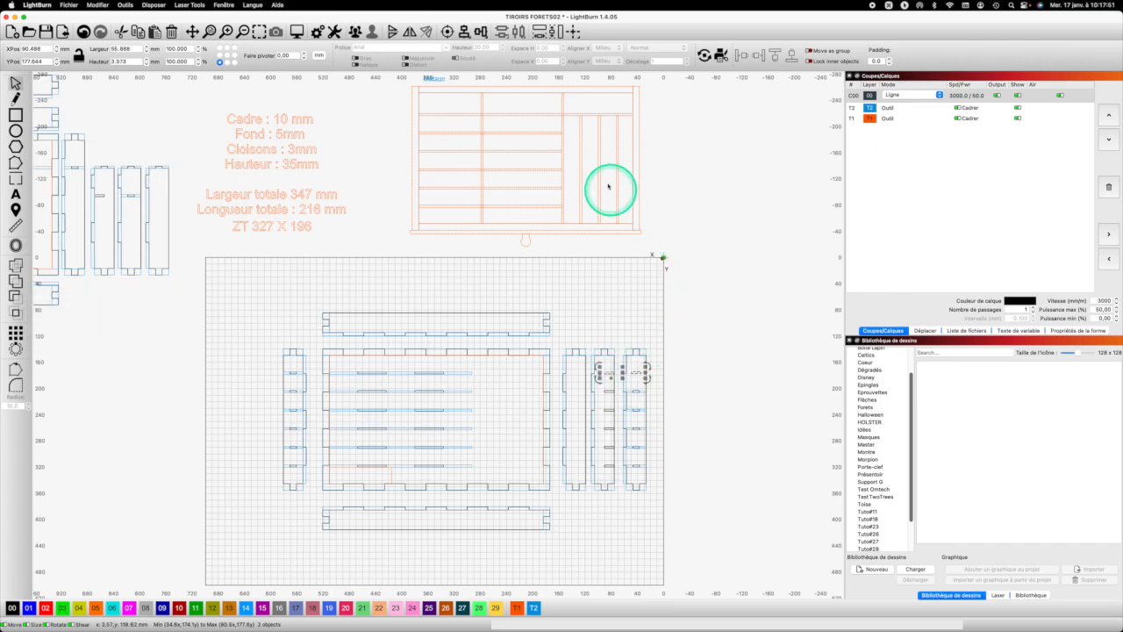
left_click(481, 34)
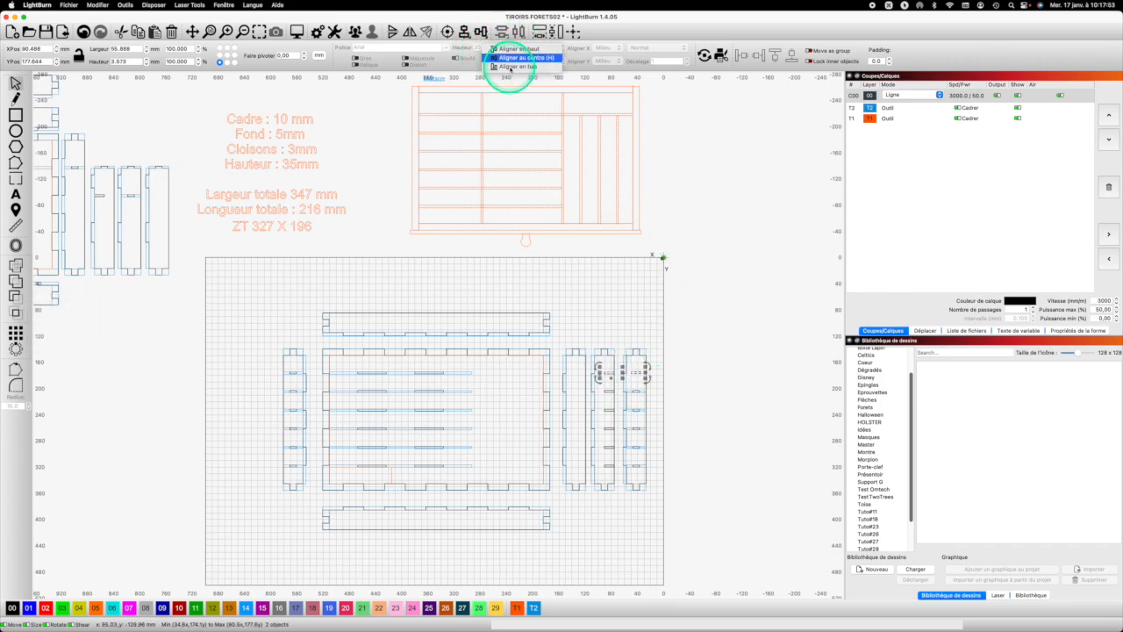
left_click(511, 66)
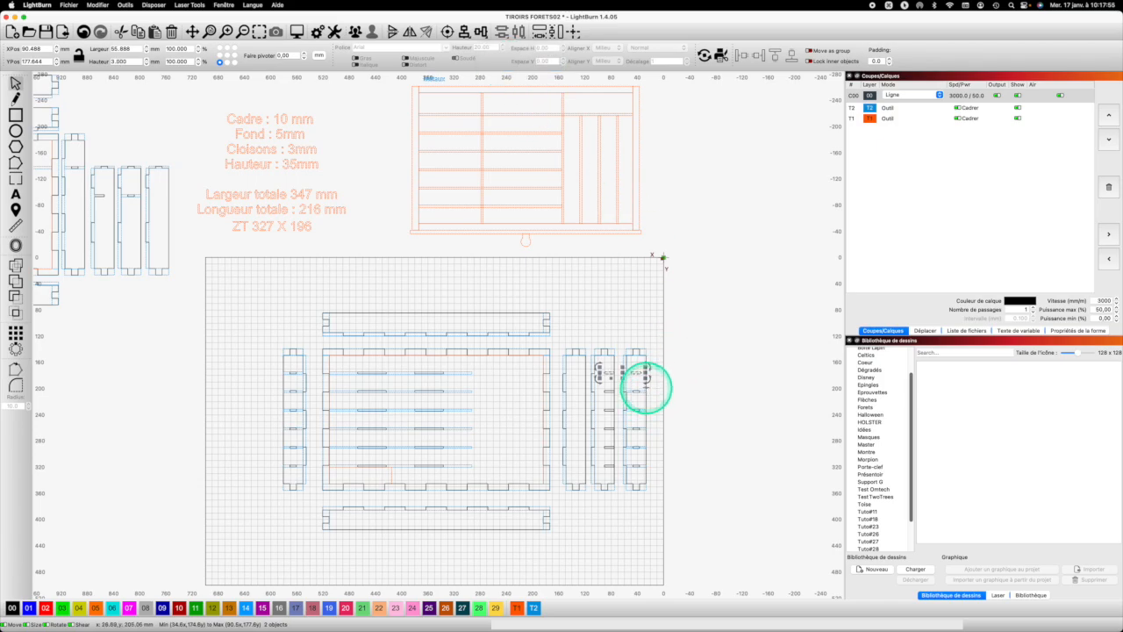
Align the copied slot to the right edge of the rightmost side panel
left_click(647, 387)
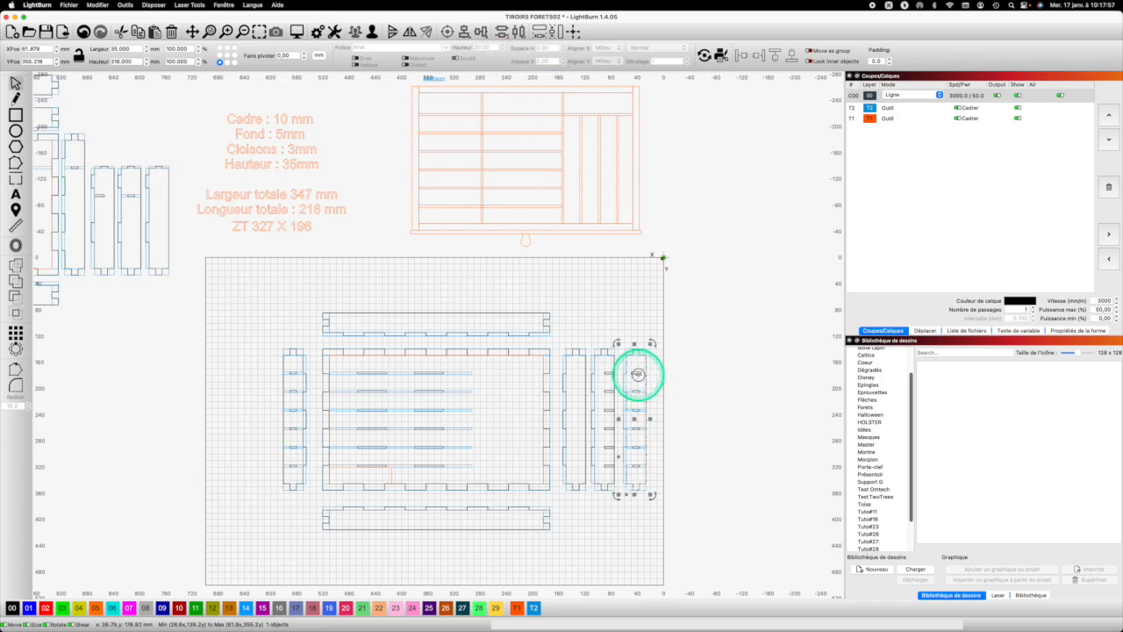
left_click(640, 374)
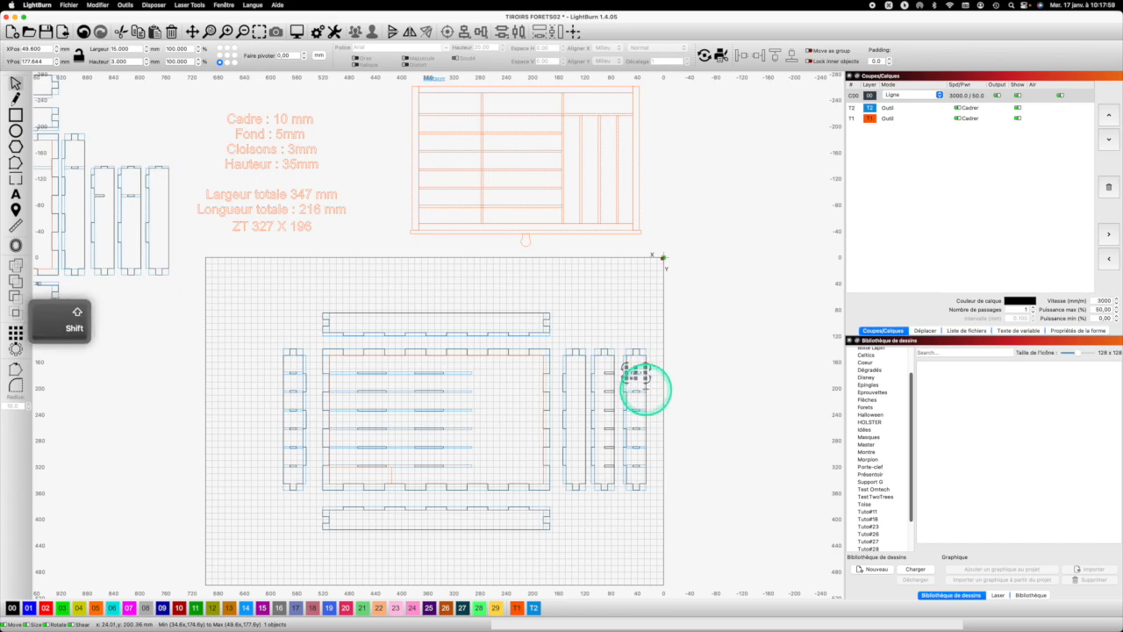
left_click(647, 371, "shift")
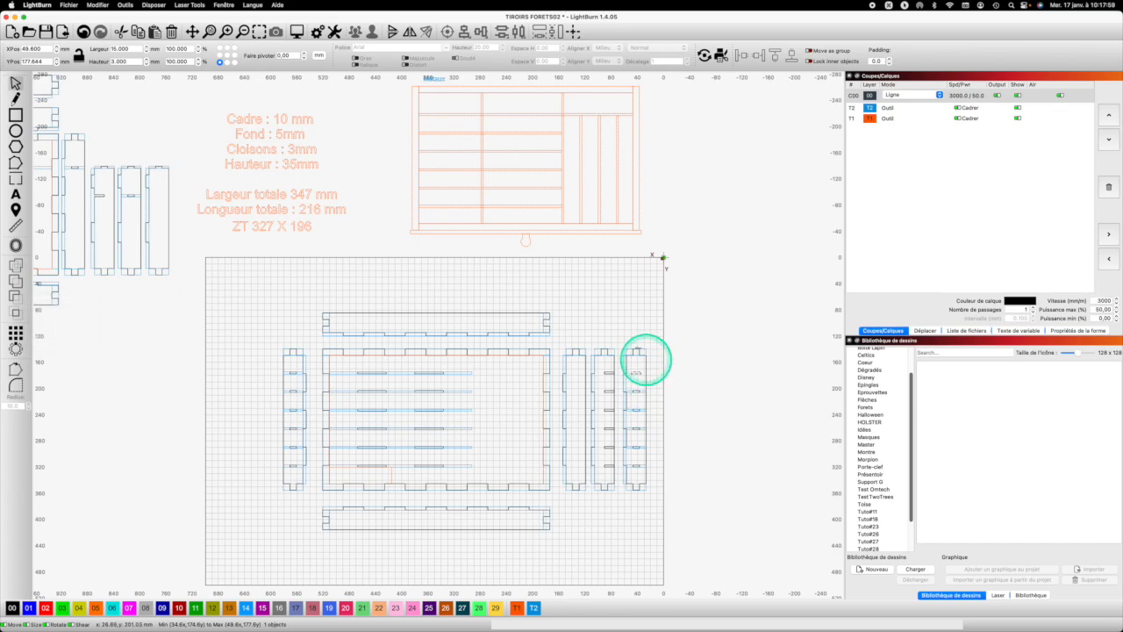
left_click(501, 32)
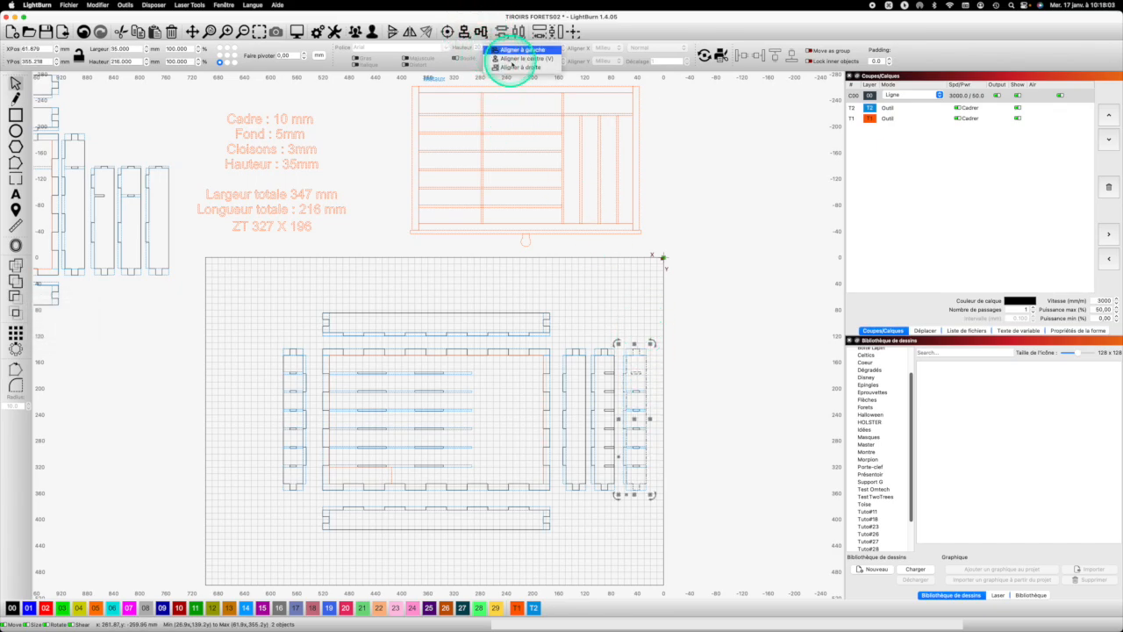
left_click(520, 68)
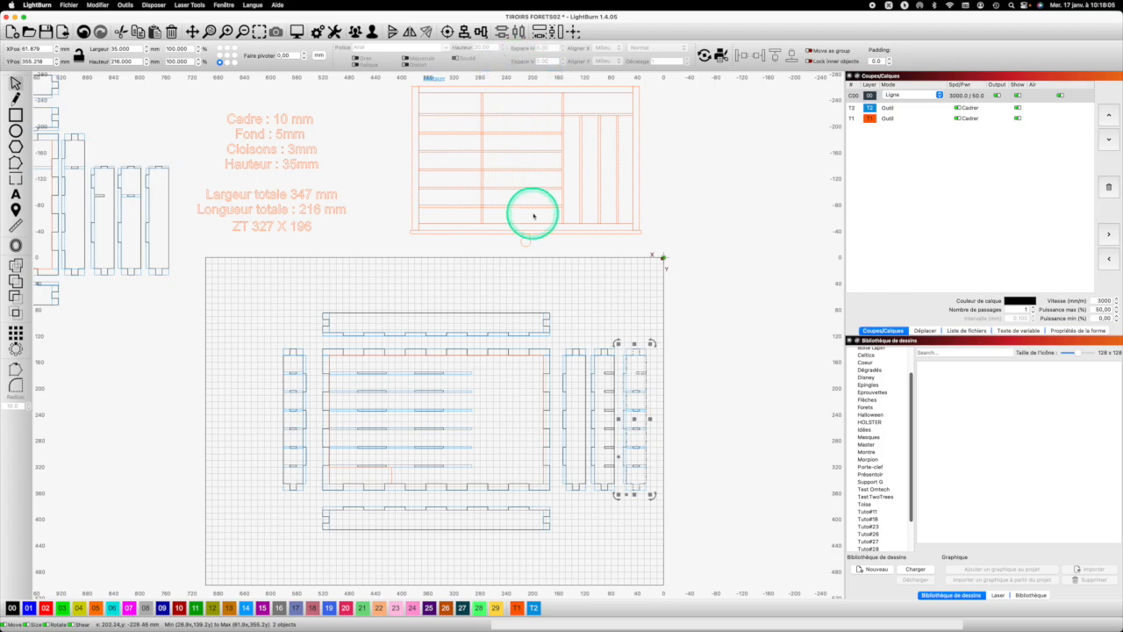
Set the width of the uppermost divider in the drawer base to 327 mm and check its end against the inner frame
scroll(560, 295, "up", 3)
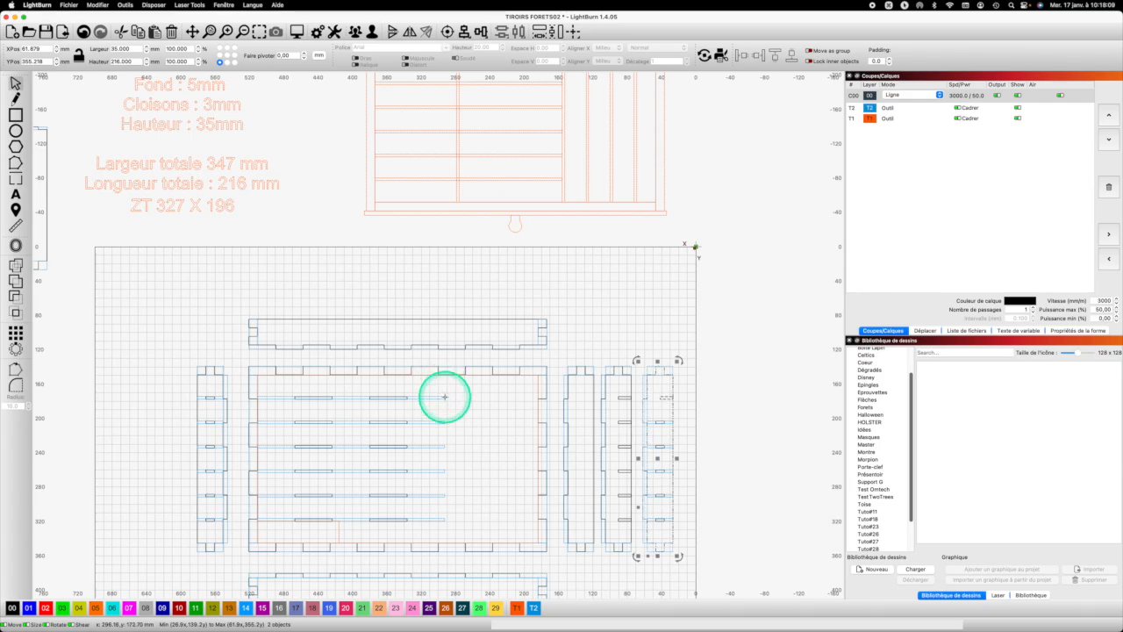
left_click(443, 397)
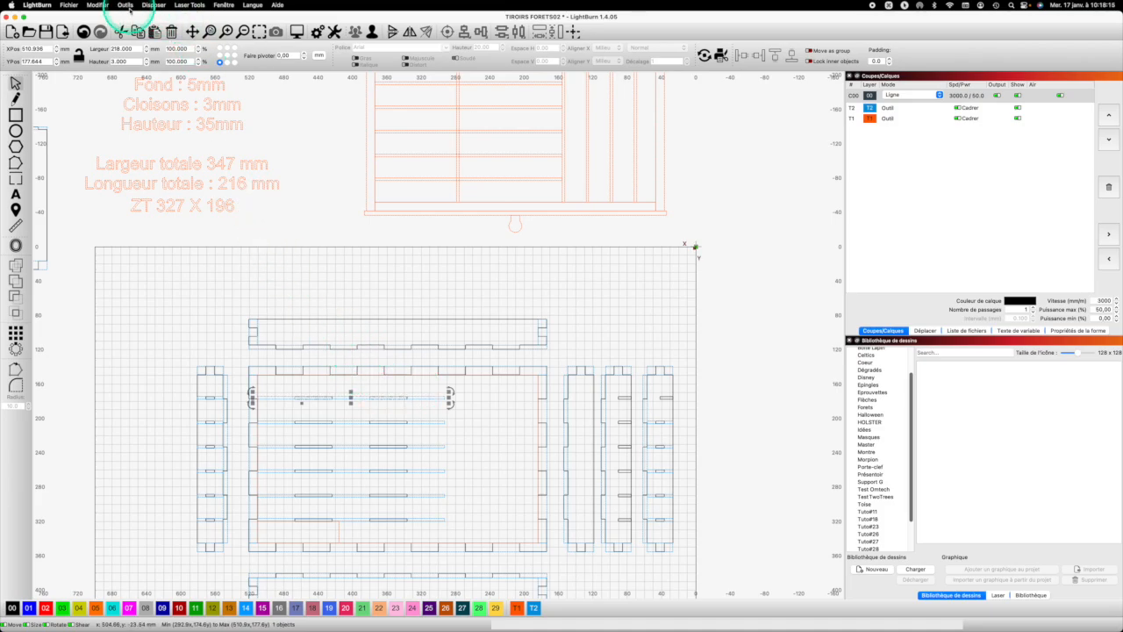
left_click_drag(134, 48, 97, 39)
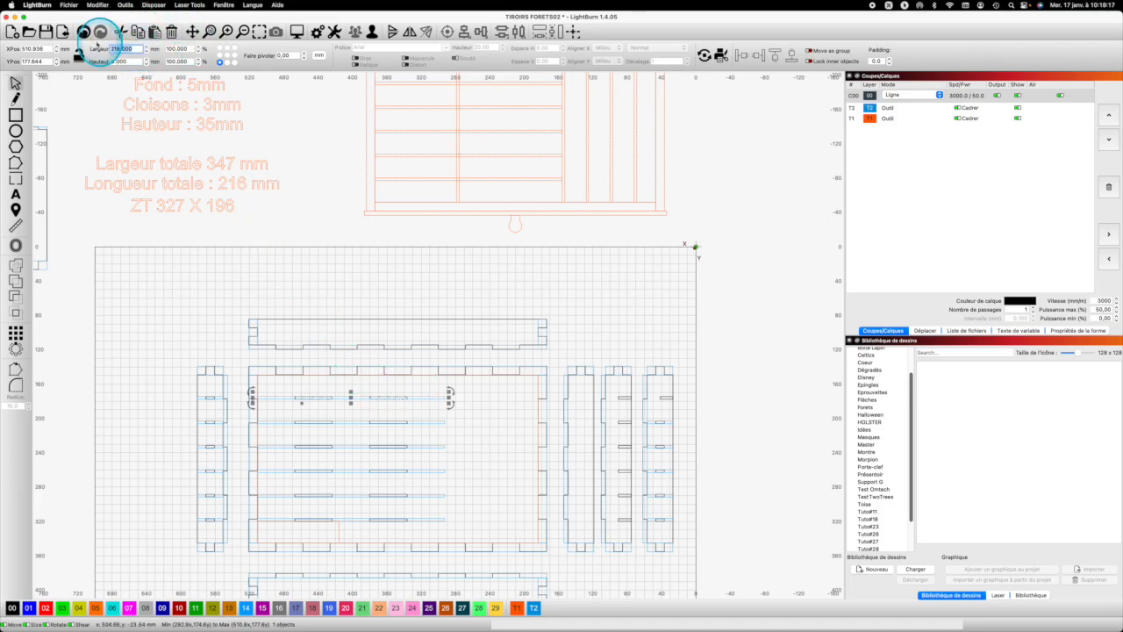
type("32")
key("Return")
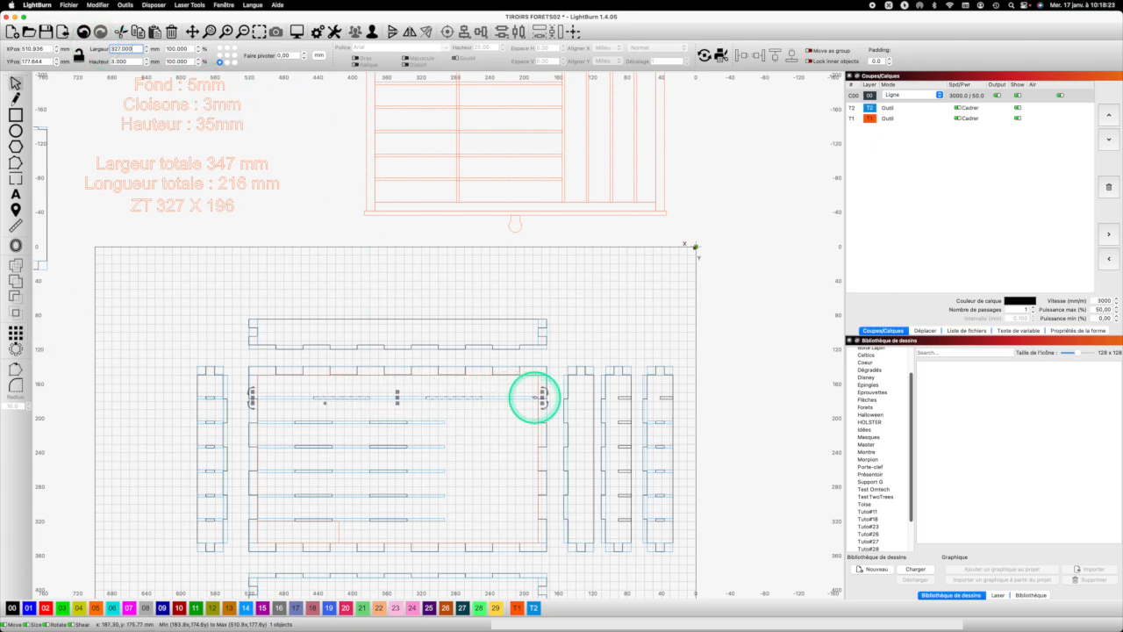
scroll(534, 398, "up", 8)
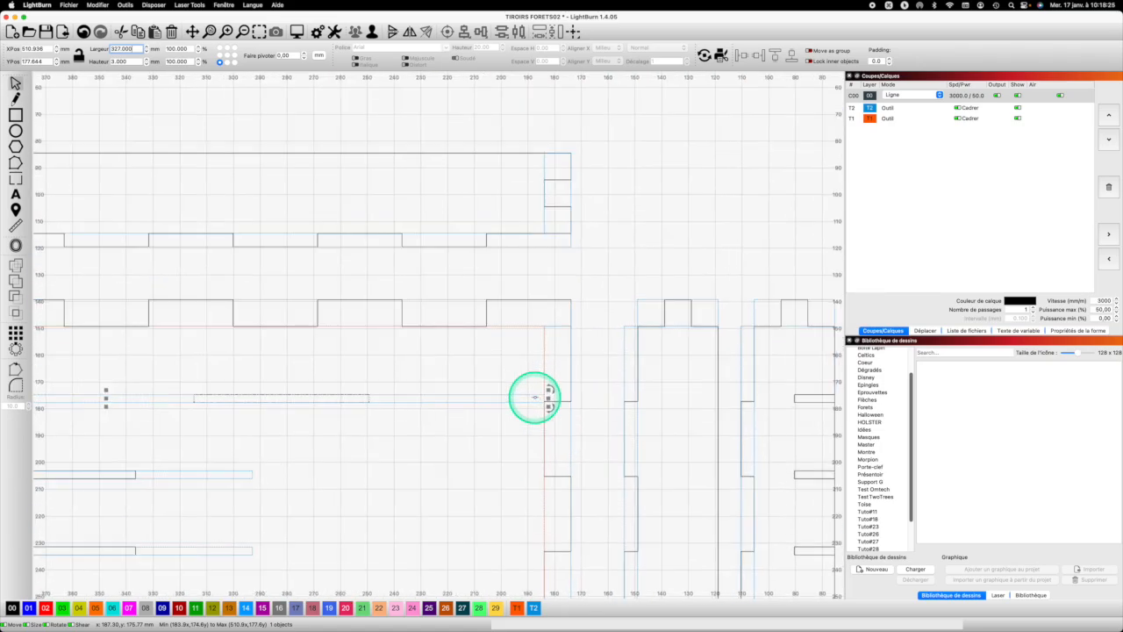
scroll(535, 398, "down", 8)
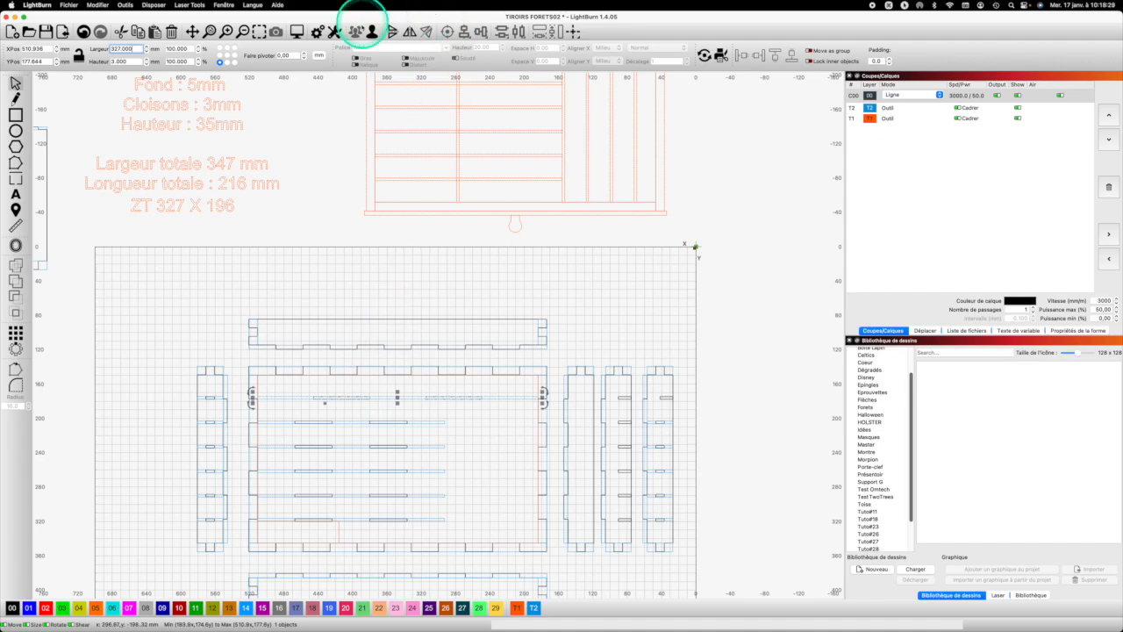
Ungroup the uppermost divider in the drawer base and delete its two stretched slots
left_click(372, 30)
left_click(364, 407)
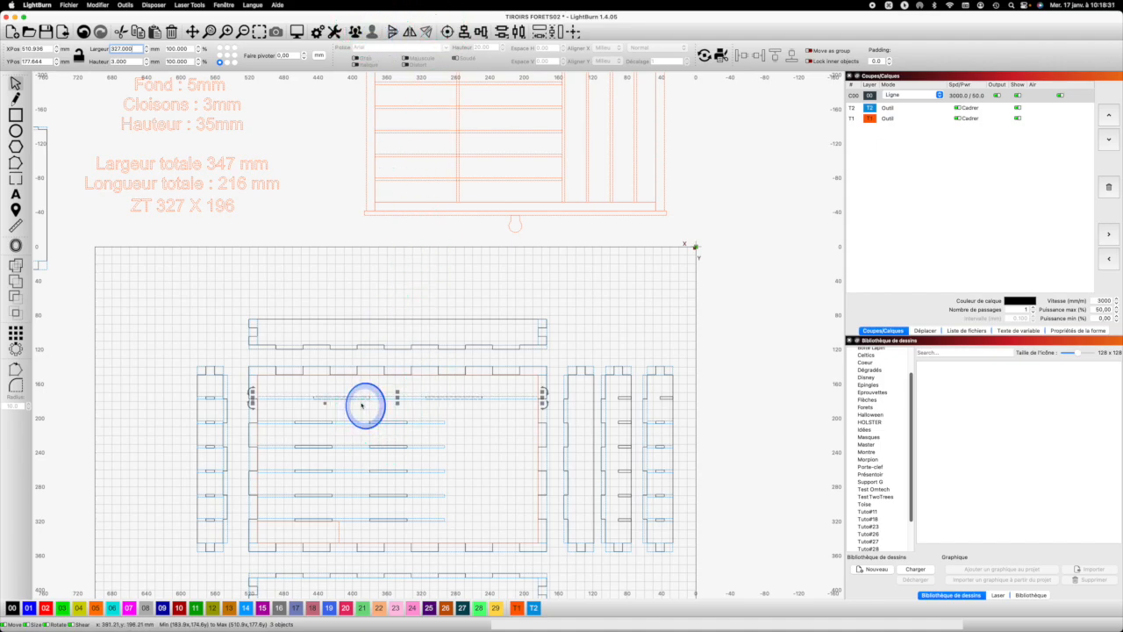
left_click(369, 399)
left_click(369, 397)
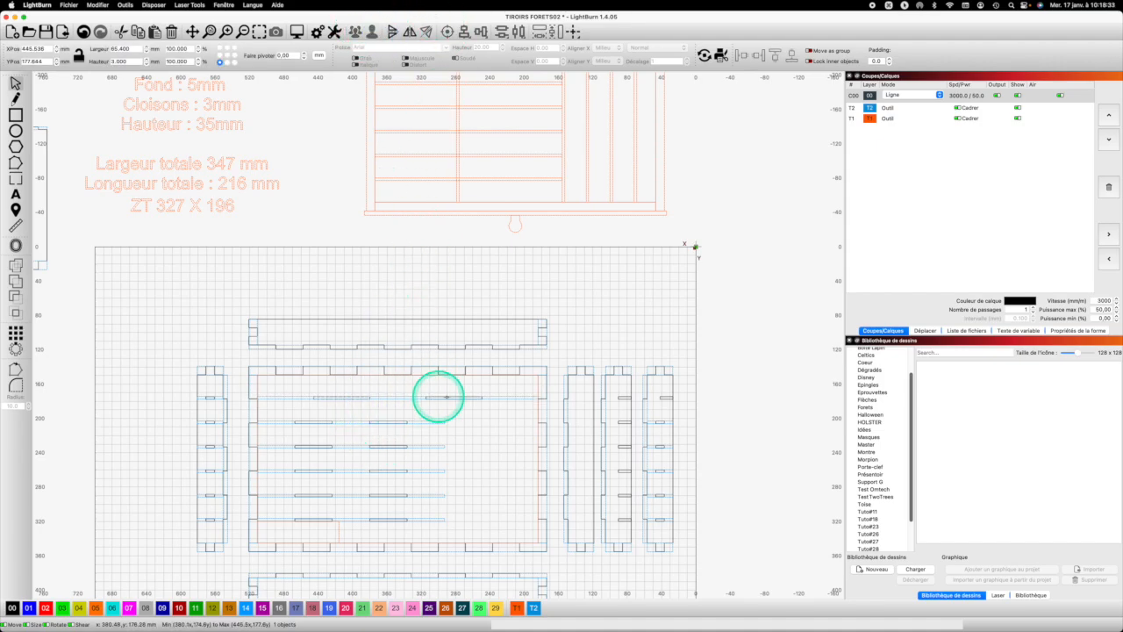
left_click(482, 397, "shift")
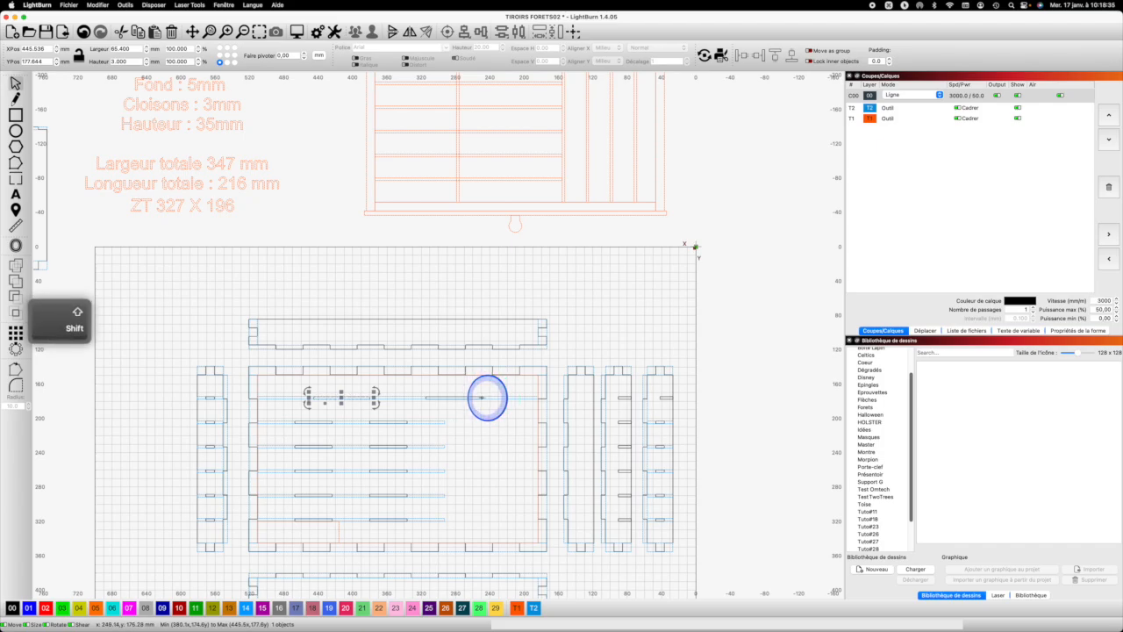
key("Delete")
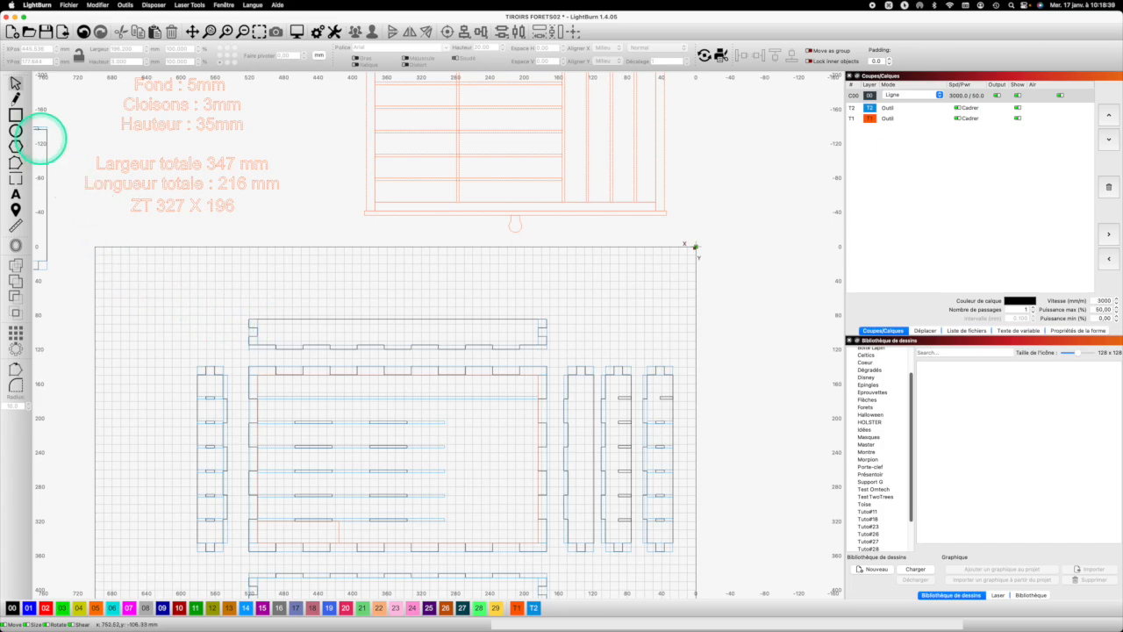
Draw a rectangular slot above the uppermost divider in the drawer base, setting its height to 3 mm and its width to 327/7 mm
left_click(16, 115)
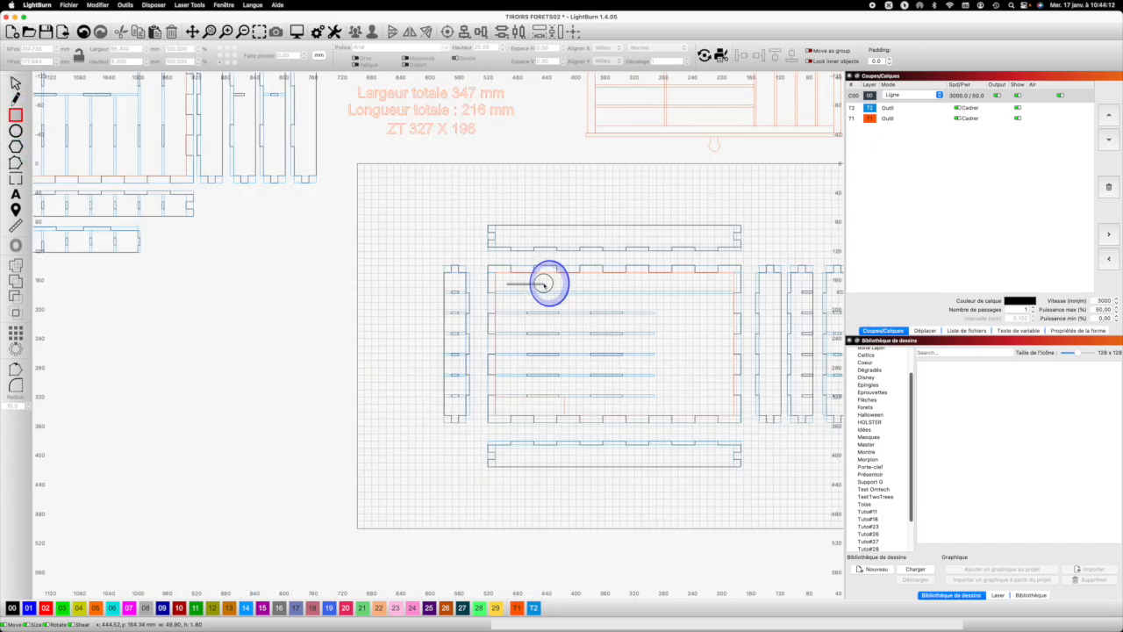
left_click_drag(543, 284, 543, 281)
scroll(447, 171, "down", 2)
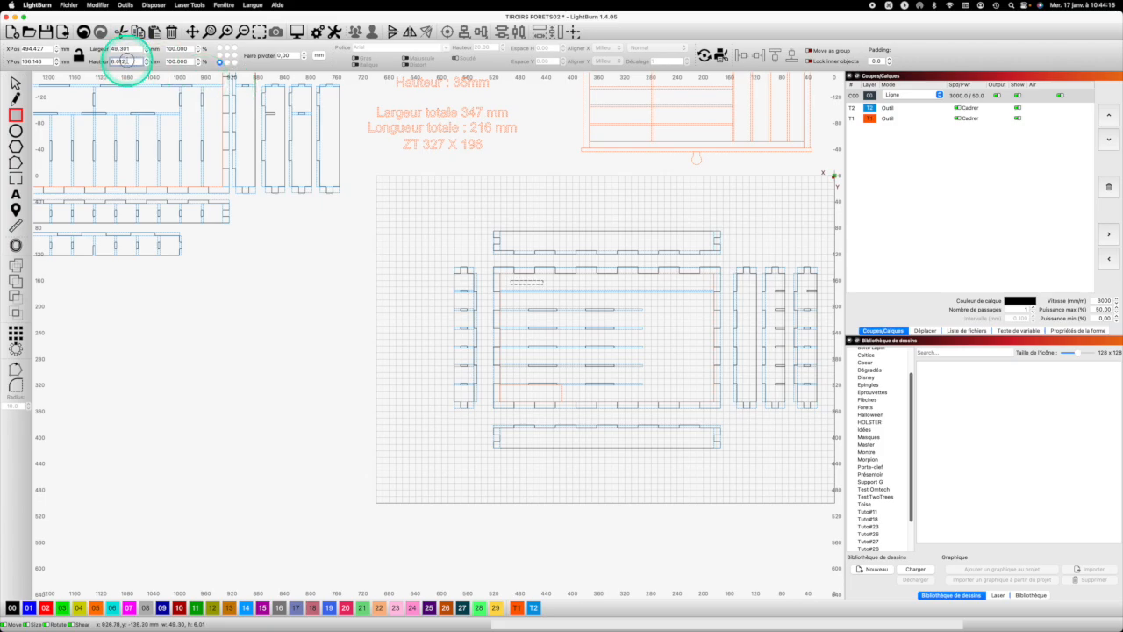
type("3")
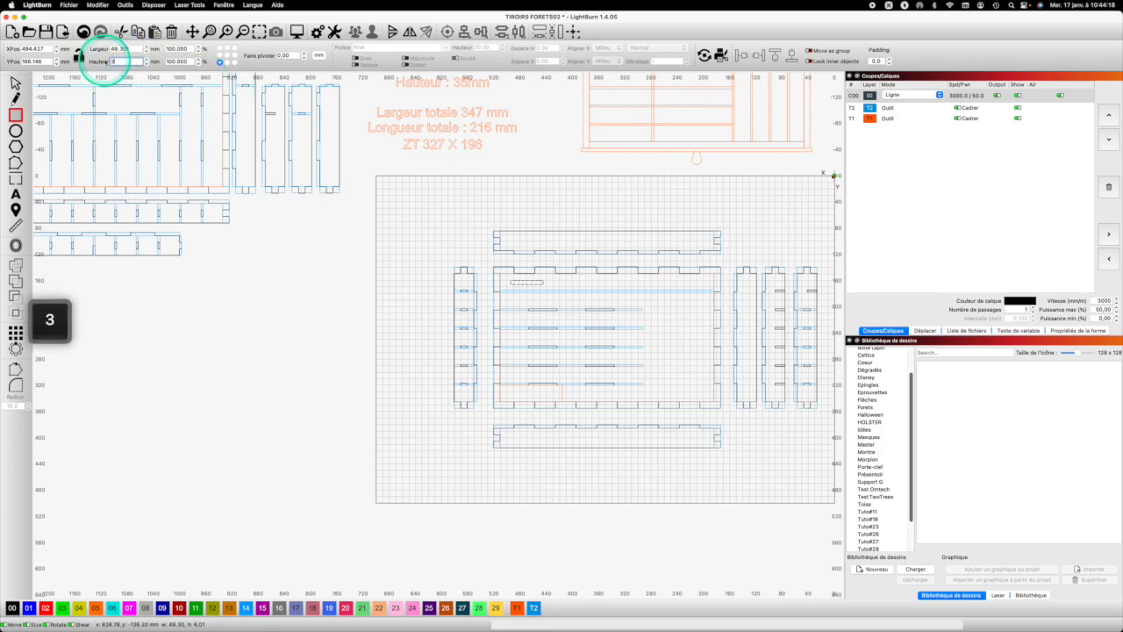
left_click(118, 48)
type("327.7")
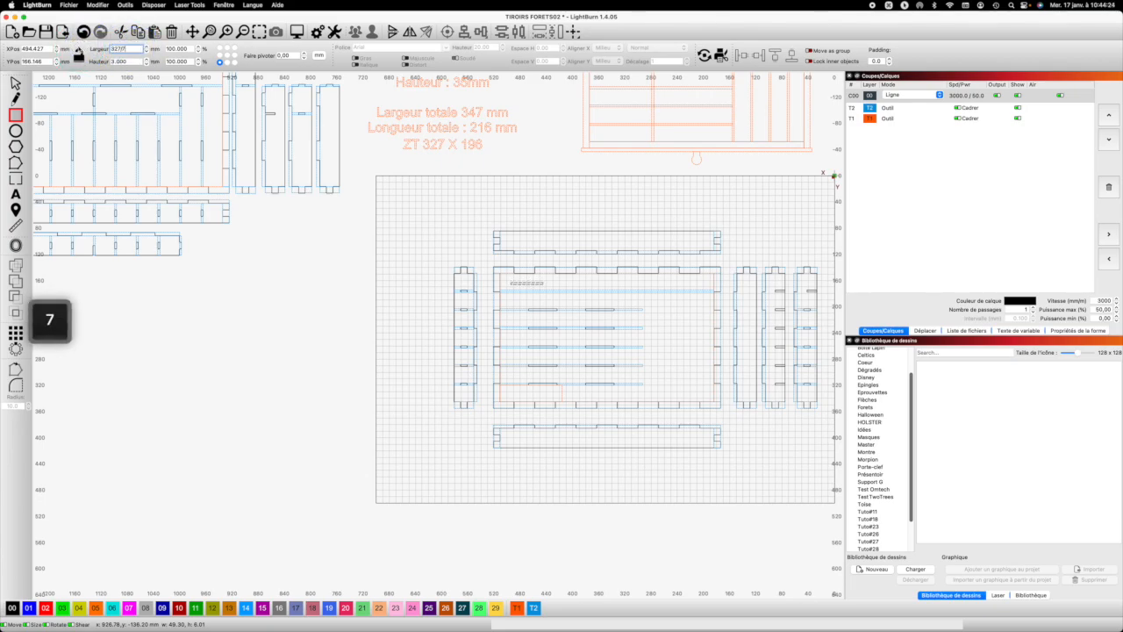
key("Return")
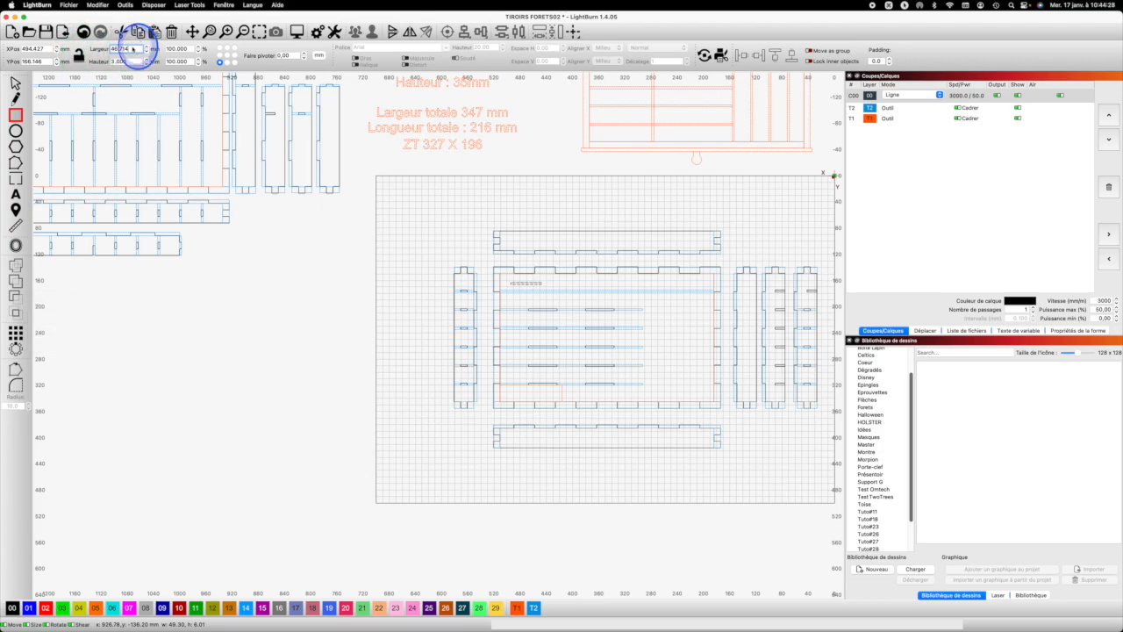
Copy the new slot's width value and snap the slot onto the left end of the uppermost divider
left_click(135, 49)
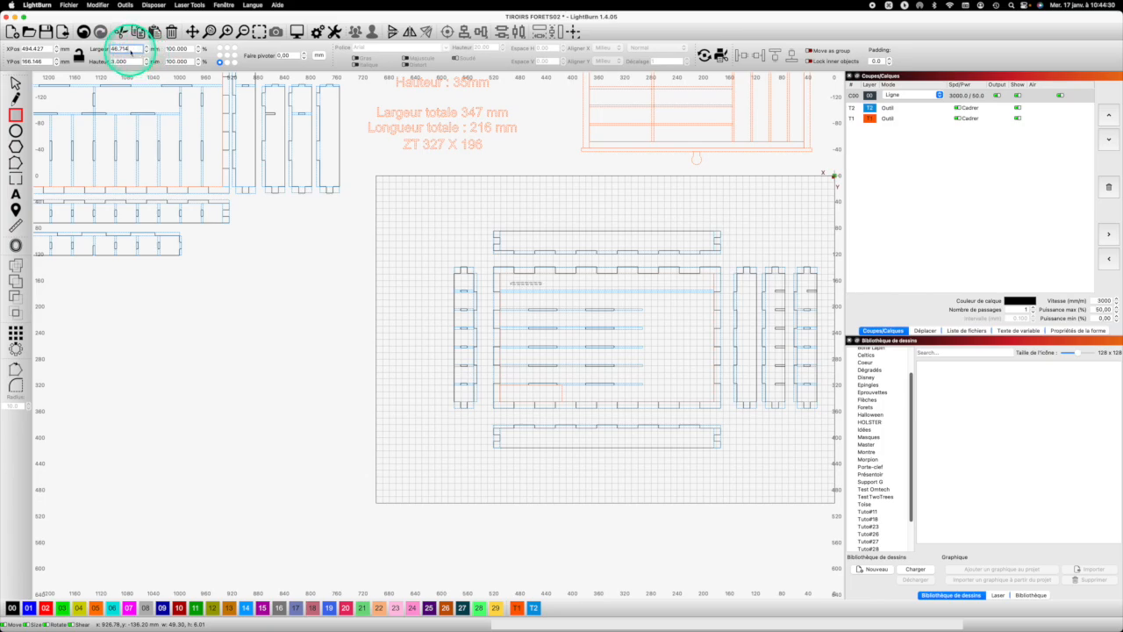
double_click(114, 50)
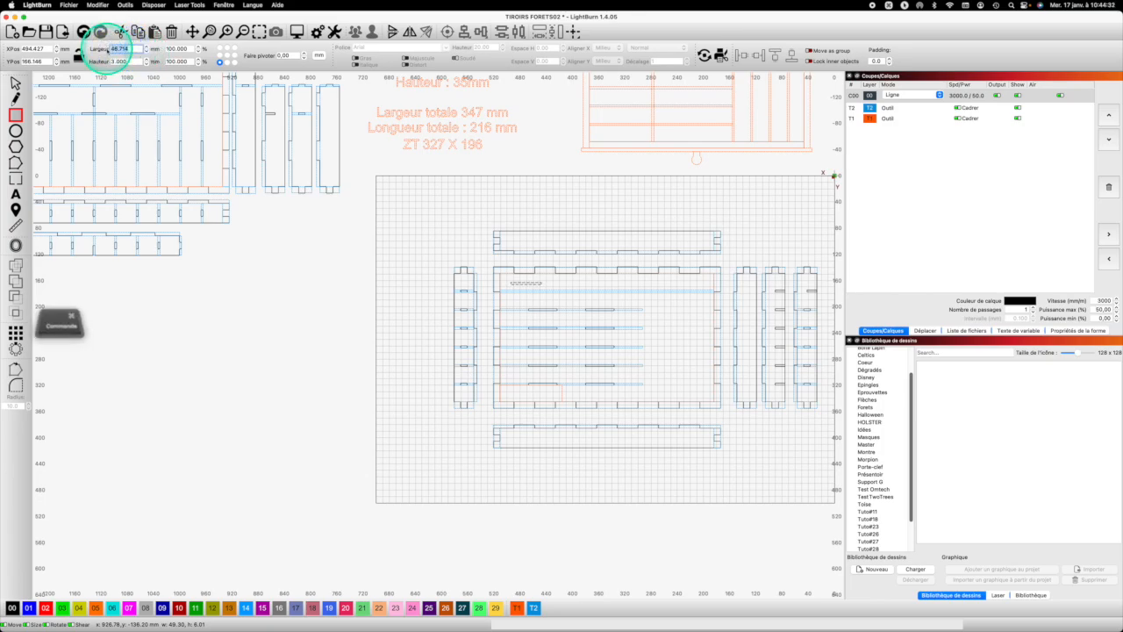
key("super+c")
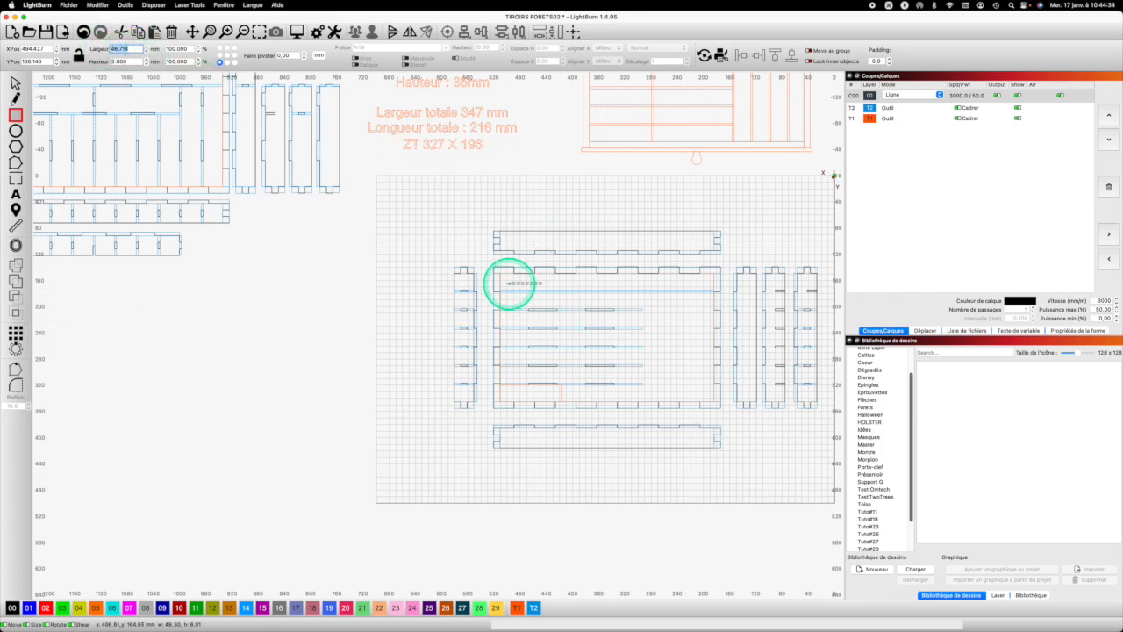
left_click(518, 283)
scroll(509, 286, "up", 3)
scroll(507, 285, "up", 2)
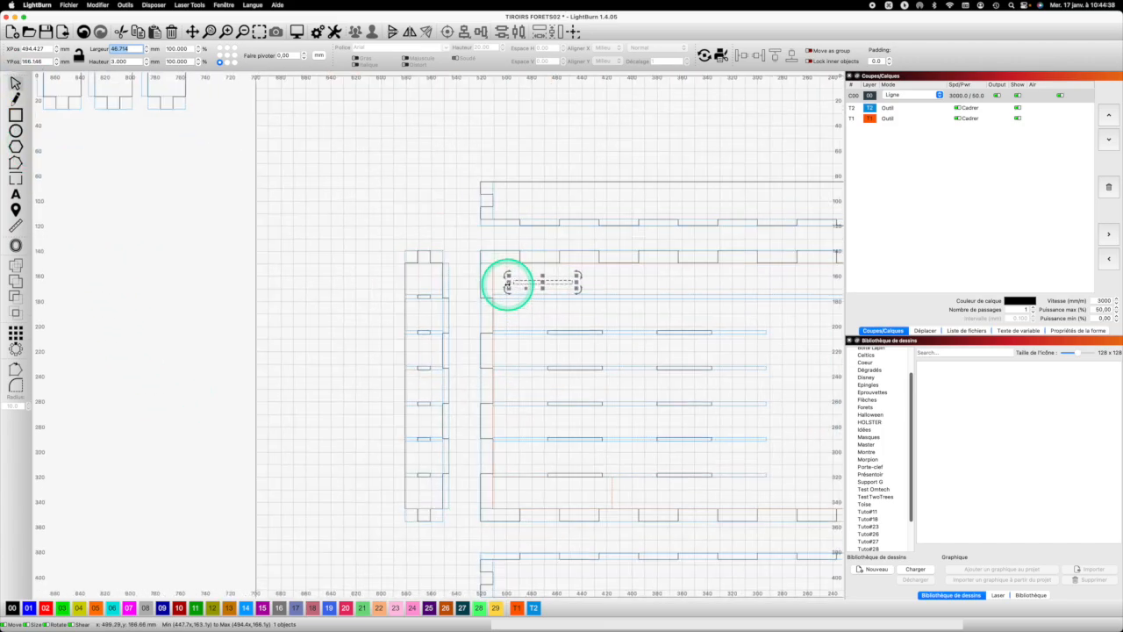
left_click_drag(515, 282, 494, 298)
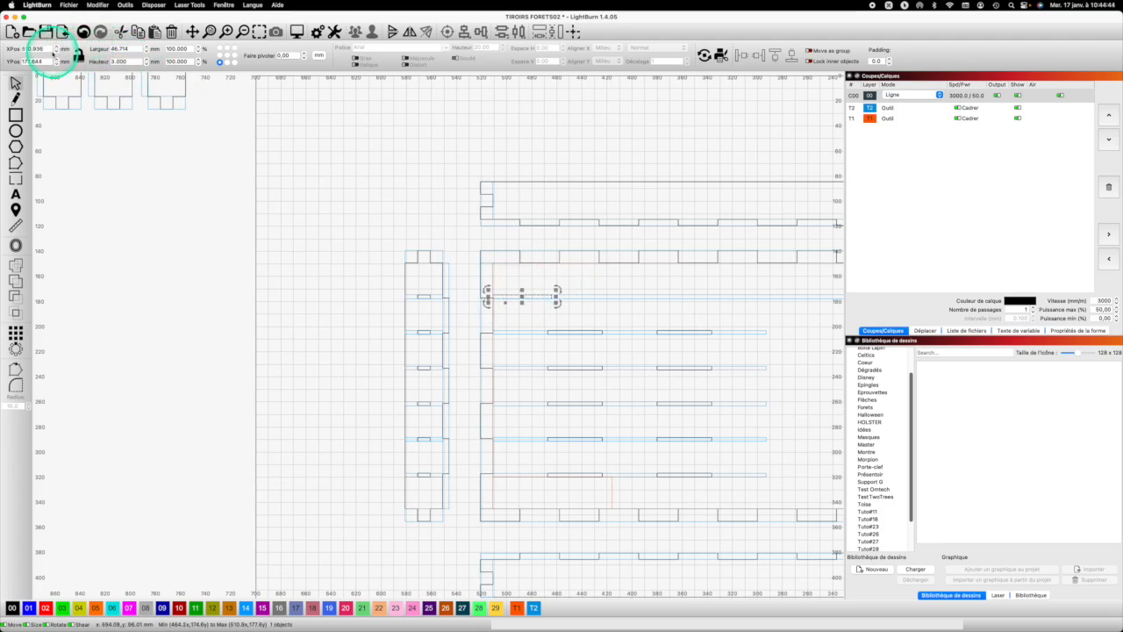
Offset the slot along the uppermost divider by subtracting its copied width of 46.714 mm from its X position
left_click(49, 49)
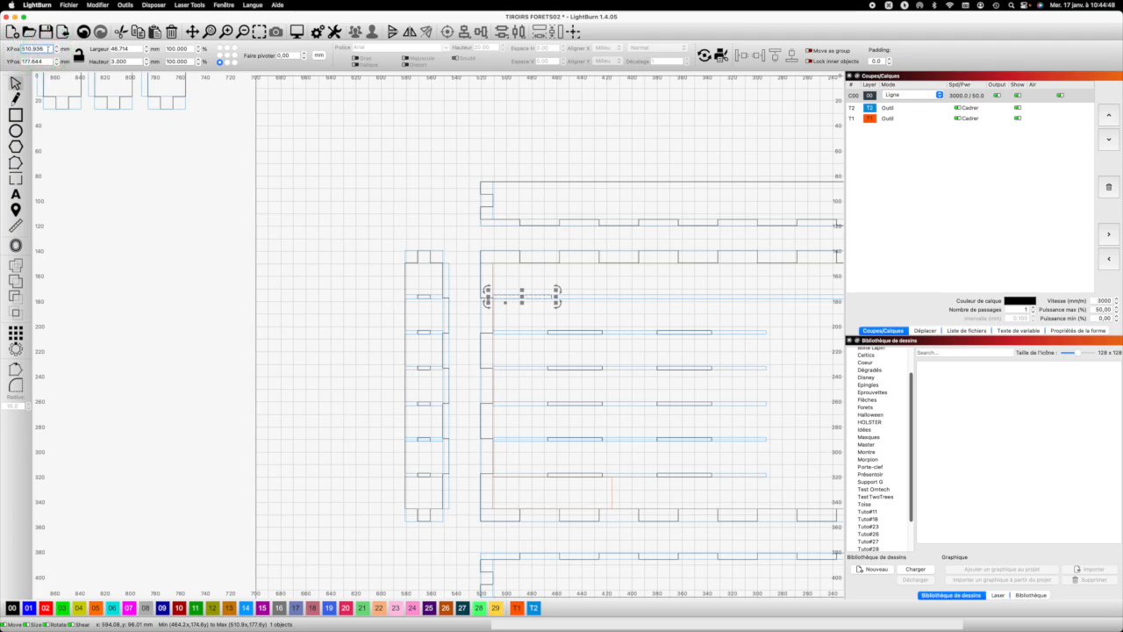
type("-")
key("super+v")
key("Return")
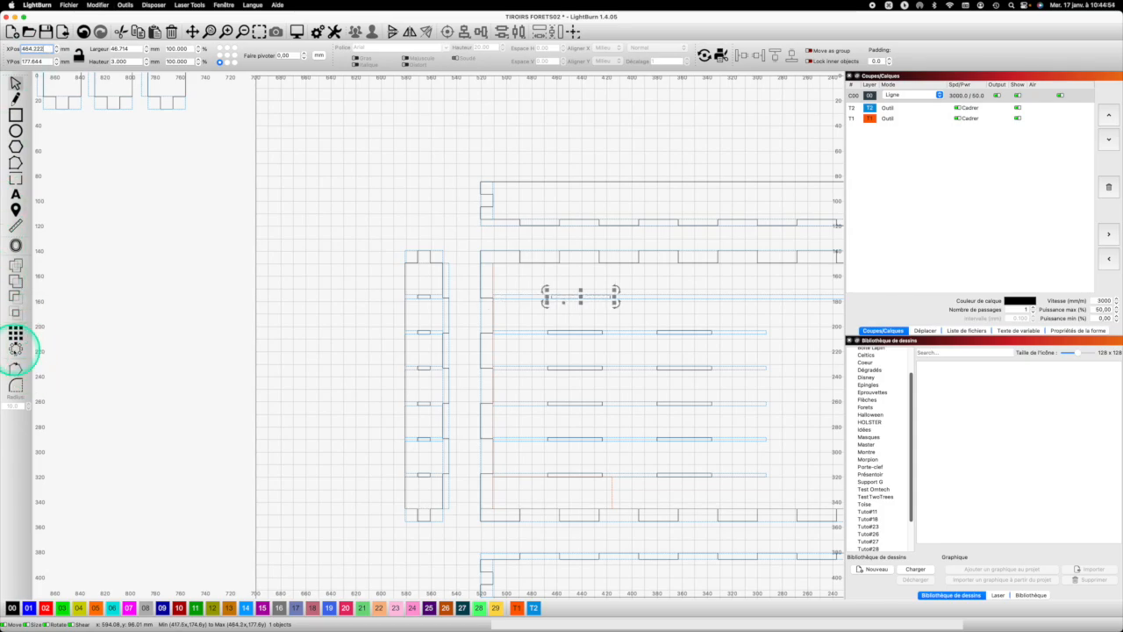
Array the slot along the uppermost divider in 3 columns with an X spacing of 46.714 mm
left_click(16, 333)
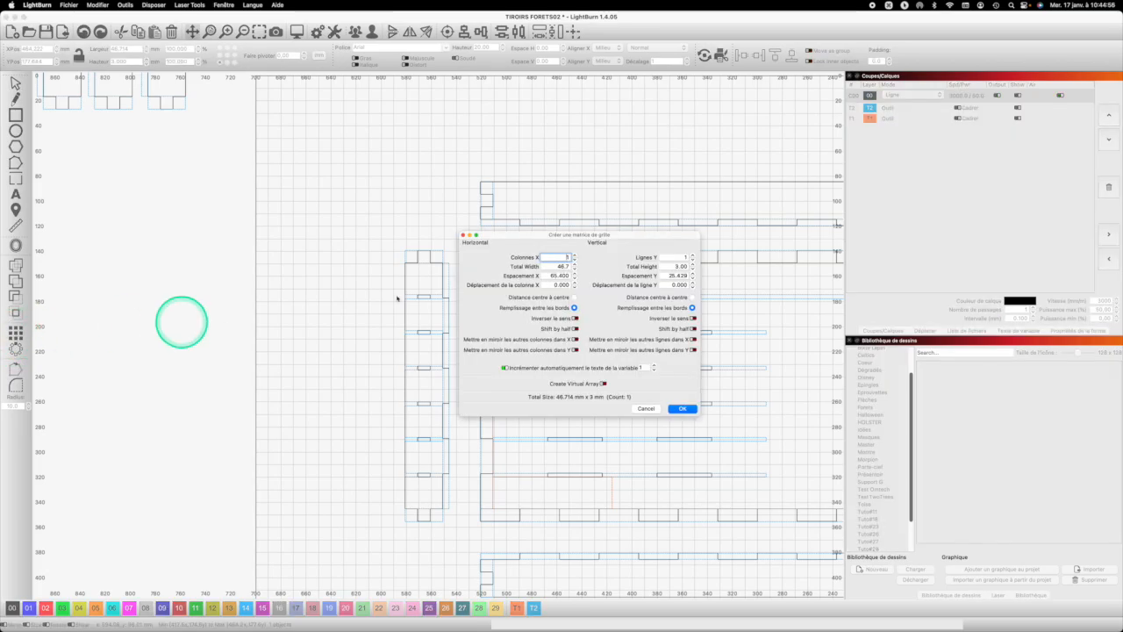
left_click(569, 256)
double_click(568, 257)
type("3")
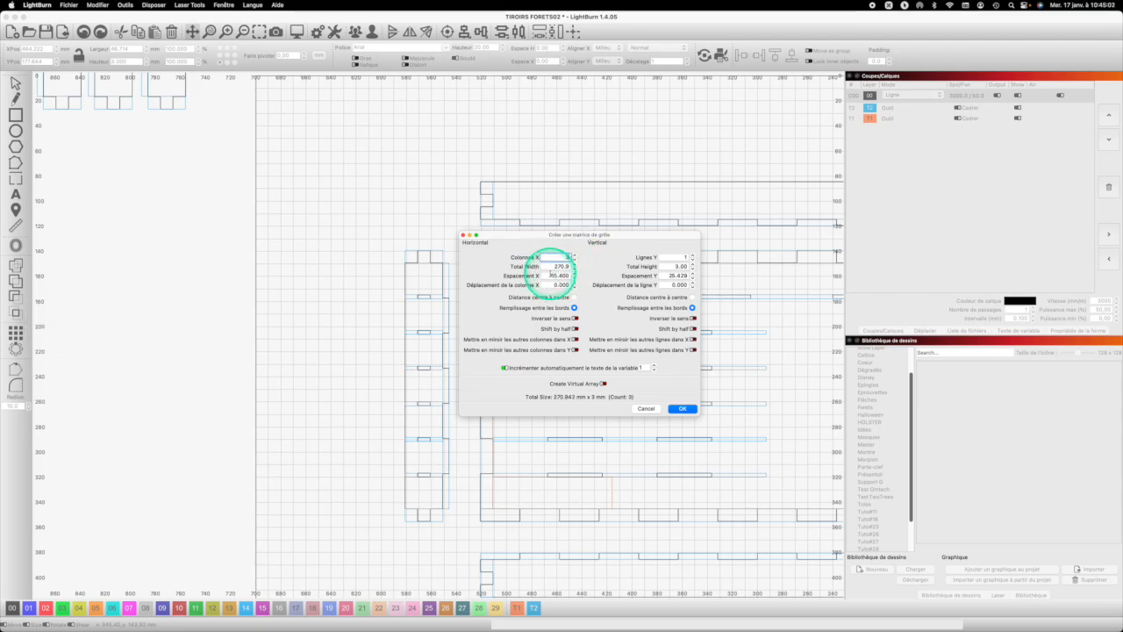
left_click_drag(550, 274, 580, 275)
key("super+v")
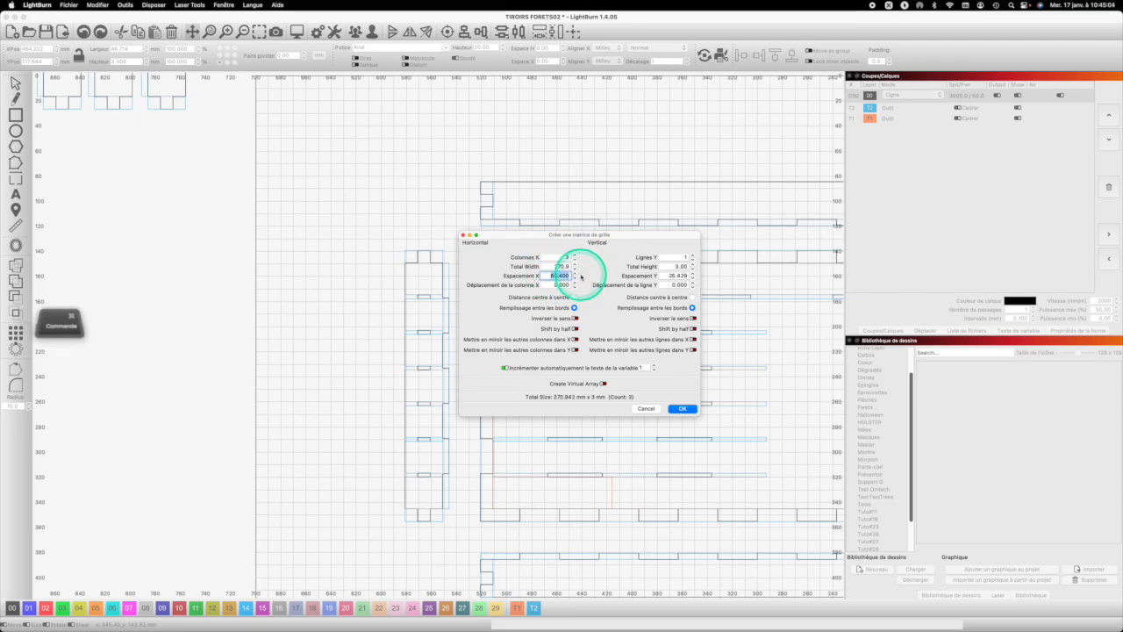
key("Return")
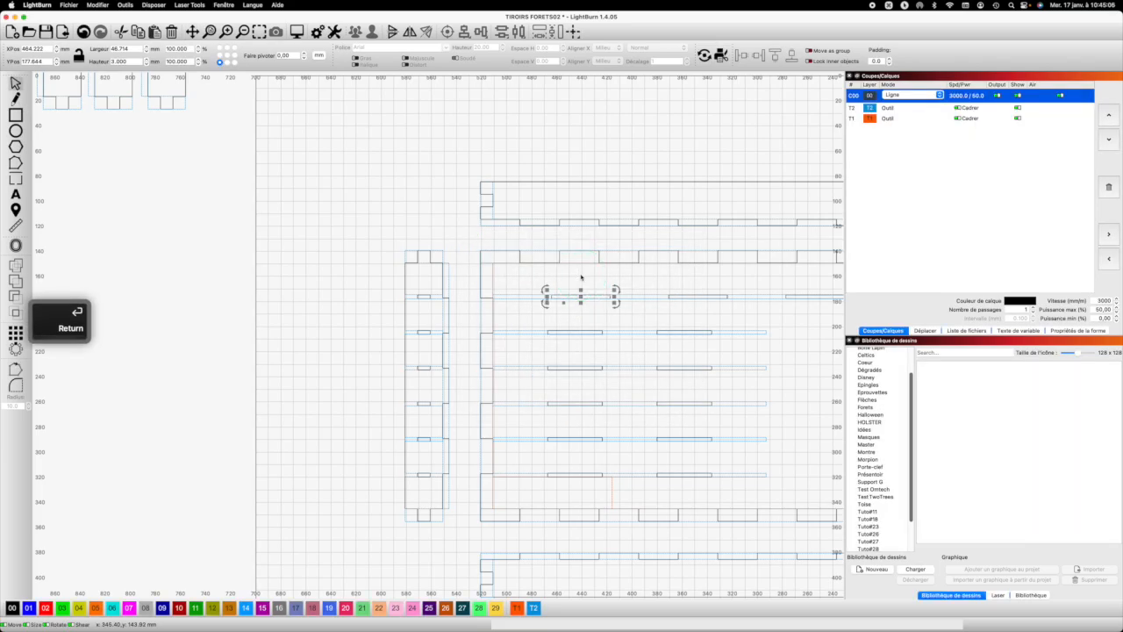
scroll(678, 301, "down", 3)
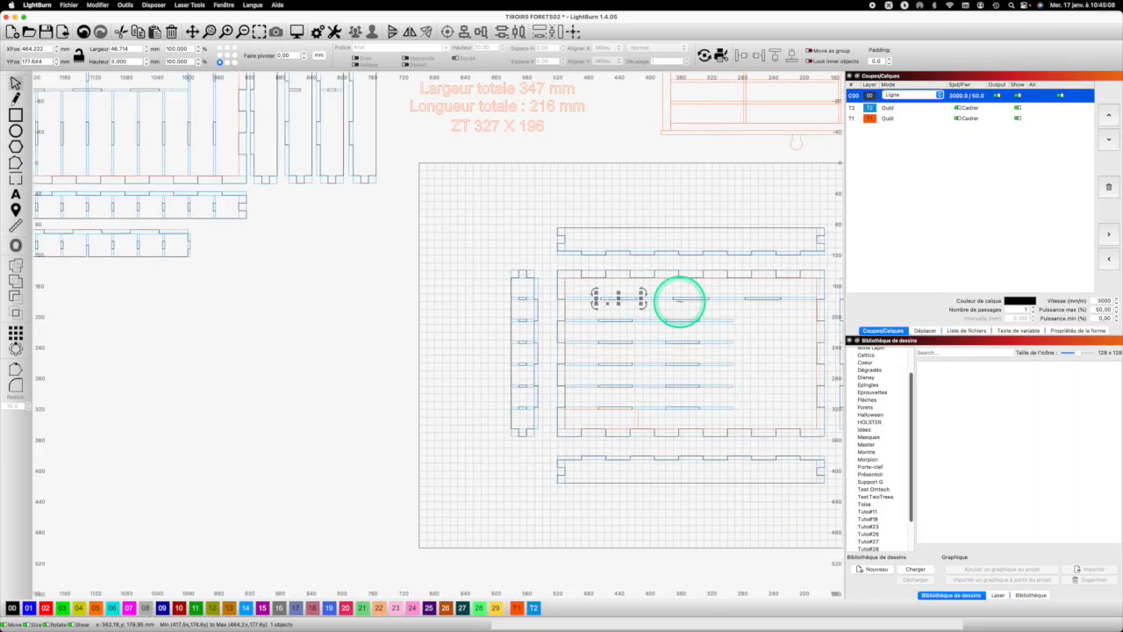
scroll(679, 301, "down", 1)
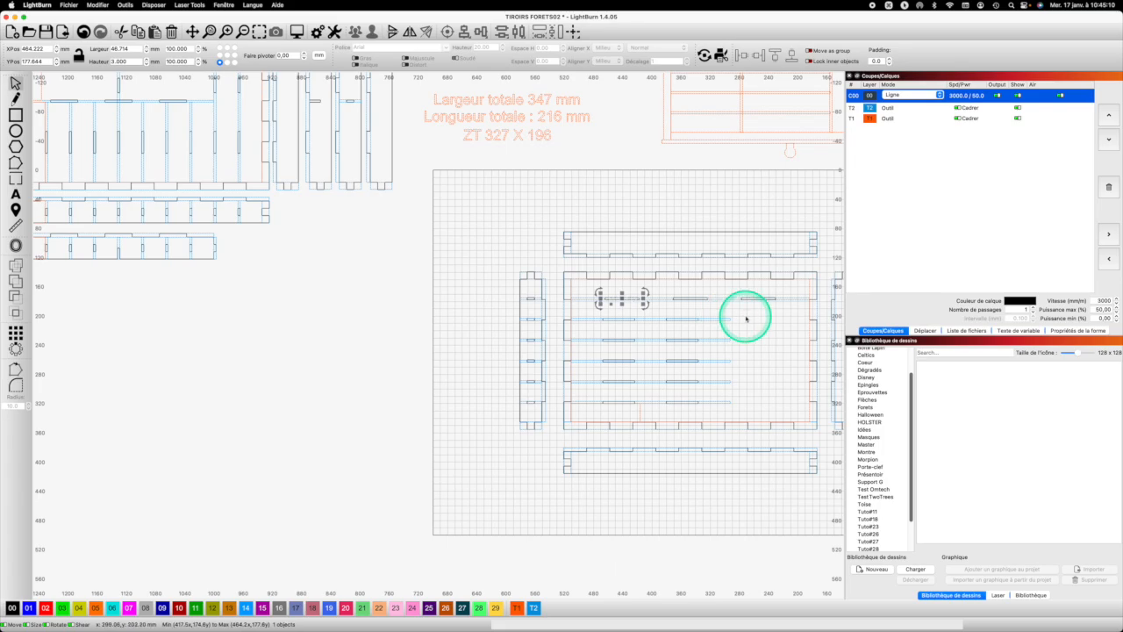
left_click(771, 323)
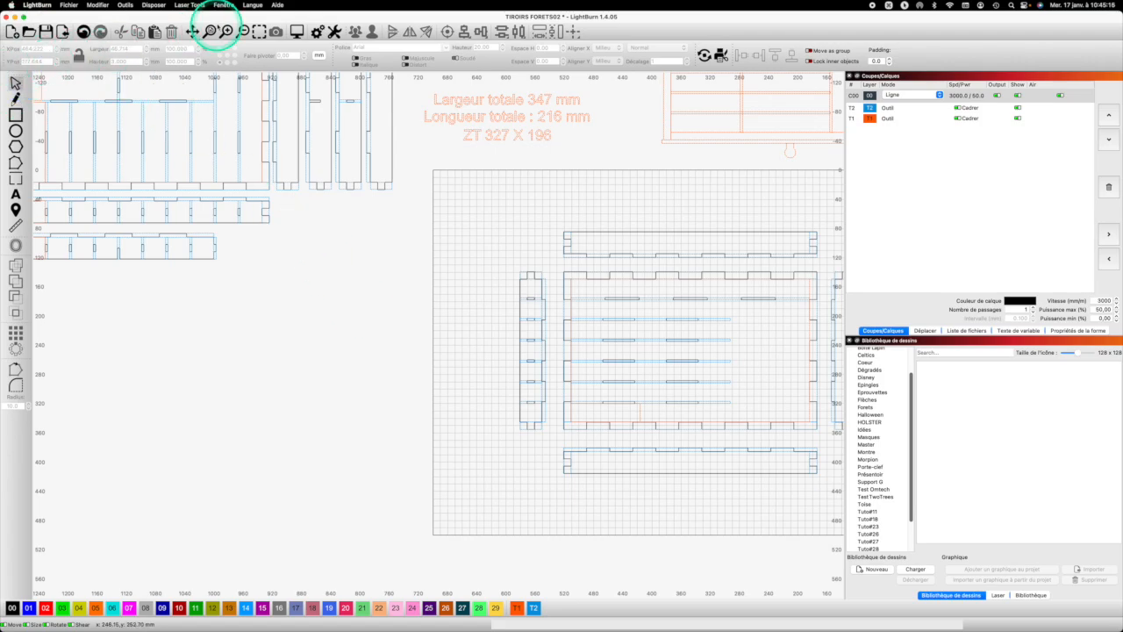
key("super+0")
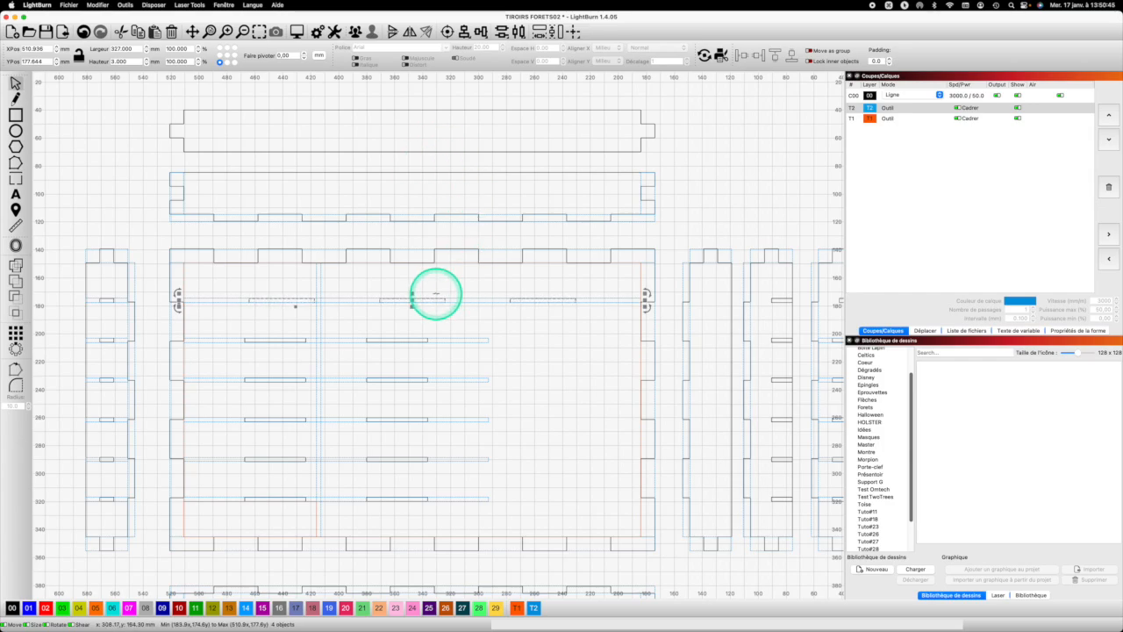
Place a copy of the uppermost divider with its three slots, 5 mm high, against the lower edge of the blank divider panel
key("super+c")
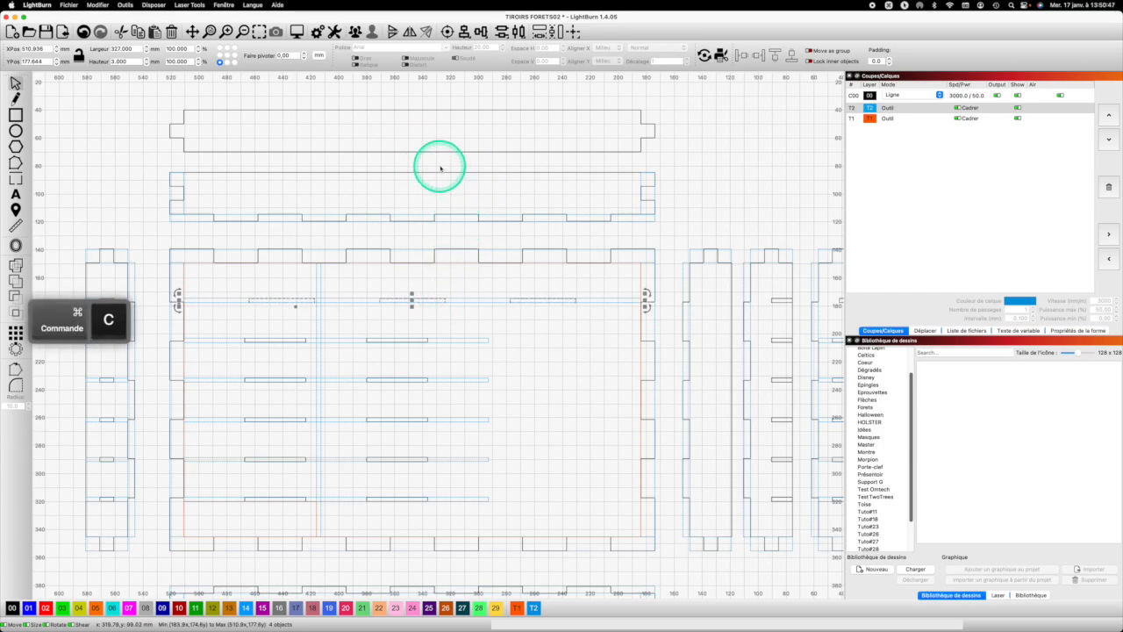
key("super+v")
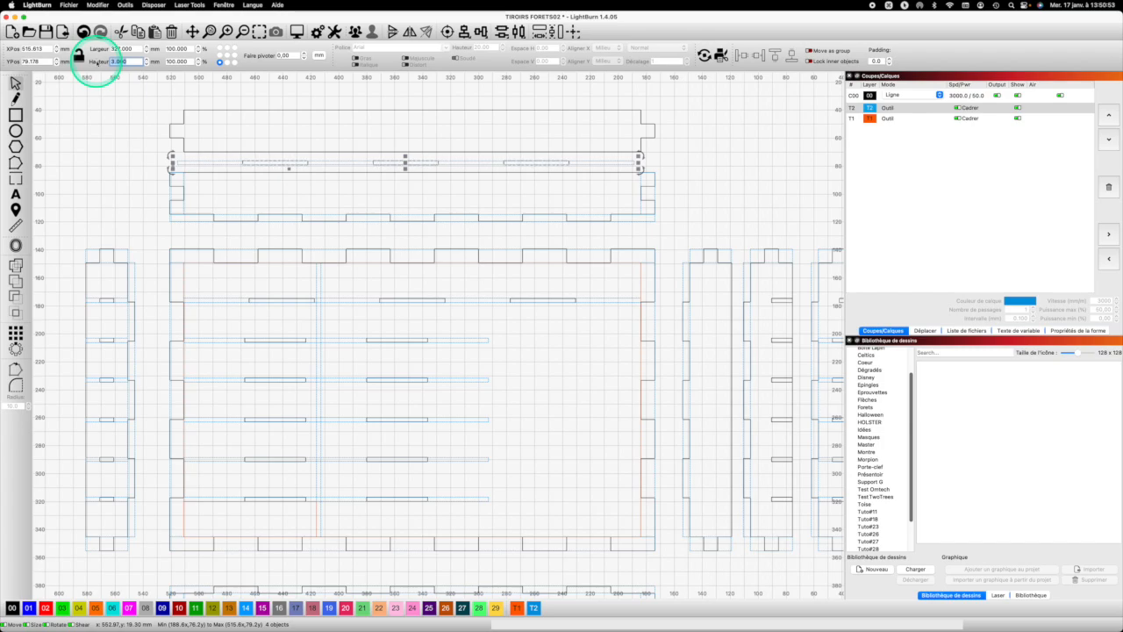
type("5")
key("Return")
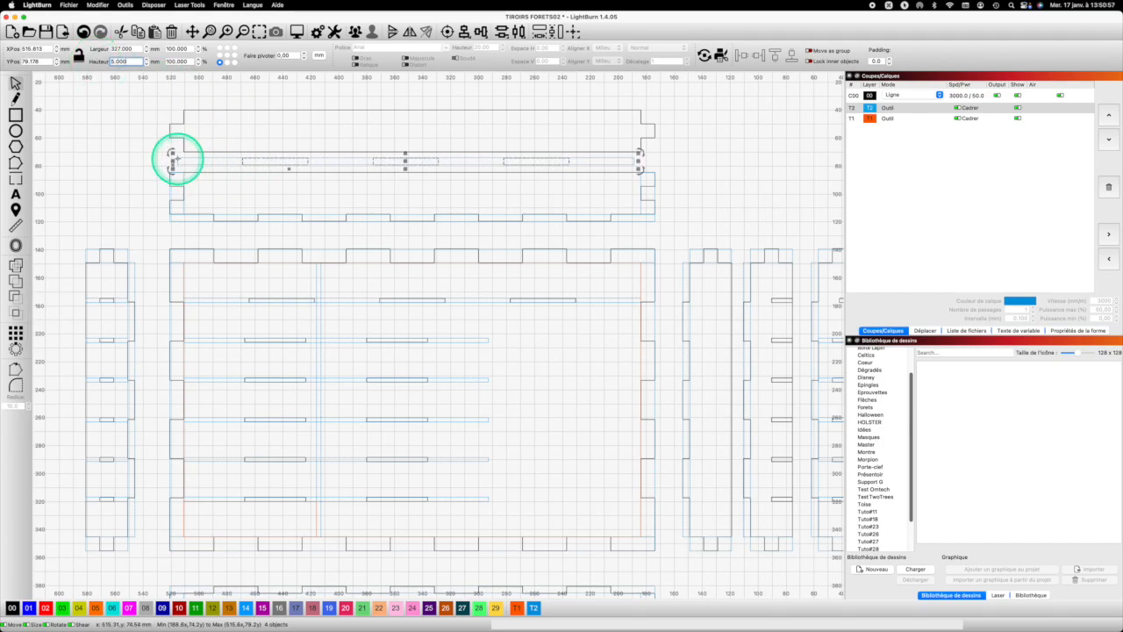
left_click_drag(182, 154, 183, 152)
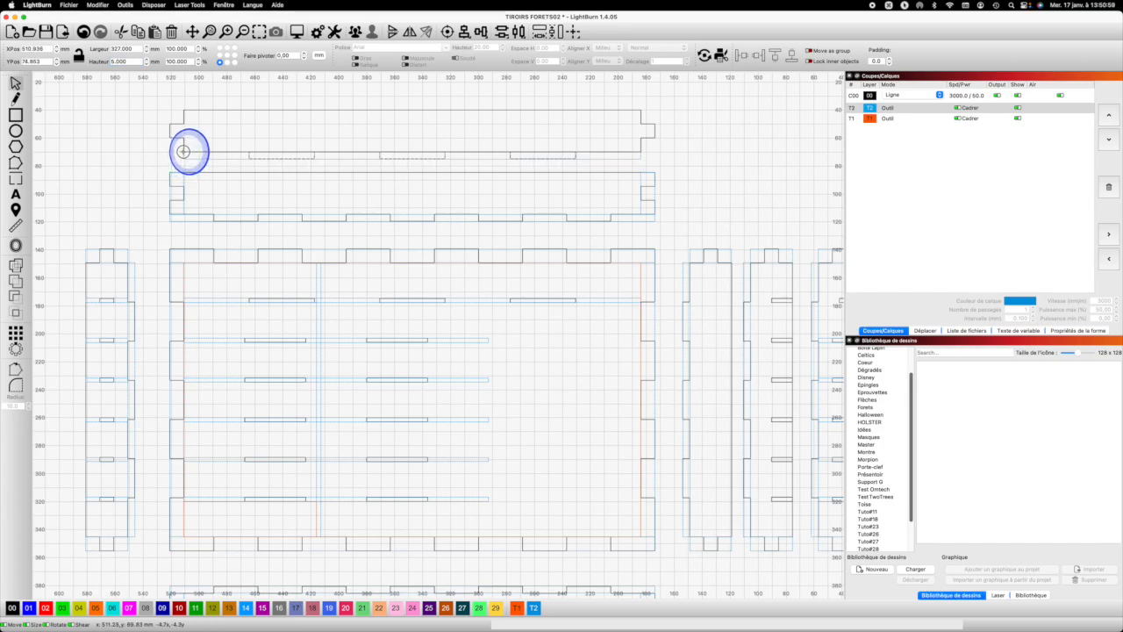
left_click_drag(183, 151, 182, 151)
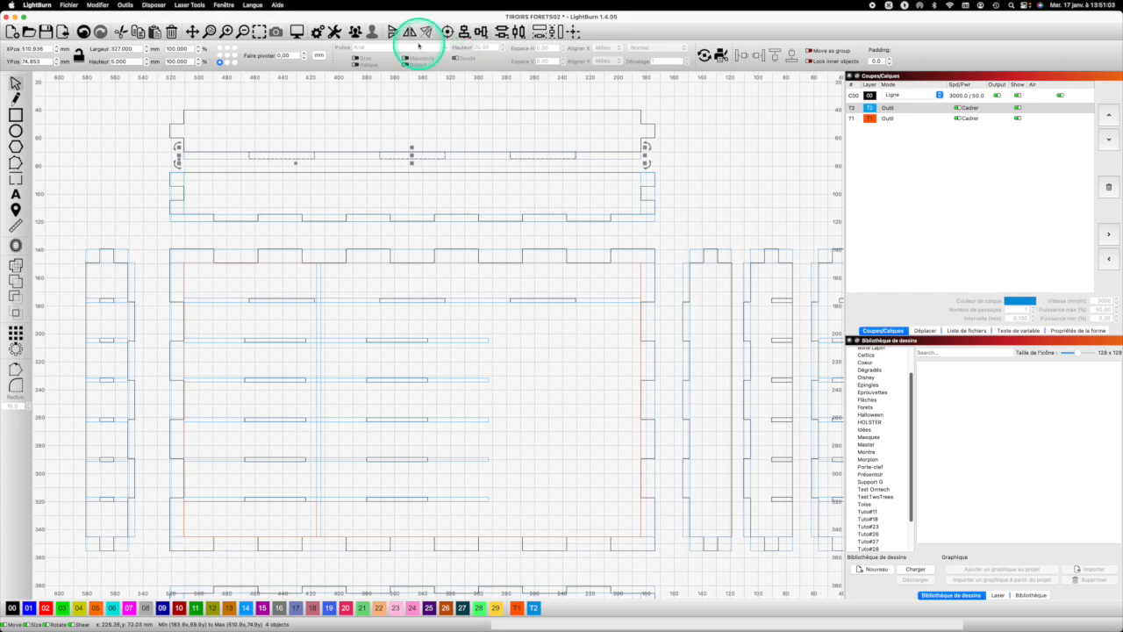
Group the three copied slot rectangles below the blank divider panel and merge them into its outline as tabs with a Boolean union
key("super+g")
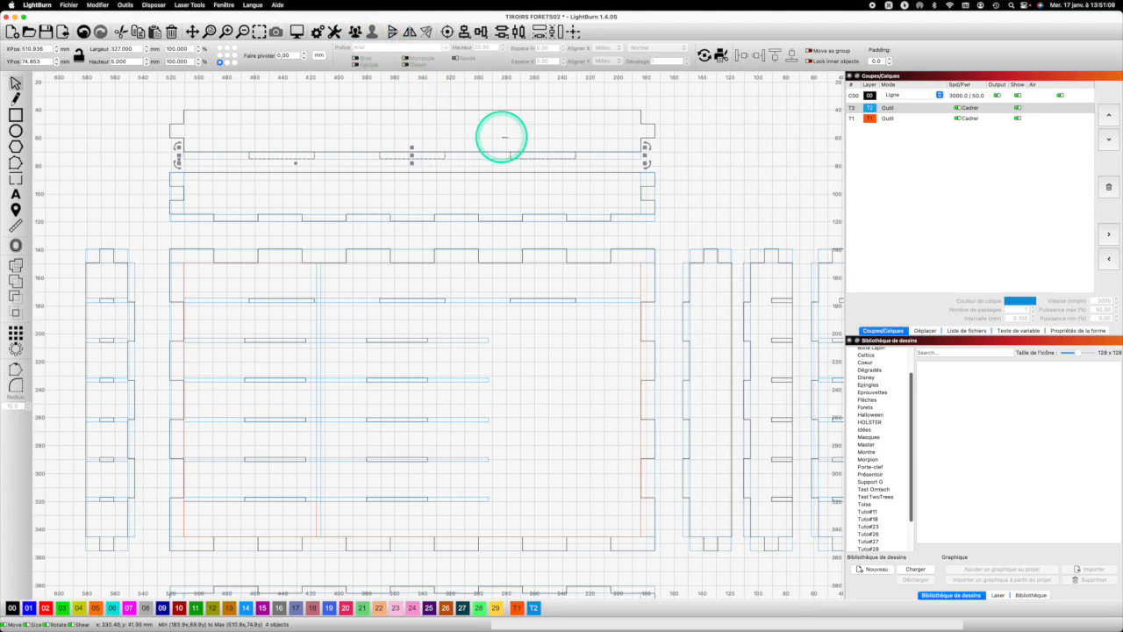
left_click(540, 145)
left_click_drag(577, 156, 237, 155)
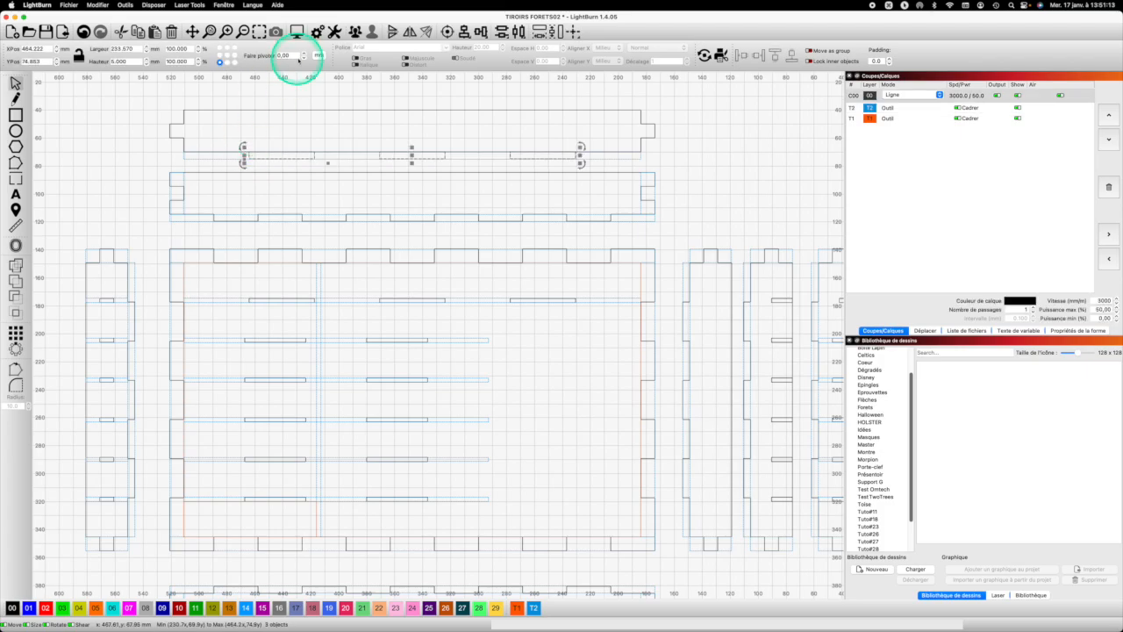
left_click(354, 31)
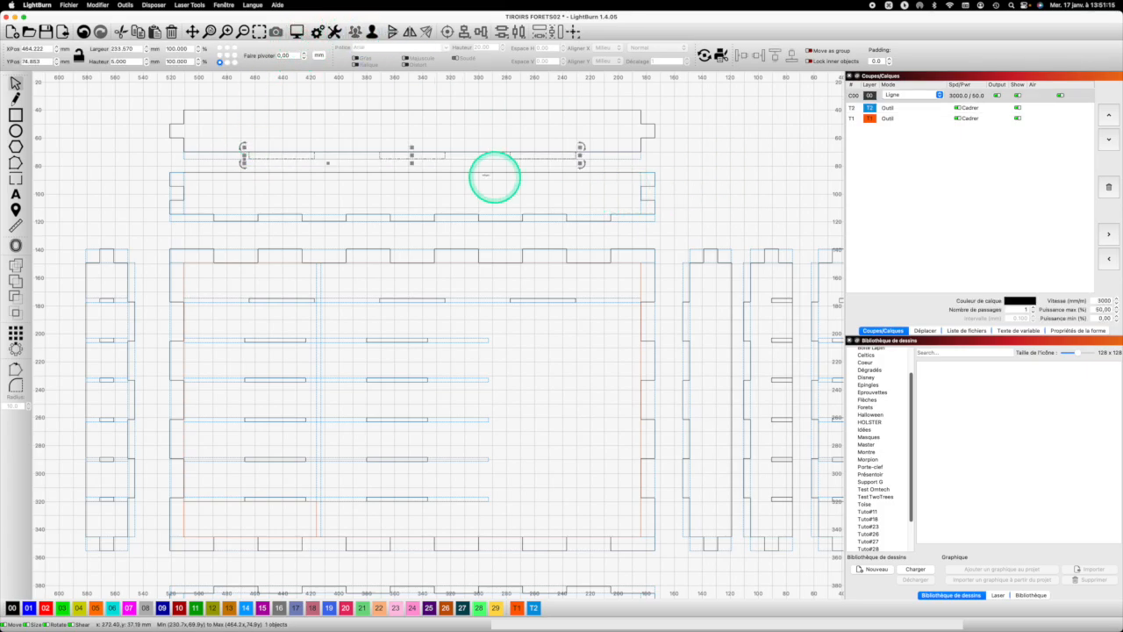
key("shift")
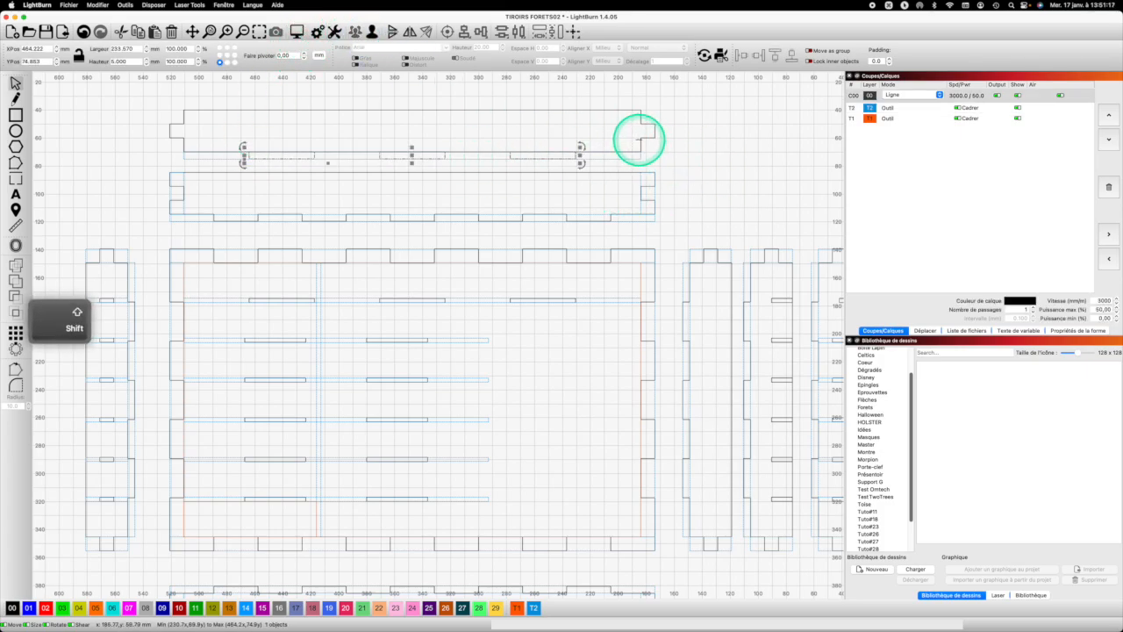
left_click(640, 139, "shift")
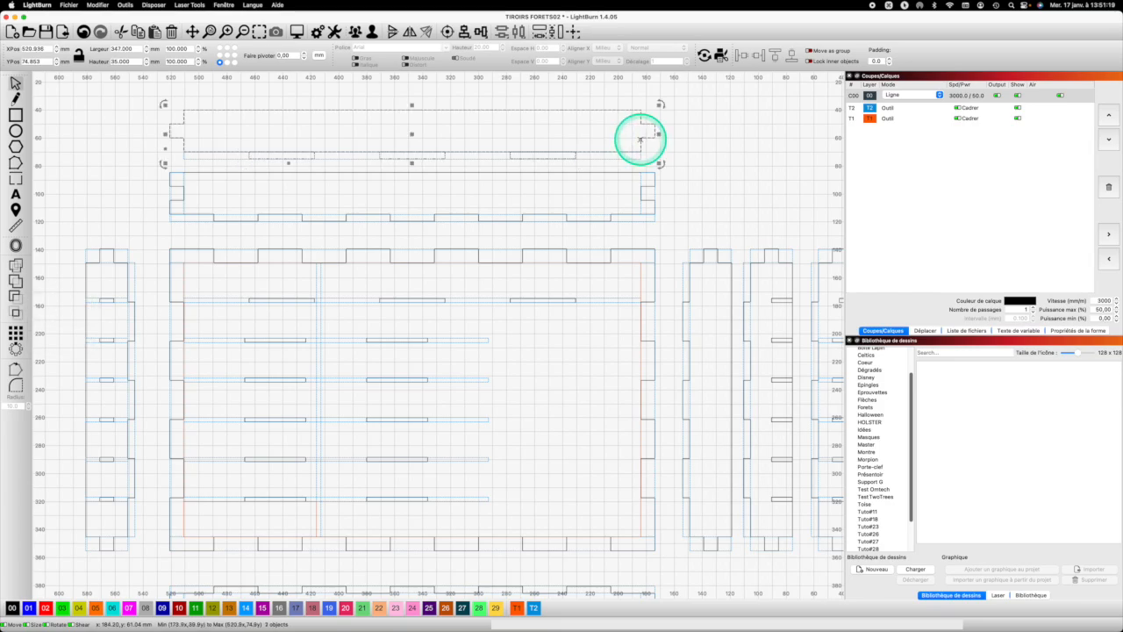
left_click(16, 264)
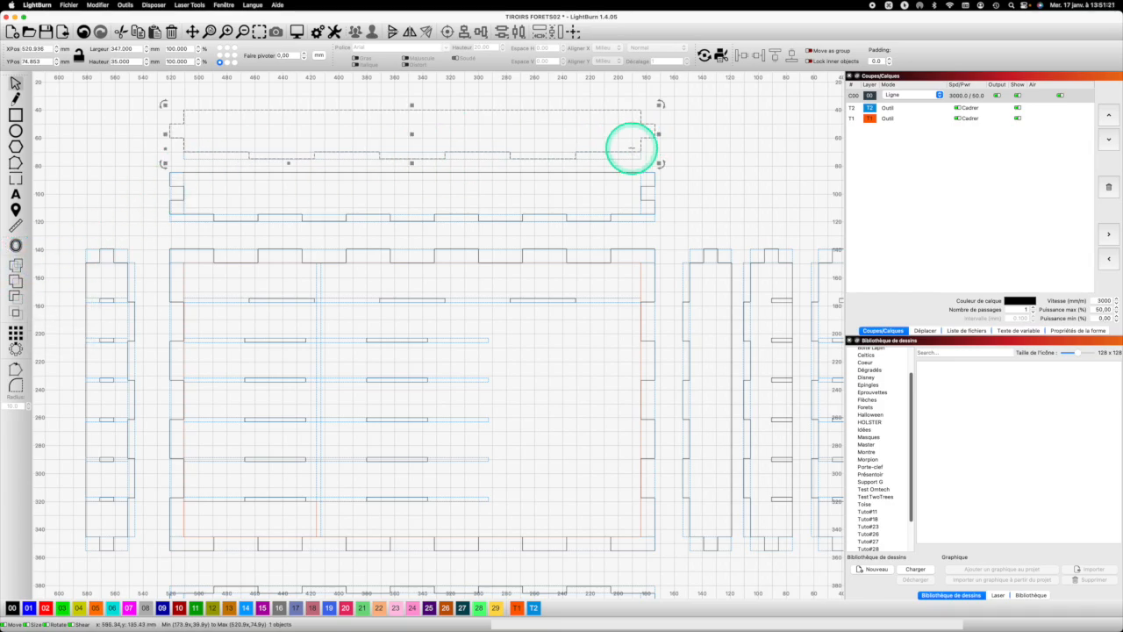
left_click(718, 141)
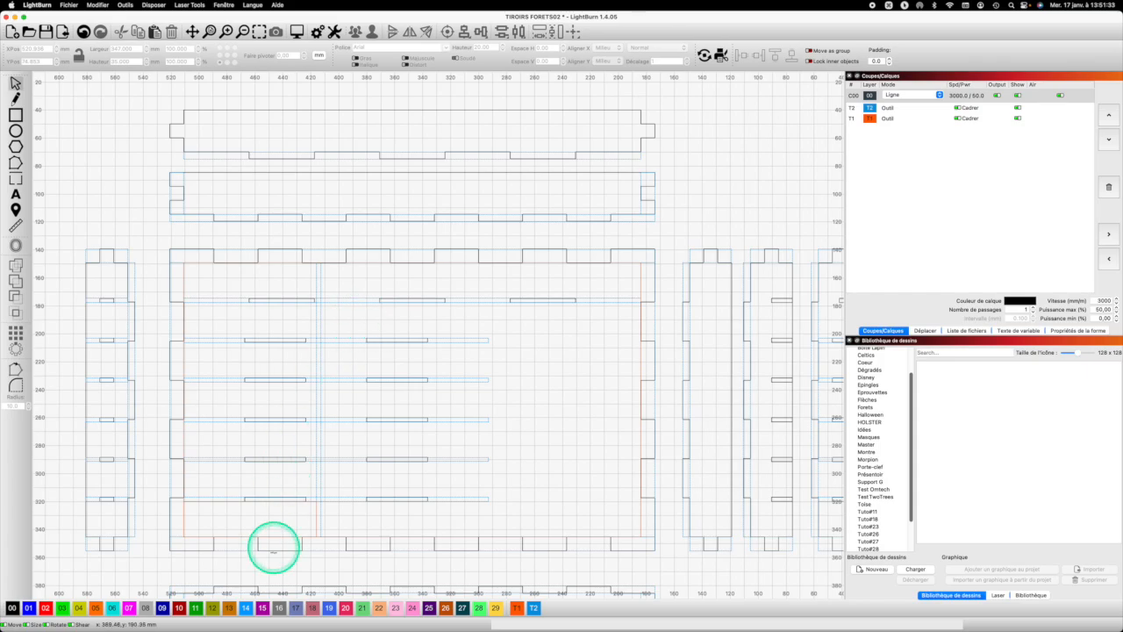
scroll(318, 546, "down", 5)
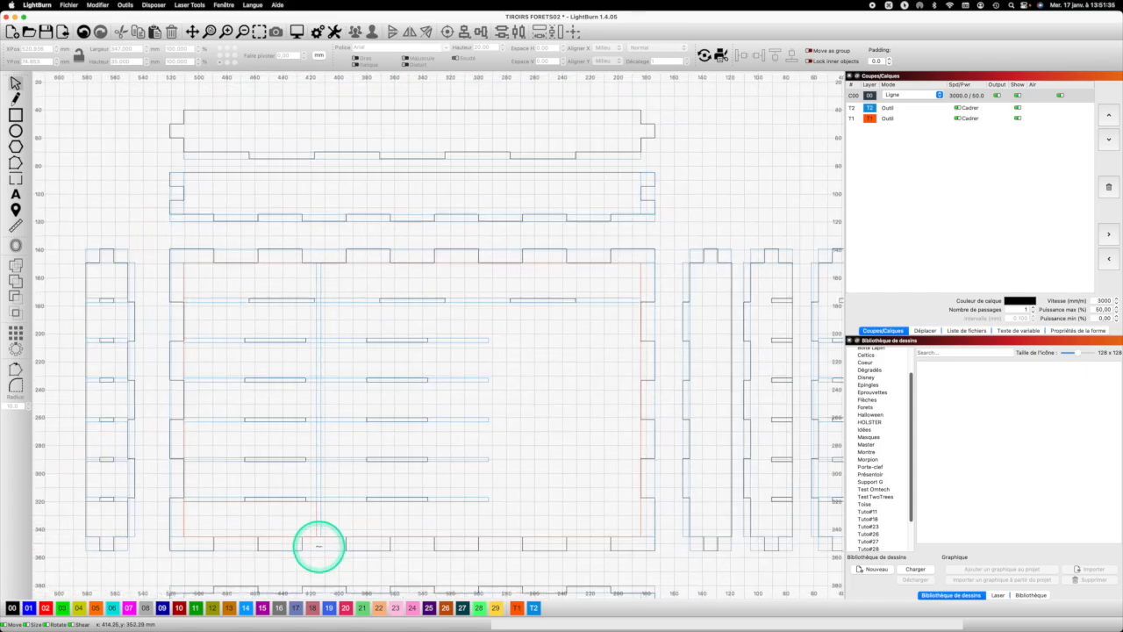
scroll(318, 546, "down", 2)
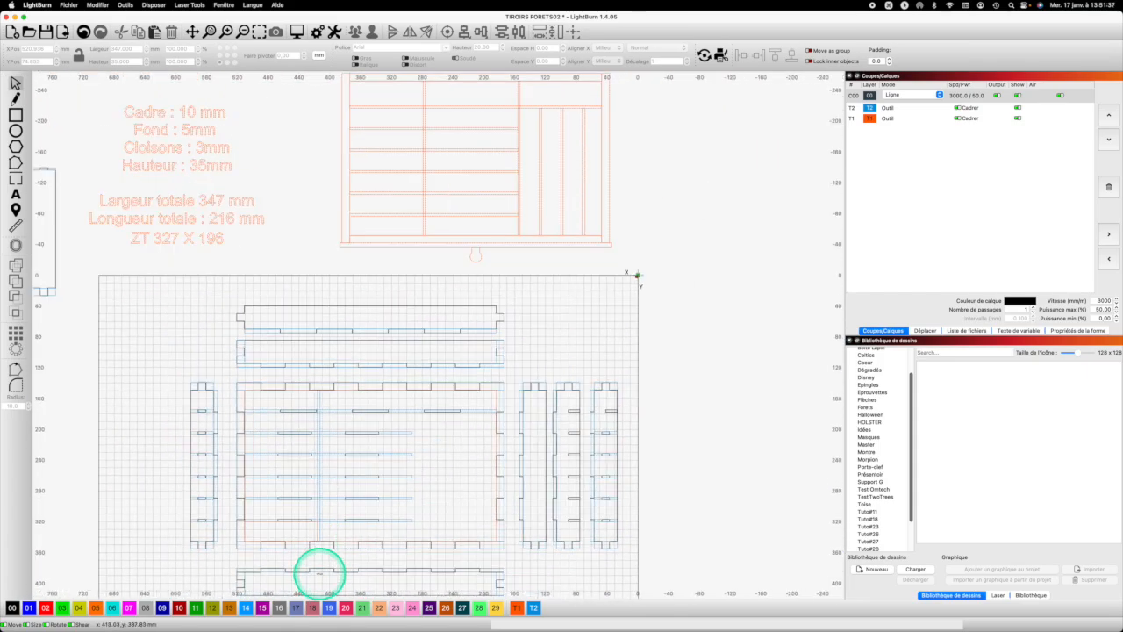
left_click(192, 31)
left_click_drag(381, 419, 393, 292)
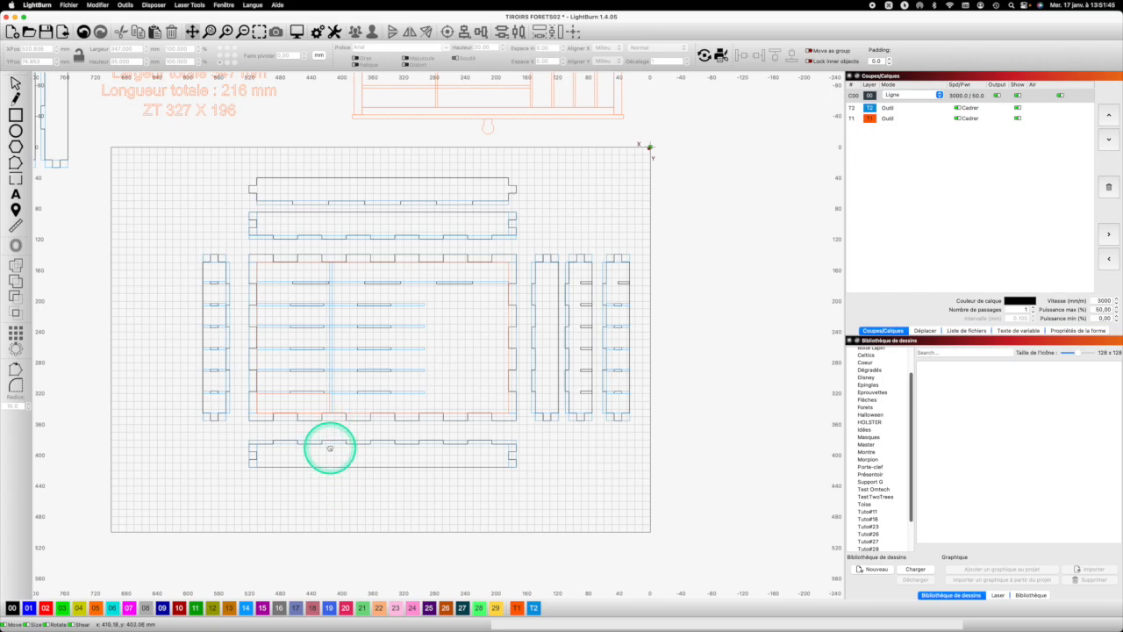
Copy the 3 × 30 mm divider outline with its slot from the other drawer's lower panel onto the panel below the base
scroll(146, 290, "down", 5)
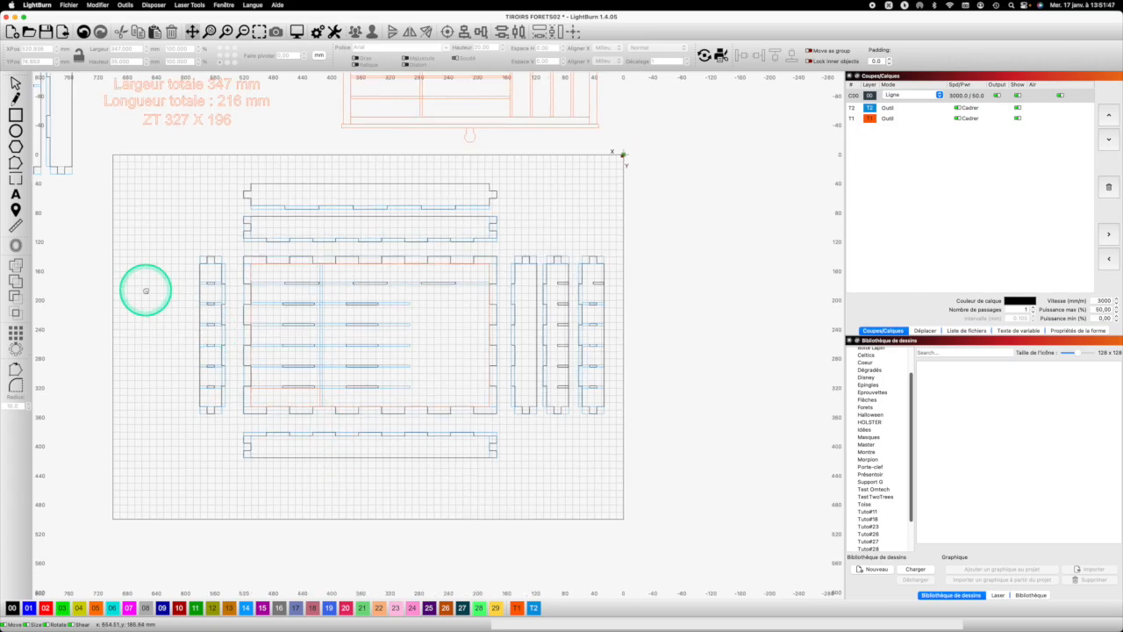
scroll(35, 254, "down", 3)
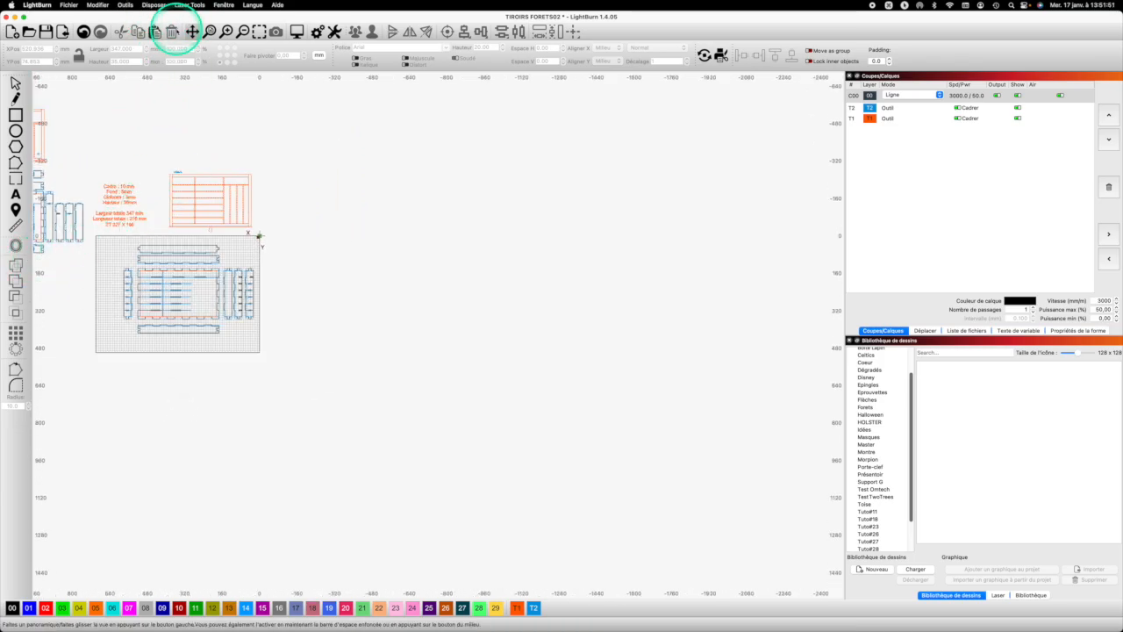
left_click(211, 32)
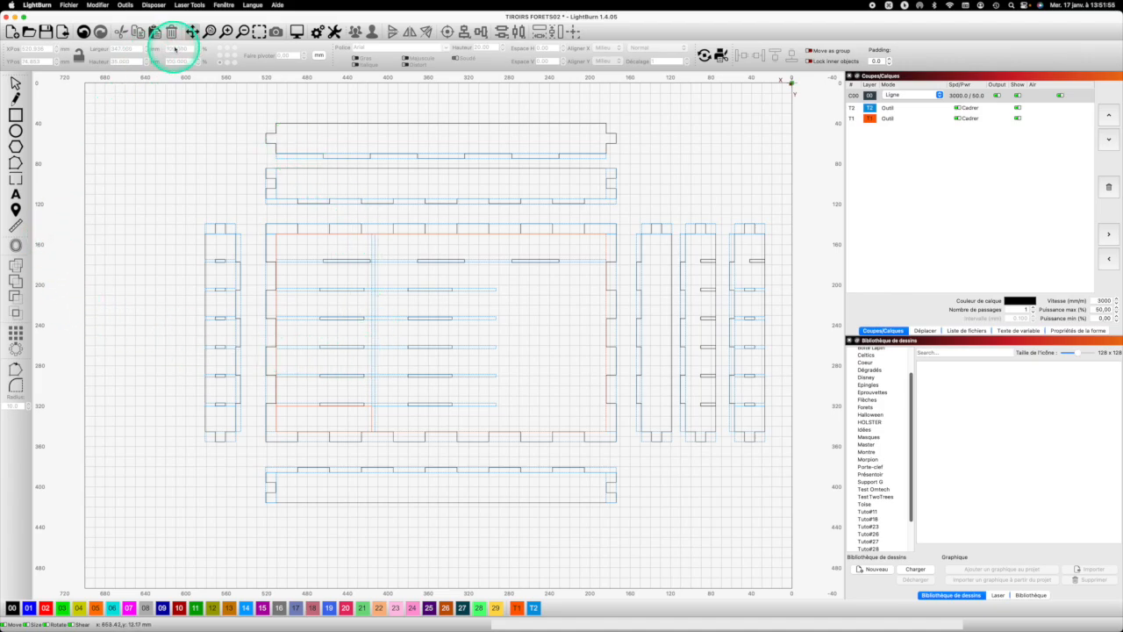
left_click_drag(123, 254, 414, 359)
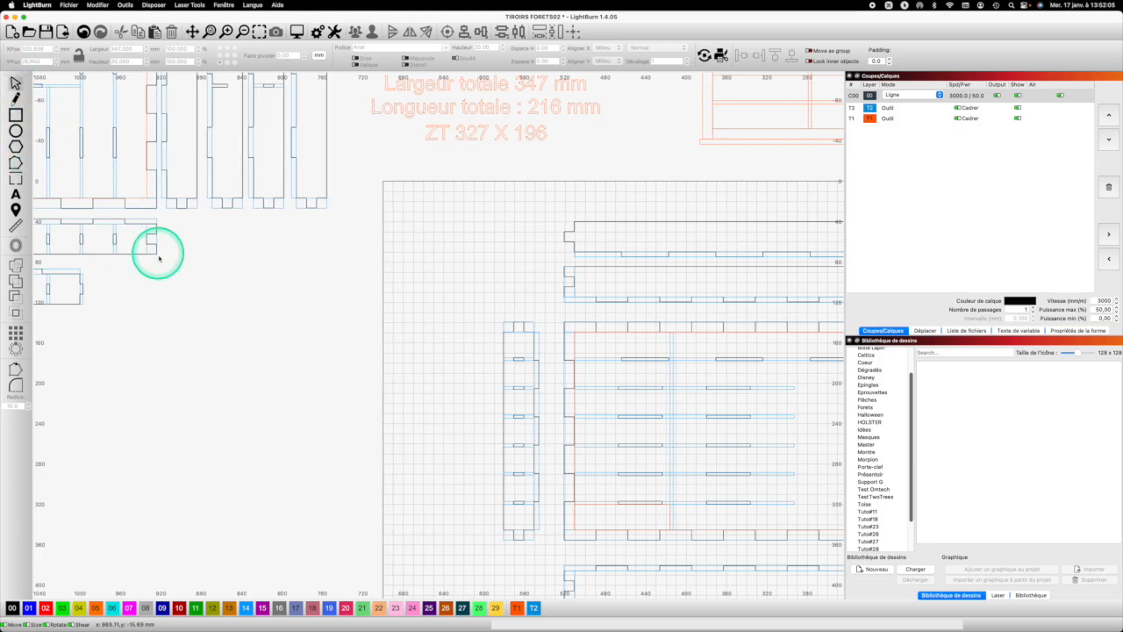
left_click(116, 241)
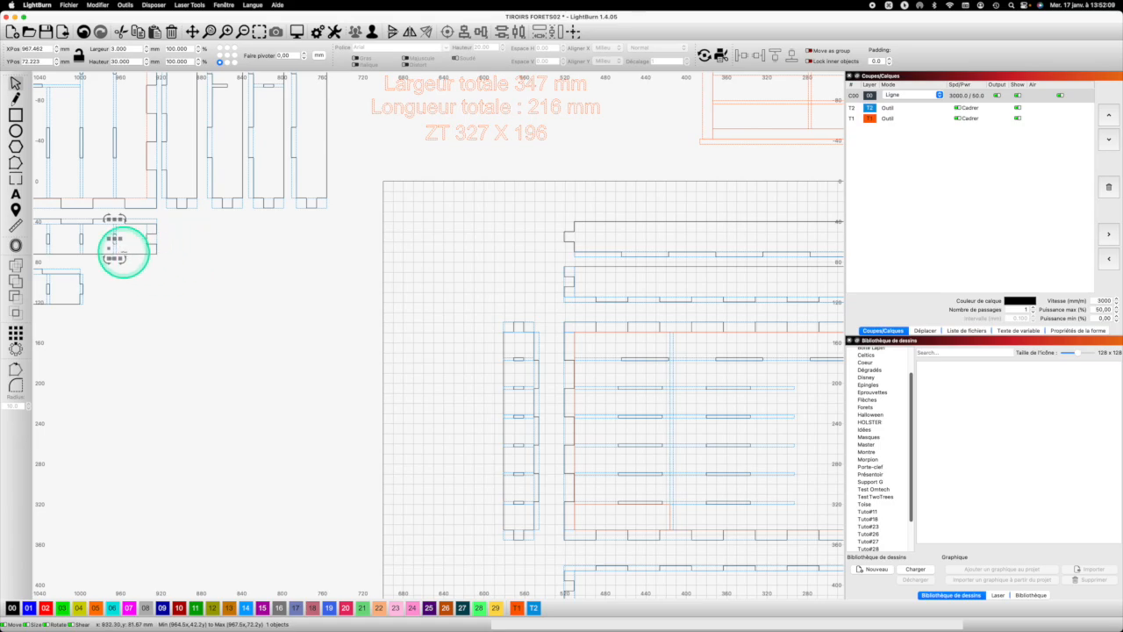
scroll(123, 252, "up", 3)
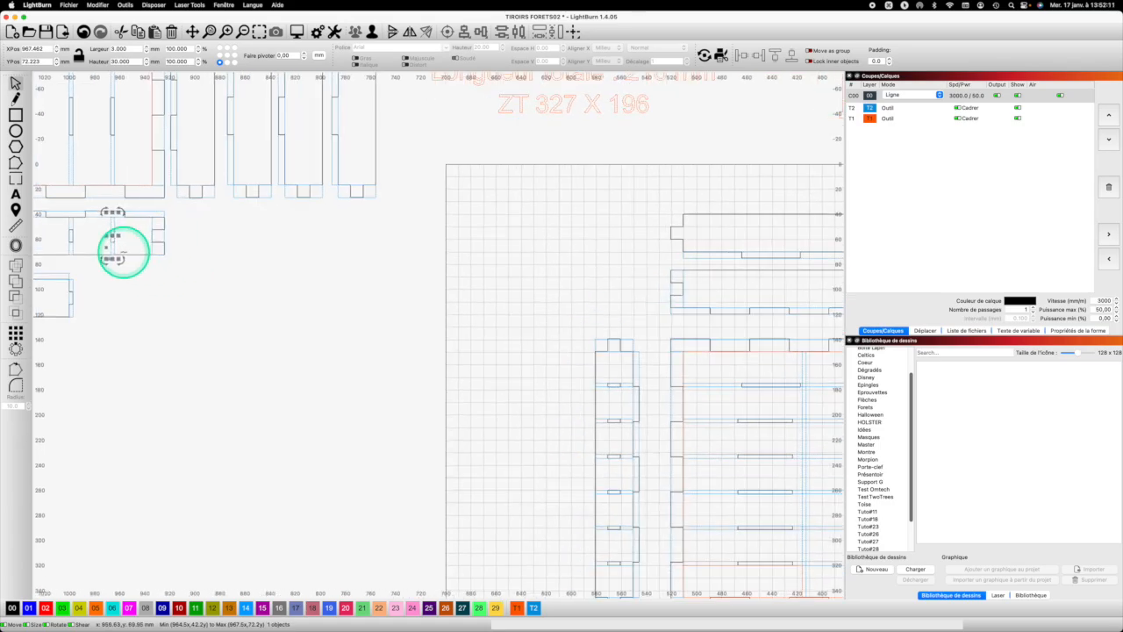
scroll(123, 252, "down", 3)
key("super+c")
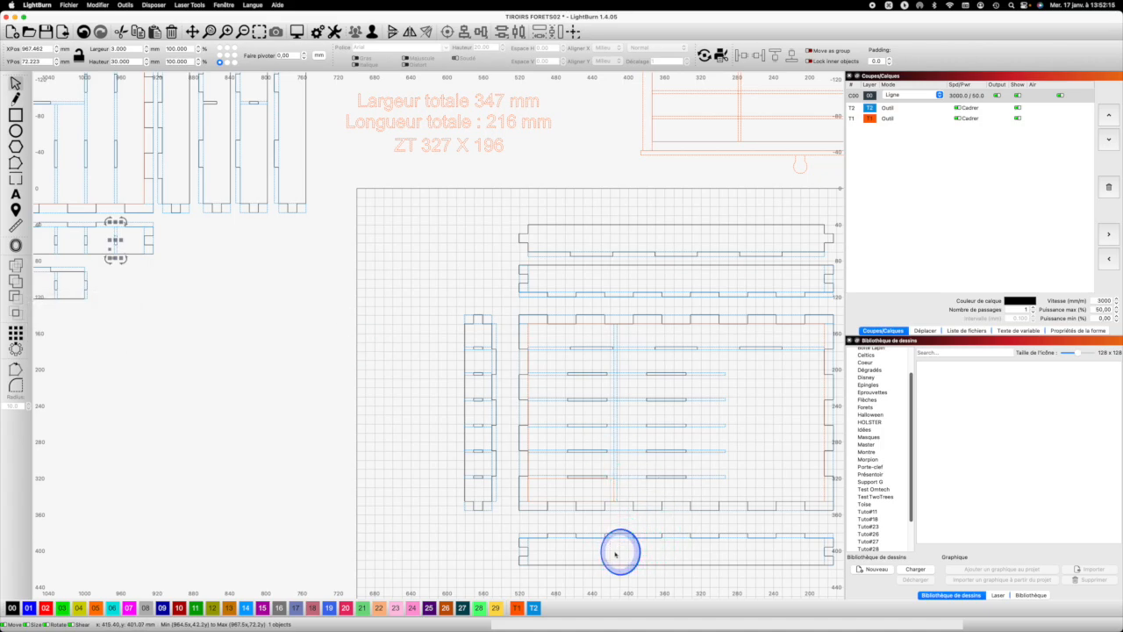
key("super+v")
Align the pasted divider outline to the right edge of the vertical divider in the base
key("shift")
left_click(618, 493, "shift")
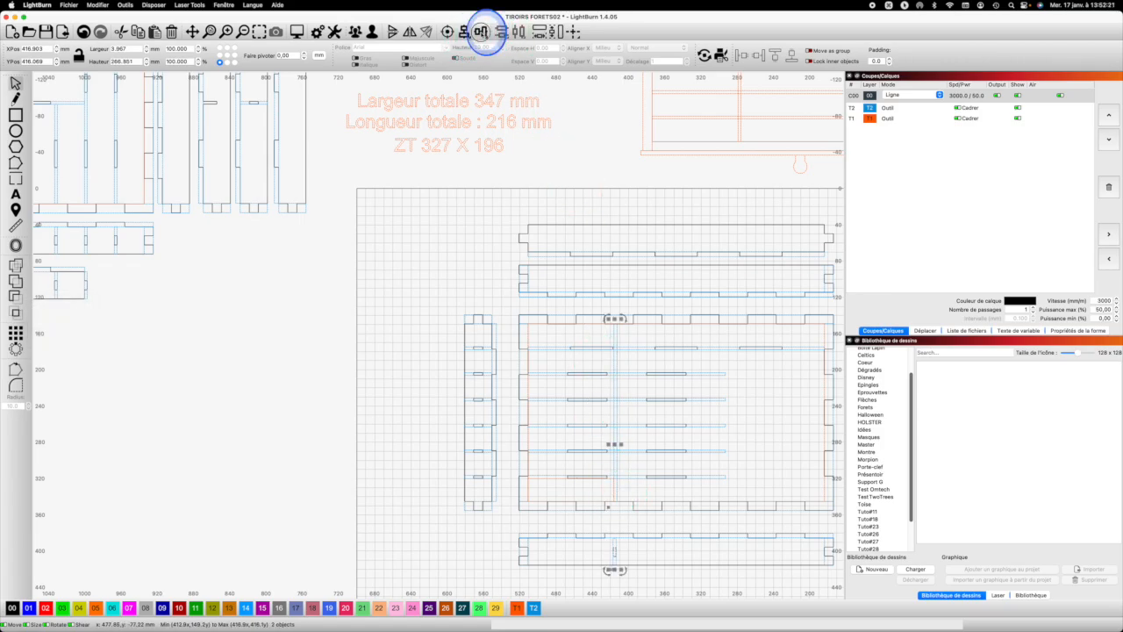
left_click(472, 30)
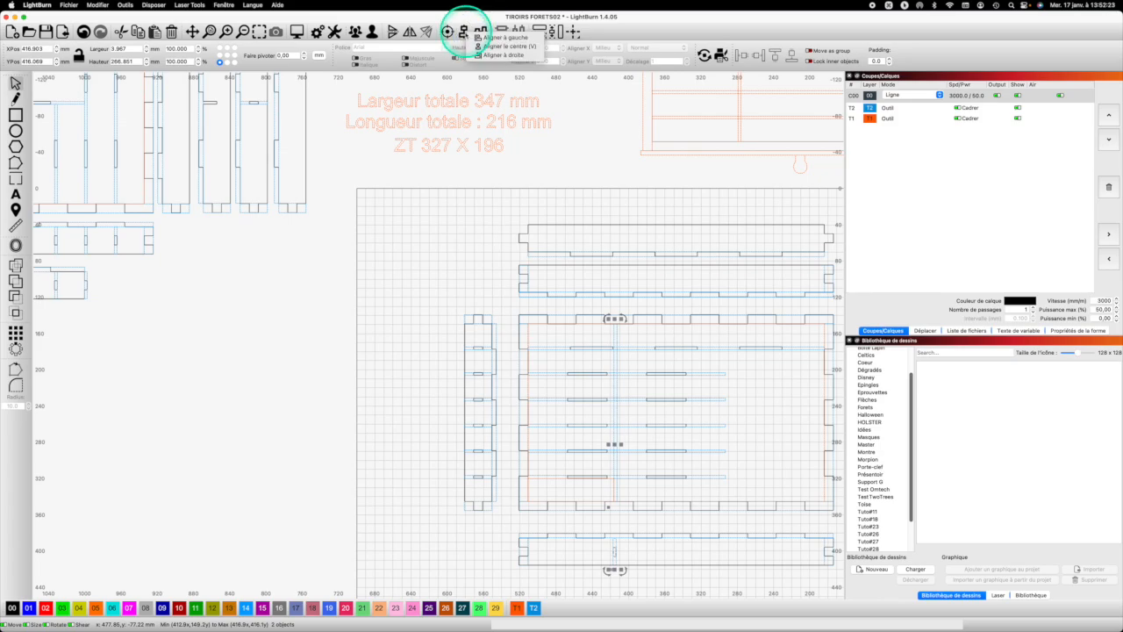
left_click(505, 55)
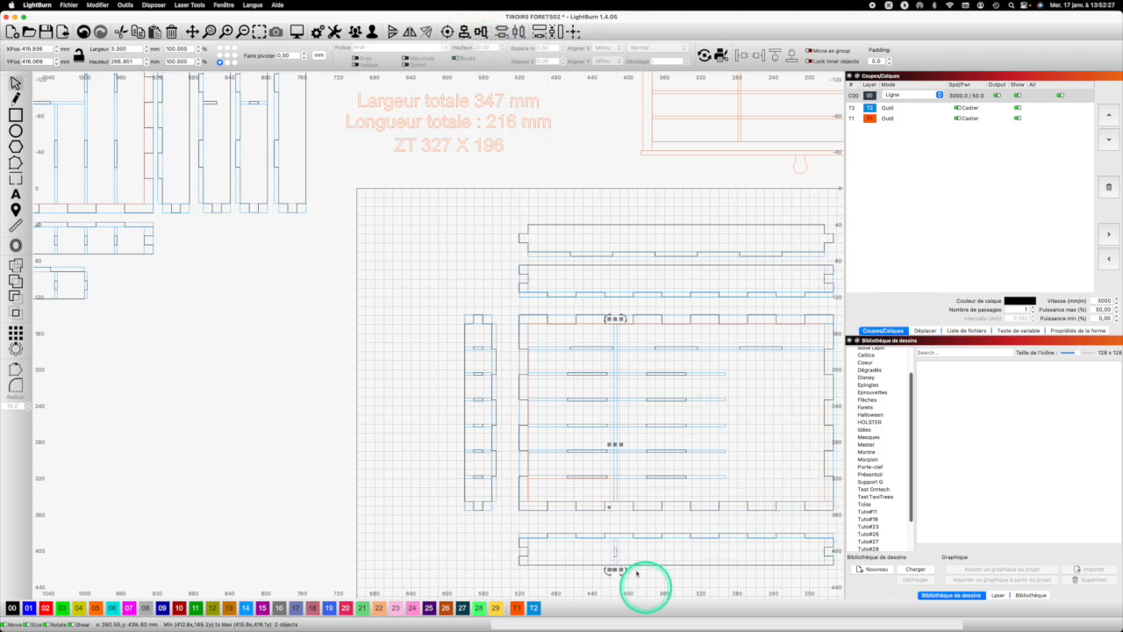
Align the pasted divider outline with the bottom edge of the panel below the base
scroll(620, 506, "up", 4)
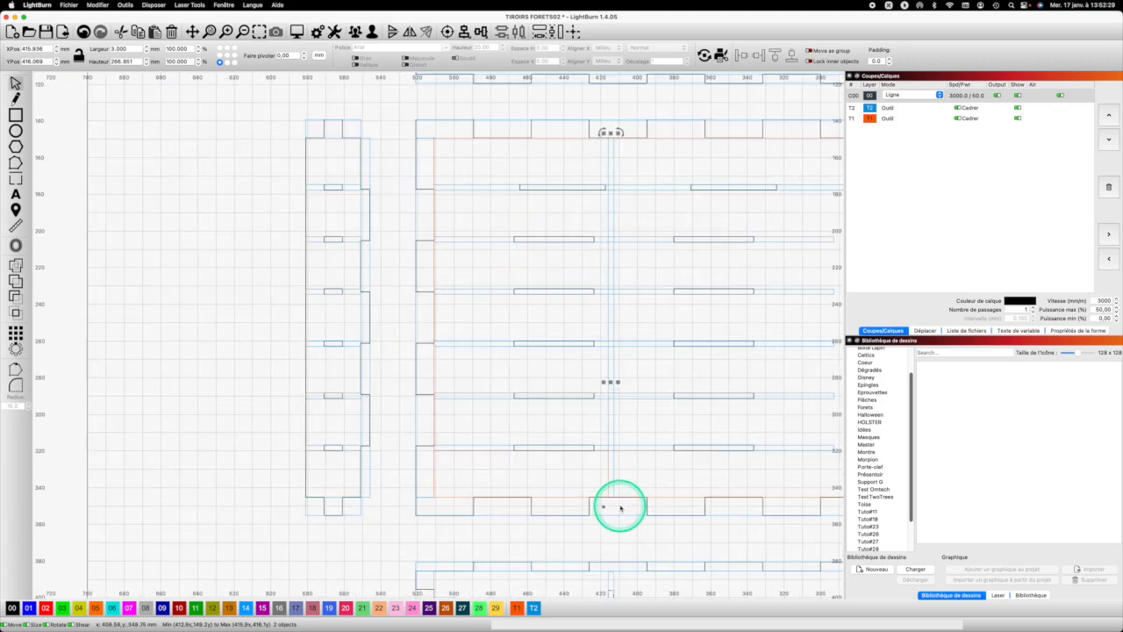
scroll(620, 506, "down", 2)
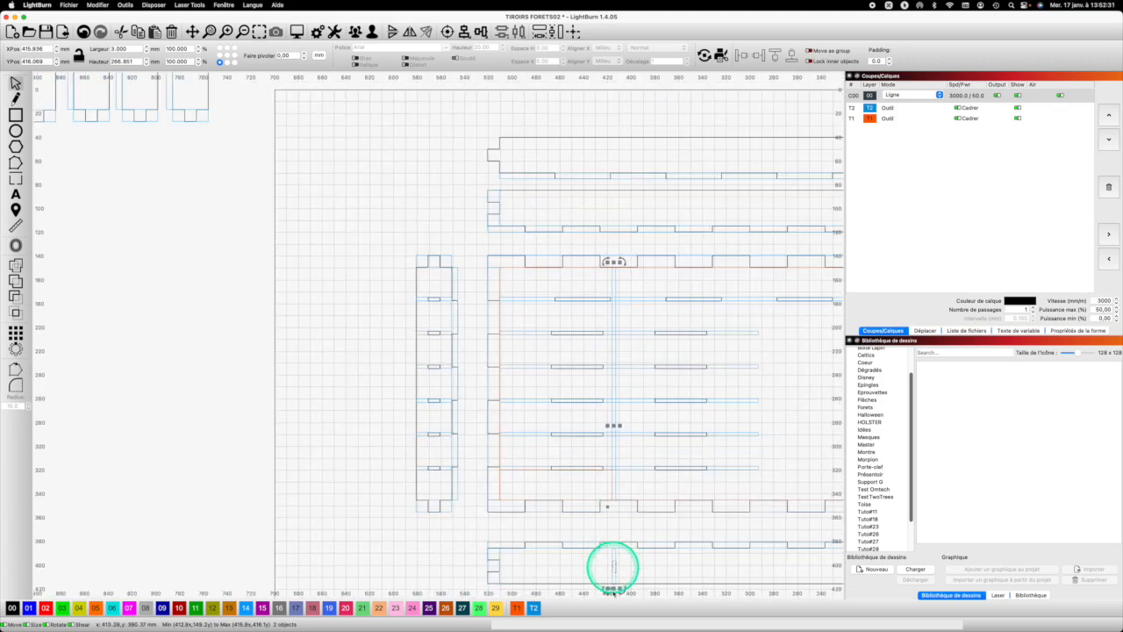
scroll(614, 587, "up", 6)
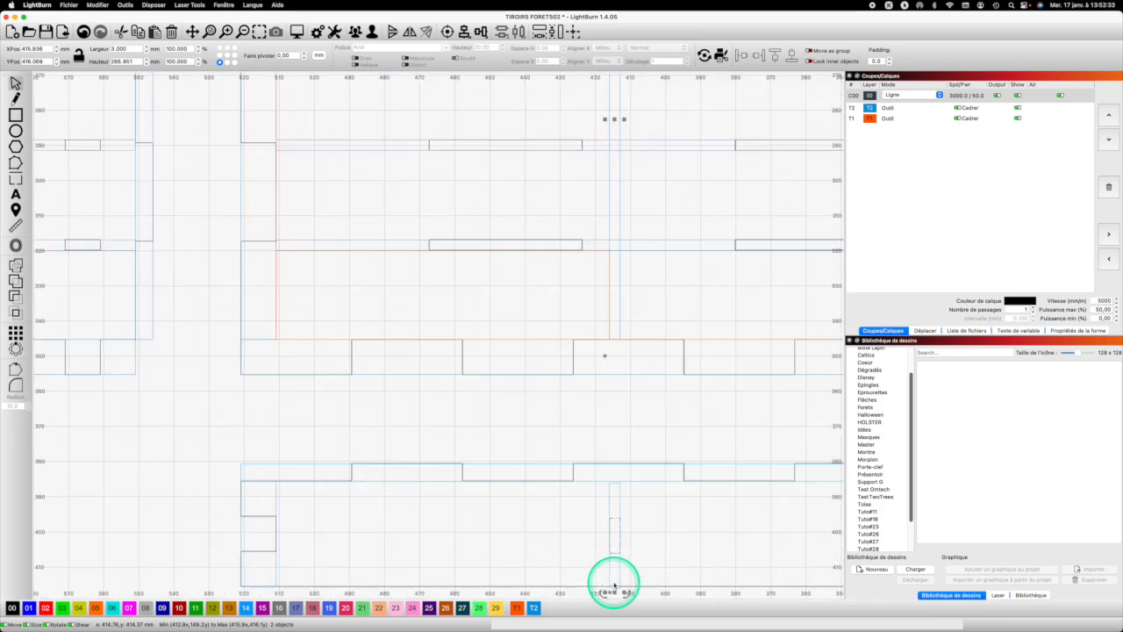
scroll(614, 586, "up", 1)
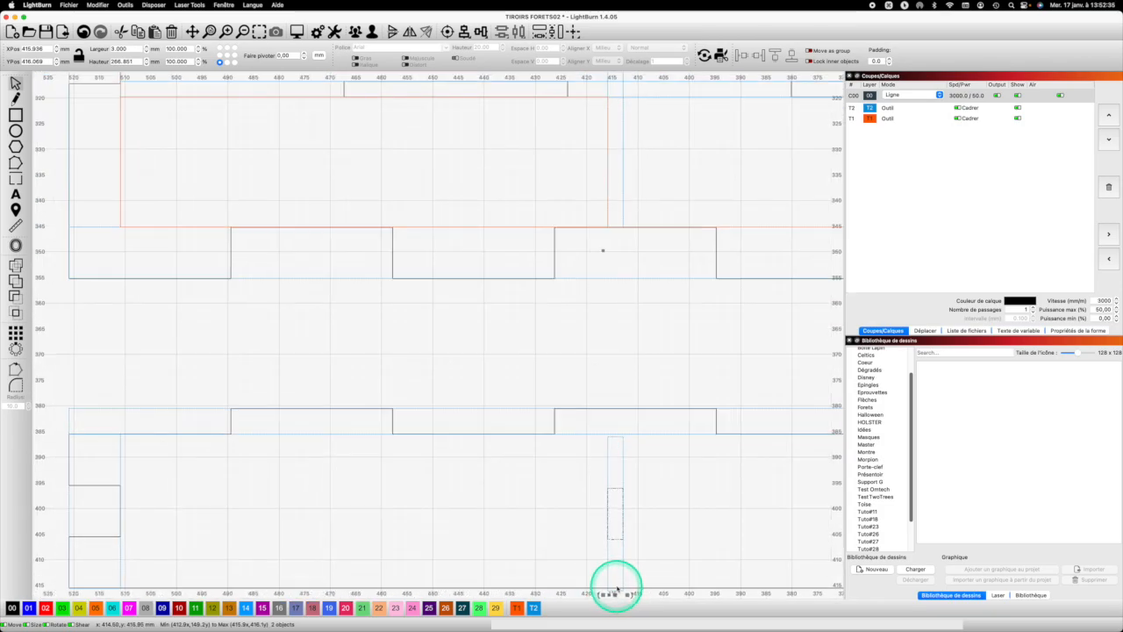
key("shift")
left_click(637, 590, "shift")
scroll(636, 590, "up", 1)
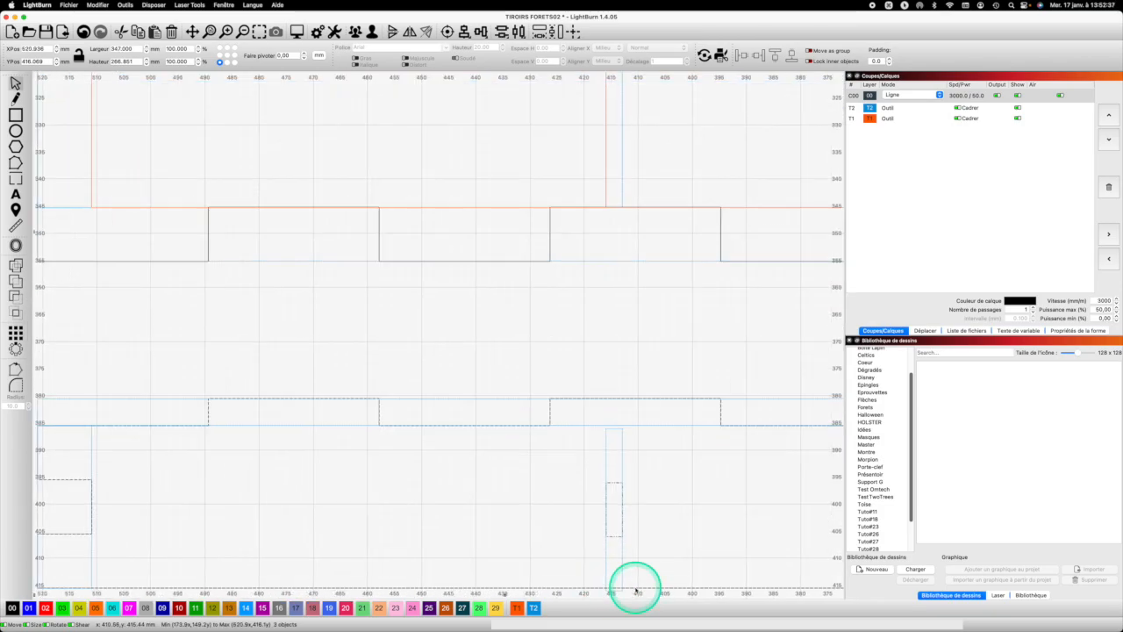
left_click(664, 588, "shift")
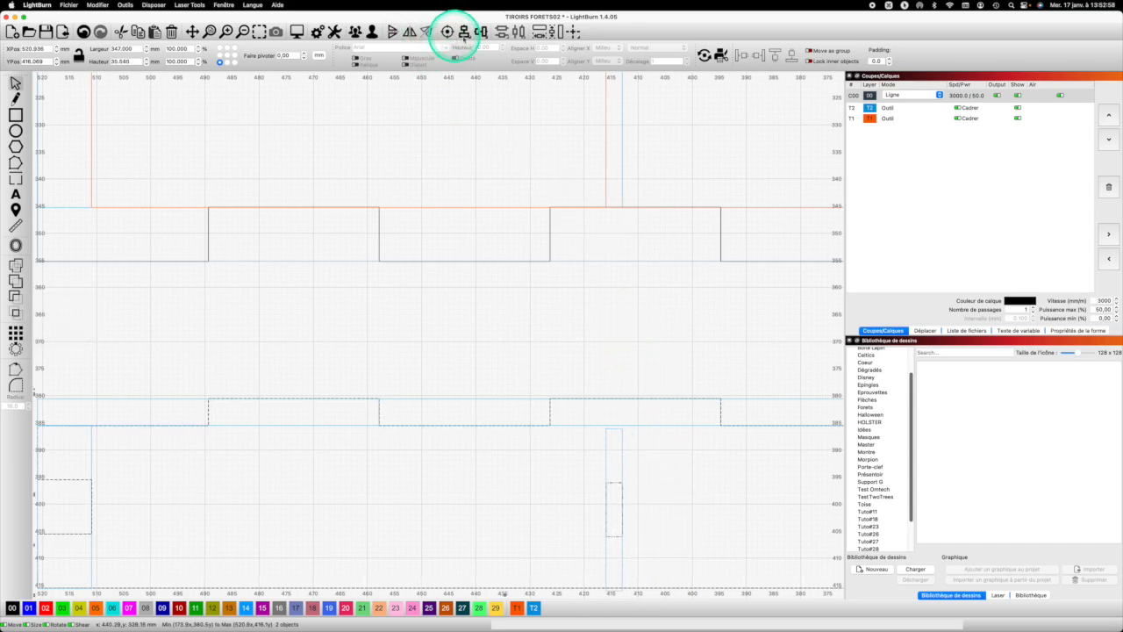
left_click(482, 32)
left_click(509, 63)
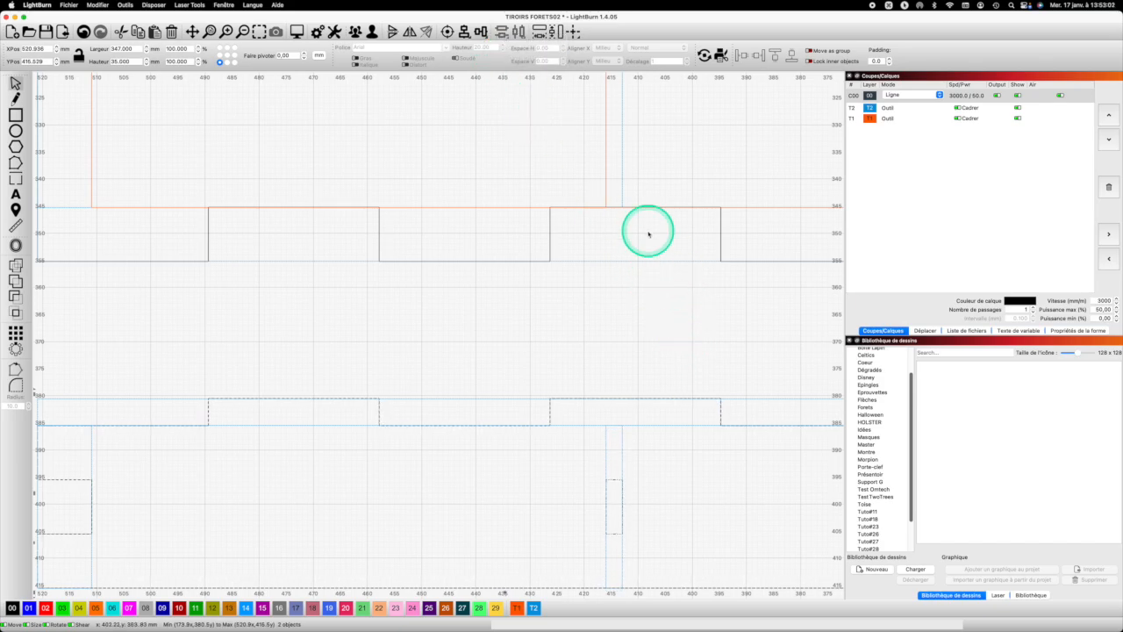
Copy the slotted divider outline onto the tabbed panel just above the base, in line with the base's vertical divider
scroll(645, 296, "down", 3)
scroll(646, 296, "down", 5)
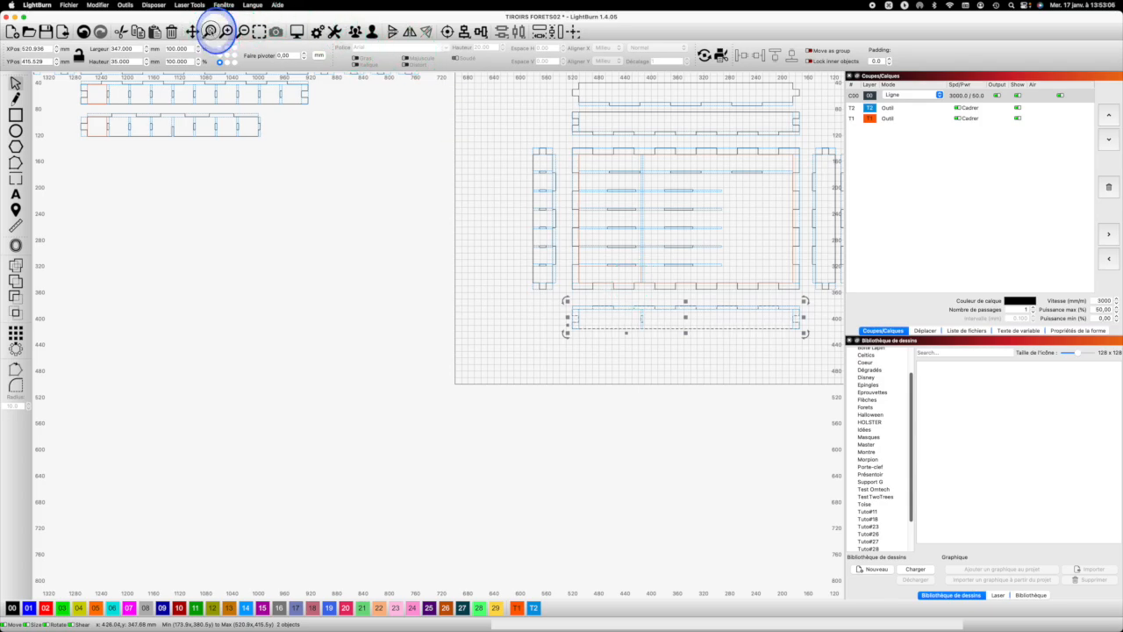
left_click(211, 32)
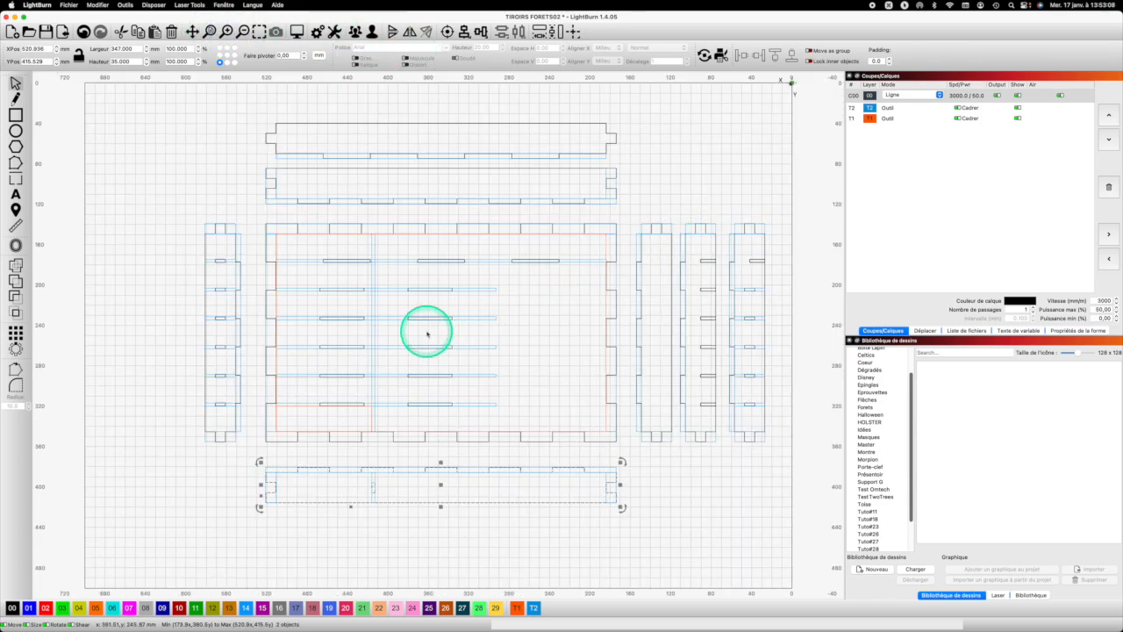
left_click(372, 486)
key("super+c")
key("super+v")
key("super+v")
left_click(478, 32)
left_click(494, 55)
Align the copied divider outline with the top edge of the panel just above the base
left_click(375, 185)
left_click(375, 185)
left_click(388, 168, "shift")
key("super+c")
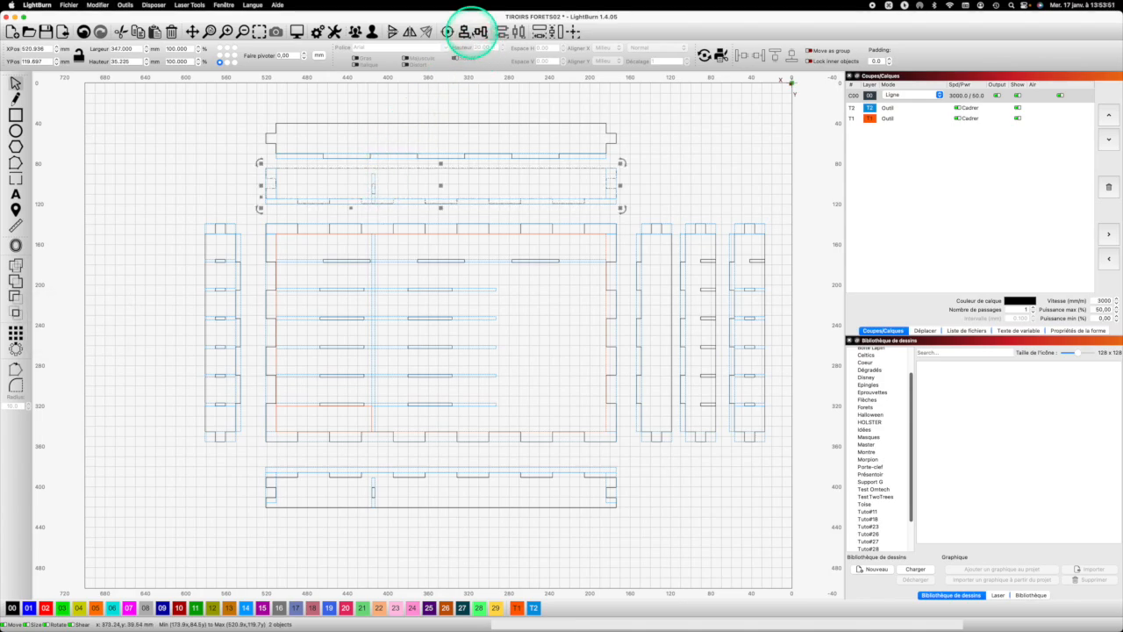
left_click(480, 31)
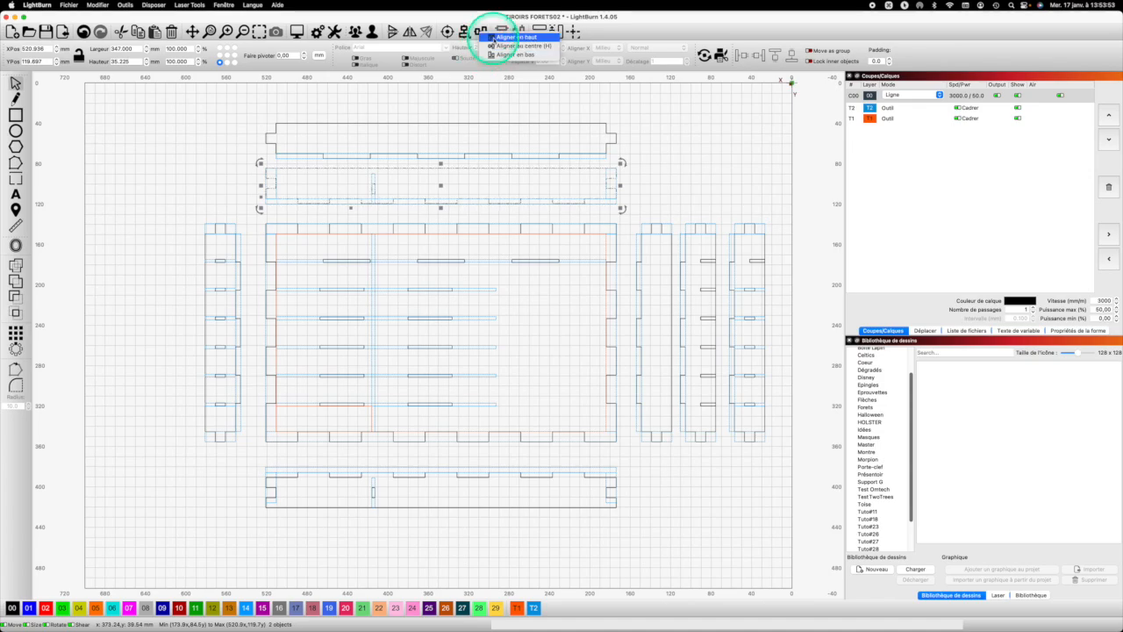
left_click(496, 39)
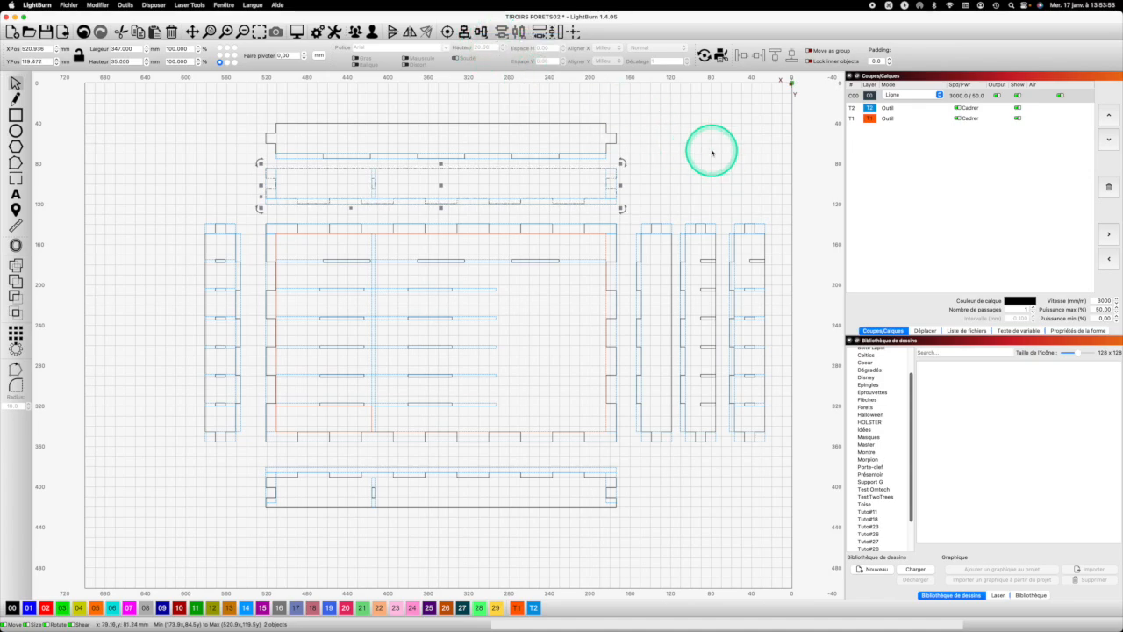
left_click(712, 153)
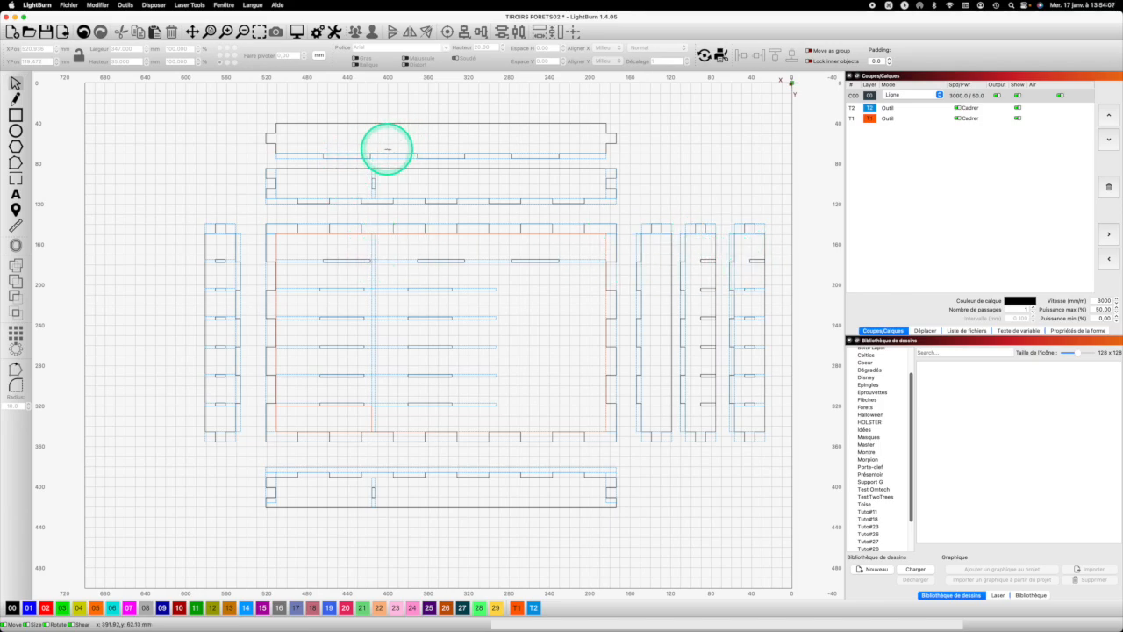
Copy the uppermost 15 × 3 mm slot from the side panel onto the full-width divider panel
left_click(716, 261)
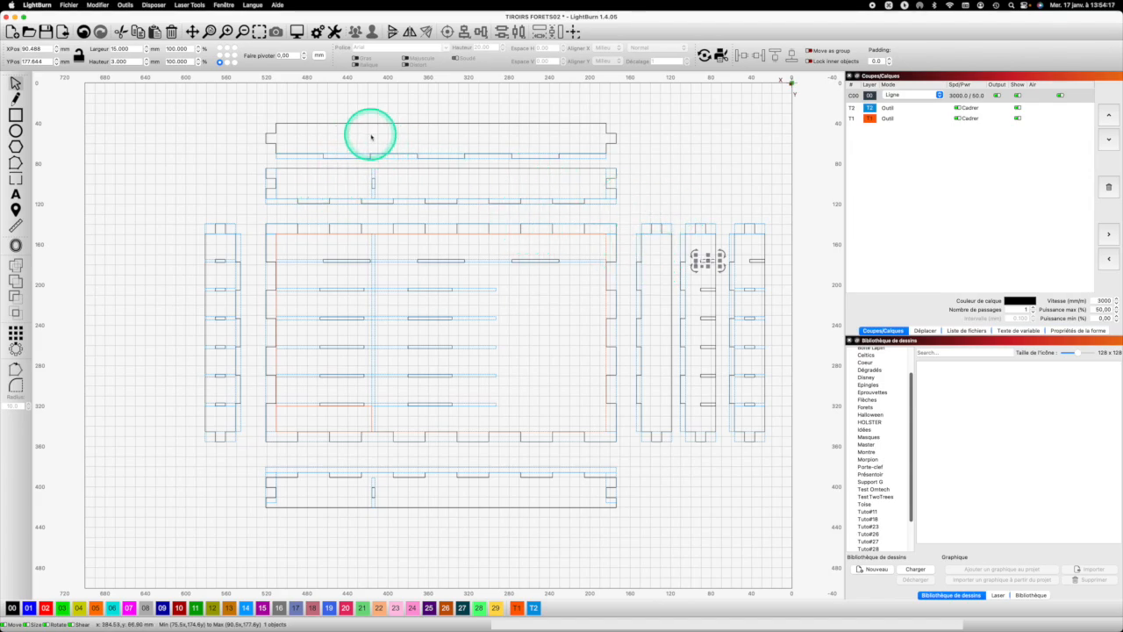
key("super+v")
key("super+v")
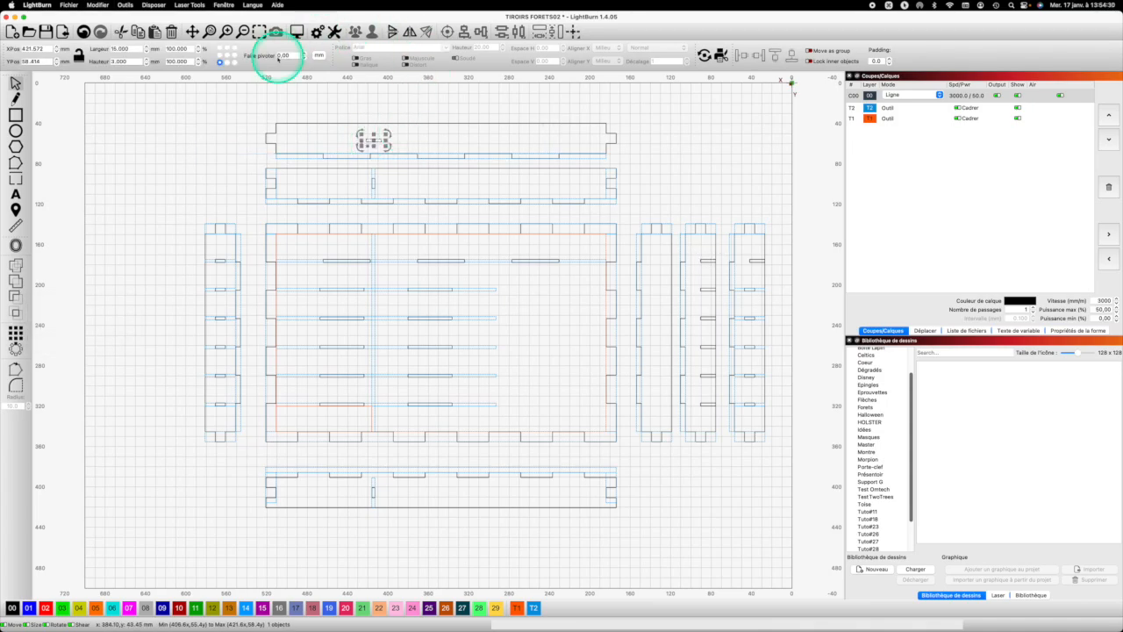
Rotate the copied 15 × 3 mm slot by 90° and align it horizontally with the slotted divider outline in the panel below
left_click_drag(290, 54, 261, 50)
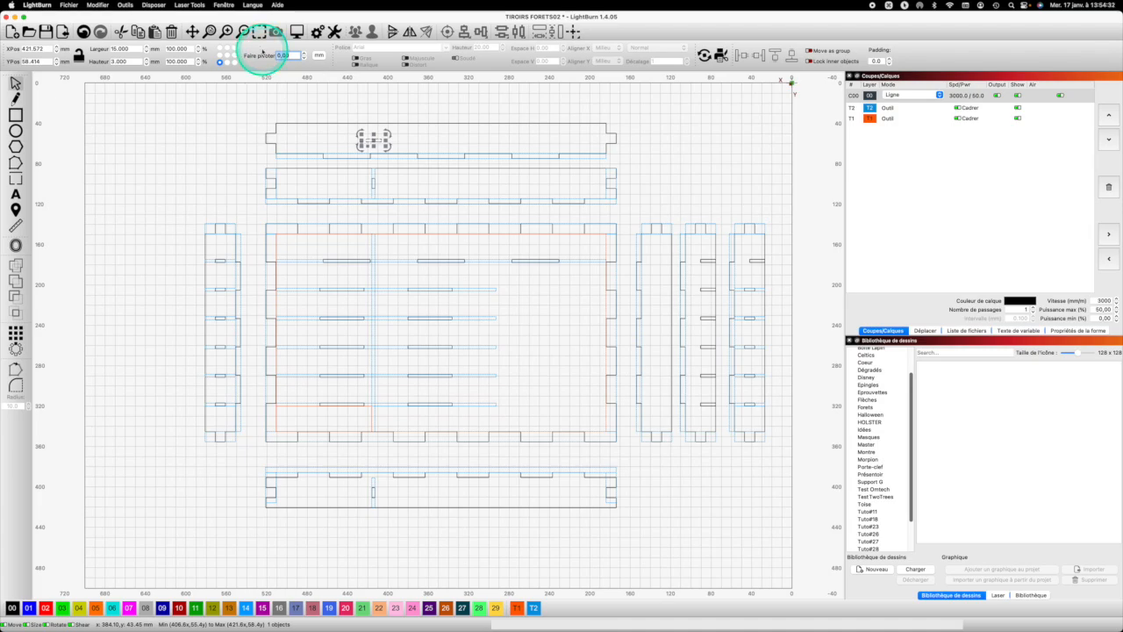
type("90")
key("Return")
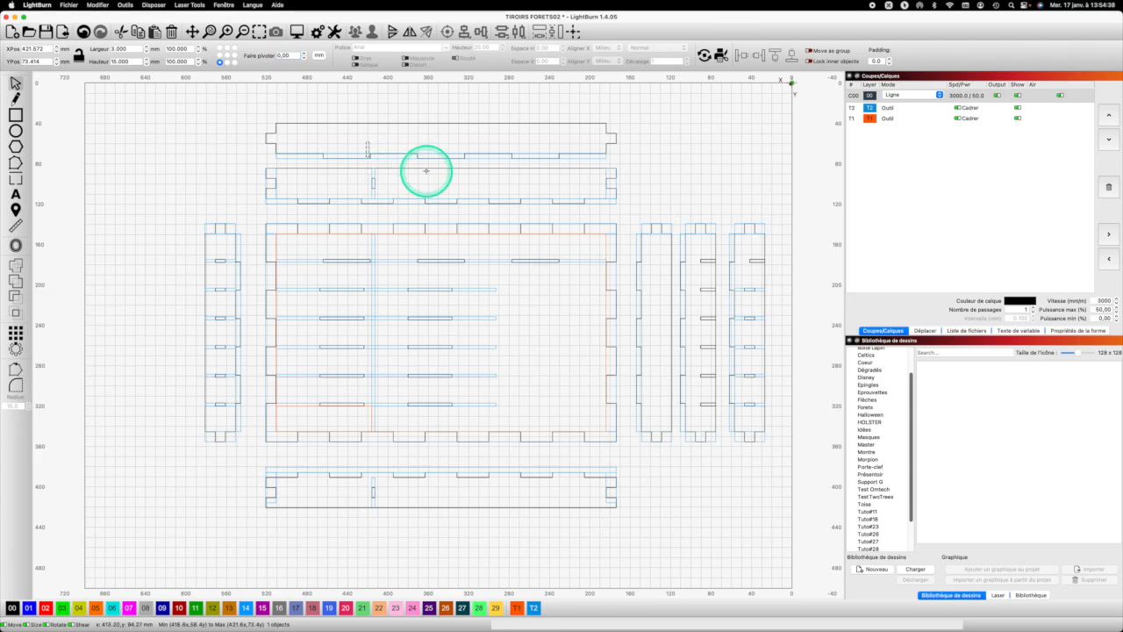
left_click(375, 178, "shift")
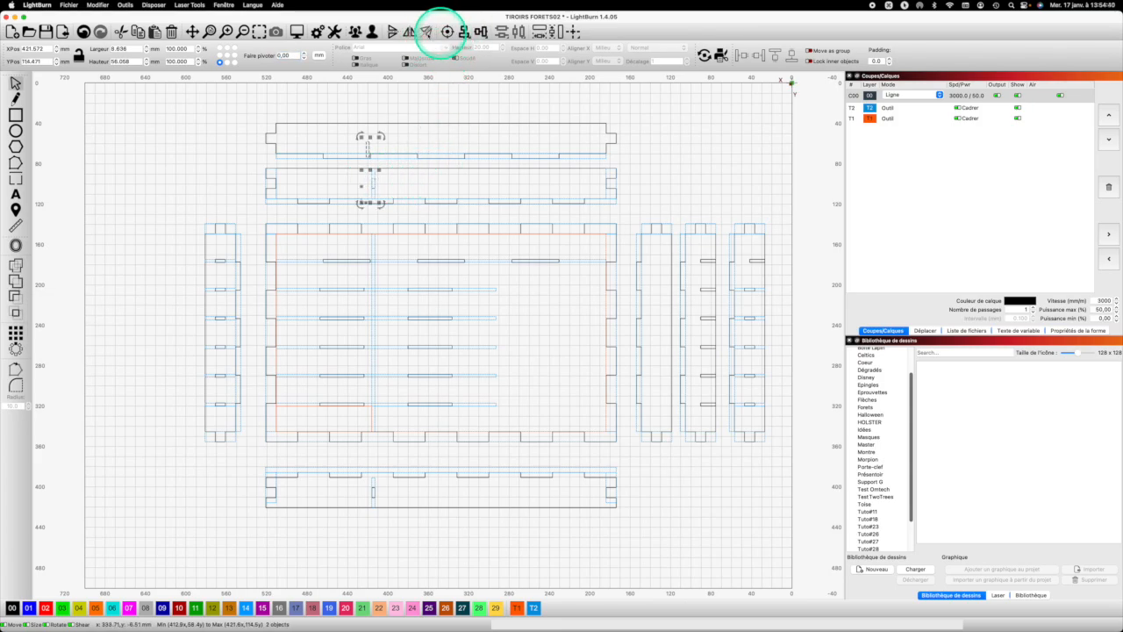
left_click_drag(480, 31, 500, 60)
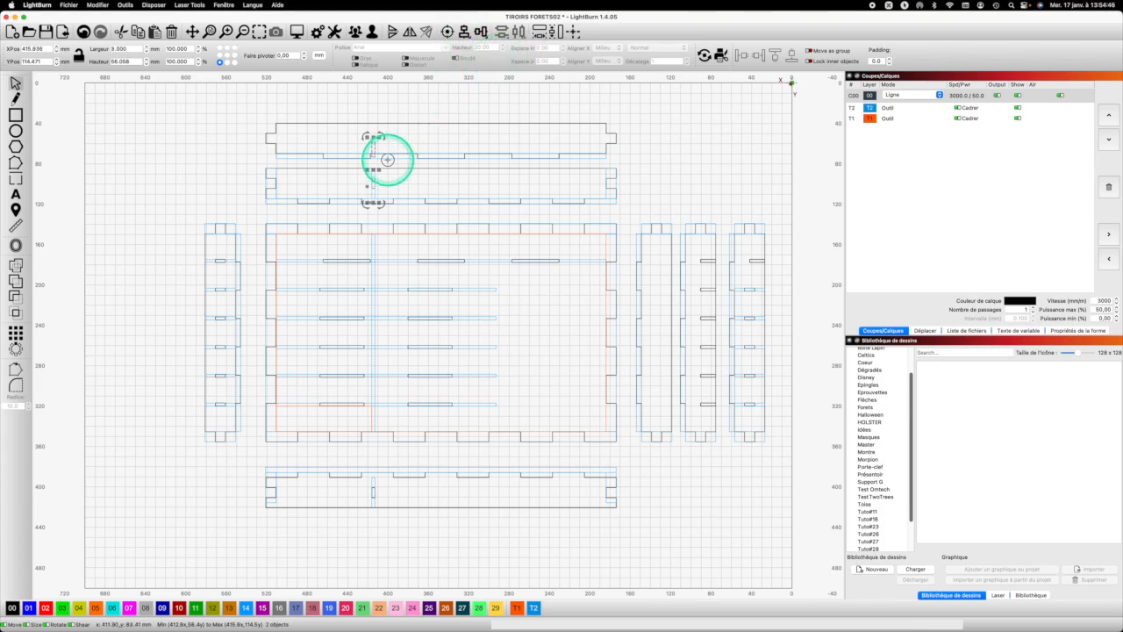
Move the copied 15 × 3 mm slot up so its lower end meets the recessed lower edge of the full-width divider panel
left_click(371, 155)
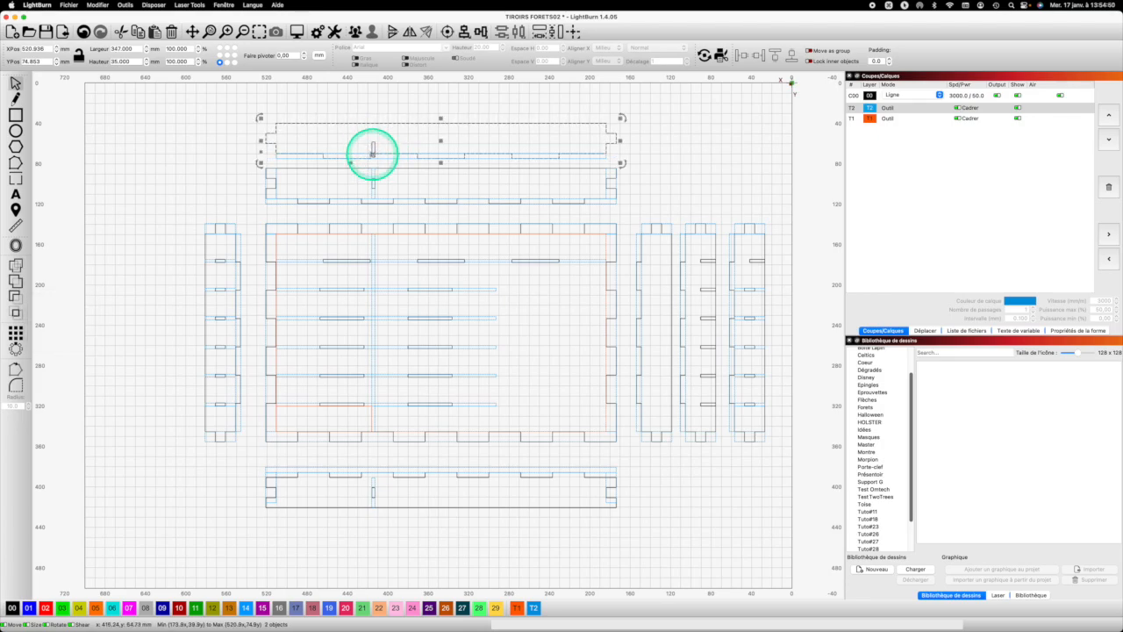
scroll(372, 154, "up", 10)
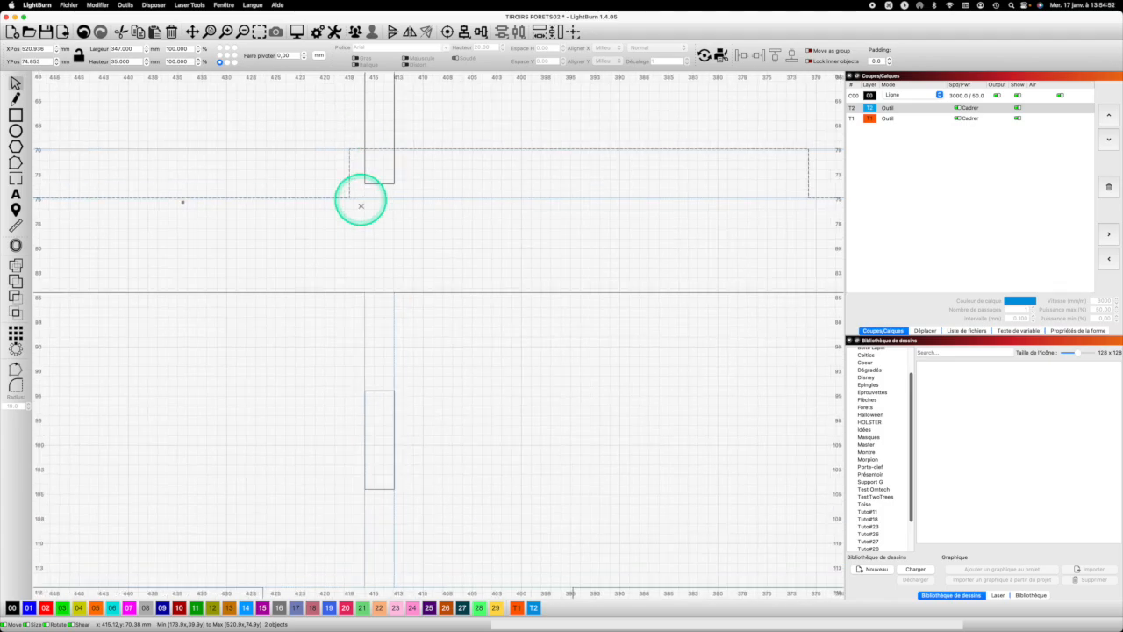
left_click(379, 182)
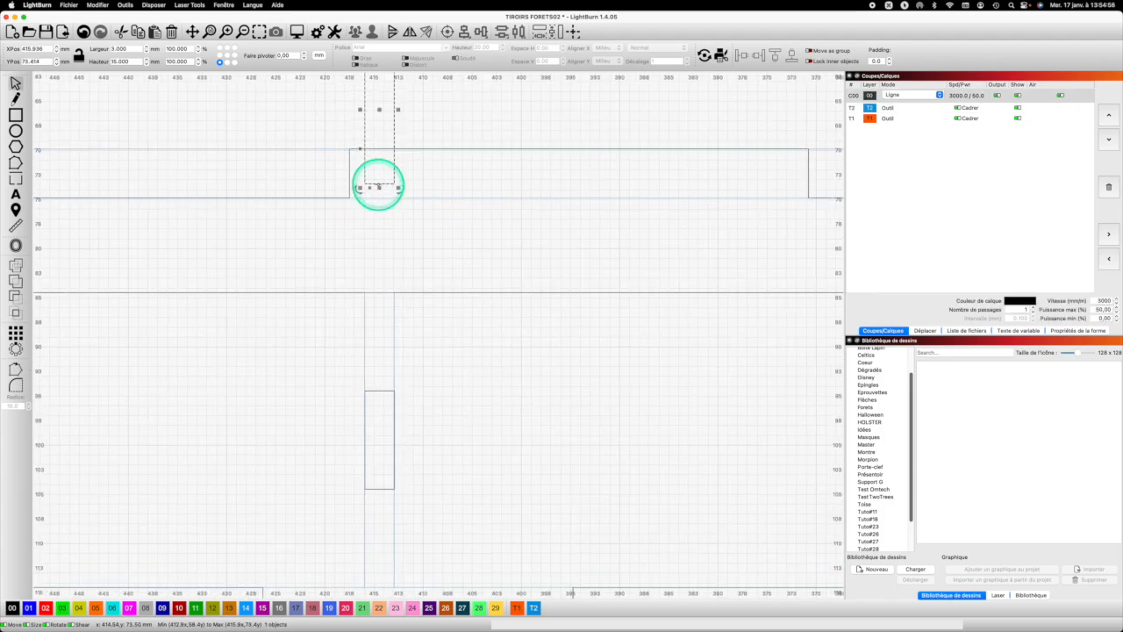
left_click_drag(379, 184, 378, 151)
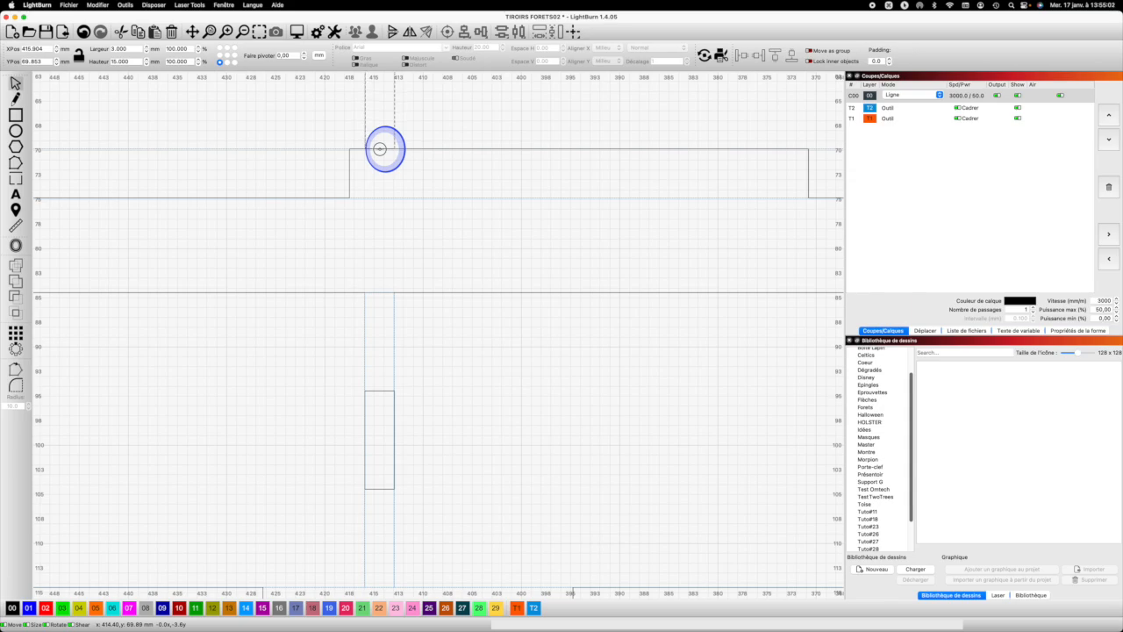
left_click_drag(380, 149, 381, 149)
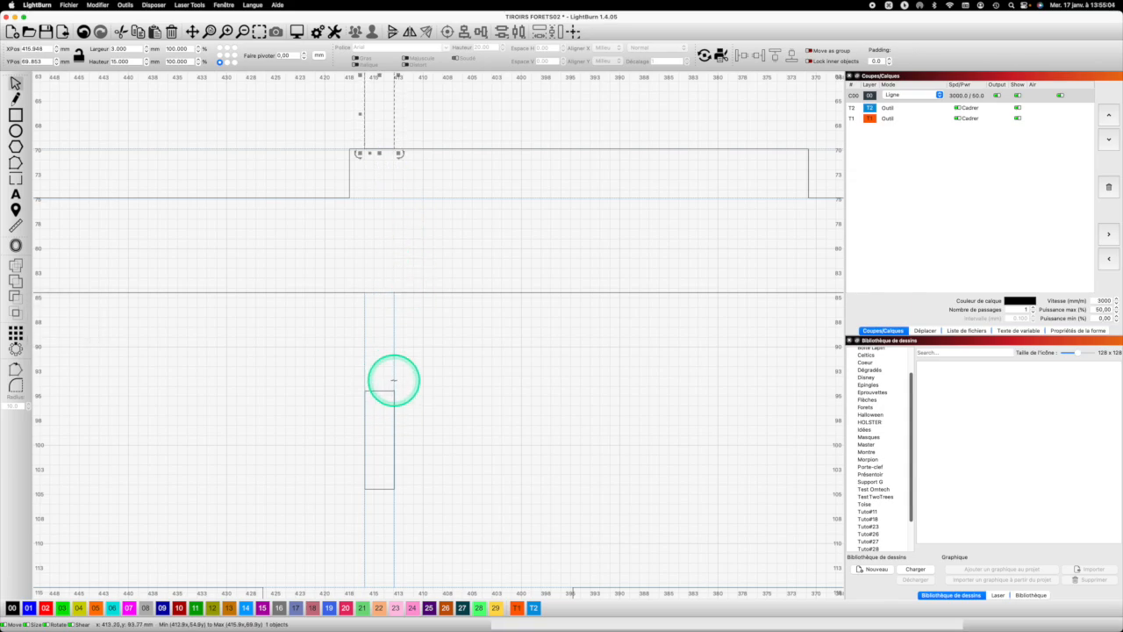
Right-align the moved slot with the slotted divider outline in the panel below
left_click(404, 366)
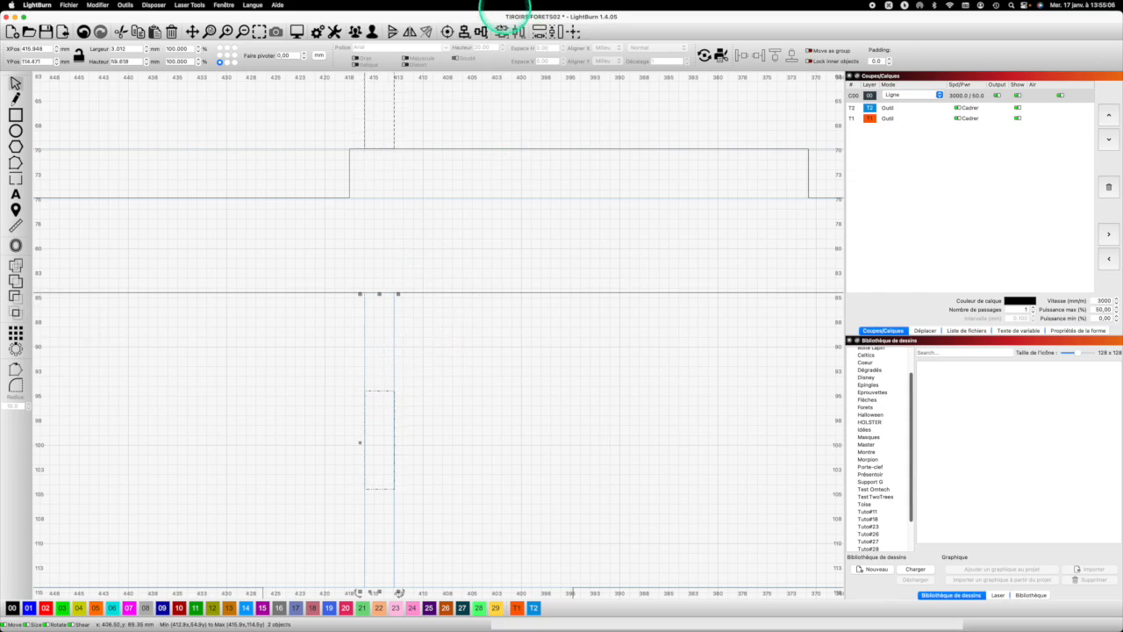
left_click(481, 33)
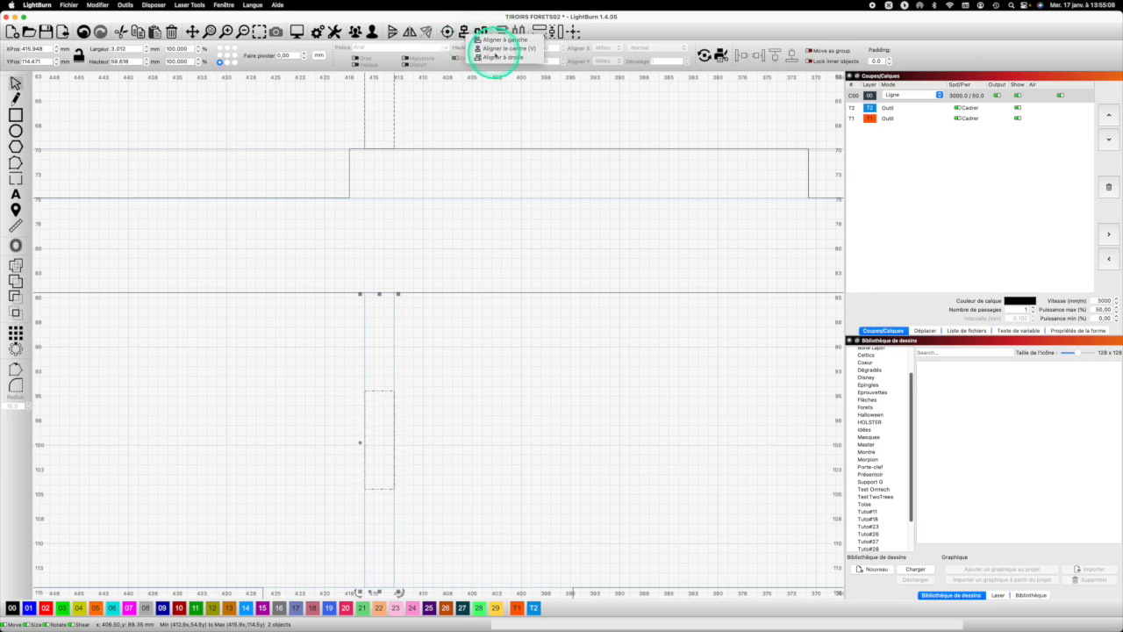
left_click(499, 58)
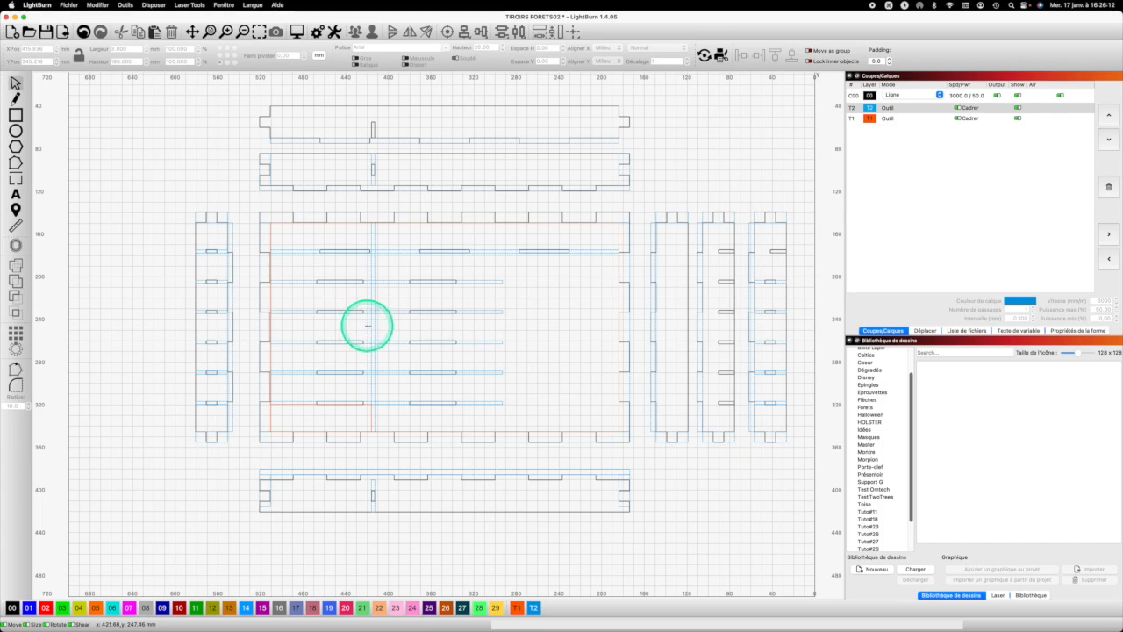
Draw a narrow upright rectangle about 5.5 × 56 mm in the empty area outside the leftmost side panel
left_click(373, 324)
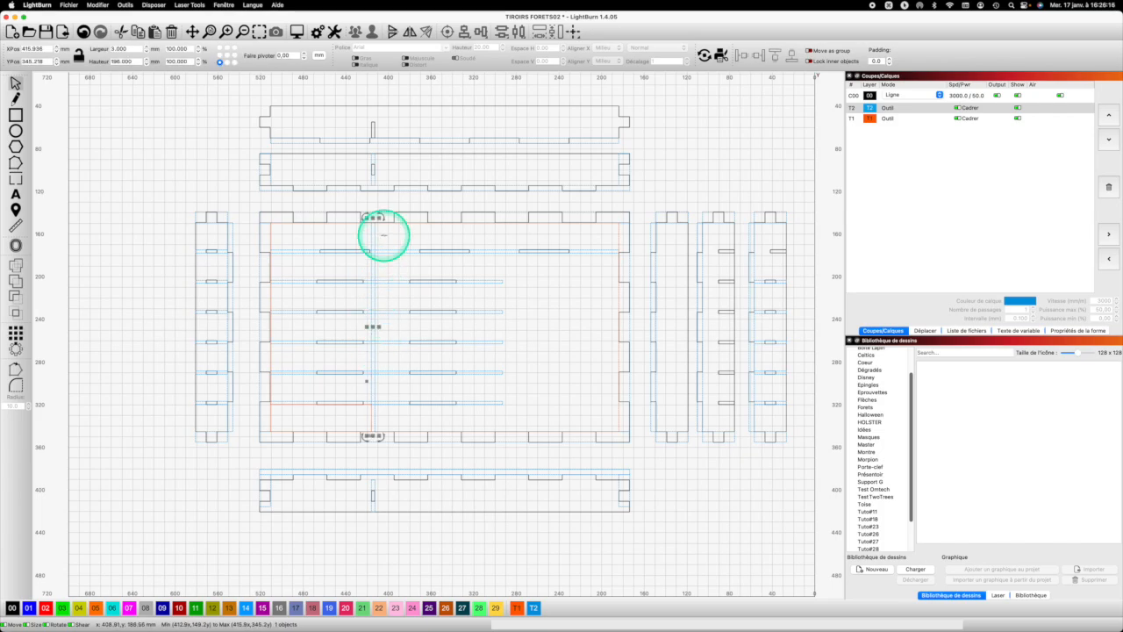
scroll(372, 233, "up", 1)
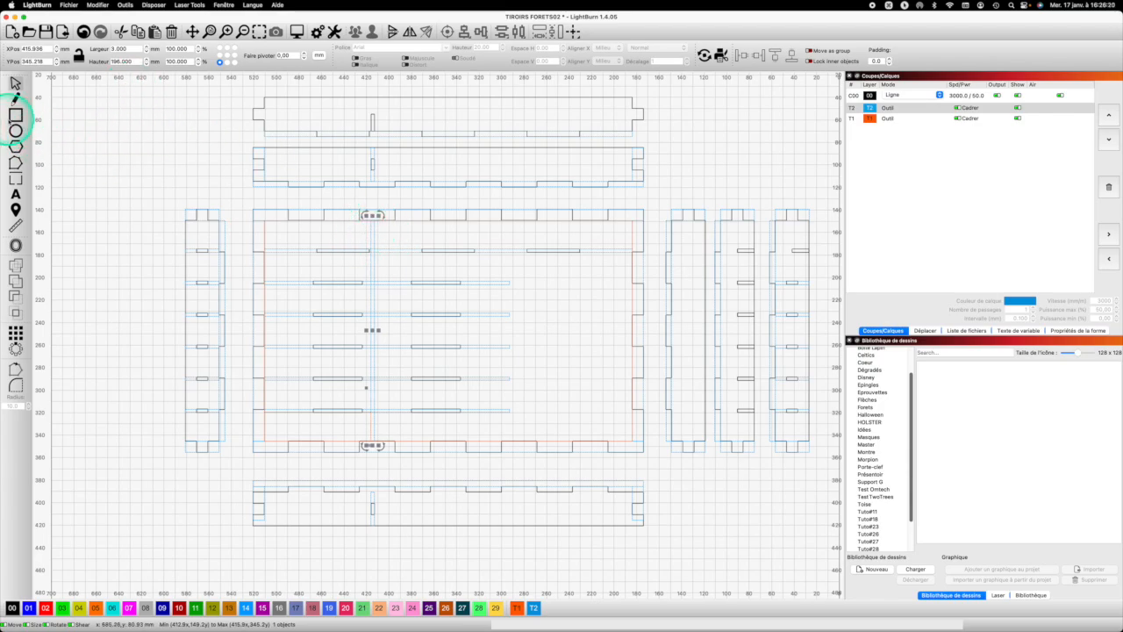
left_click(15, 114)
left_click_drag(152, 236, 160, 299)
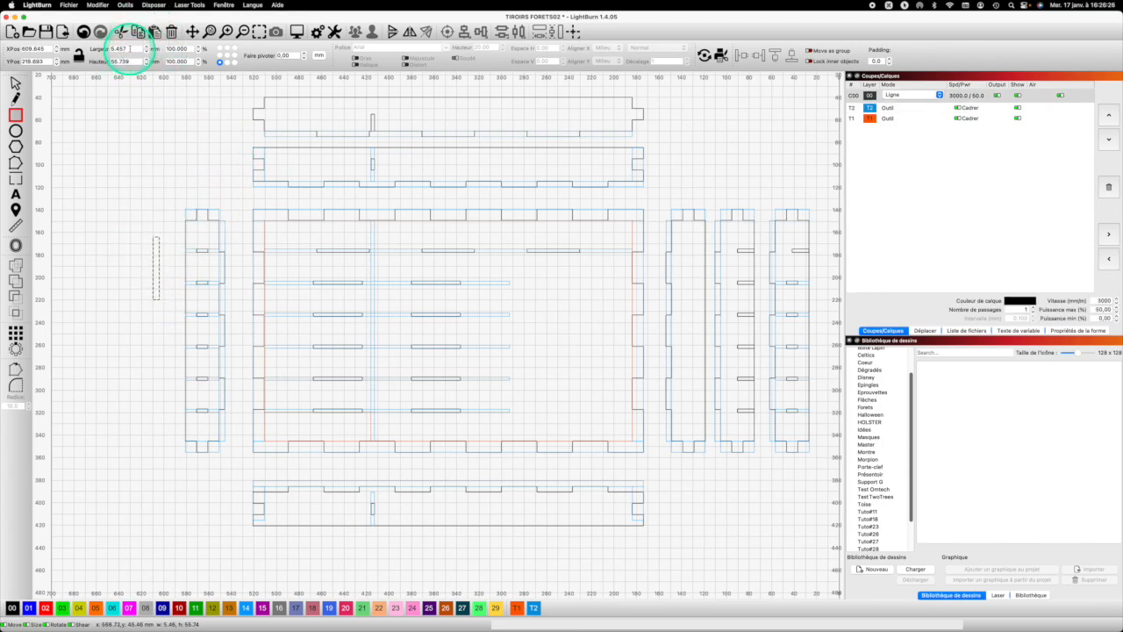
Set the new rectangle's width to 3 mm and its height to 196/7 mm
left_click_drag(129, 47, 94, 47)
type("1")
key("Tab")
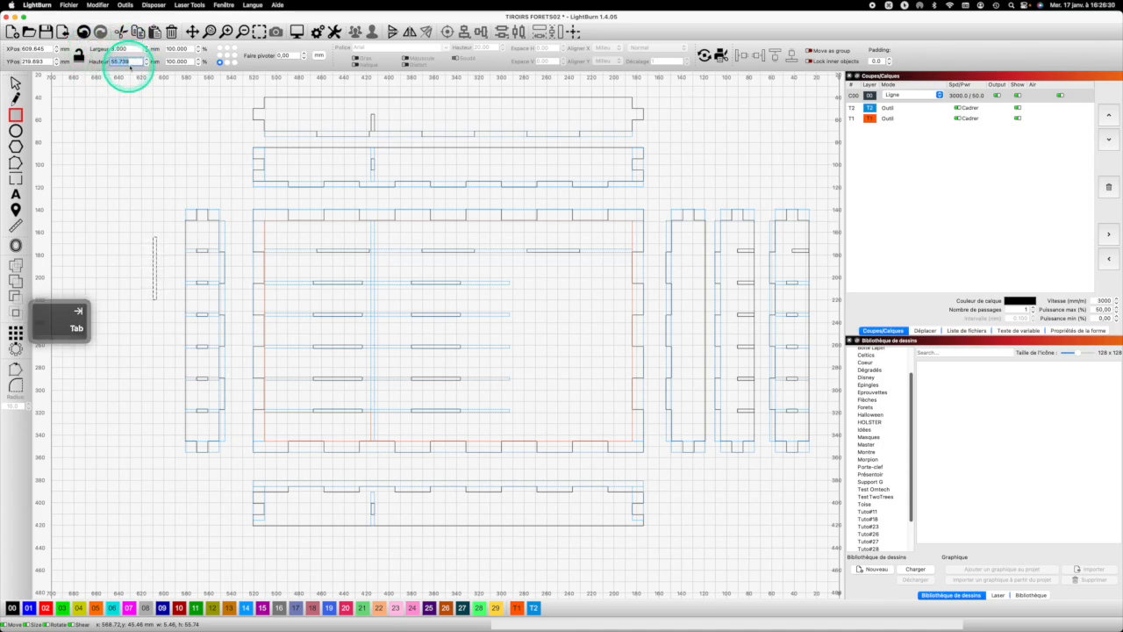
left_click_drag(130, 61, 99, 63)
type("196")
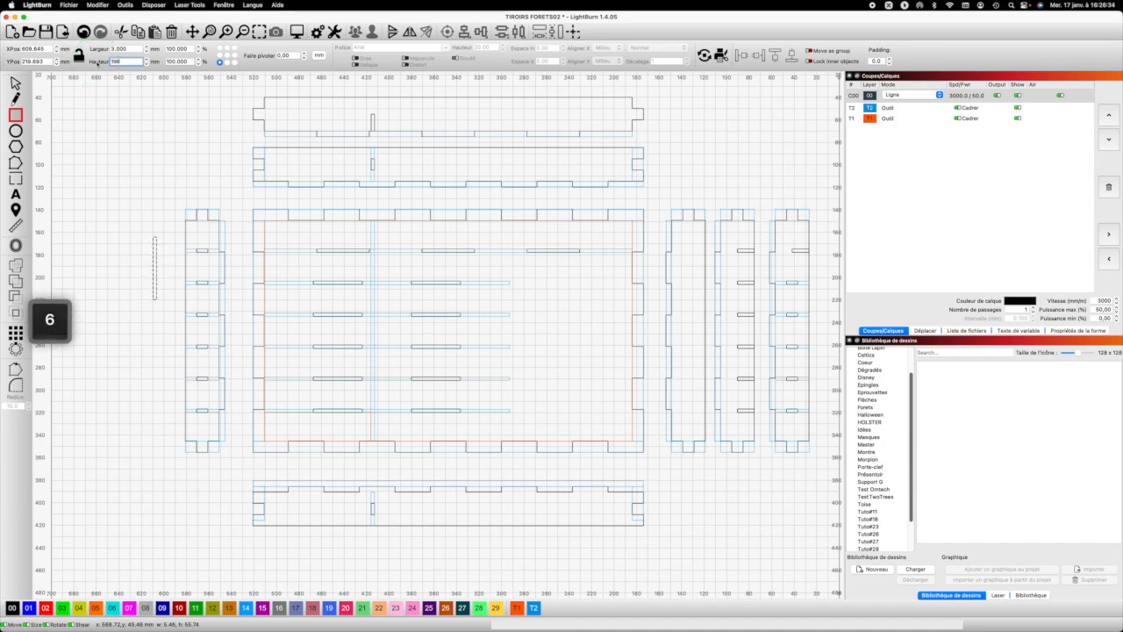
type("/7")
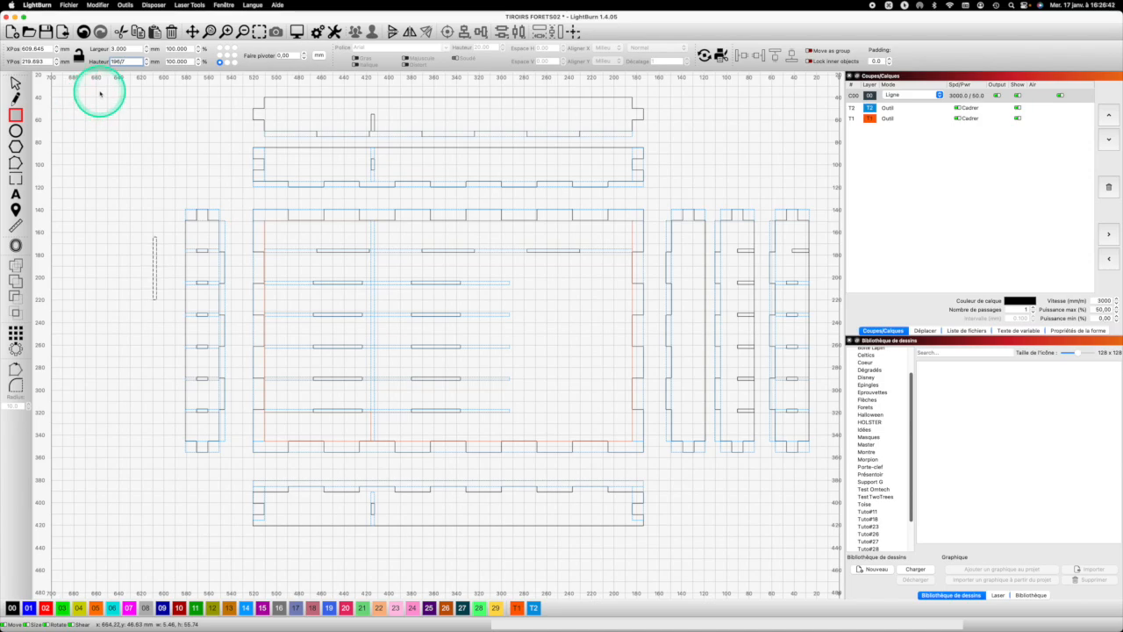
key("Return")
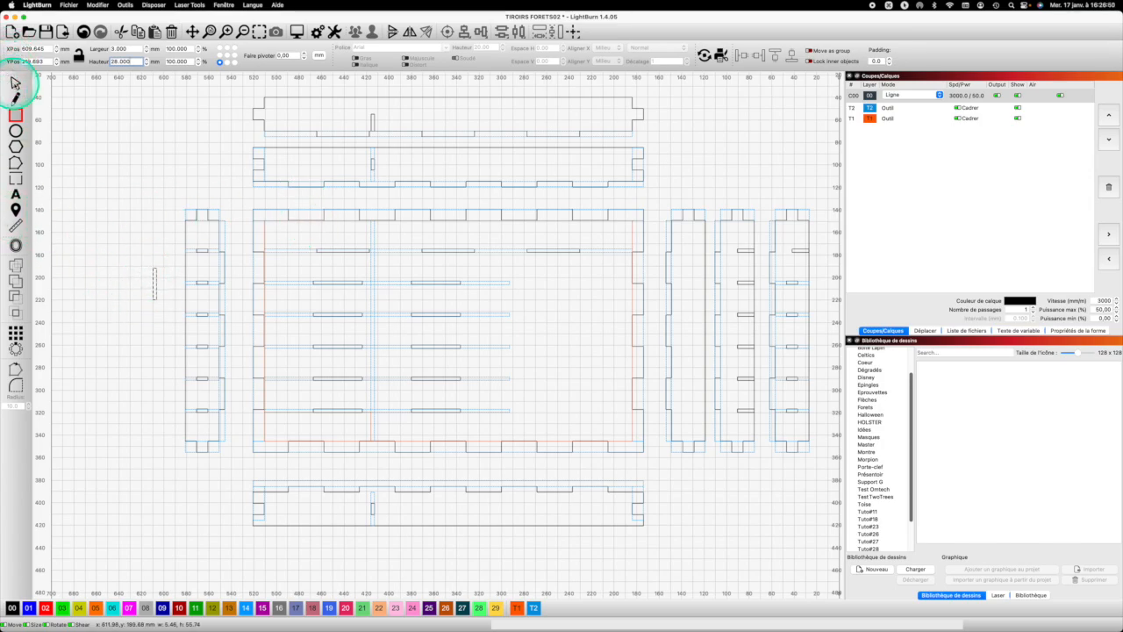
Move the 3 × 28 mm rectangle onto the base's vertical divider, flush with the divider's upper end
left_click(15, 83)
left_click(155, 283)
left_click(156, 269)
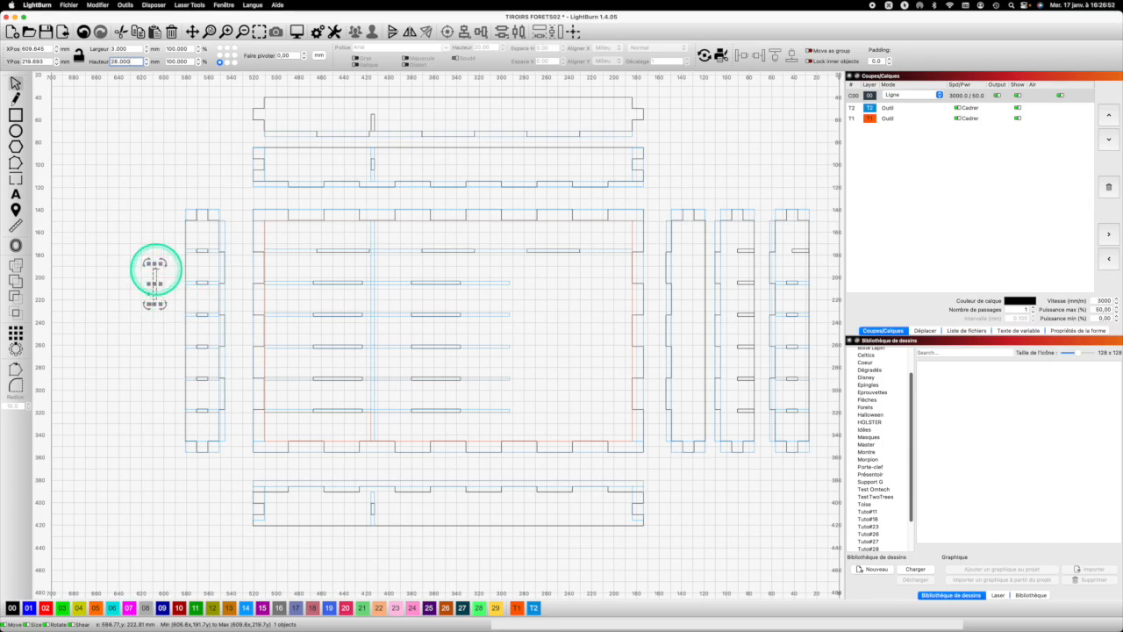
left_click_drag(156, 269, 374, 221)
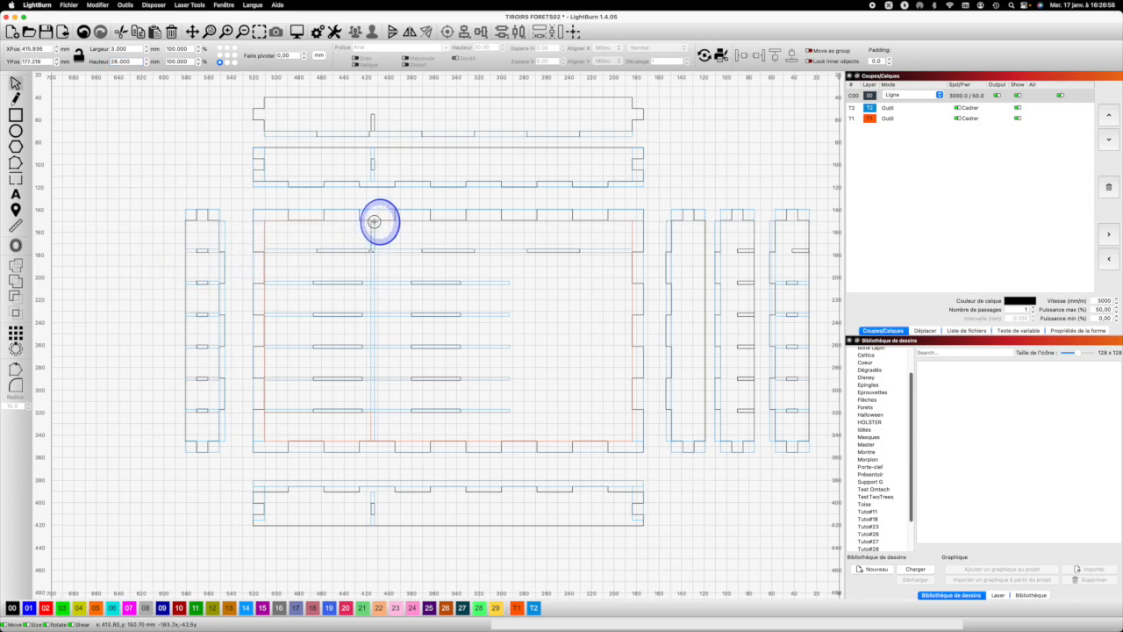
left_click_drag(373, 221, 376, 220)
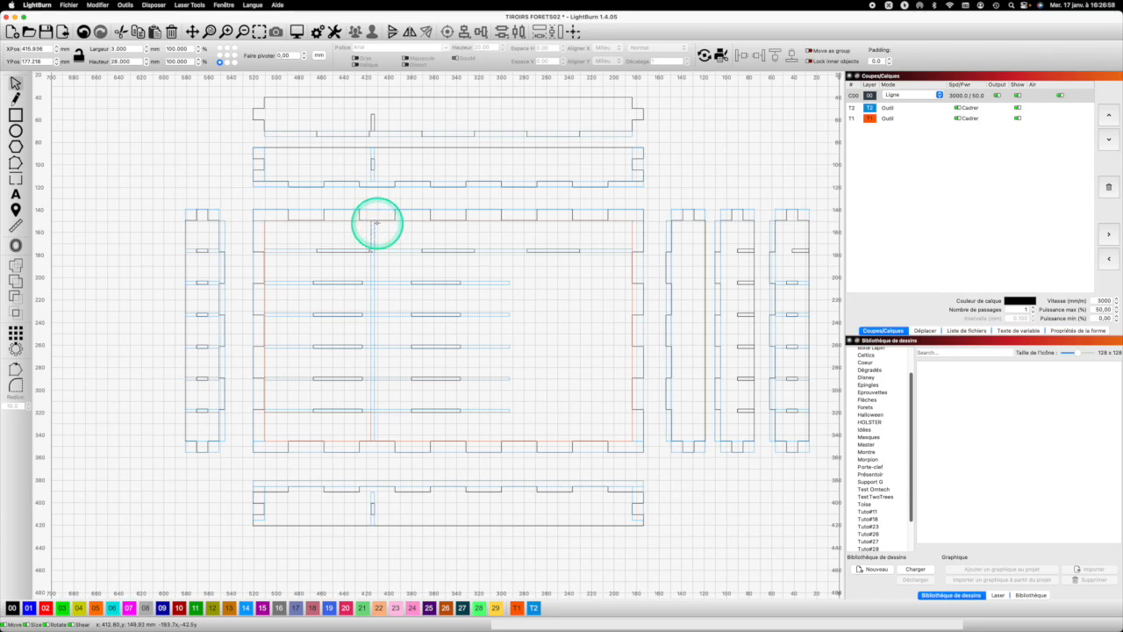
Shift the 3 × 28 mm rectangle down the vertical divider by adding 28 mm to its Y position
scroll(368, 236, "up", 5)
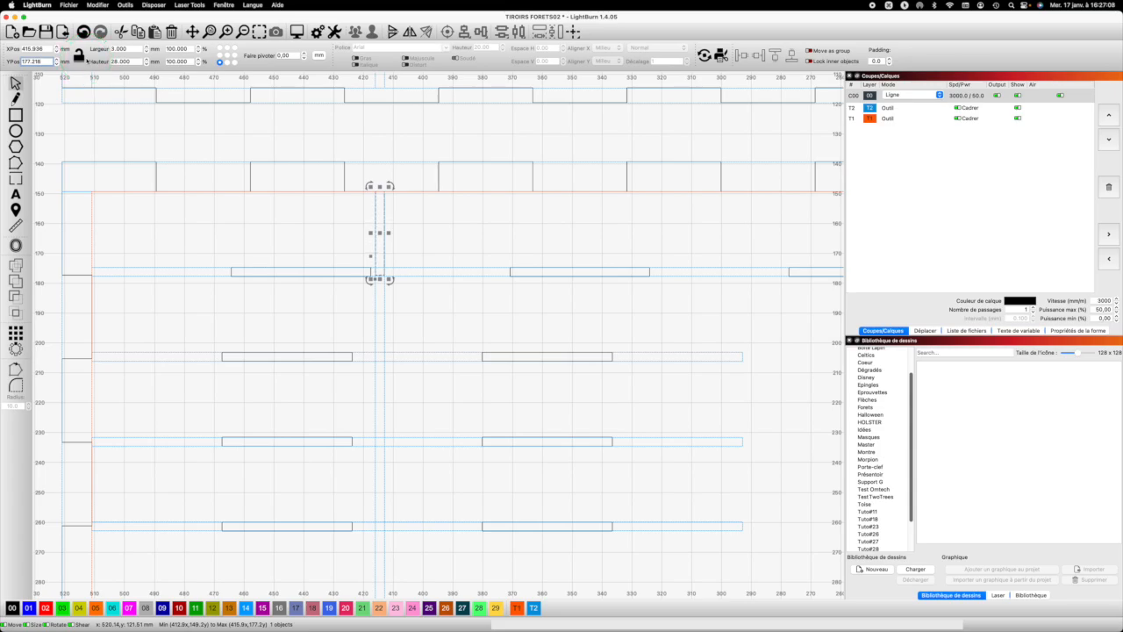
type("+28")
key("Return")
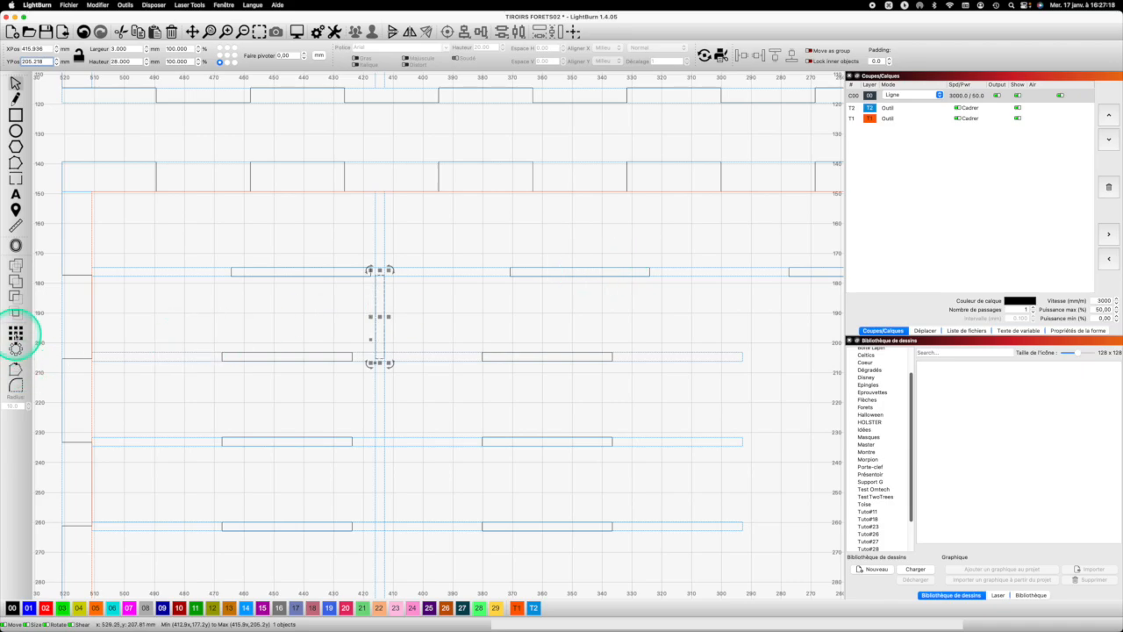
Try to create a grid array of the rectangle with 3 rows and 28 mm vertical spacing
left_click(16, 335)
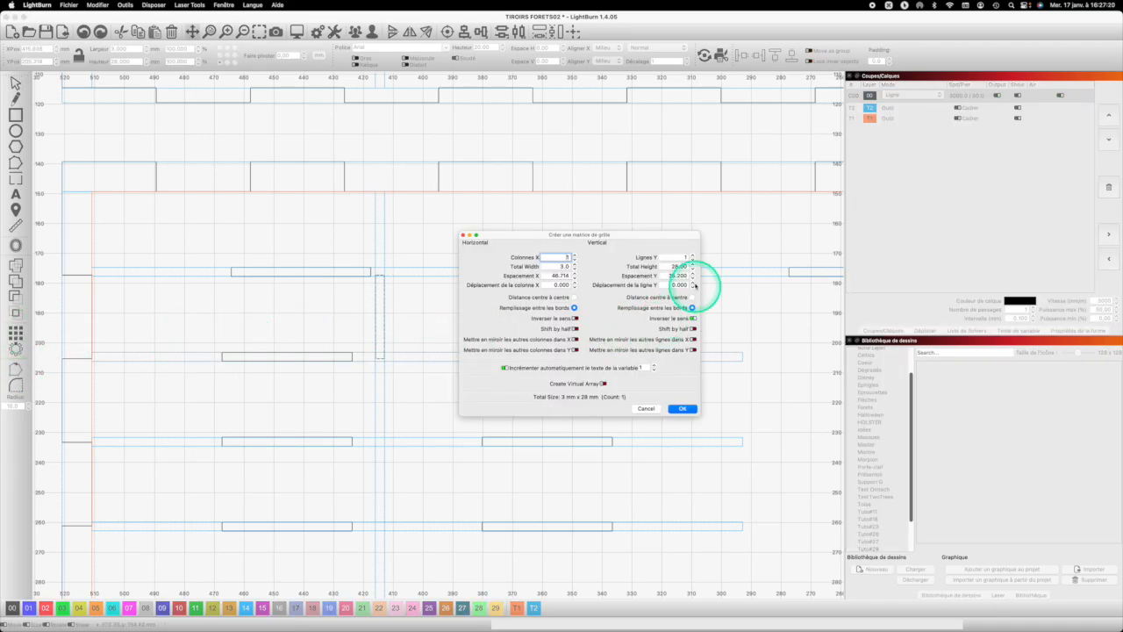
left_click(688, 256)
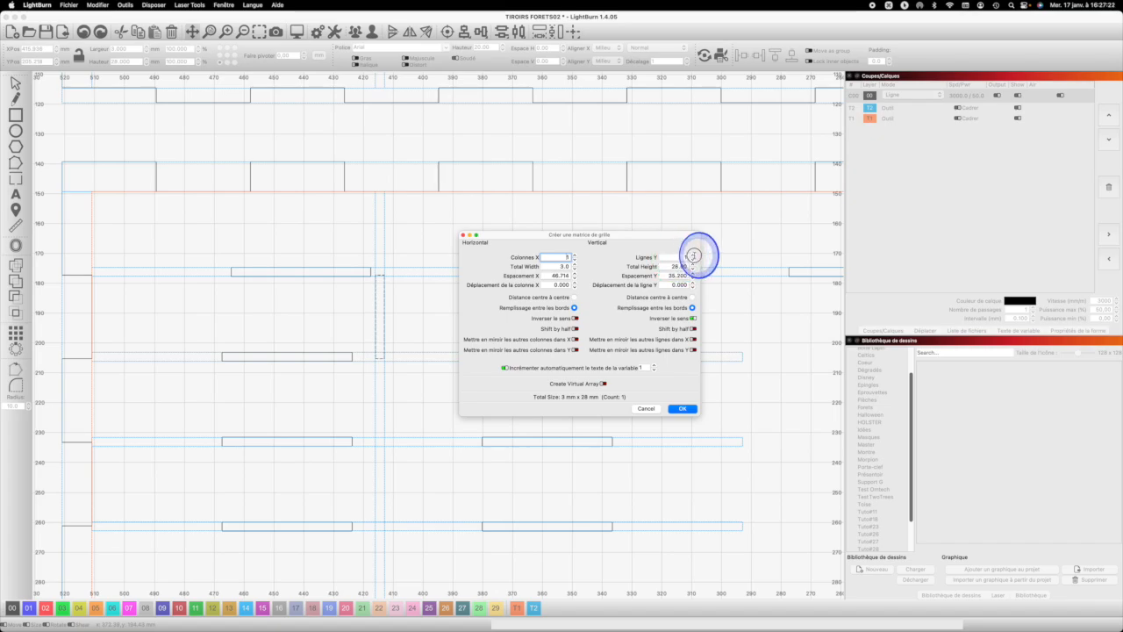
type("3")
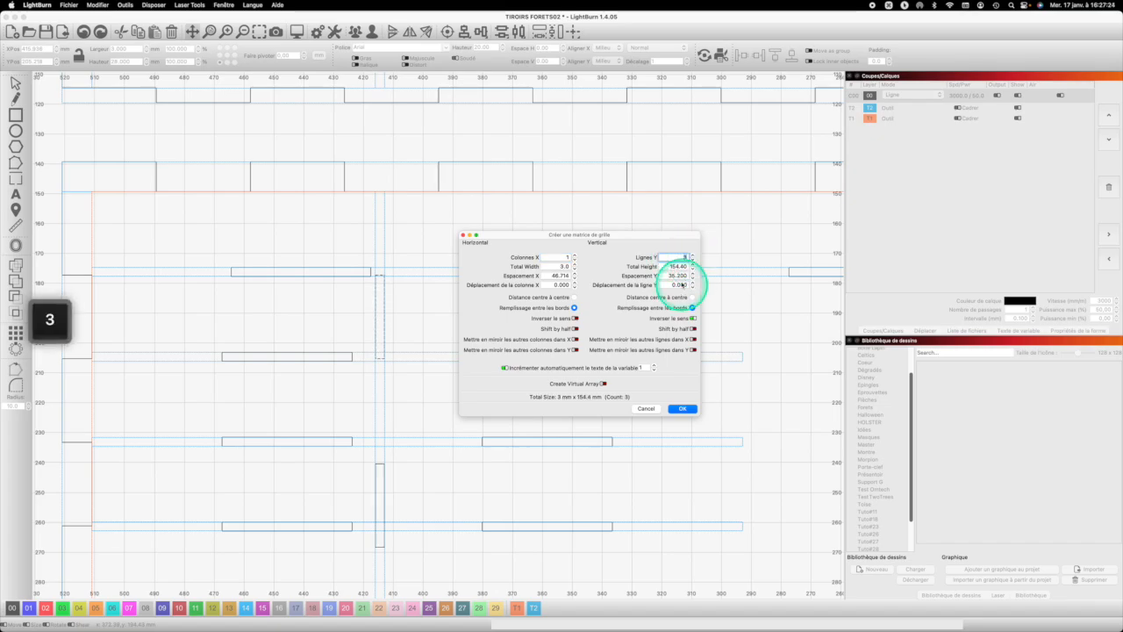
left_click(678, 275)
key("Return")
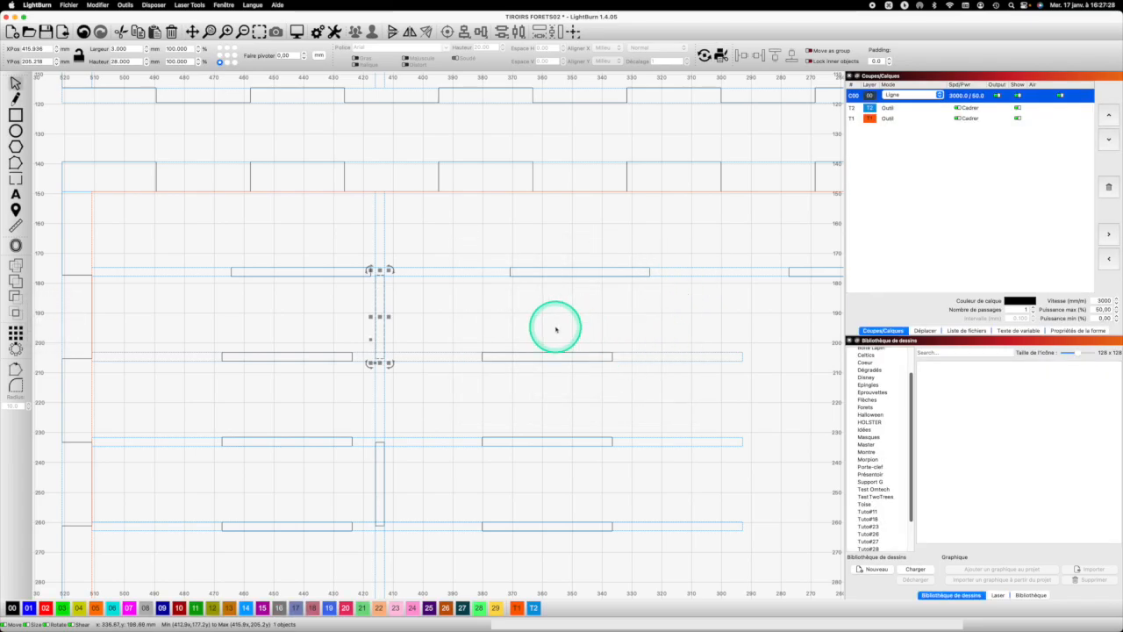
Undo the grid array of the 3 × 28 mm rectangle
scroll(555, 329, "down", 5)
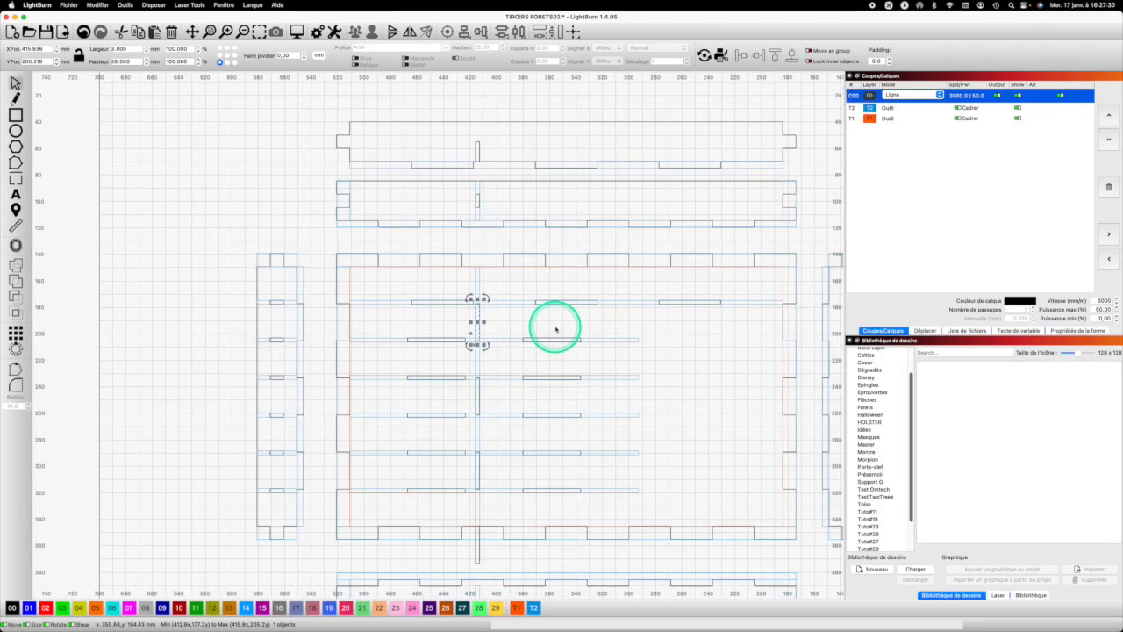
scroll(556, 330, "down", 3)
mouse_move(515, 332)
left_mouse_down()
mouse_move(503, 334)
mouse_move(494, 387)
left_mouse_up()
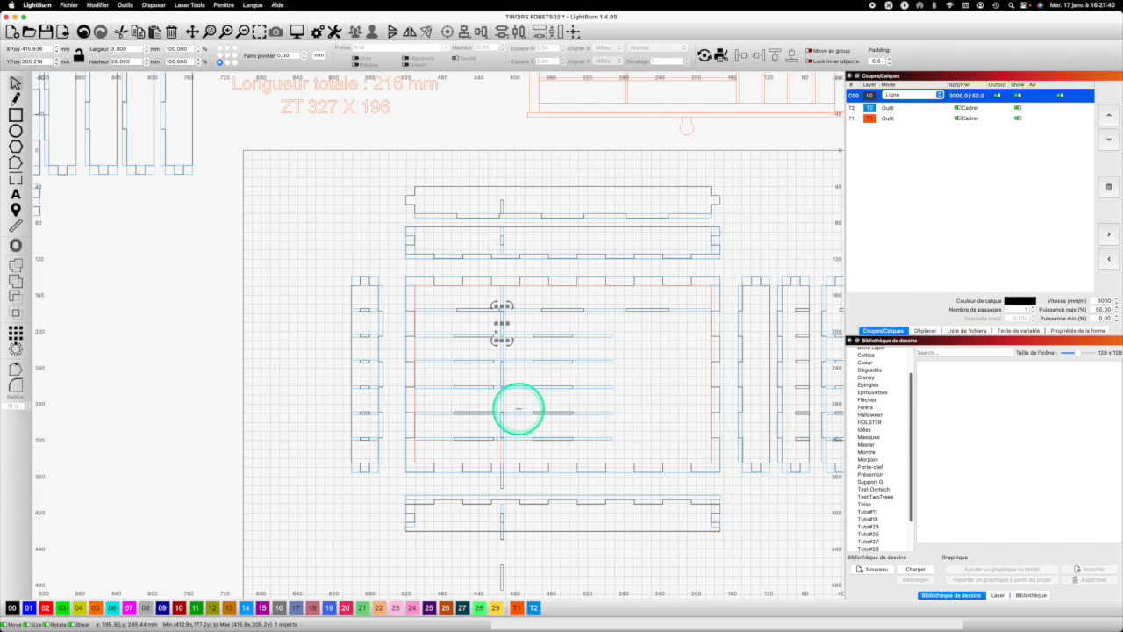
scroll(517, 408, "up", 1)
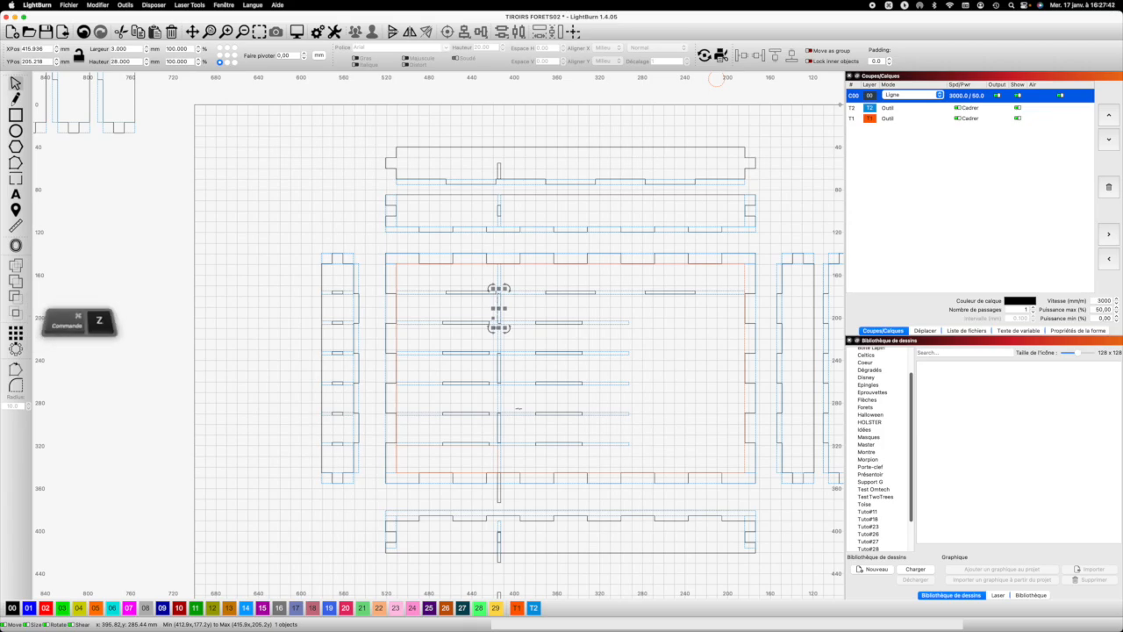
key("super+z")
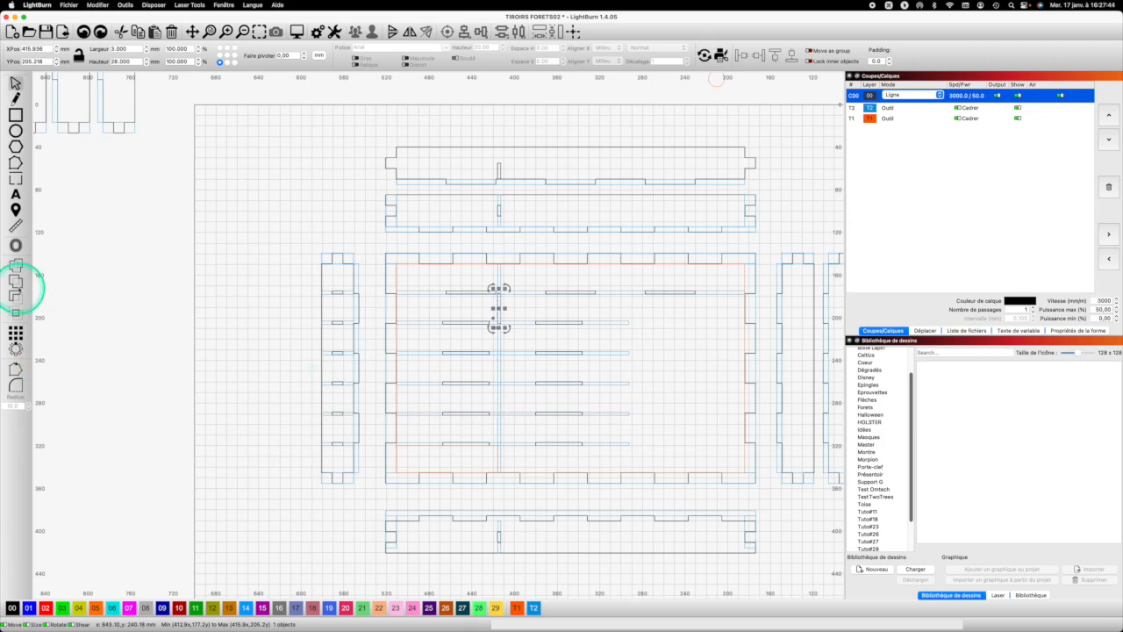
Array the 3 × 28 mm rectangle along the vertical divider in 1 column and 3 rows with 28 mm vertical spacing
left_click(15, 331)
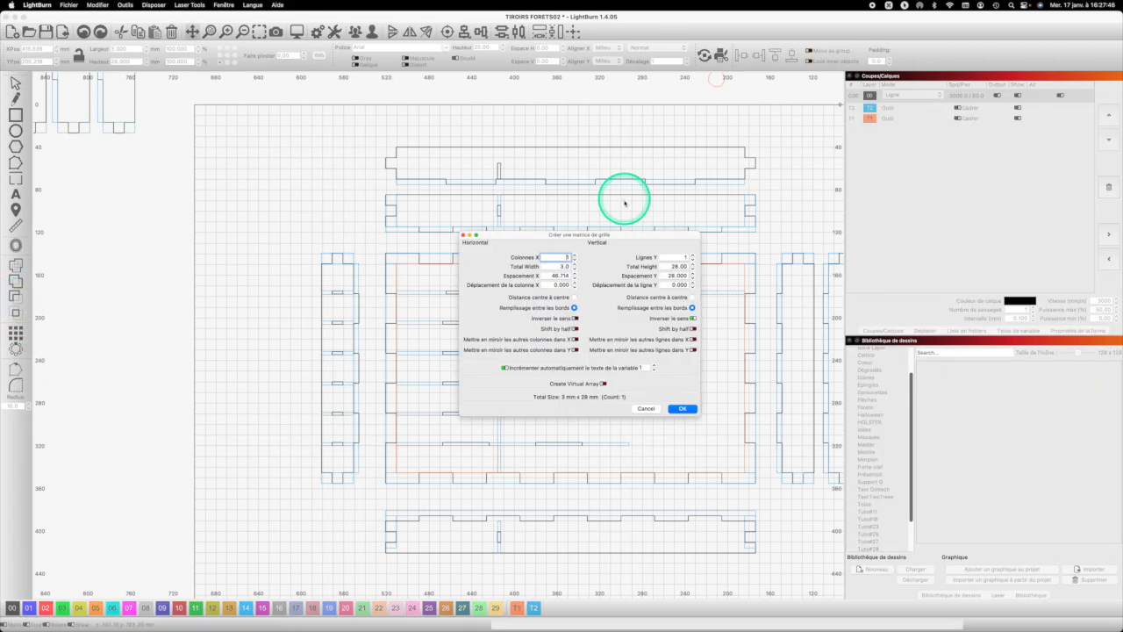
left_click(689, 256)
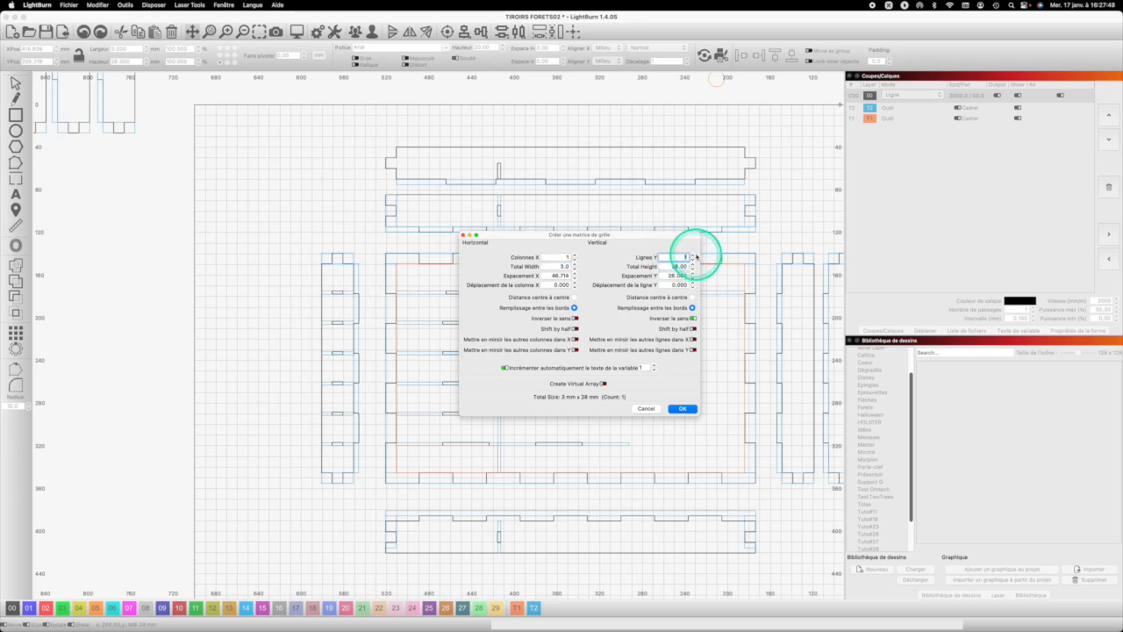
type("3")
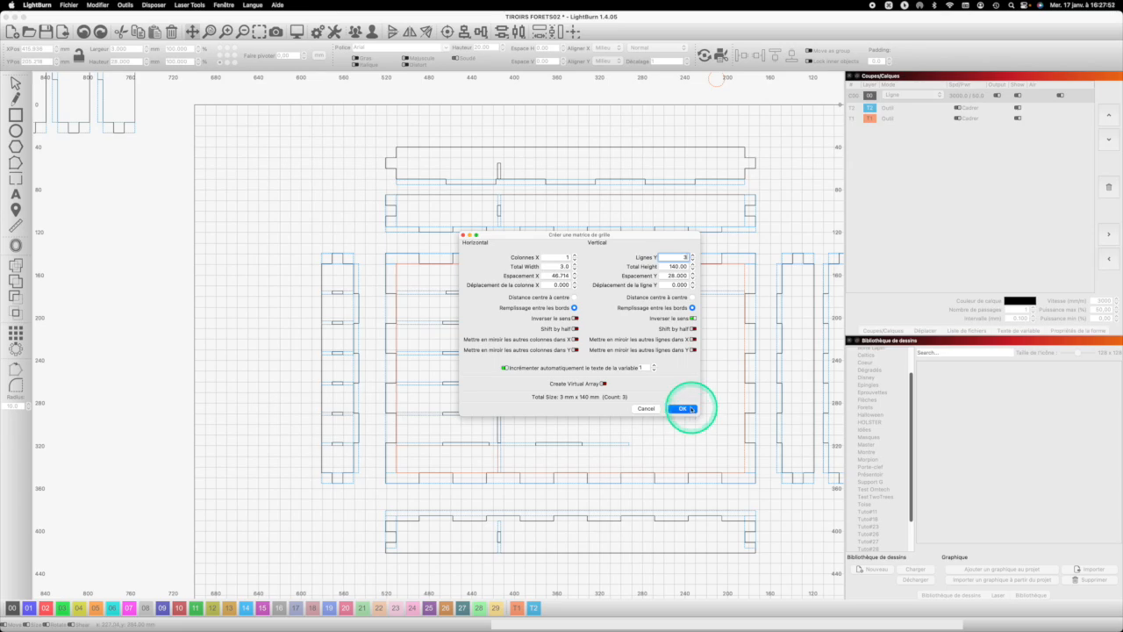
left_click(689, 409)
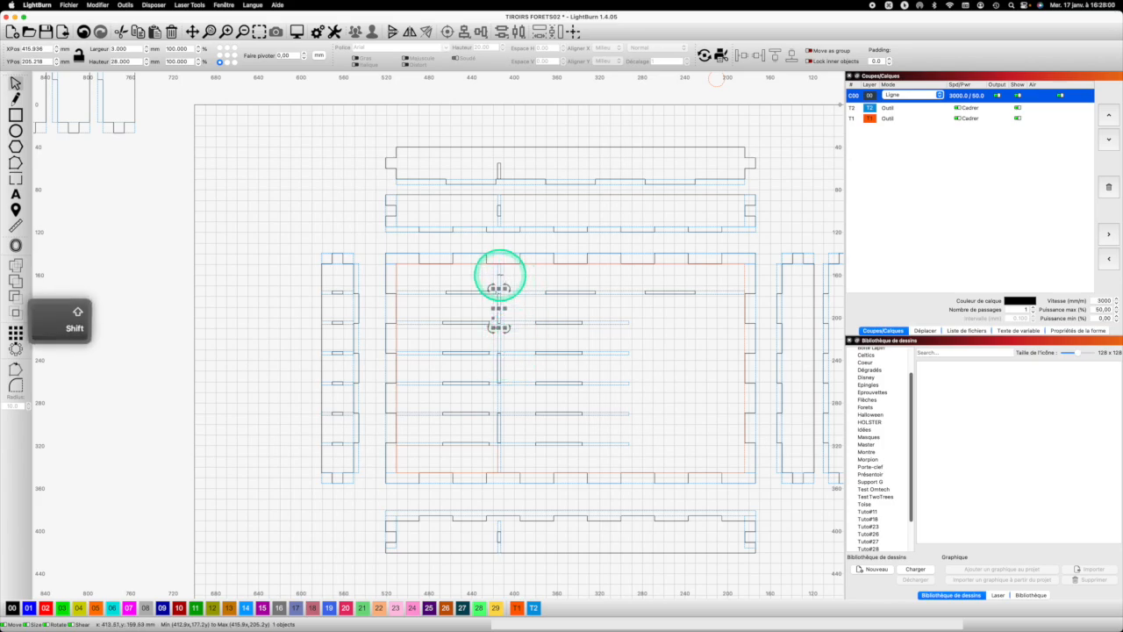
left_click(499, 323, "shift")
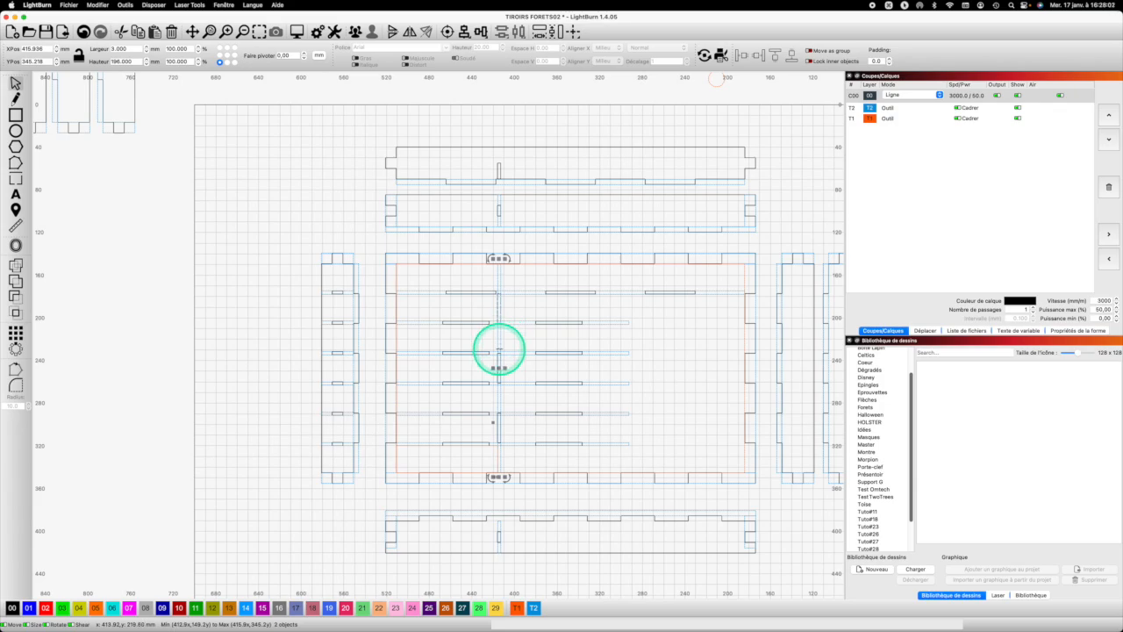
left_click(503, 354, "shift")
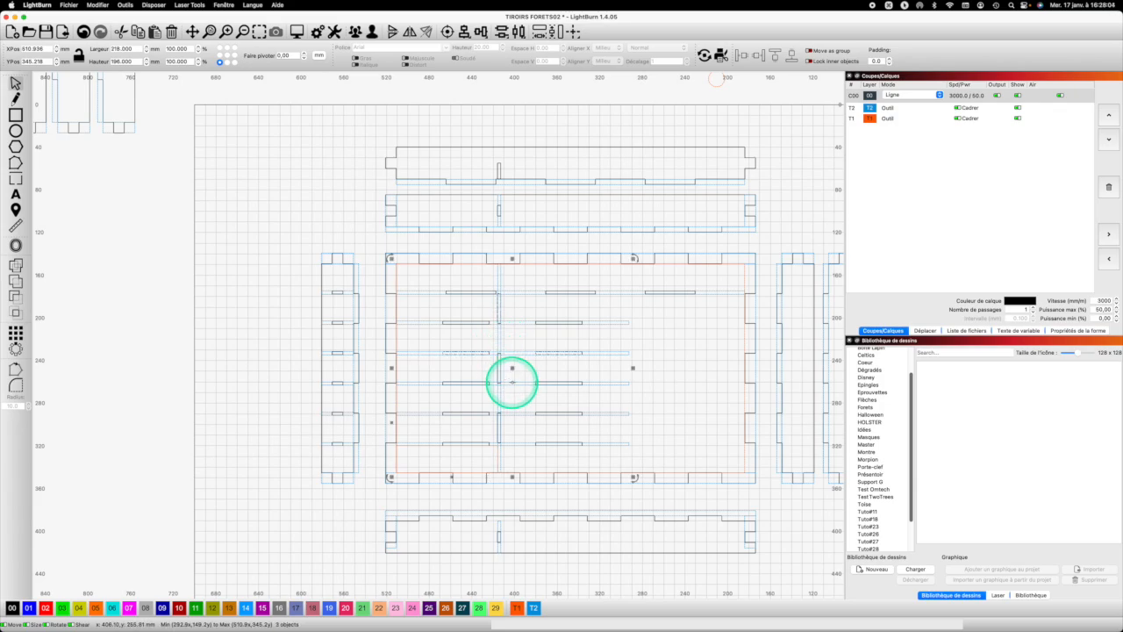
key("super+z")
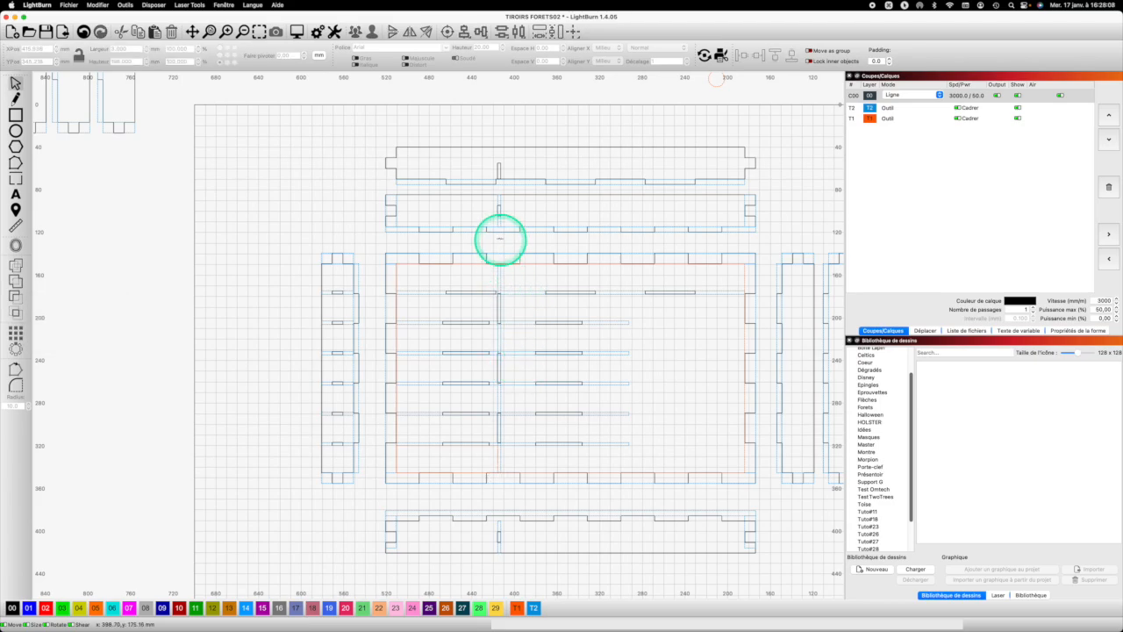
Group the vertical divider outline and its tab slots inside the drawer's base plate
left_click(495, 250)
left_click_drag(496, 250, 511, 474)
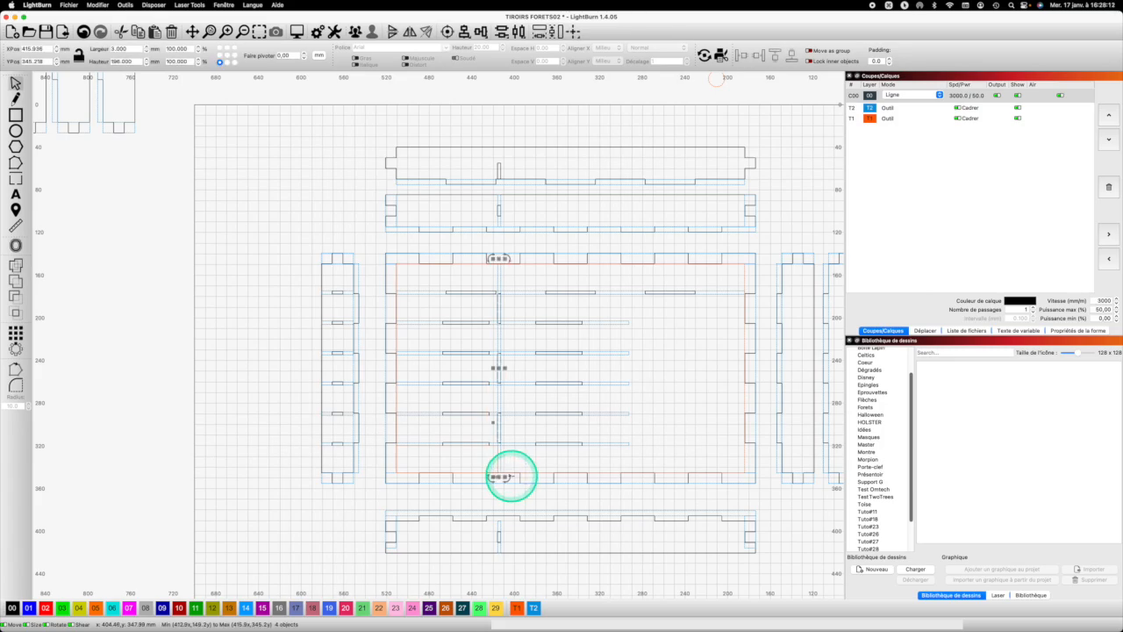
left_click(358, 32)
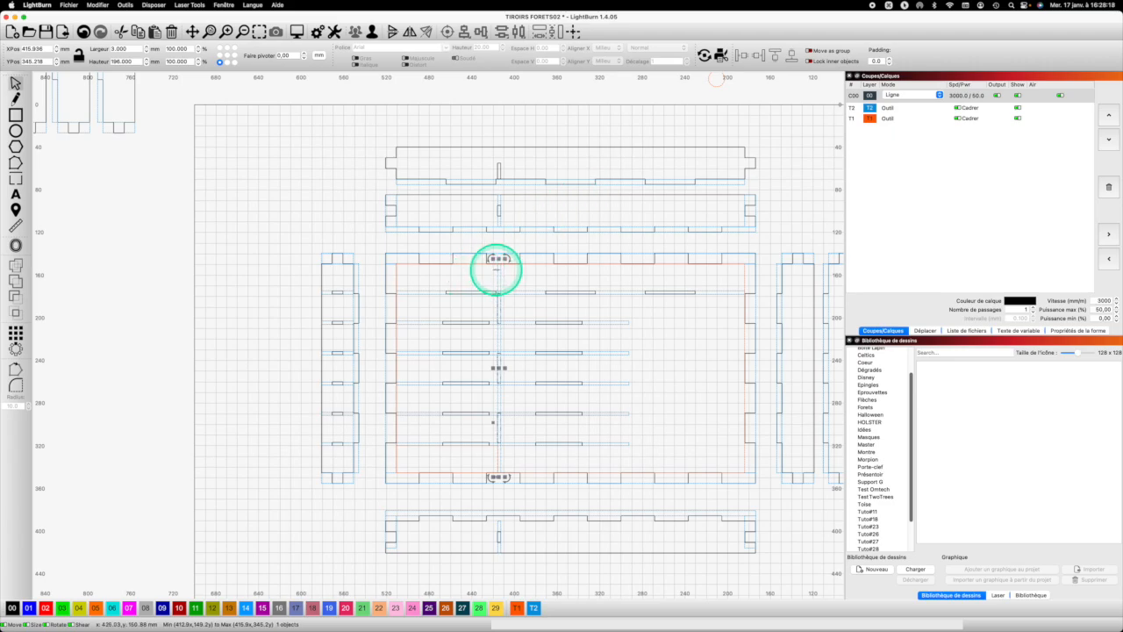
Array the grouped divider with its matching slots in the two panels above and the one below: 2 columns, 120 mm X spacing
key("shift")
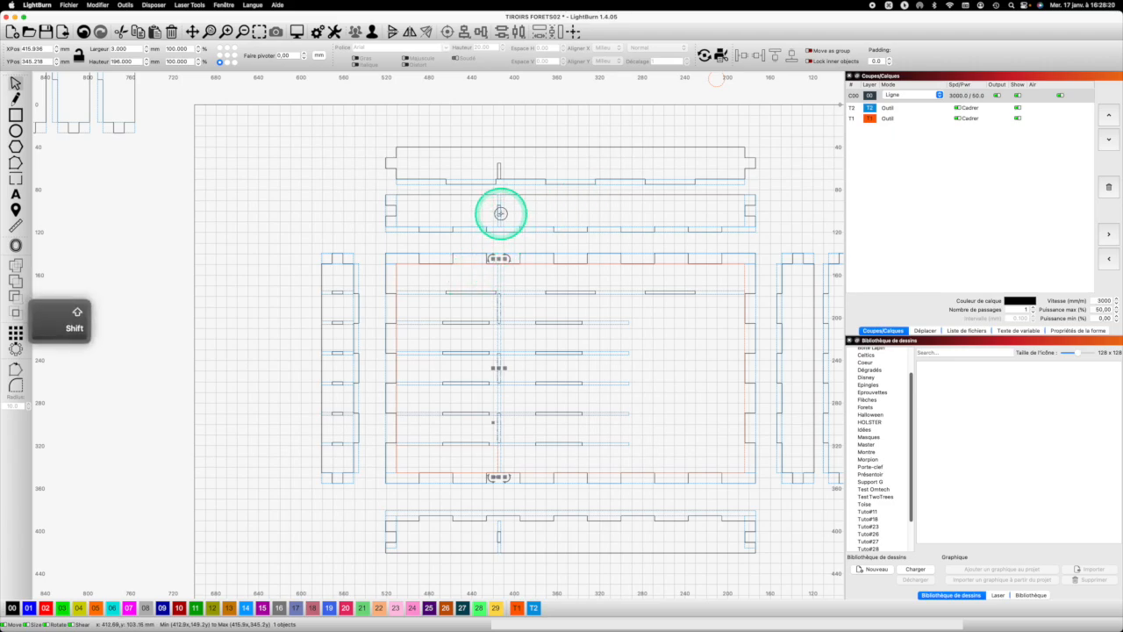
left_click(500, 213, "shift")
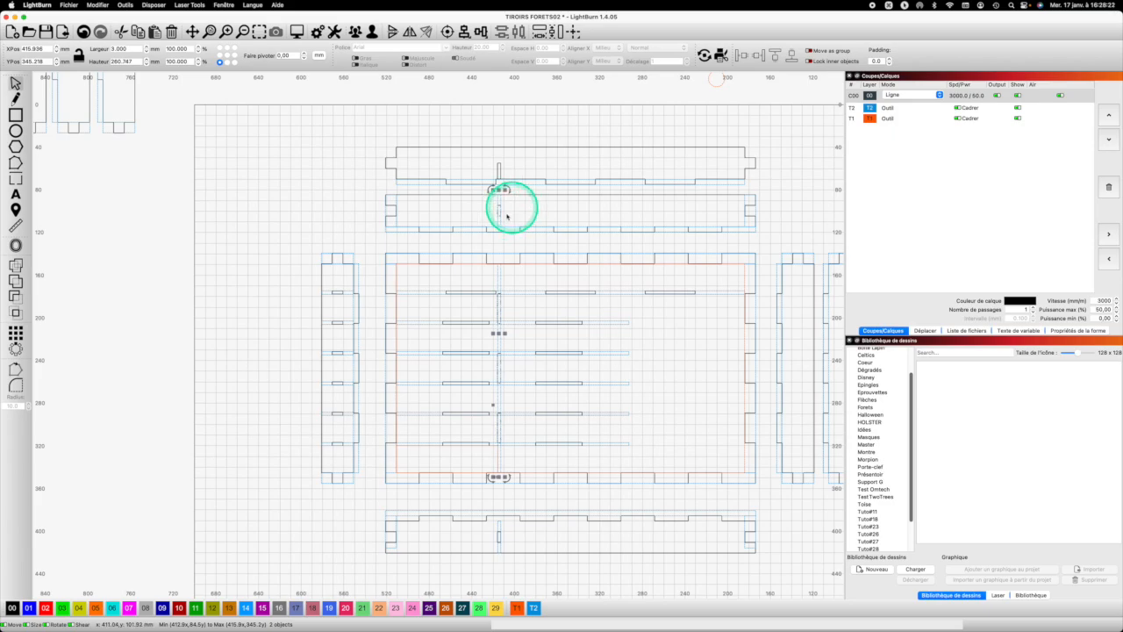
left_click(502, 220)
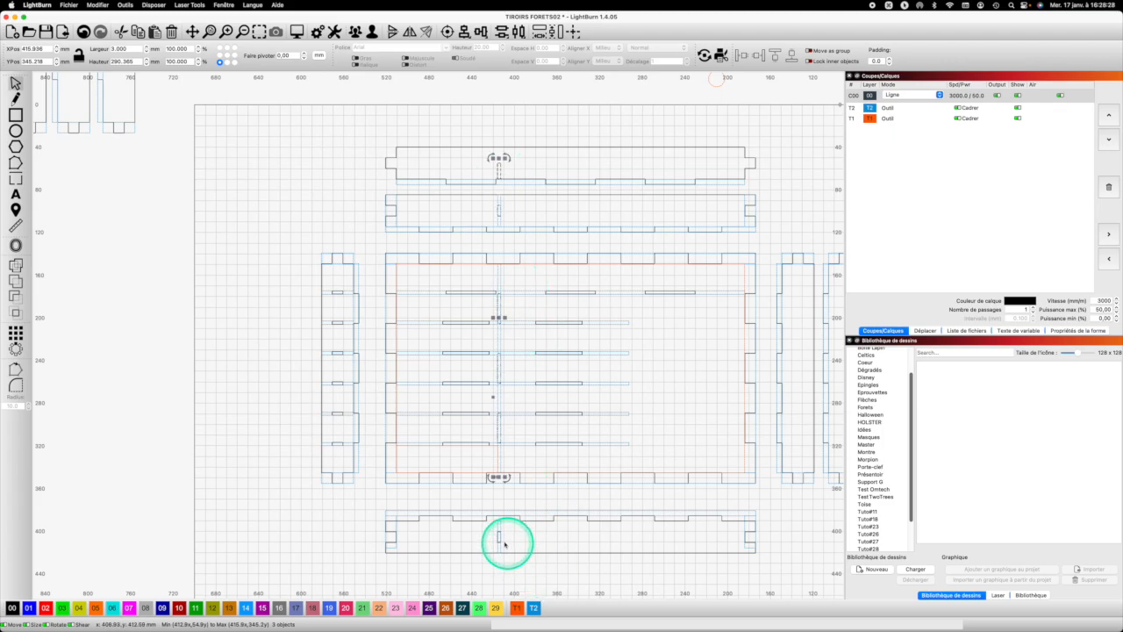
left_click(499, 536, "shift")
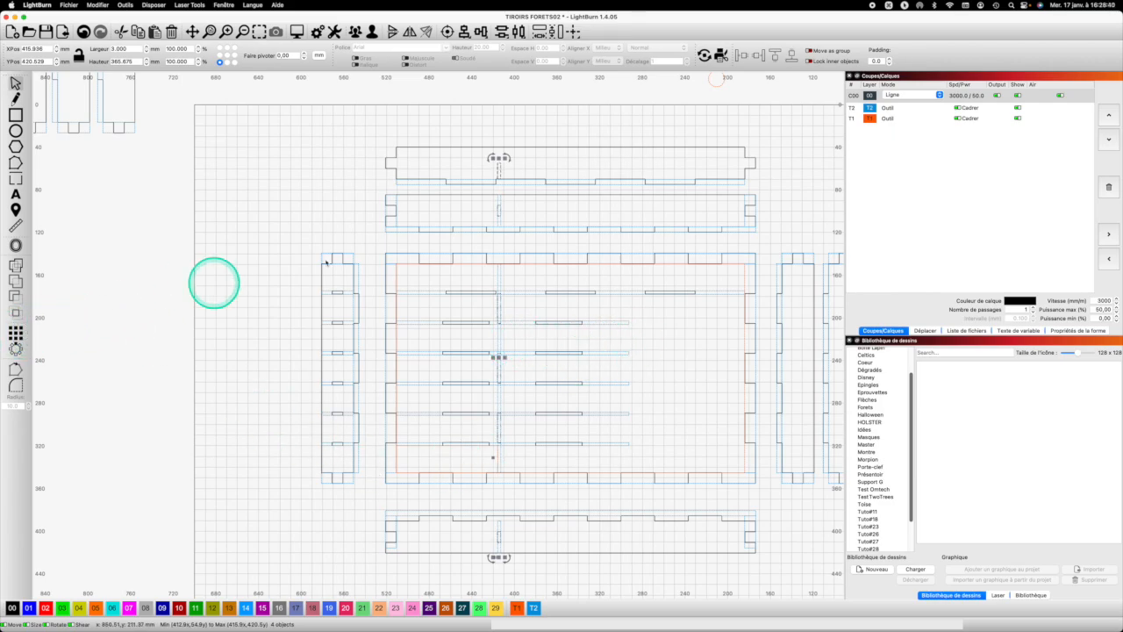
left_click(566, 255)
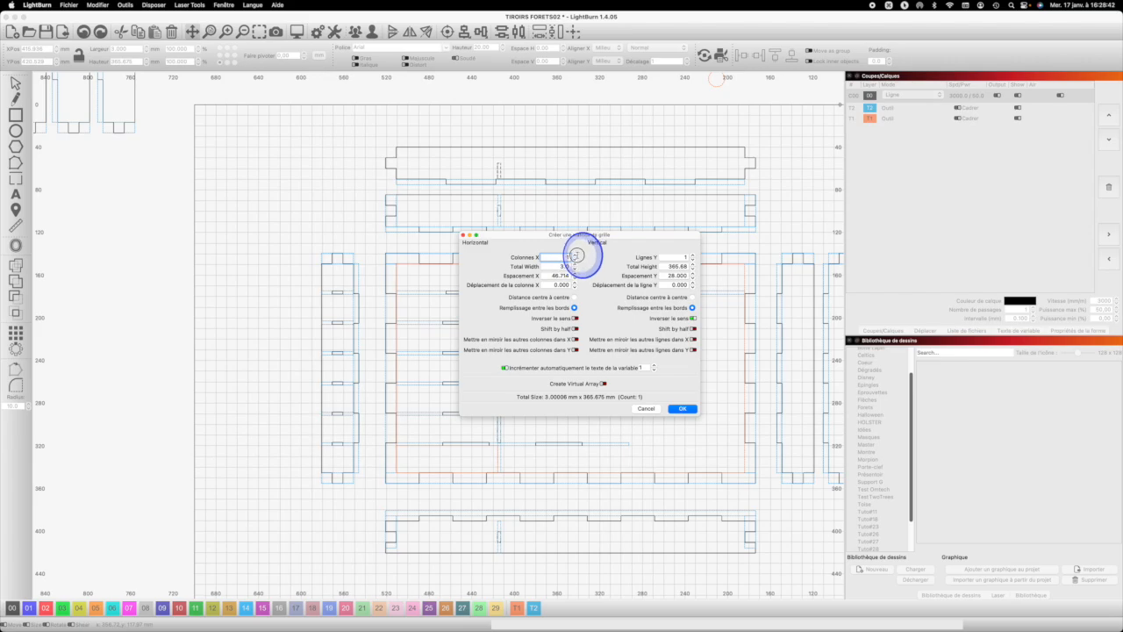
type("2")
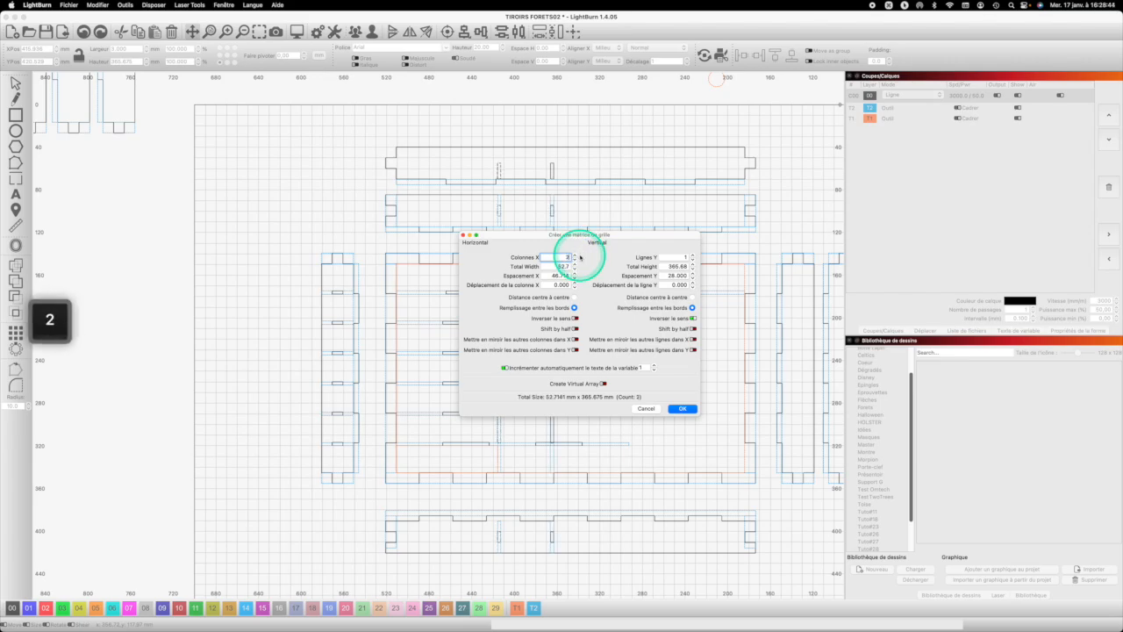
left_click_drag(546, 276, 570, 276)
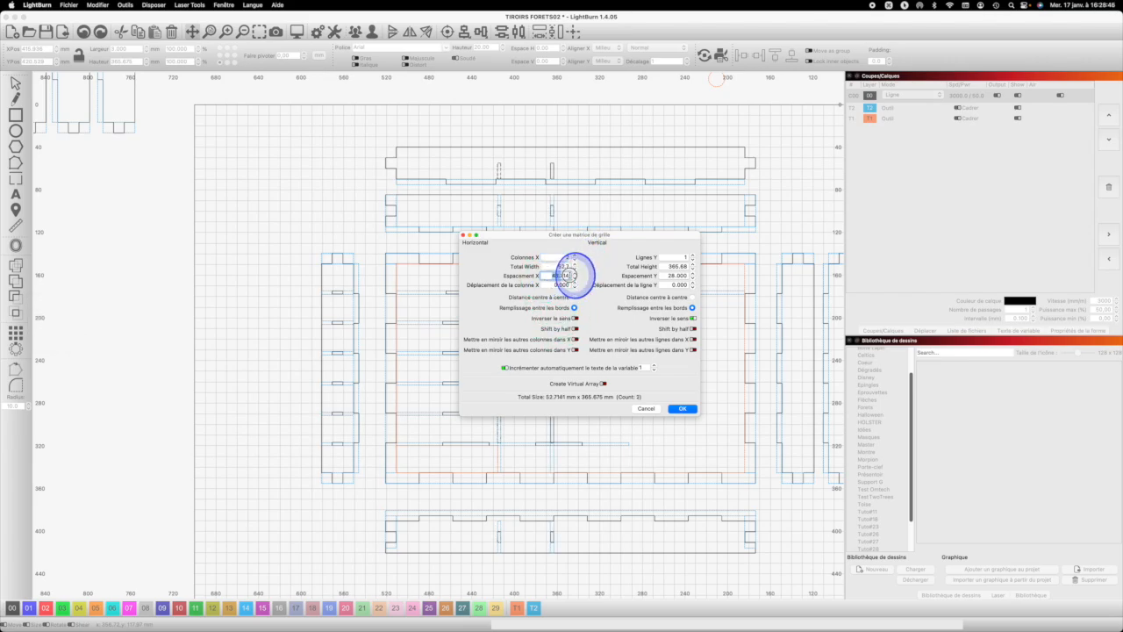
type("120")
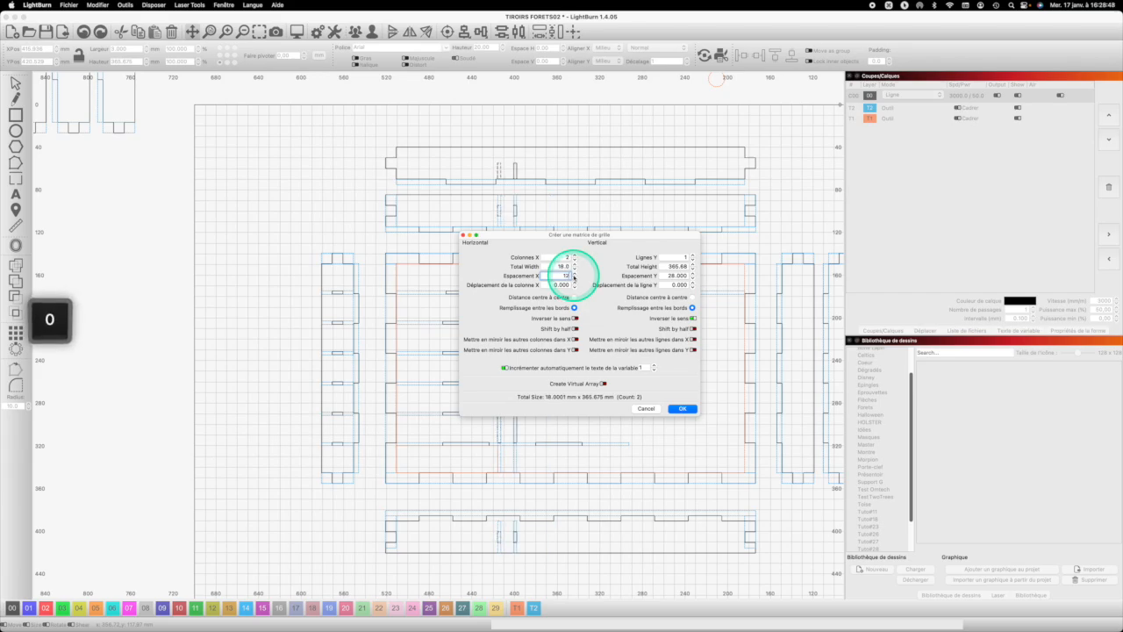
key("Return")
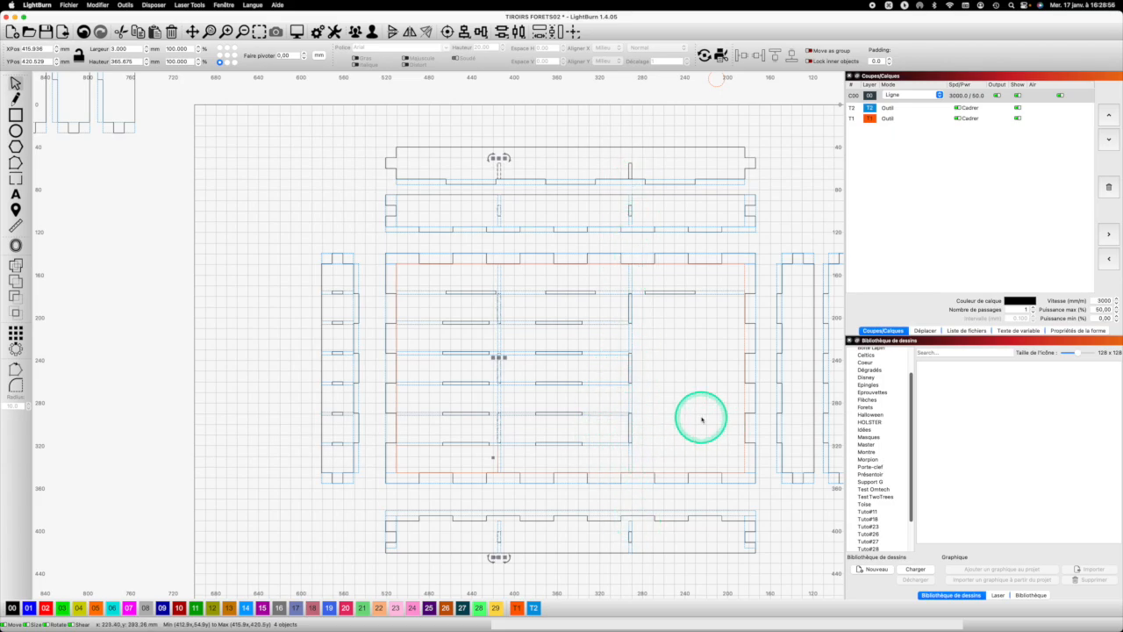
Measure the width of the empty compartment from the copied vertical divider to the base plate's inner edge
scroll(702, 419, "down", 1)
scroll(702, 419, "down", 2)
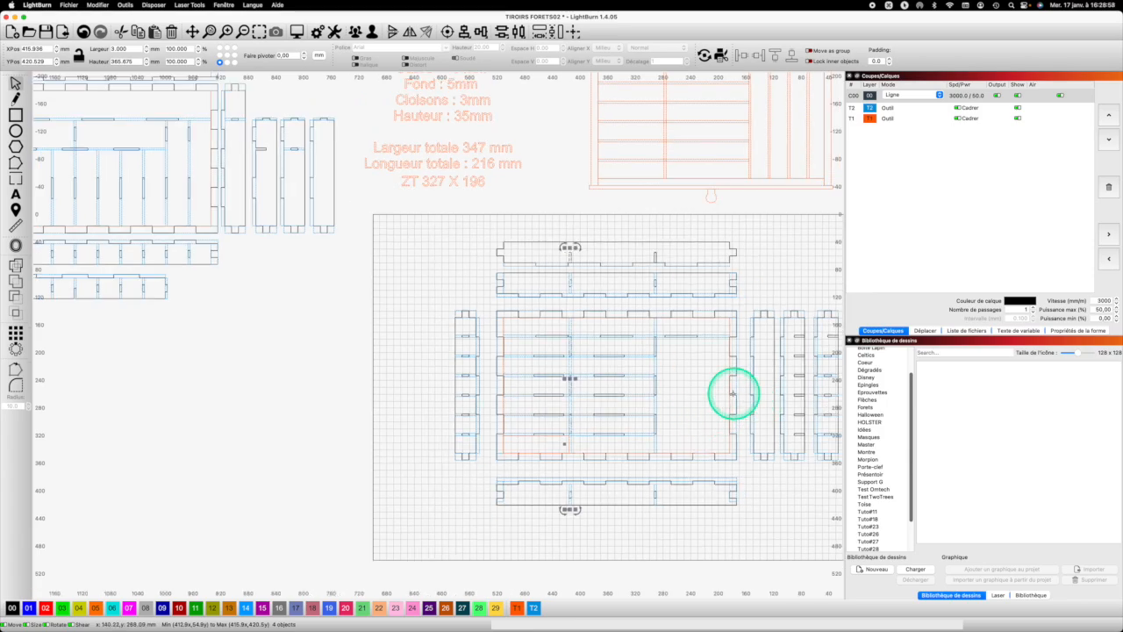
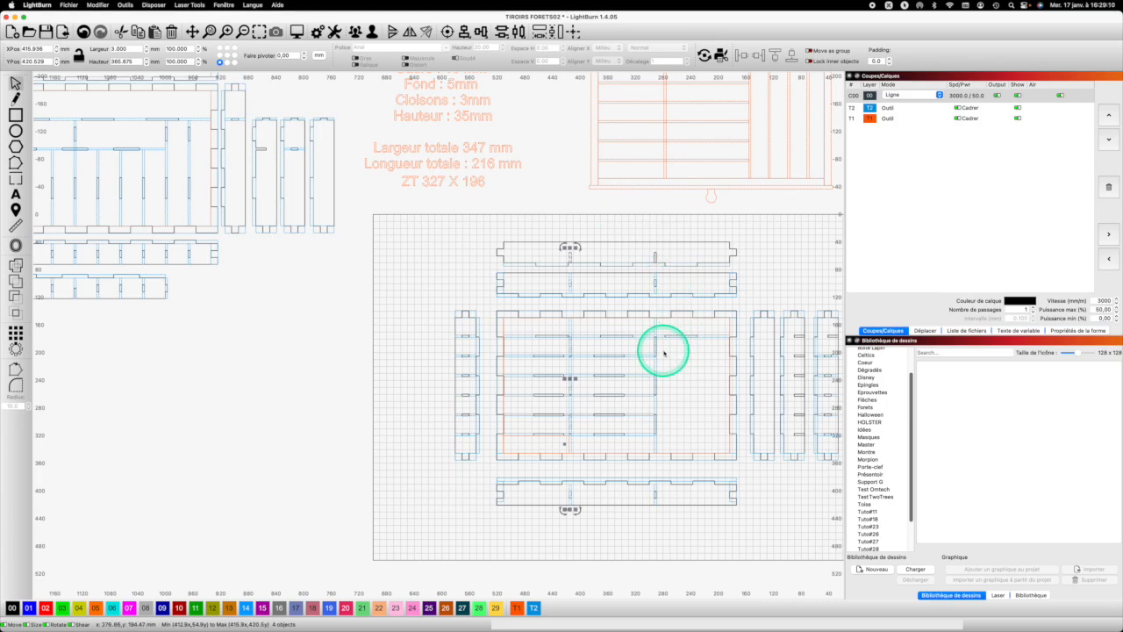
scroll(665, 353, "up", 8)
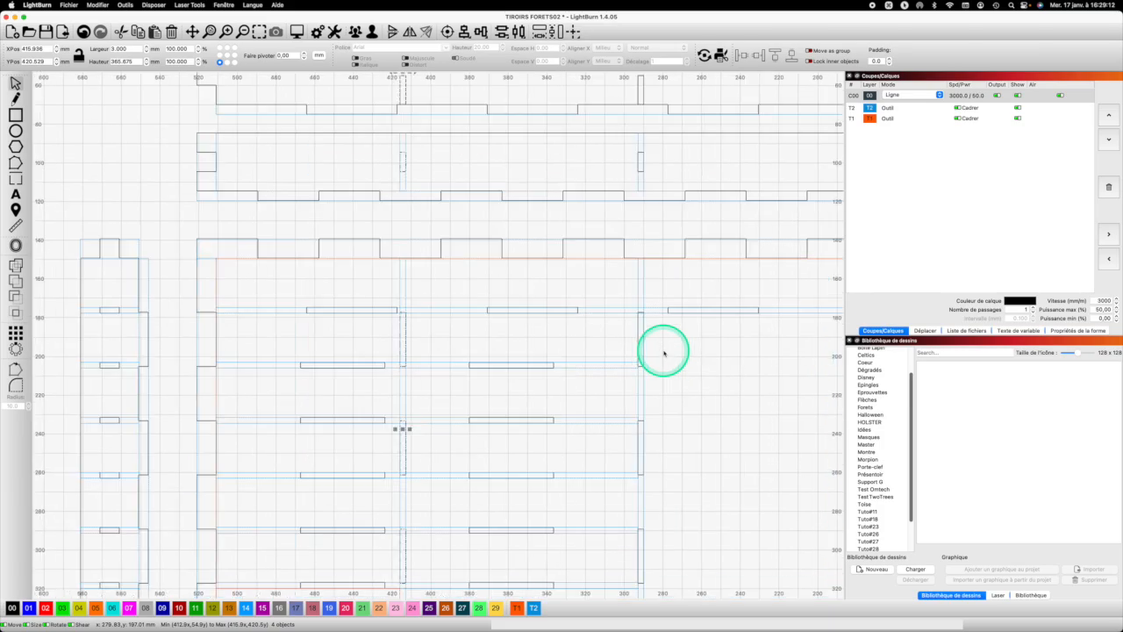
scroll(664, 352, "down", 8)
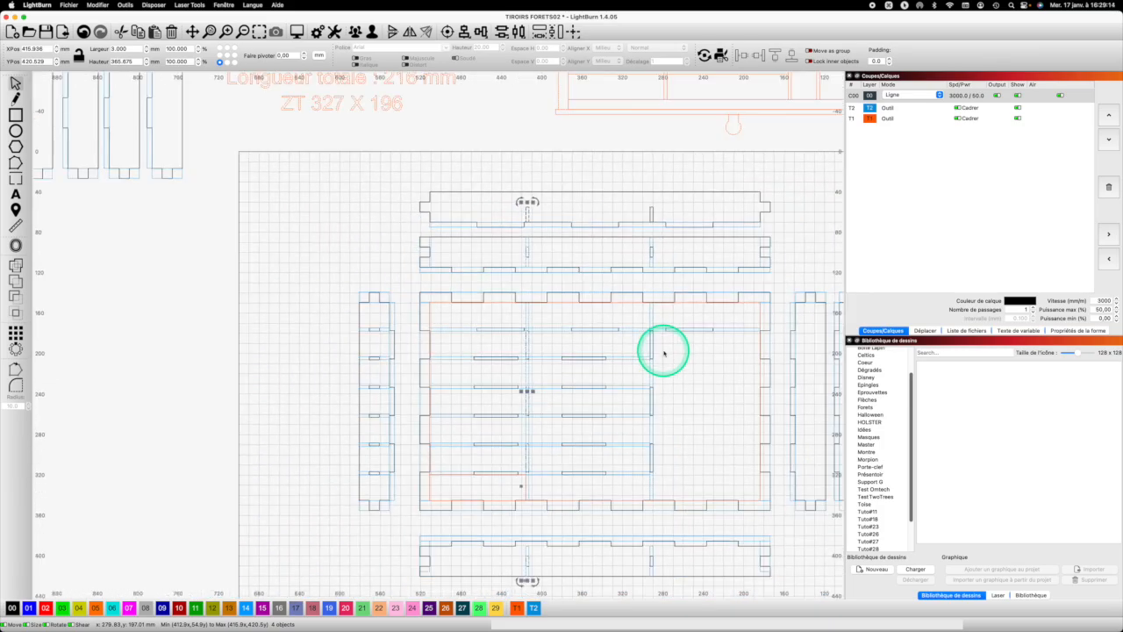
left_click(15, 226)
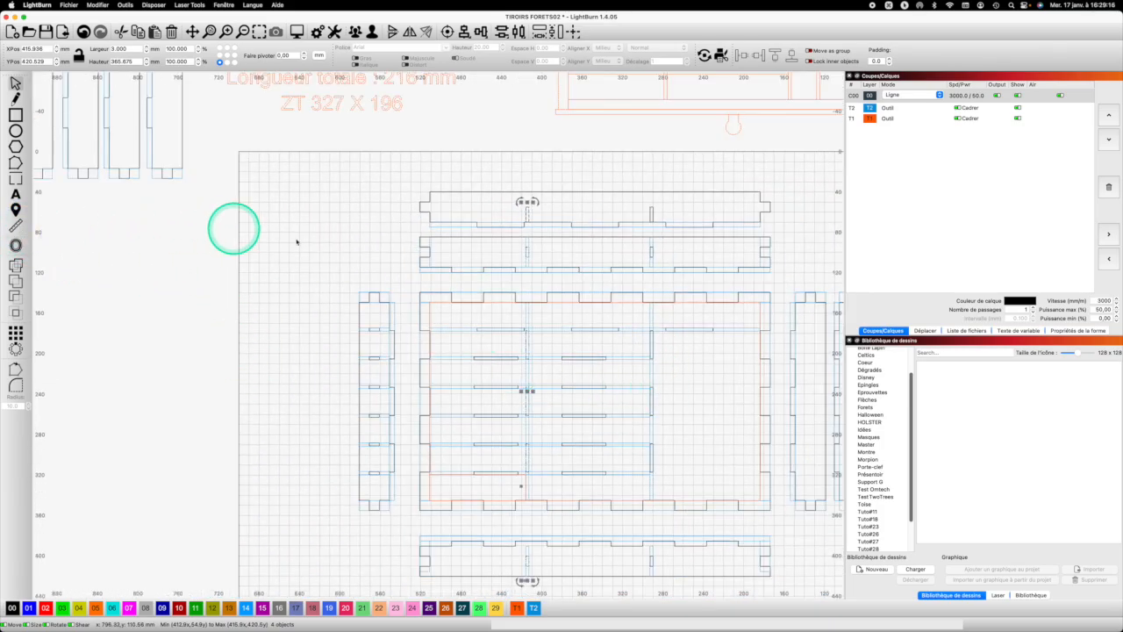
left_click(651, 377)
left_click(654, 378)
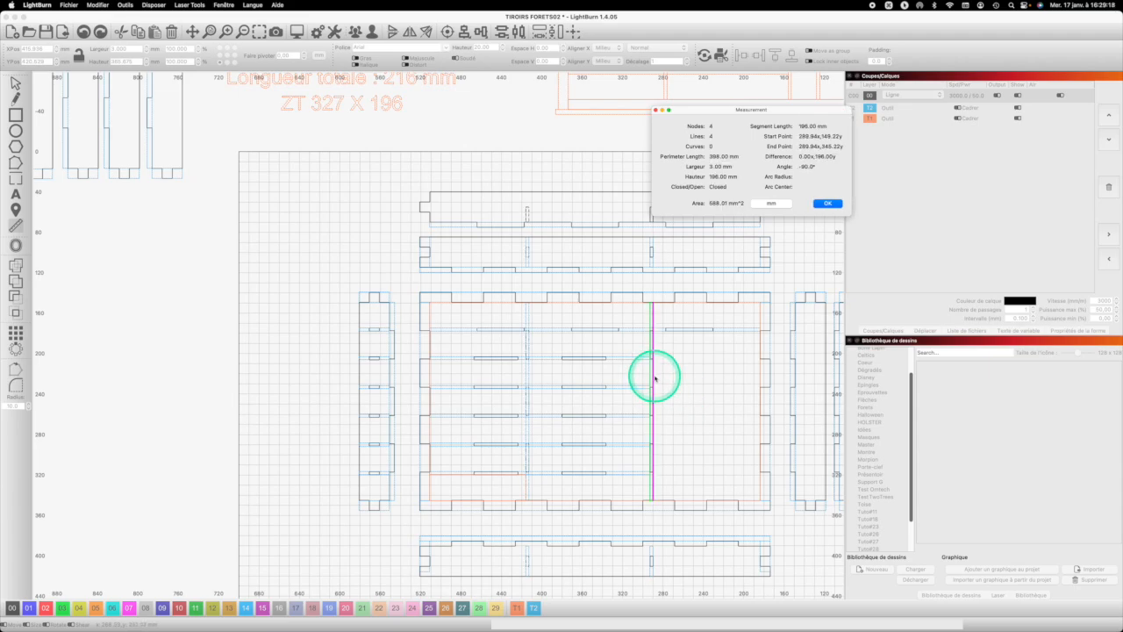
left_click_drag(654, 379, 761, 376)
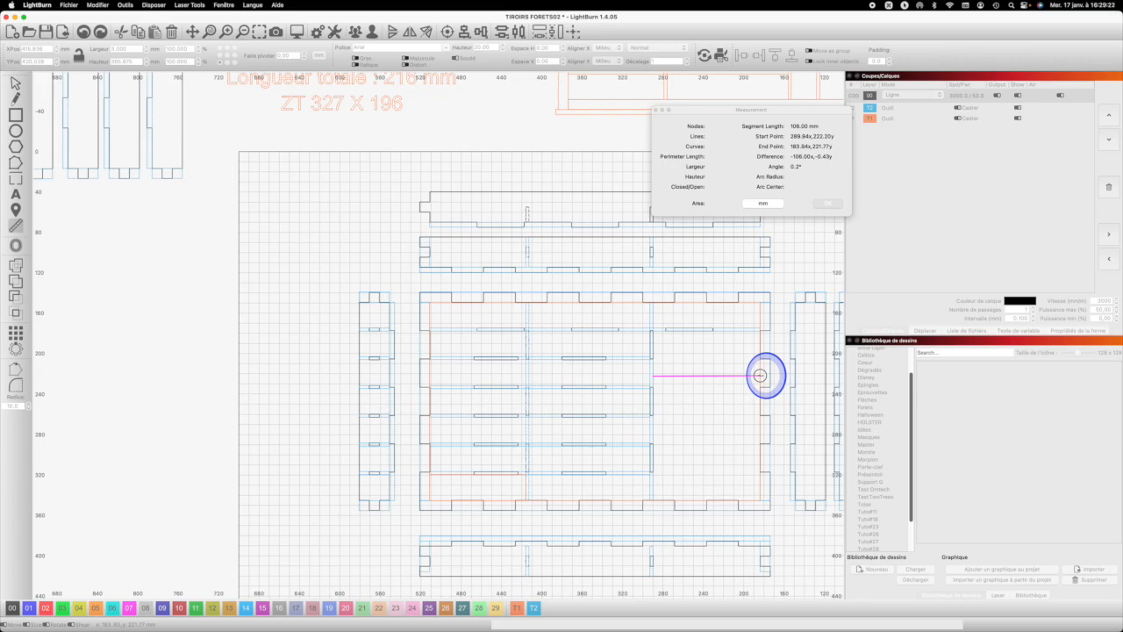
left_click(616, 302)
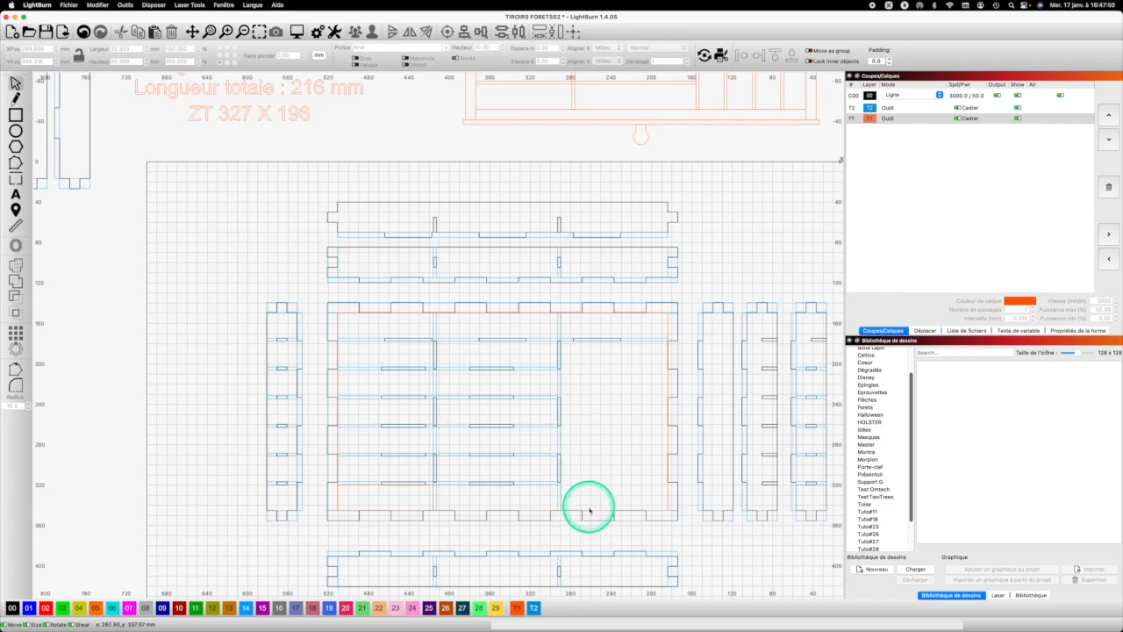
Place a T1 spacer rectangle 97/4 mm wide and about 55 mm tall in the empty compartment's lower corner, against the copied divider
left_click(16, 115)
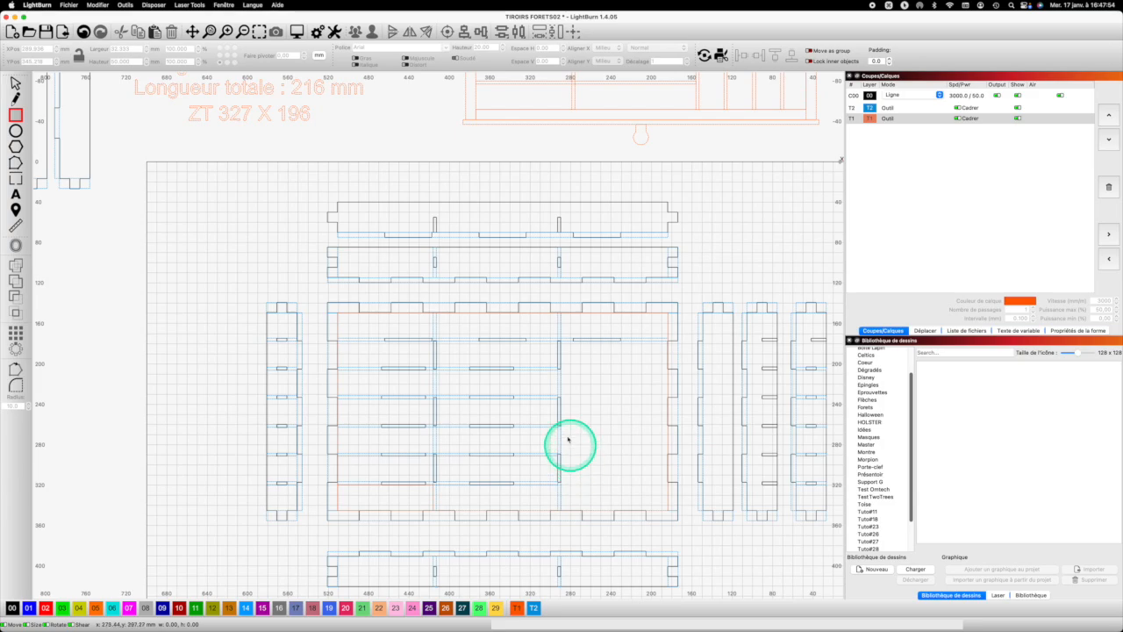
mouse_move(573, 446)
left_mouse_down()
mouse_move(602, 457)
mouse_move(617, 506)
mouse_move(602, 501)
left_mouse_up()
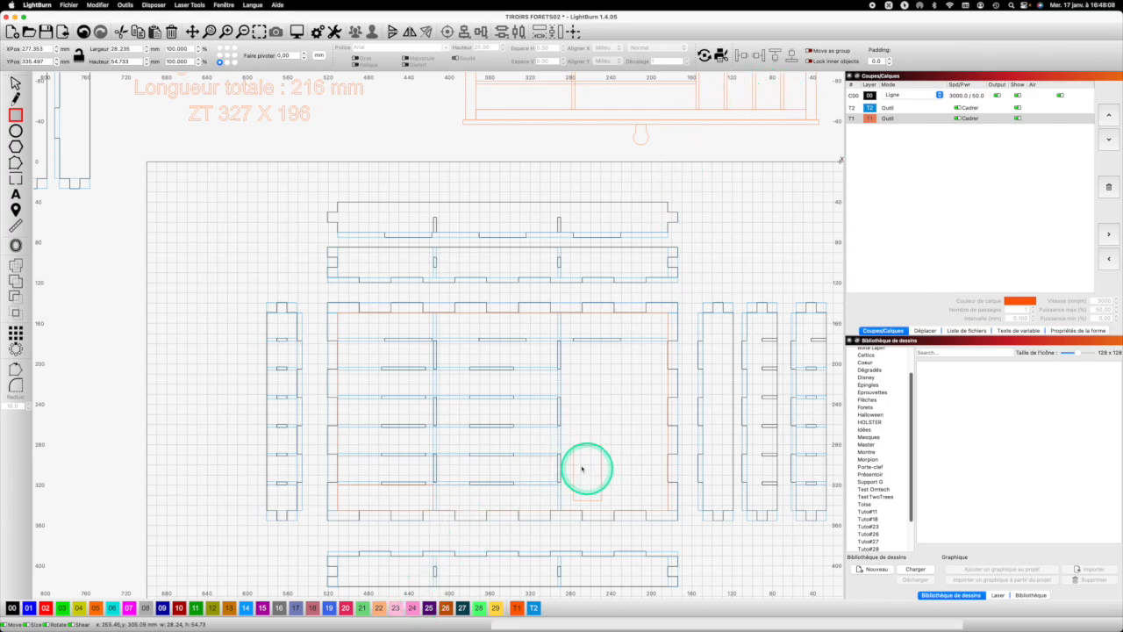
left_click(114, 49)
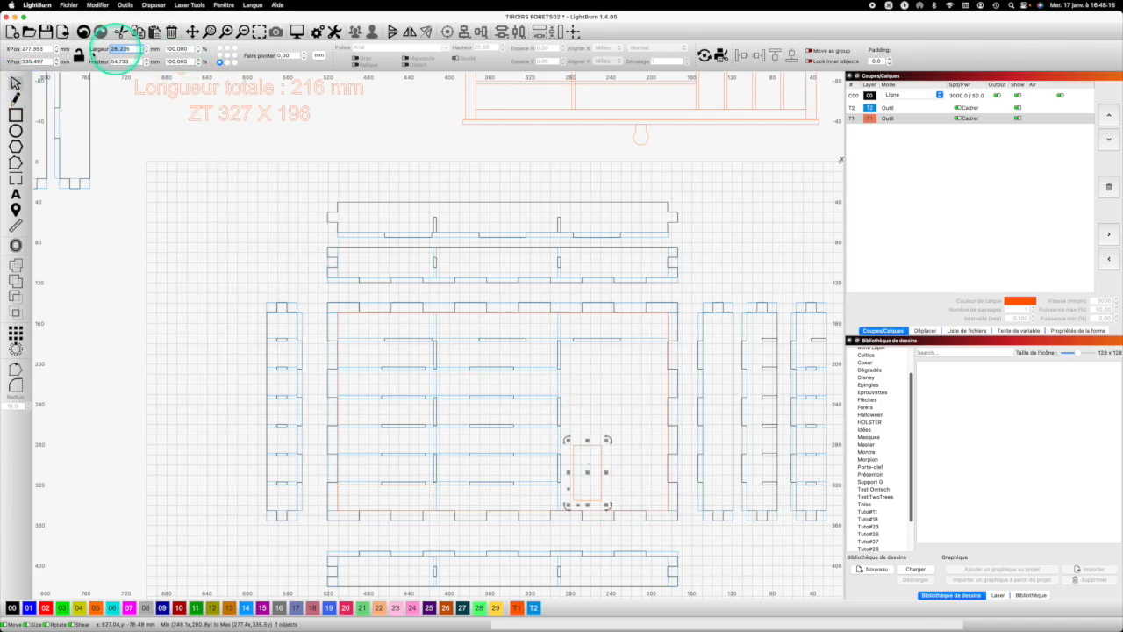
left_click_drag(135, 47, 88, 47)
type("97.4")
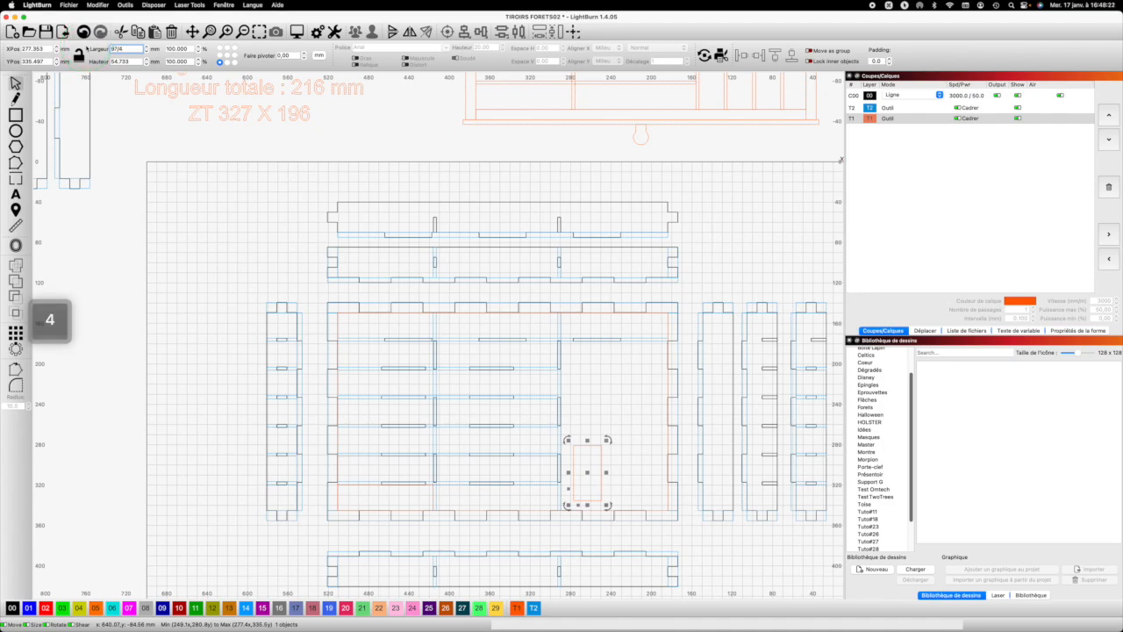
key("Return")
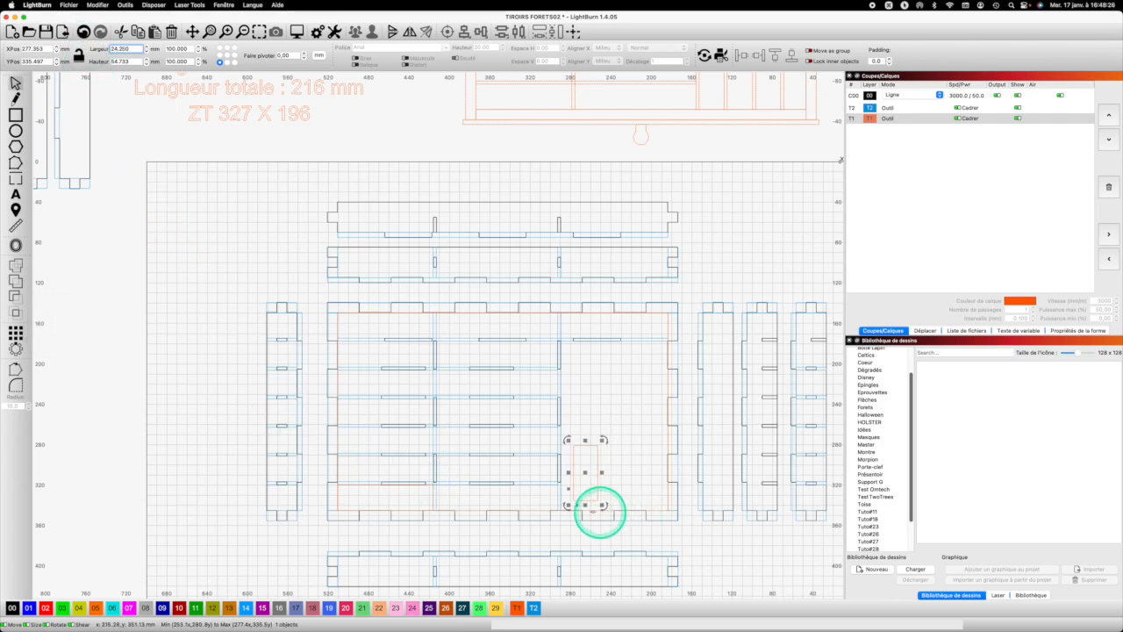
left_click_drag(575, 502, 563, 511)
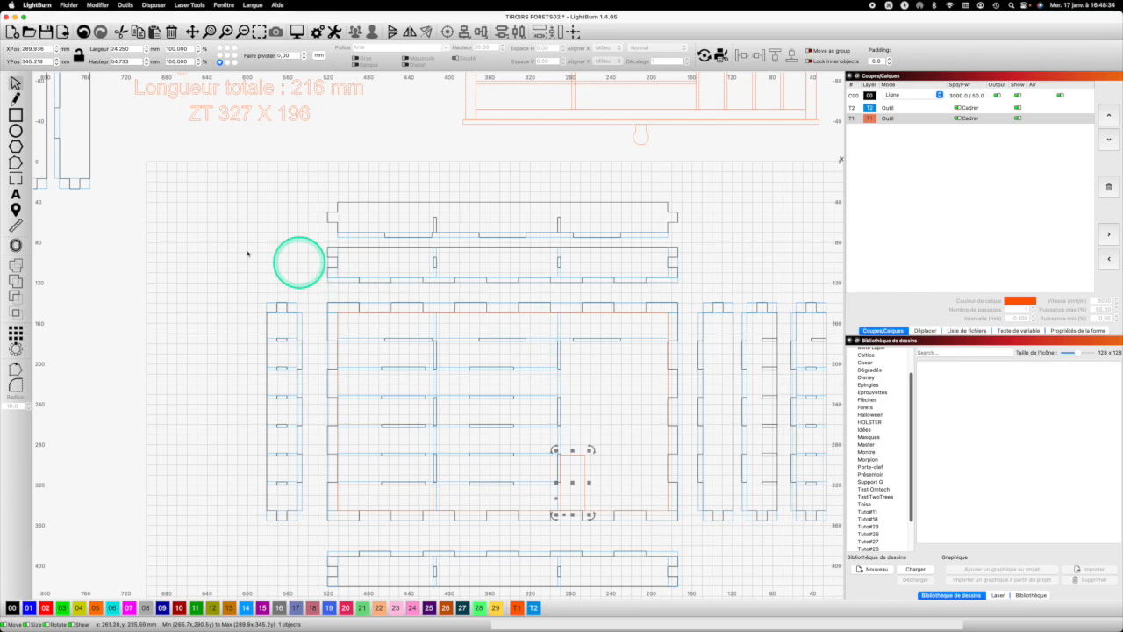
Draw a rectangle about 7.4 × 168 mm from the spacer's lower outer corner up to the horizontal divider
left_click(15, 115)
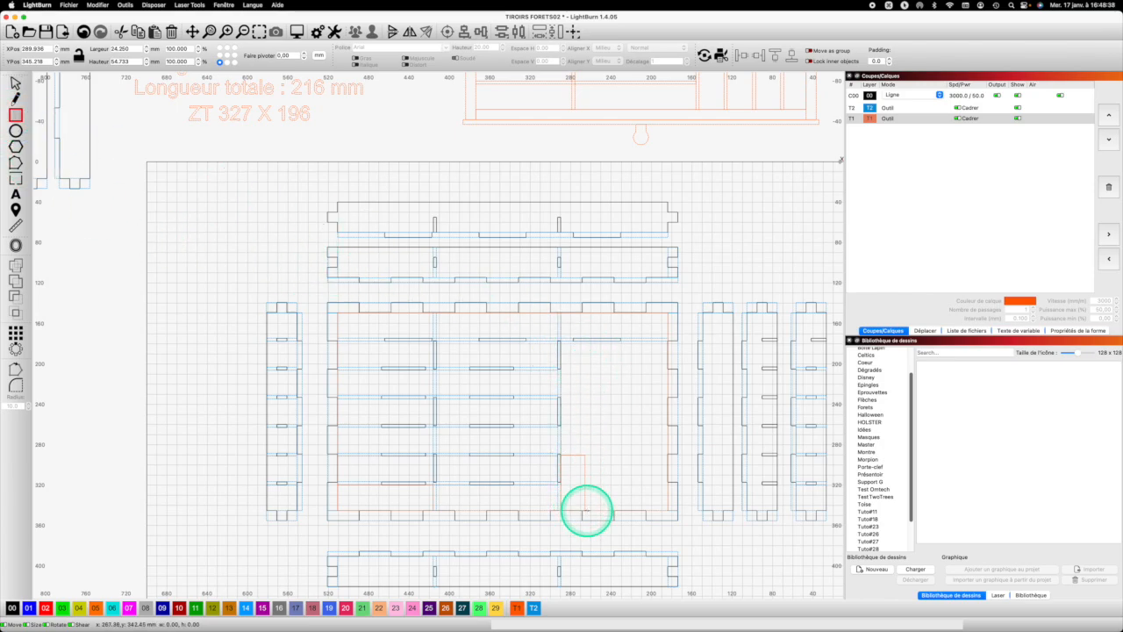
left_click_drag(584, 510, 595, 341)
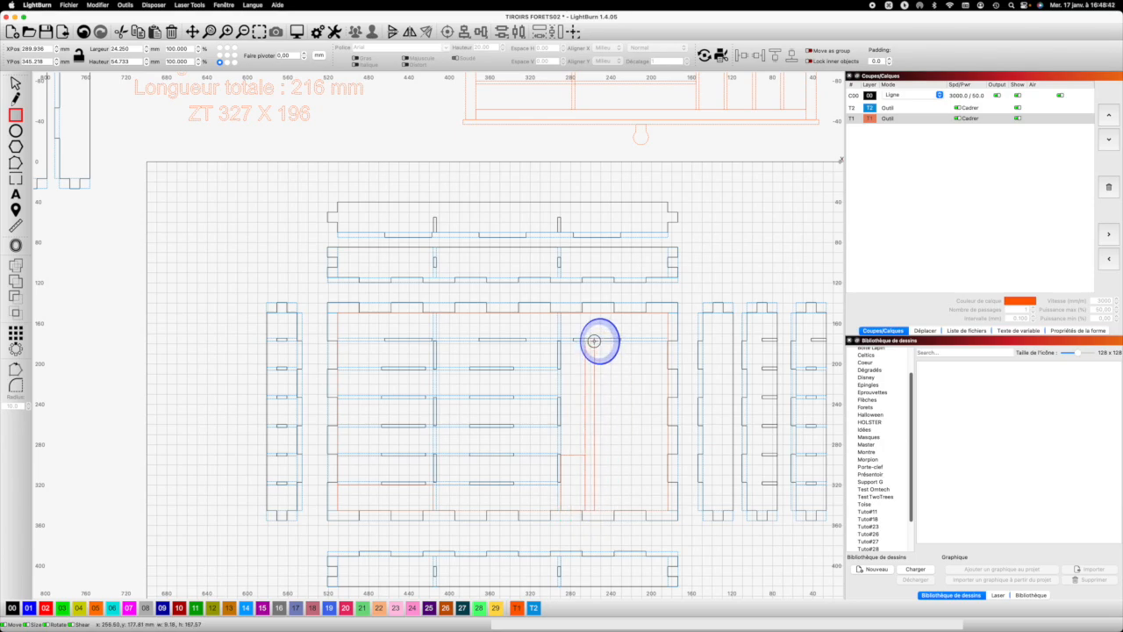
left_click_drag(594, 341, 592, 344)
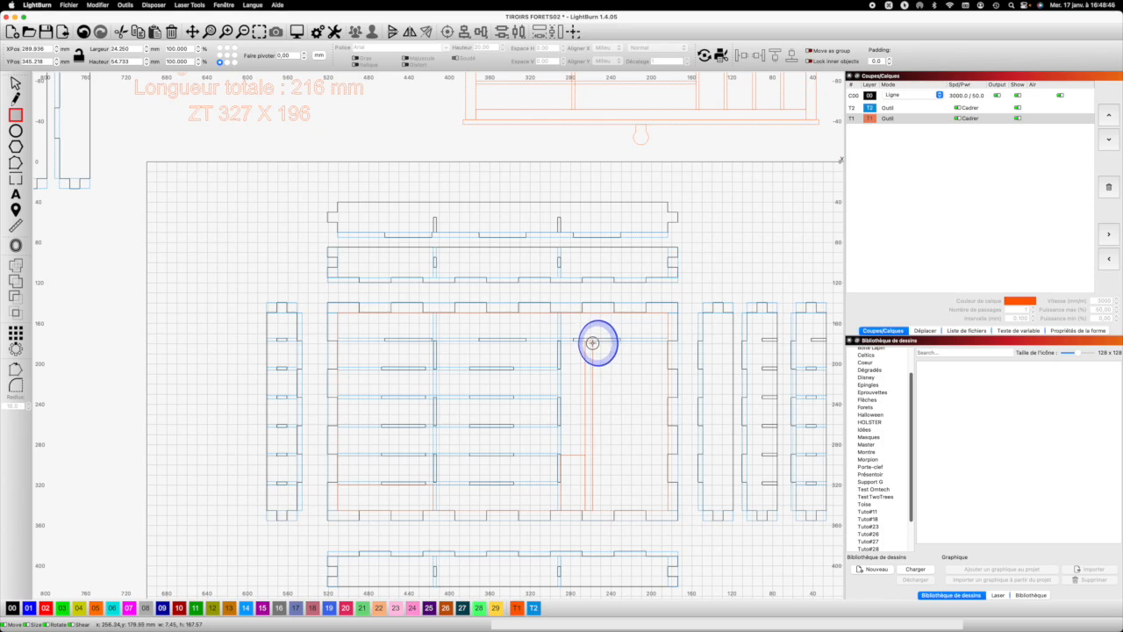
left_click_drag(592, 343, 592, 344)
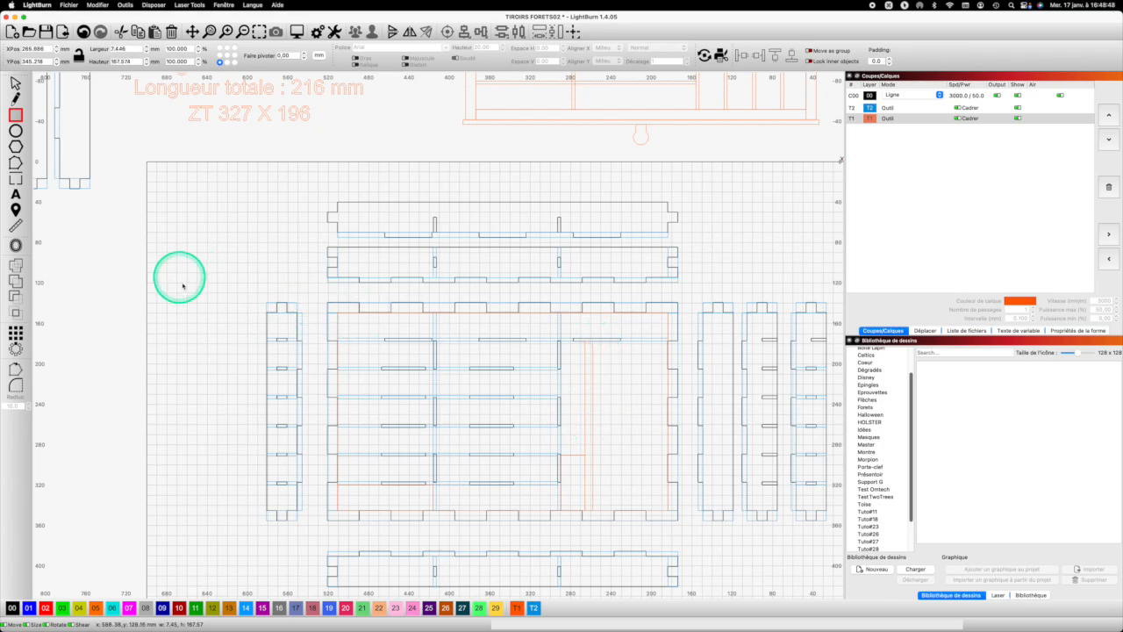
Assign the tall rectangle to the T2 layer and set its size to 3 mm wide by 167.58 mm high
left_click(534, 607)
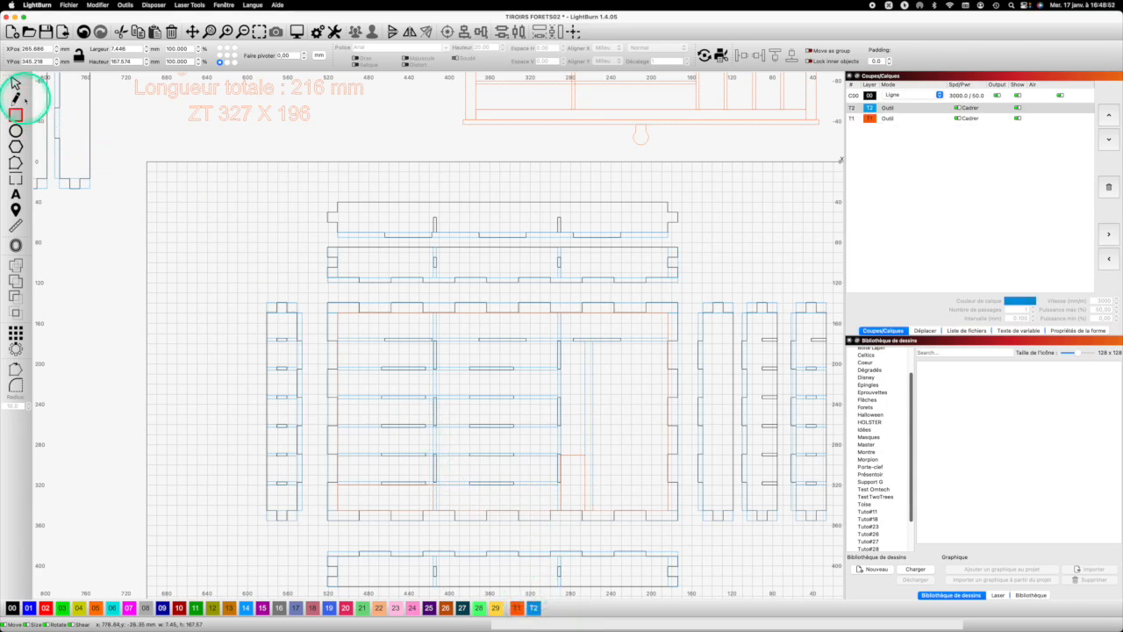
double_click(123, 49)
type("3")
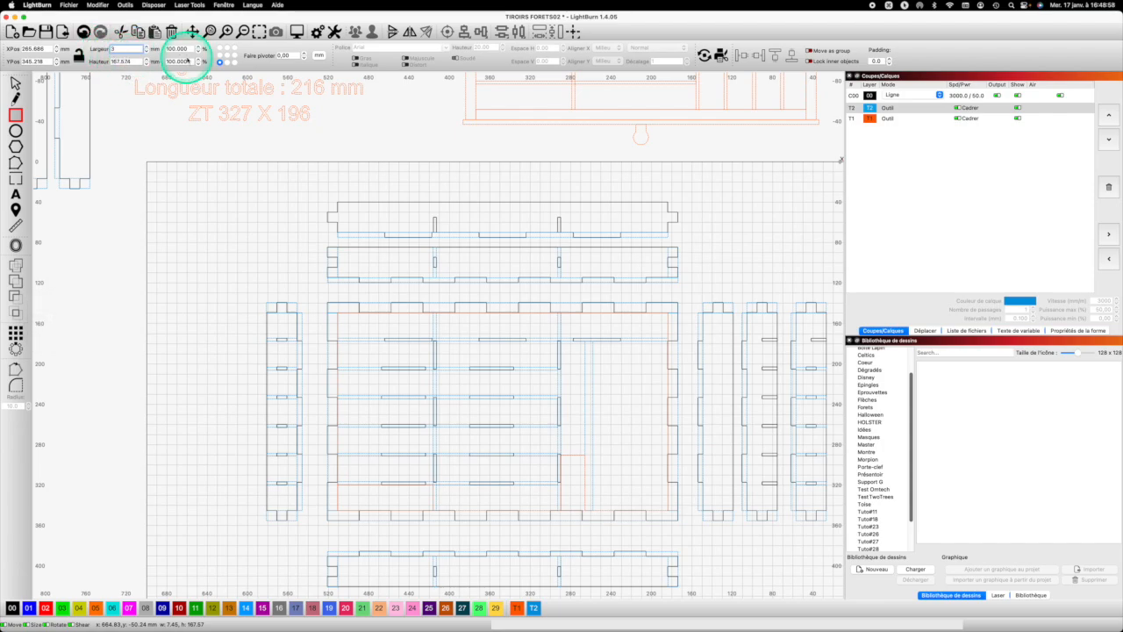
left_click(127, 62)
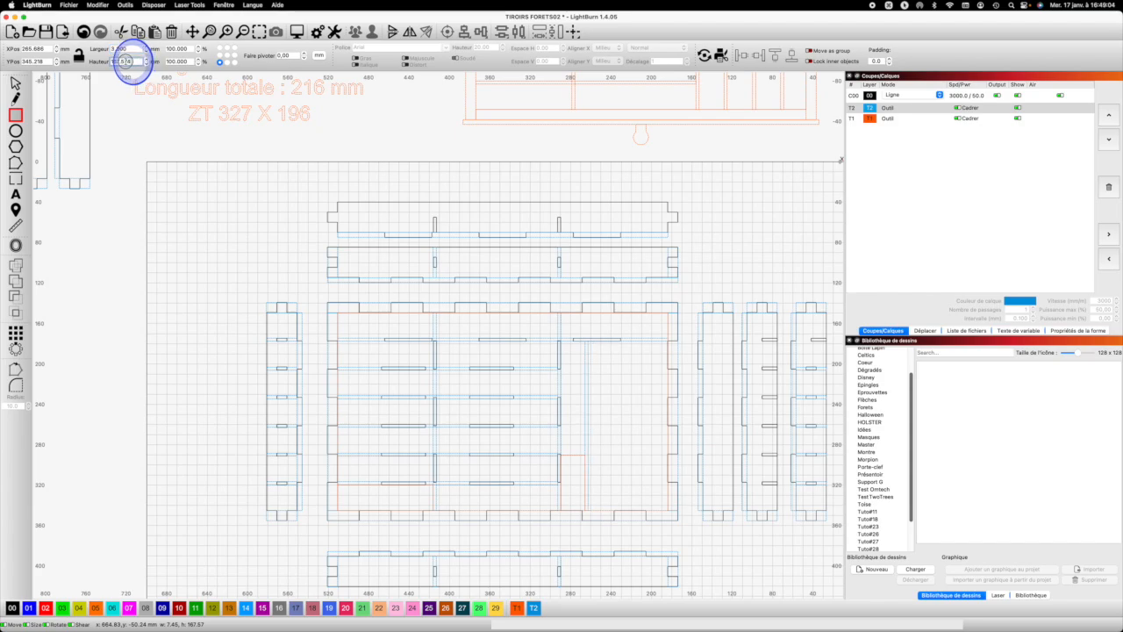
double_click(122, 63)
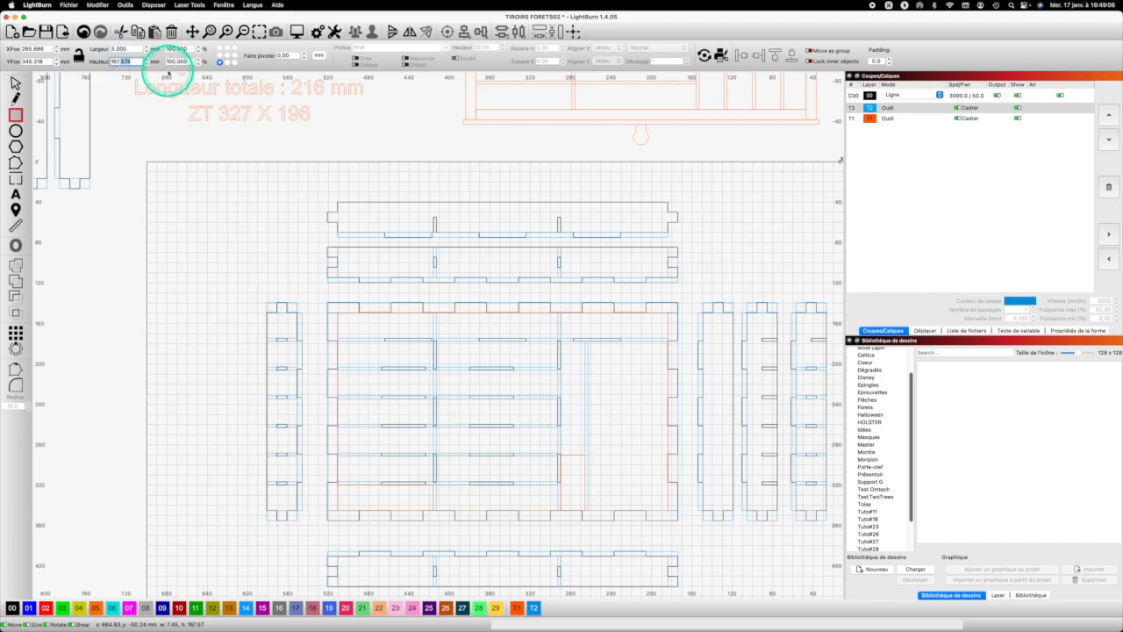
type("80")
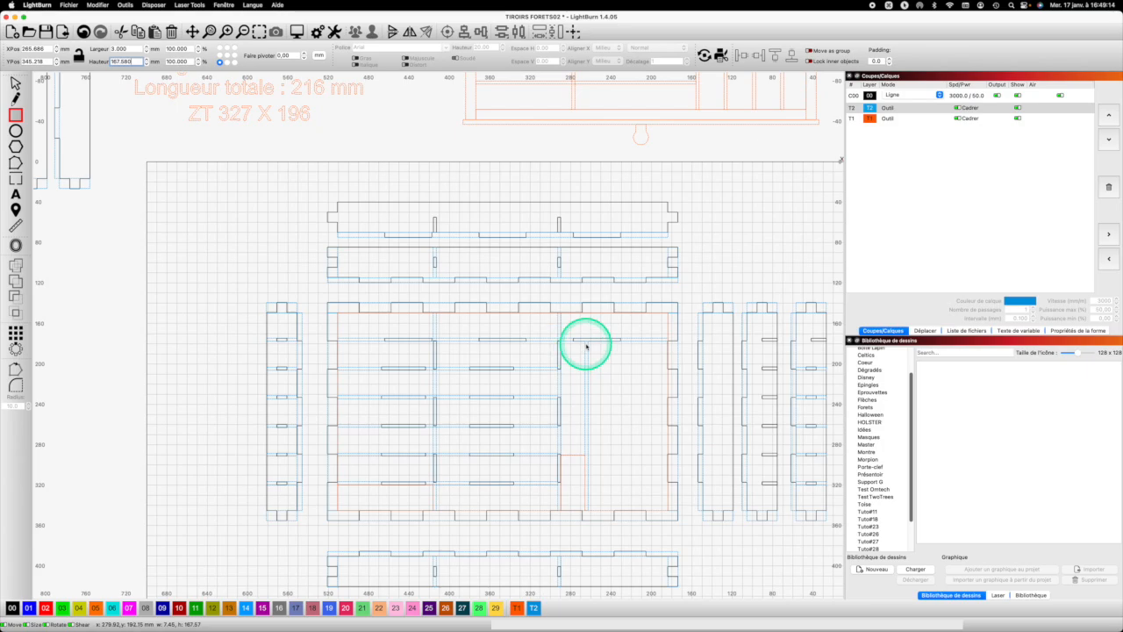
scroll(586, 355, "up", 1)
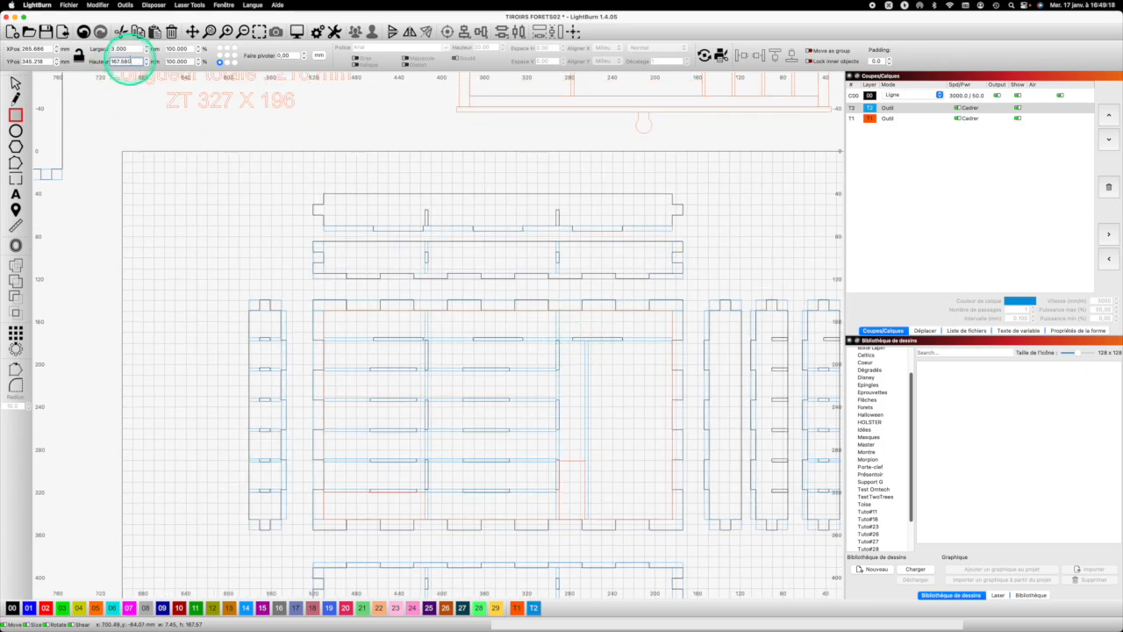
Copy the height value of the tall T2 divider rectangle
left_click(121, 64)
key("super+c")
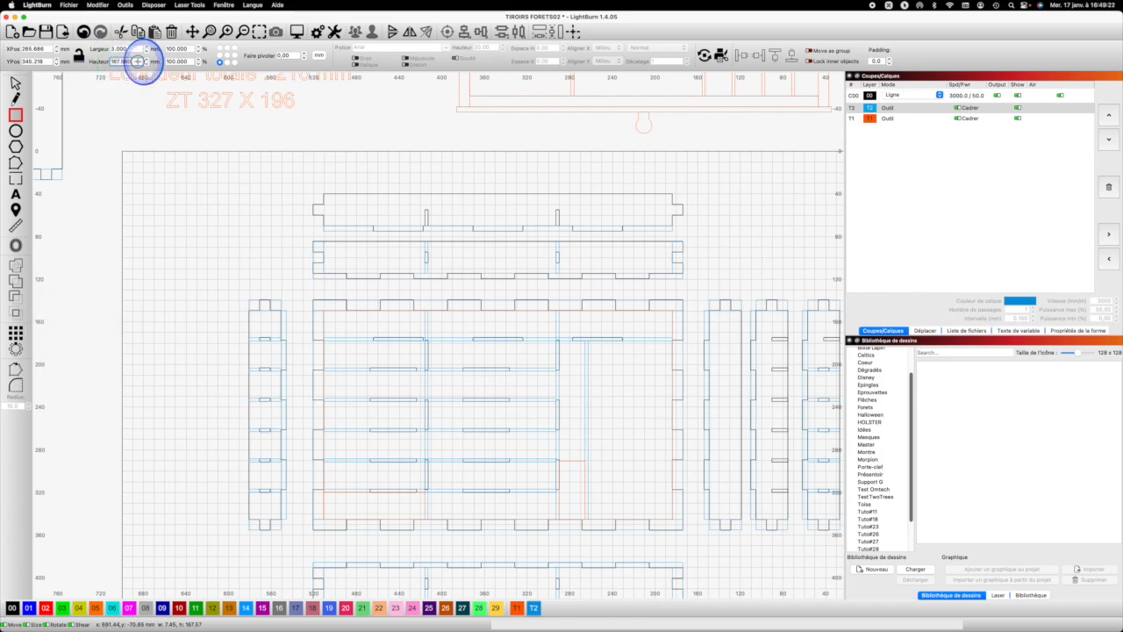
left_click(130, 62)
left_click(123, 61)
key("super+c")
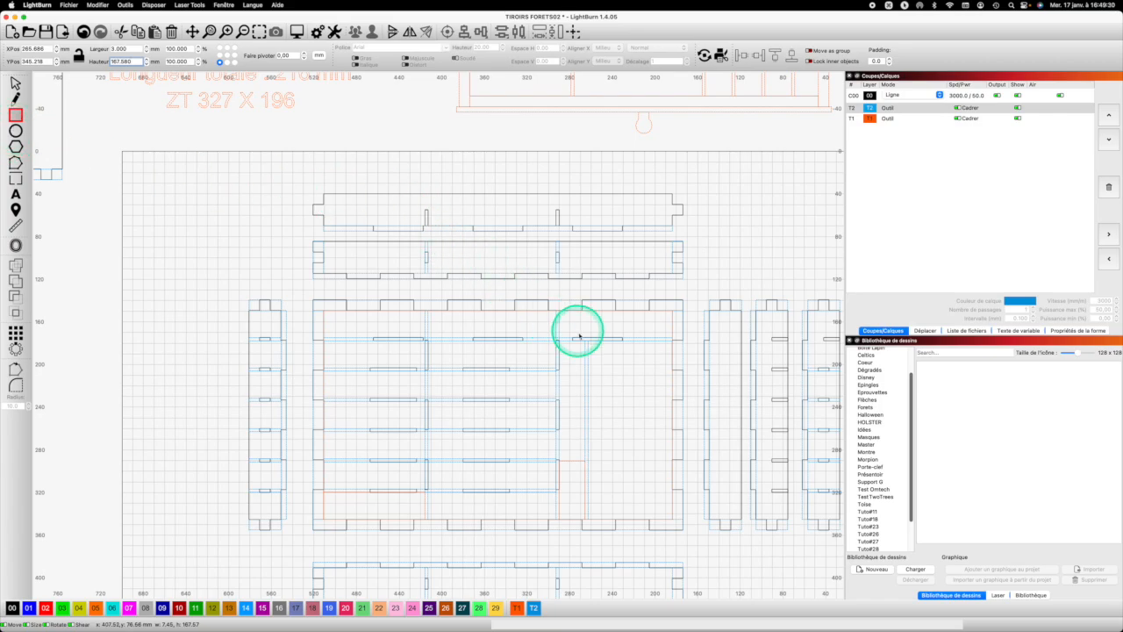
Draw a rectangle about 3.1 × 19.4 mm in the empty compartment beside the new divider and assign it to layer 00
scroll(606, 381, "up", 1)
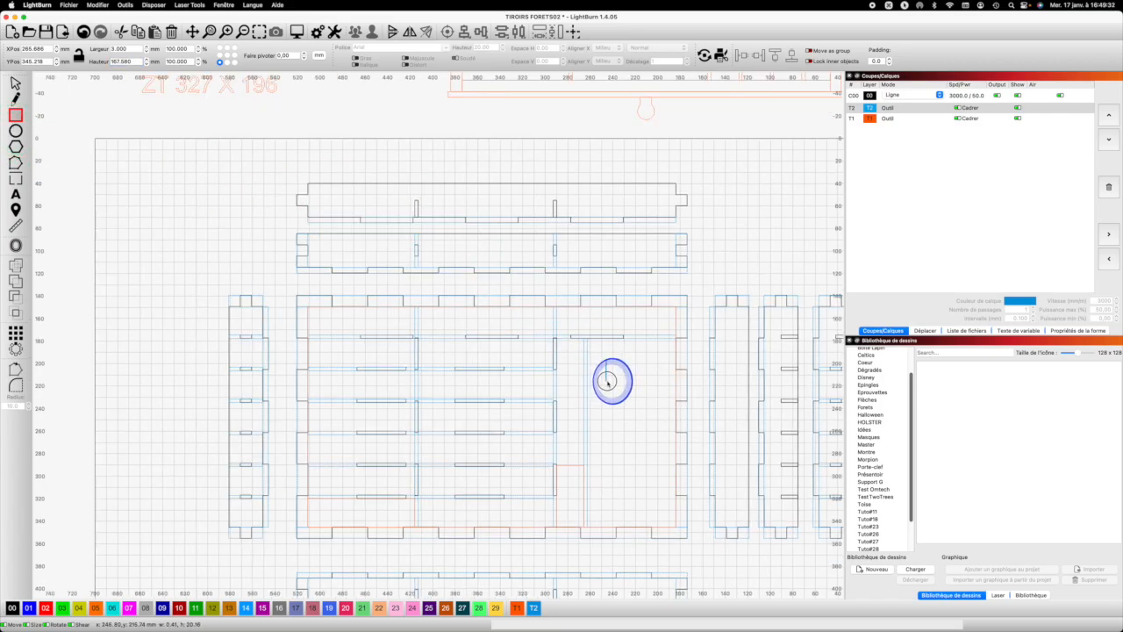
left_click_drag(609, 380, 610, 380)
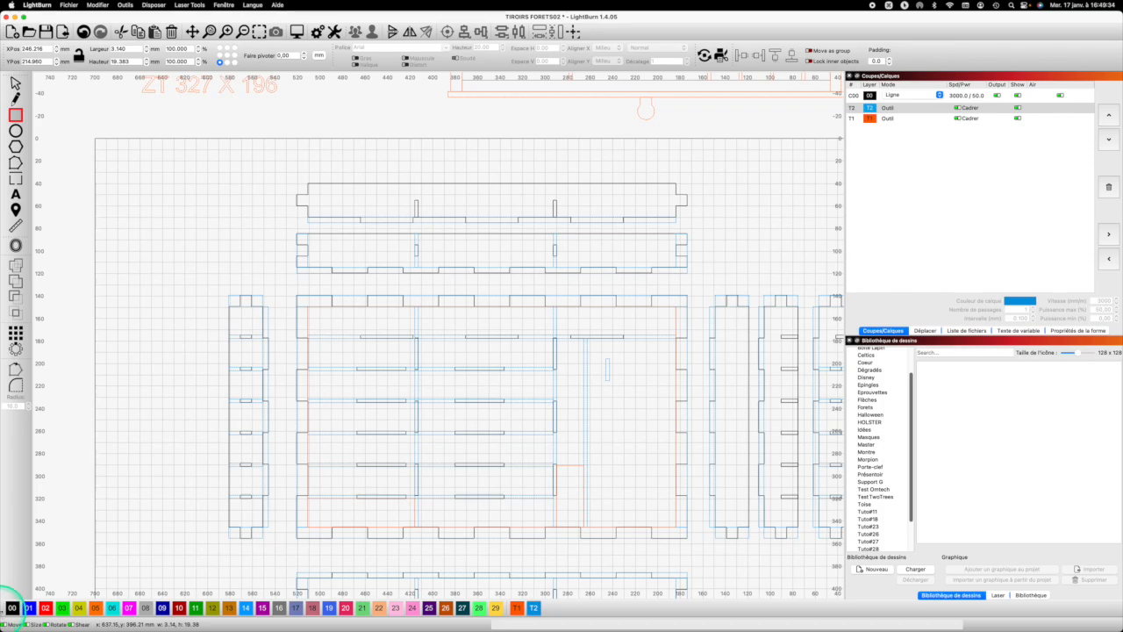
left_click(18, 607)
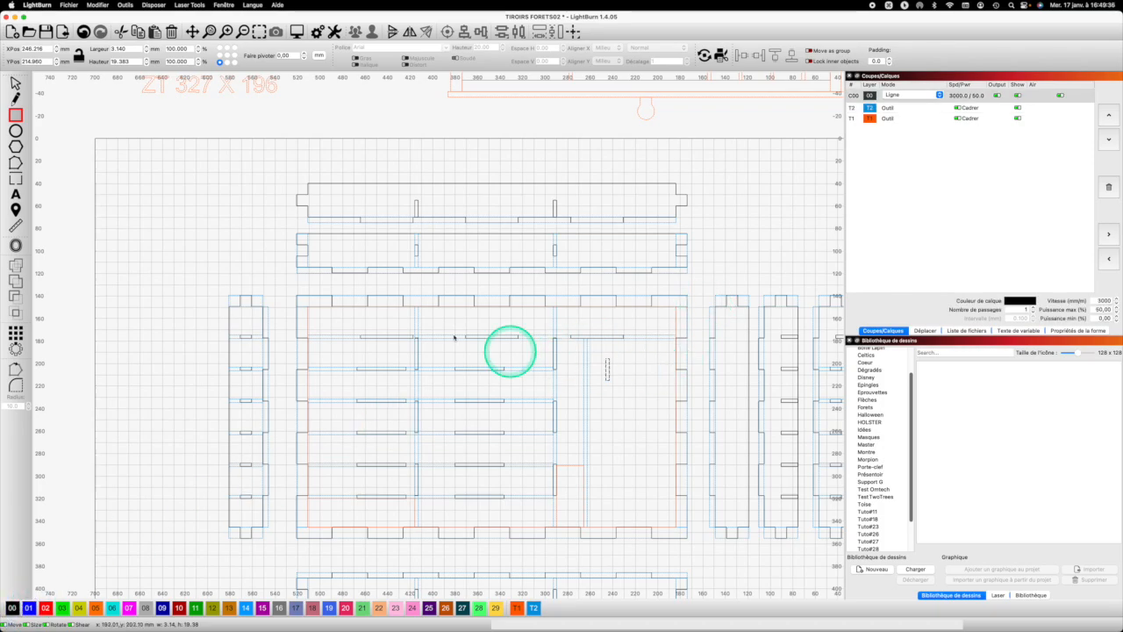
Set the small rectangle's height to one fifth of the divider's height, 167.580/5 mm
left_click(100, 62)
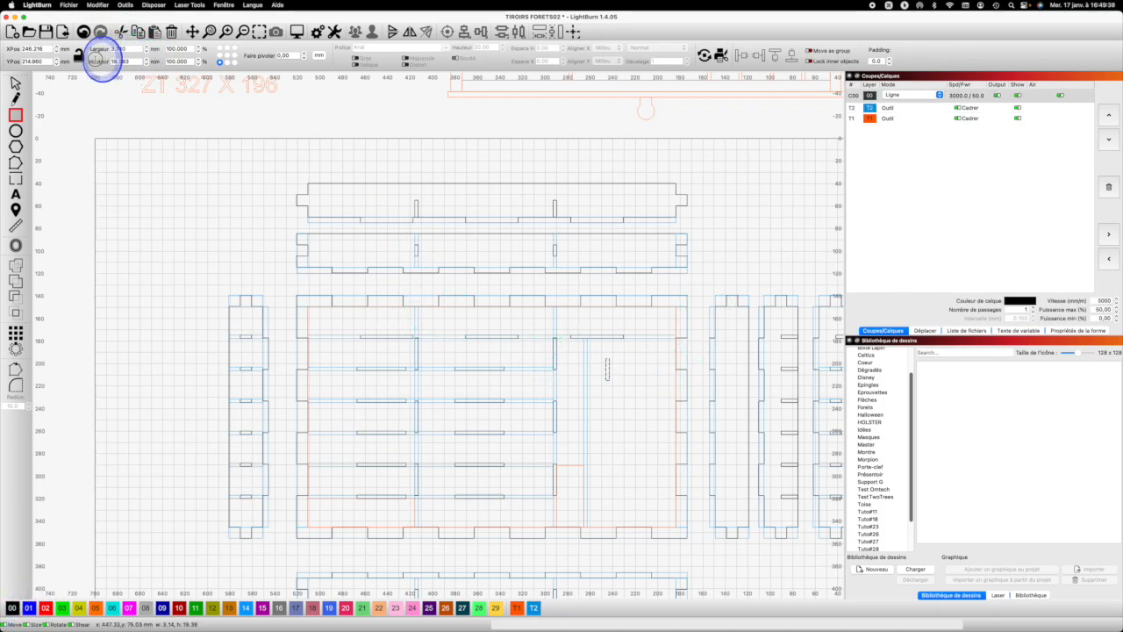
key("super")
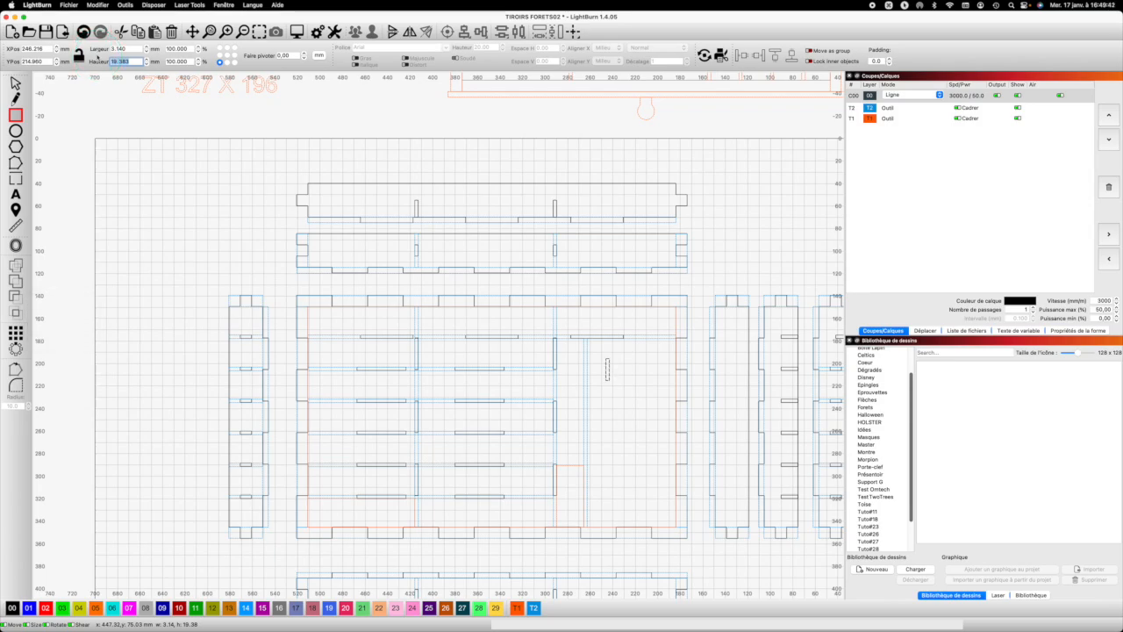
key("super")
key("super+v")
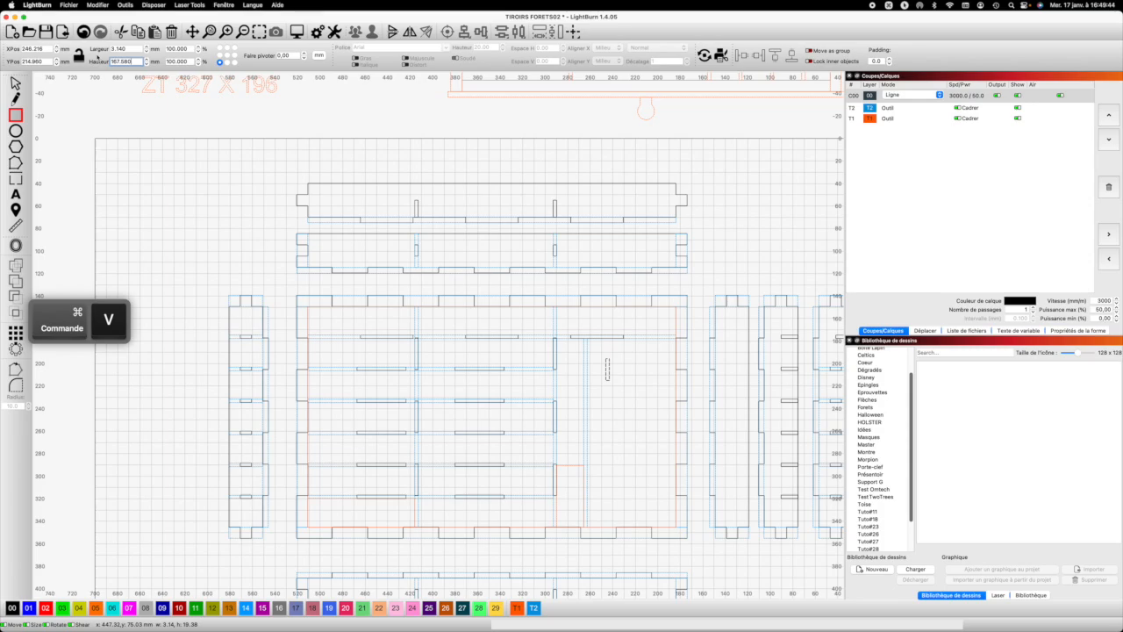
key("super")
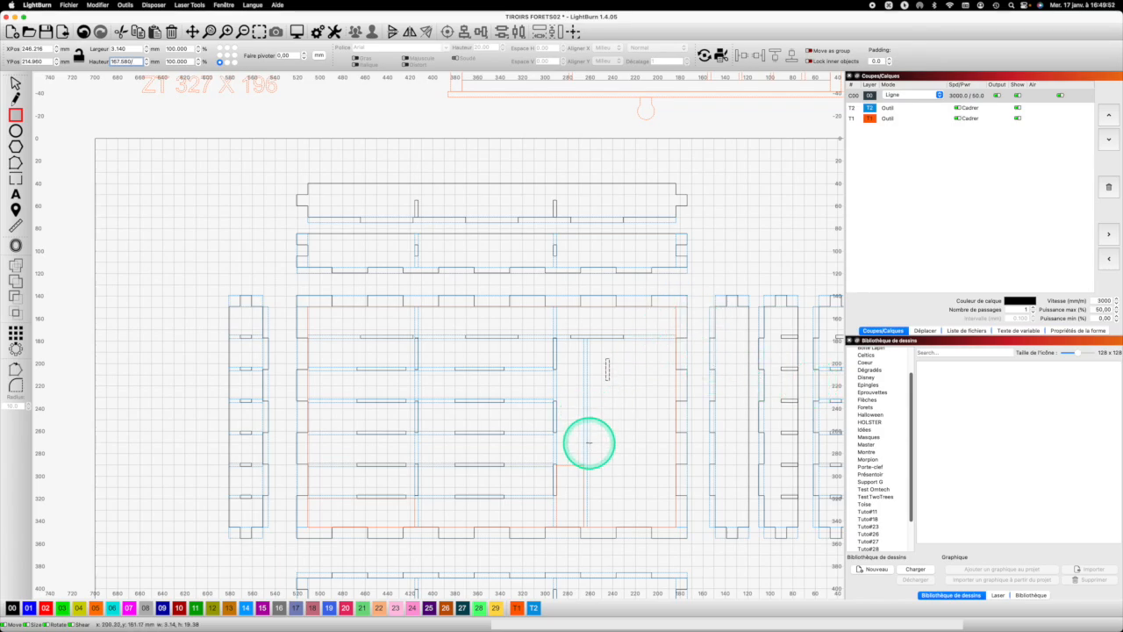
type("5")
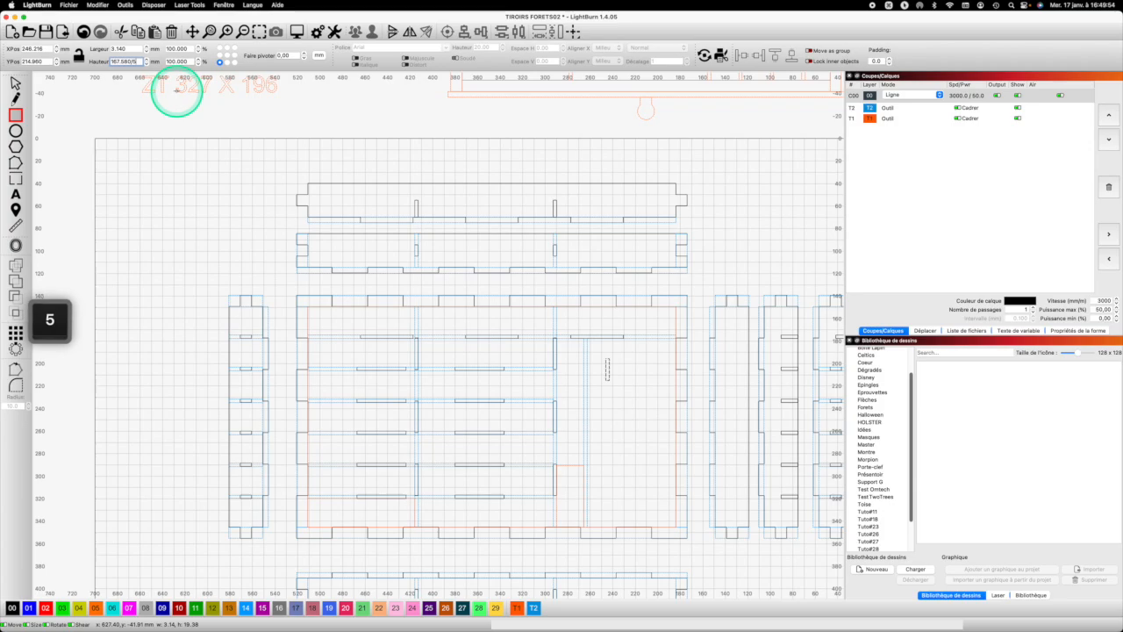
key("Return")
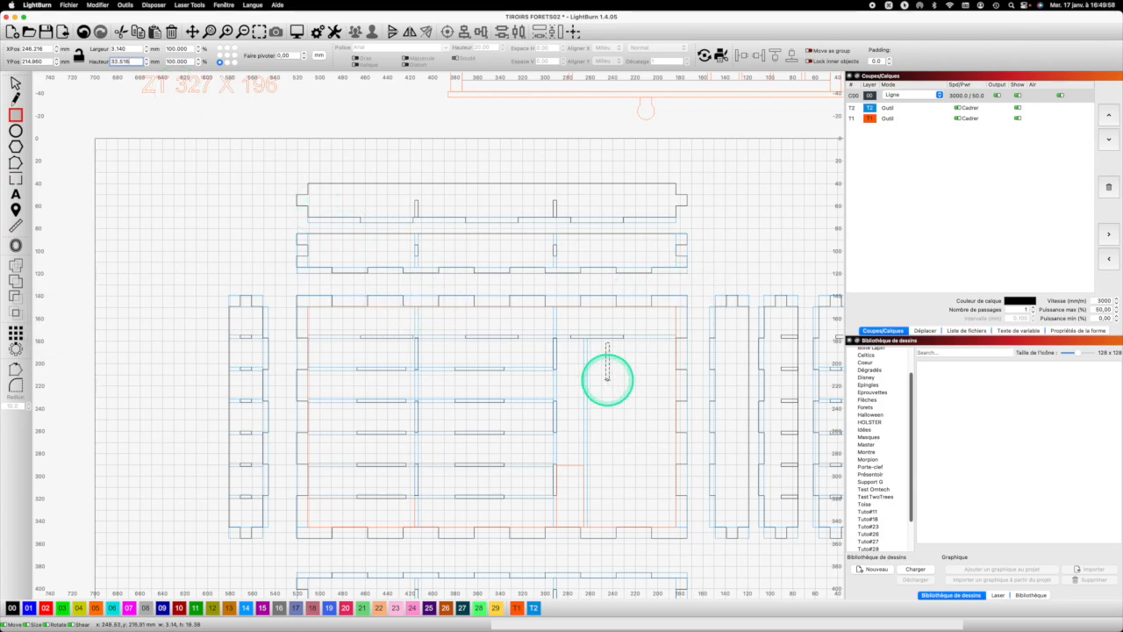
left_click(629, 375)
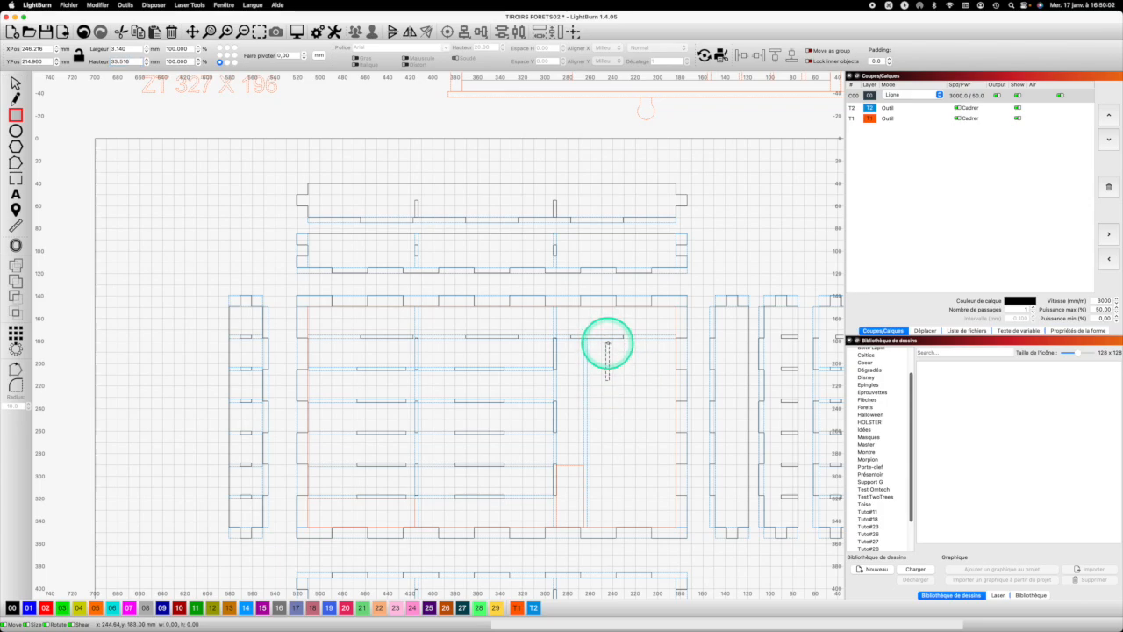
left_click(591, 343)
left_click_drag(585, 338, 591, 325)
key("Escape")
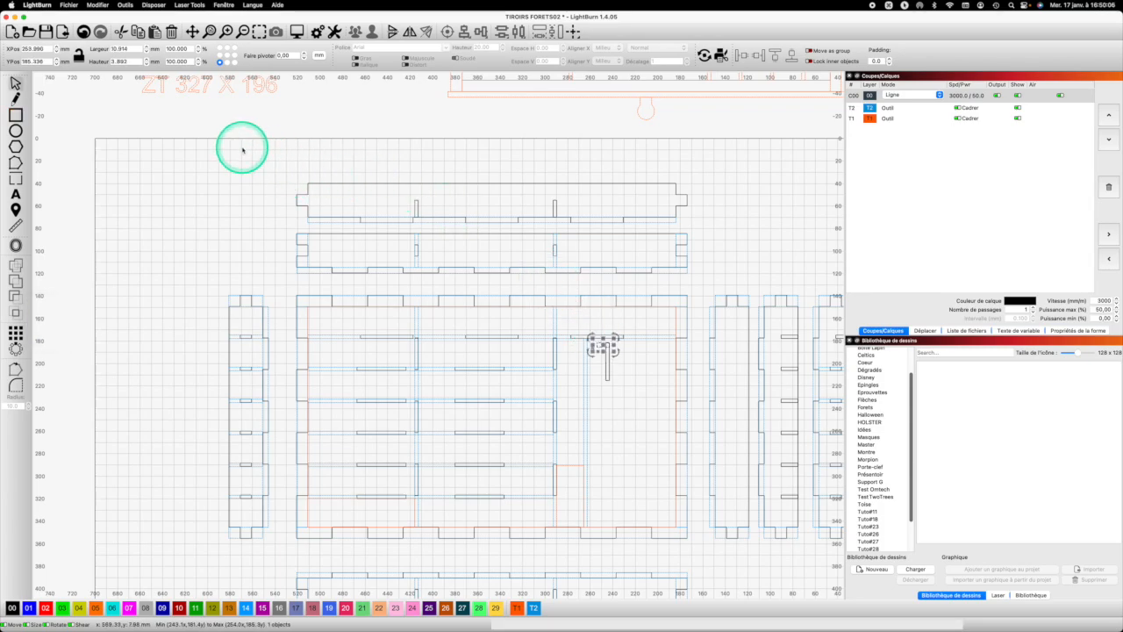
key("BackSpace")
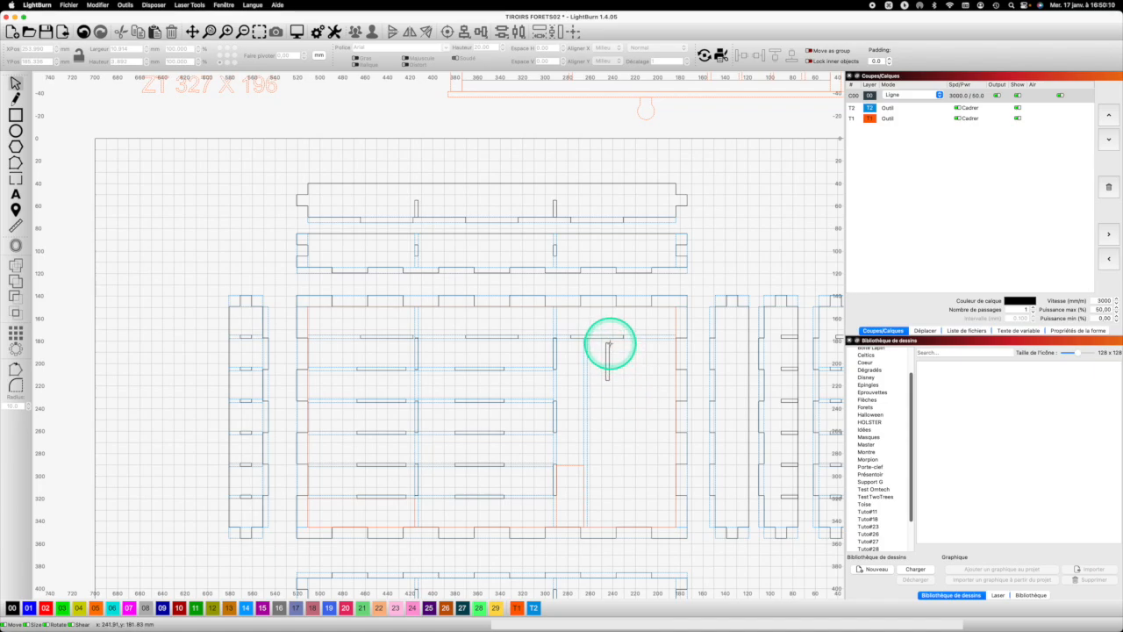
Move the slot rectangle onto the upper end of the new vertical divider and shift it down by its own height, 33.516 mm
left_click_drag(607, 345, 586, 342)
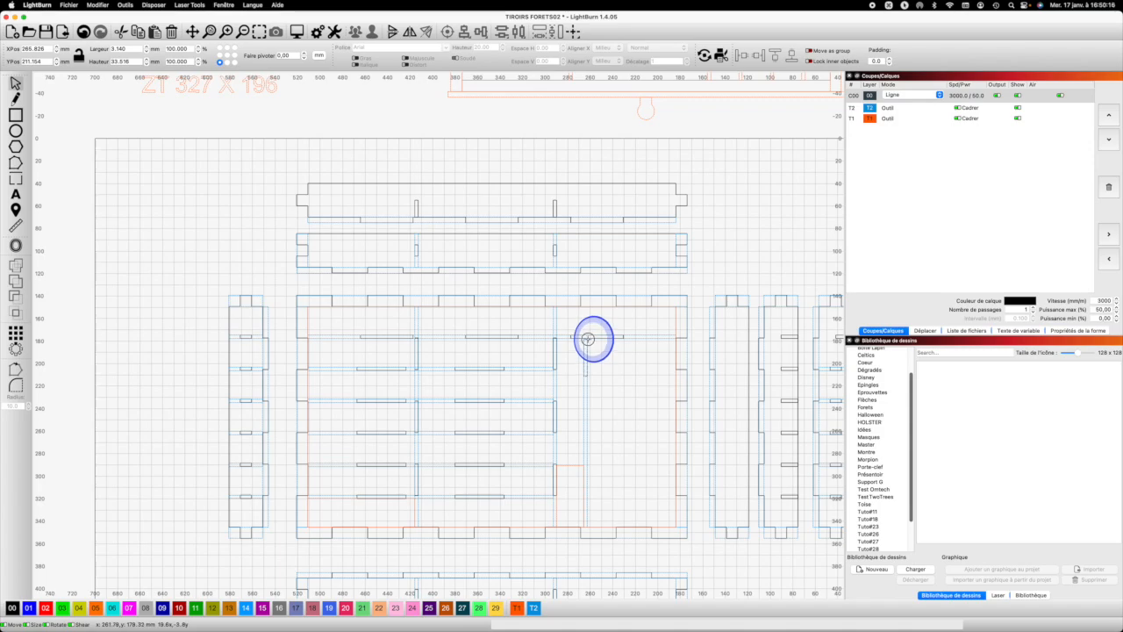
left_click_drag(588, 338, 588, 339)
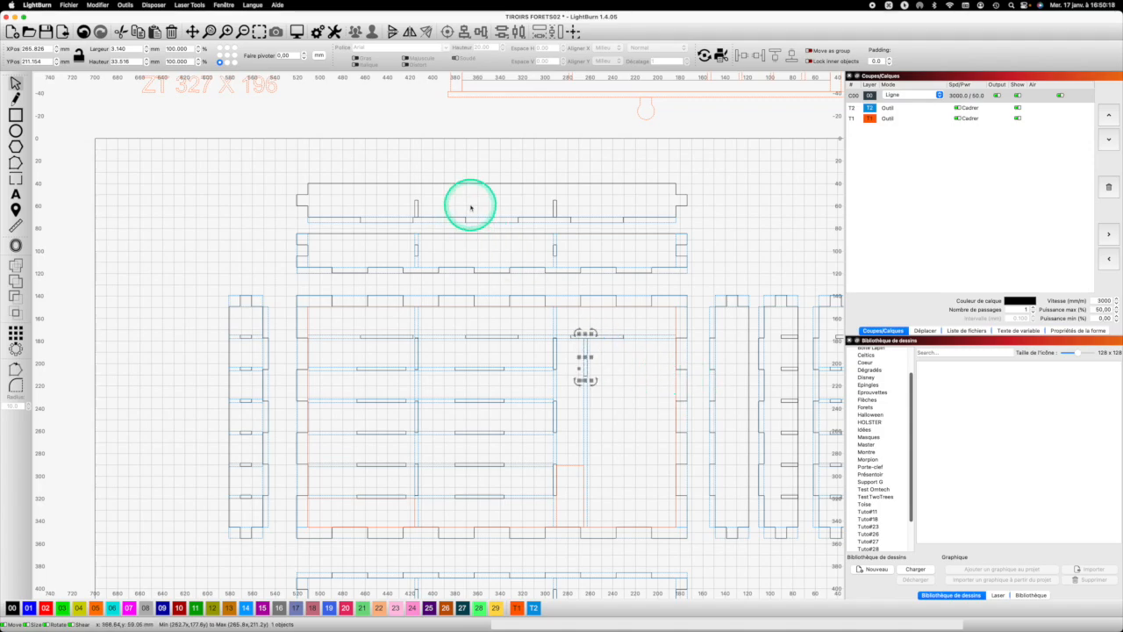
left_click(133, 61)
double_click(116, 61)
key("super+c")
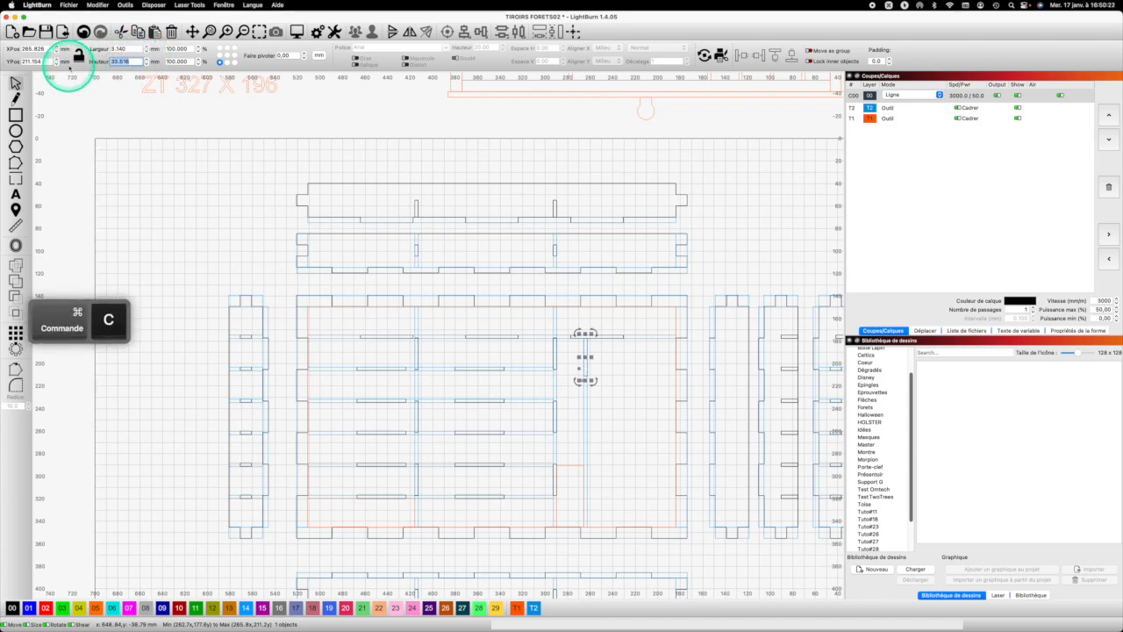
double_click(50, 61)
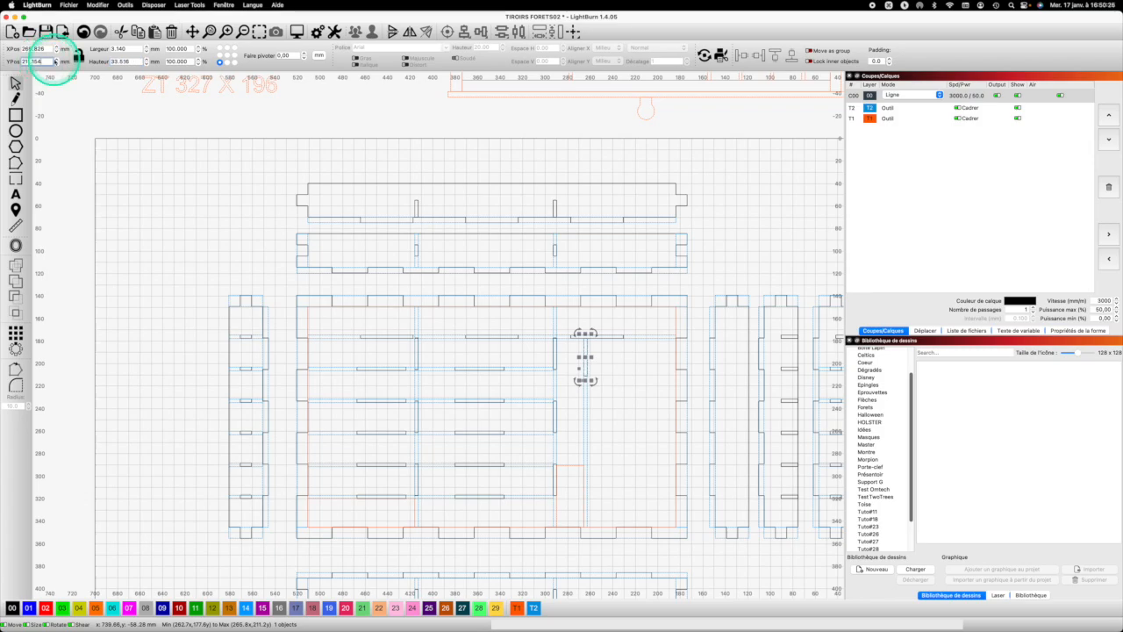
type("+")
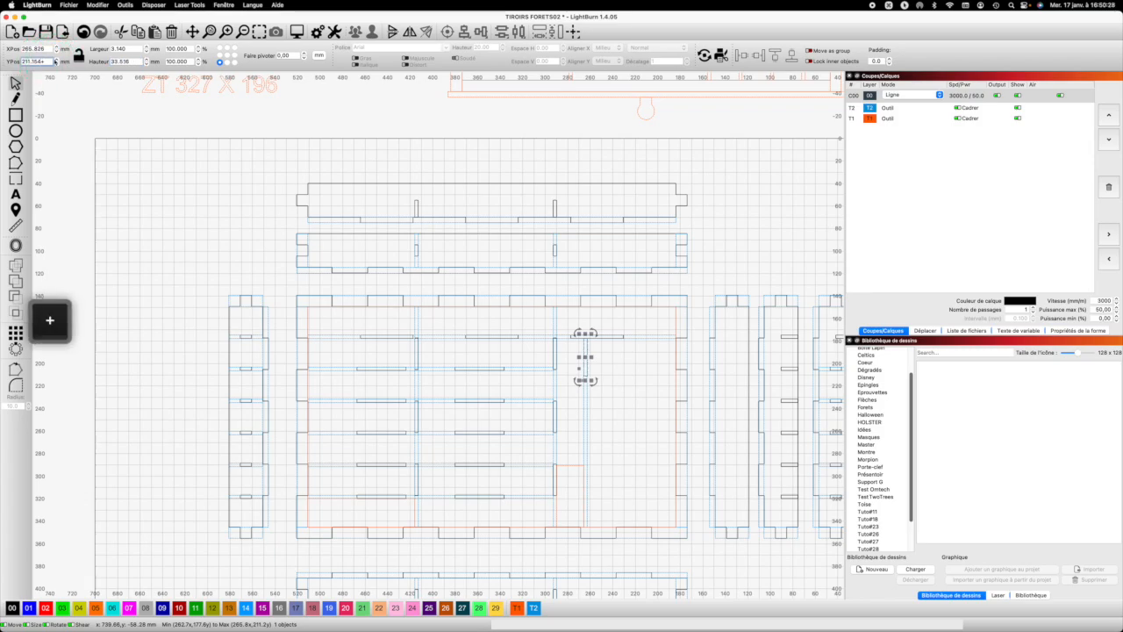
key("super+v")
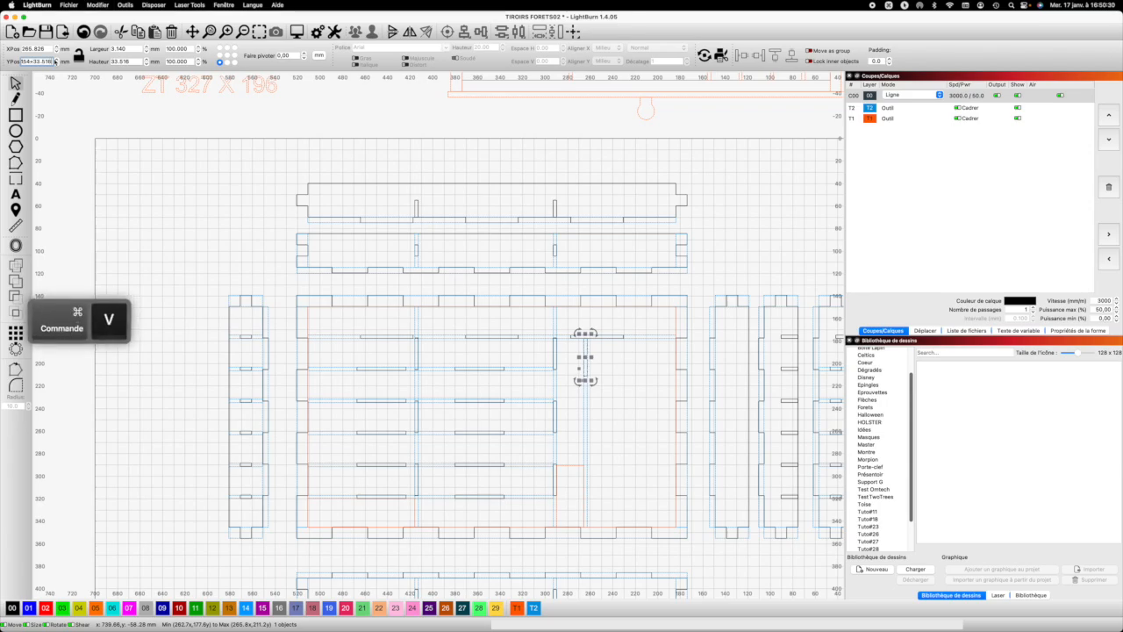
key("Return")
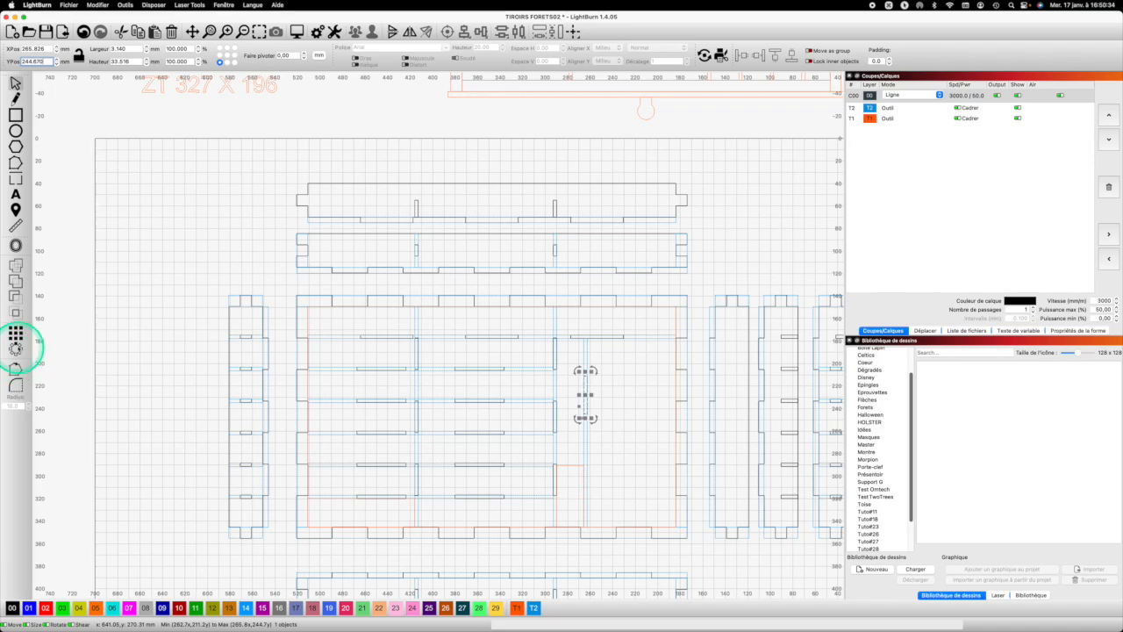
Create a grid array of the slot with 2 rows and a vertical spacing equal to the slot height, 33.516 mm
left_click(16, 333)
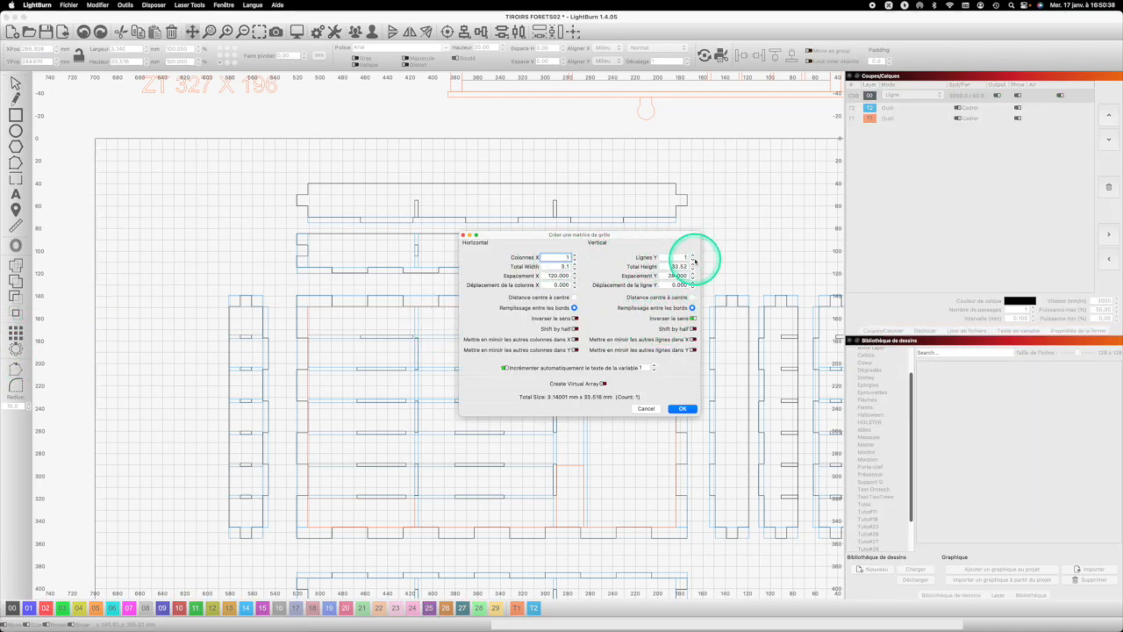
left_click(689, 257)
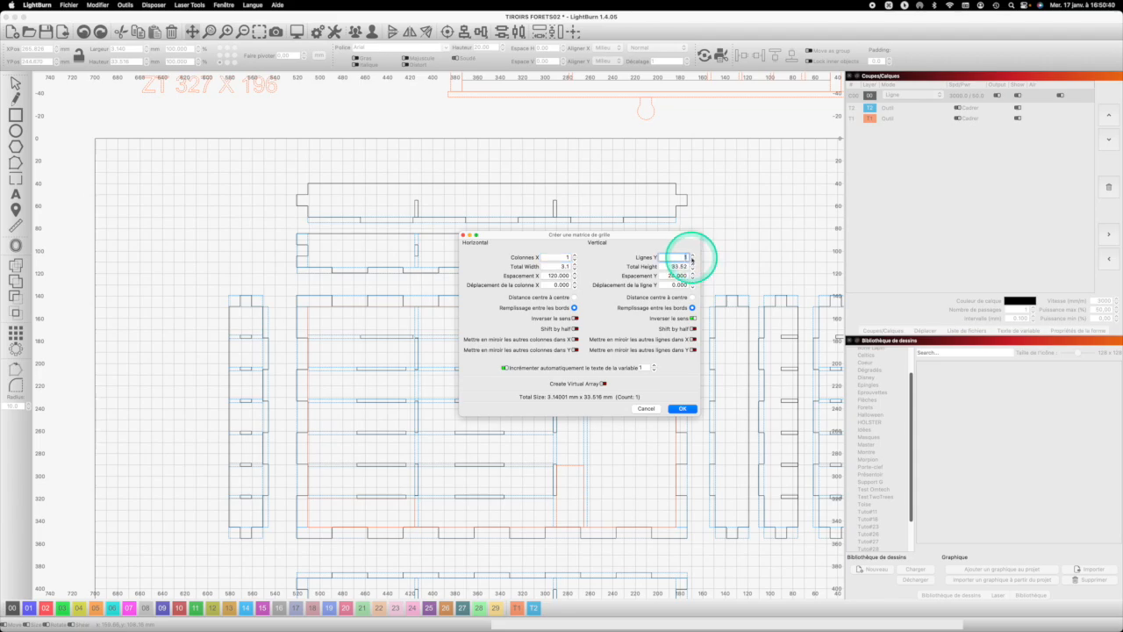
type("2")
key("Tab")
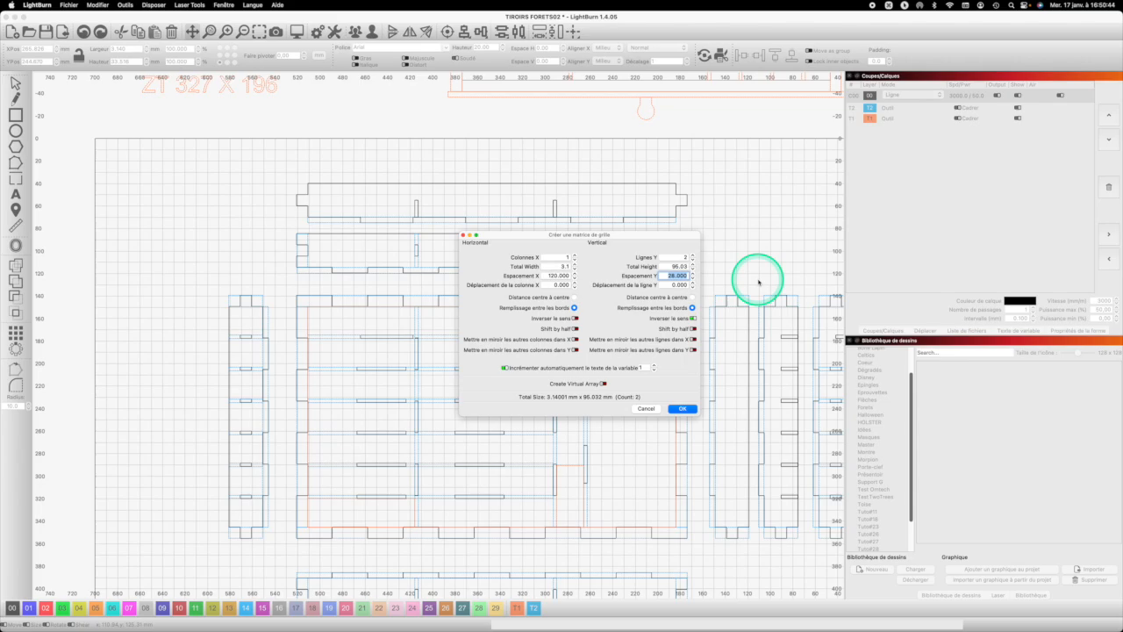
key("super+v")
left_click(683, 408)
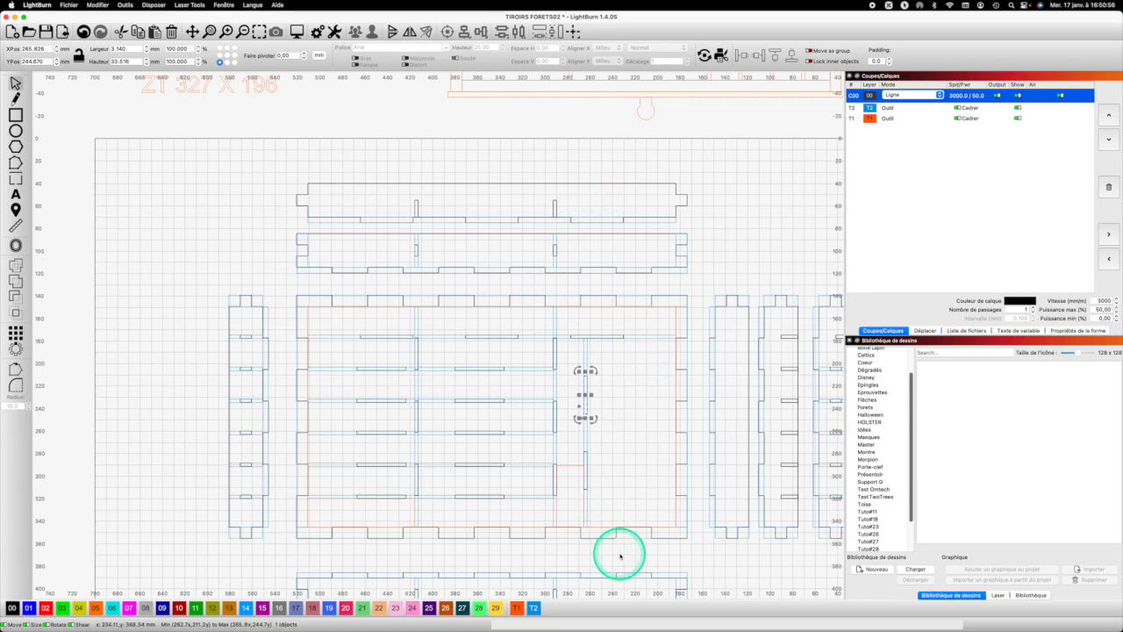
Paste a copy of the 3 × 30 mm divider strip with its slot into the lower long side panel, below the new divider
scroll(620, 556, "up", 1)
scroll(620, 555, "down", 1)
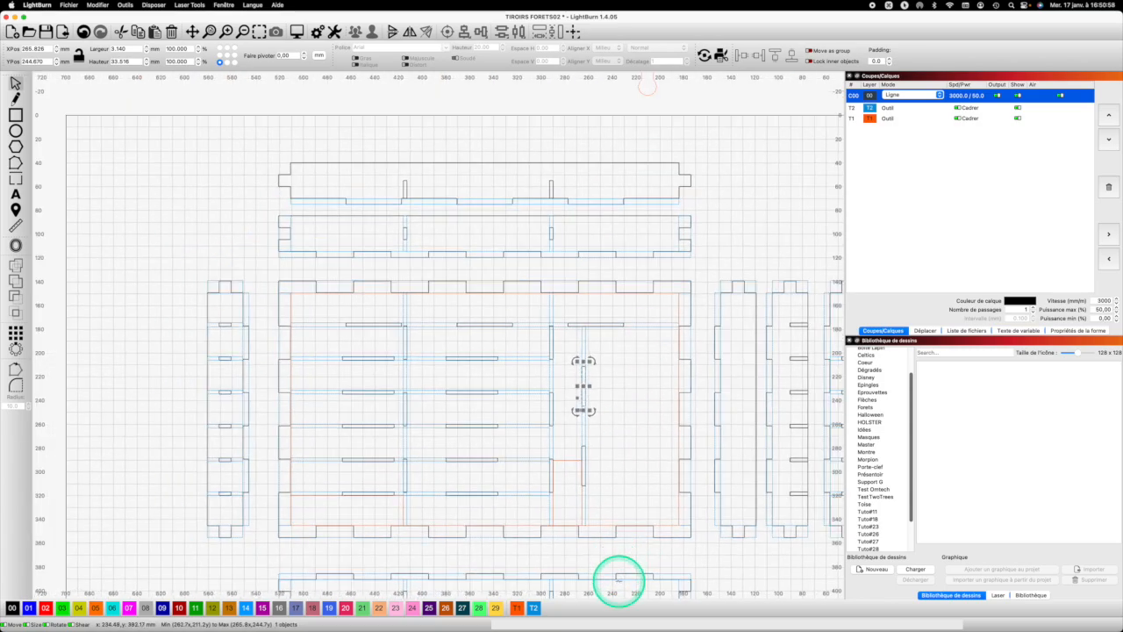
scroll(619, 580, "down", 4)
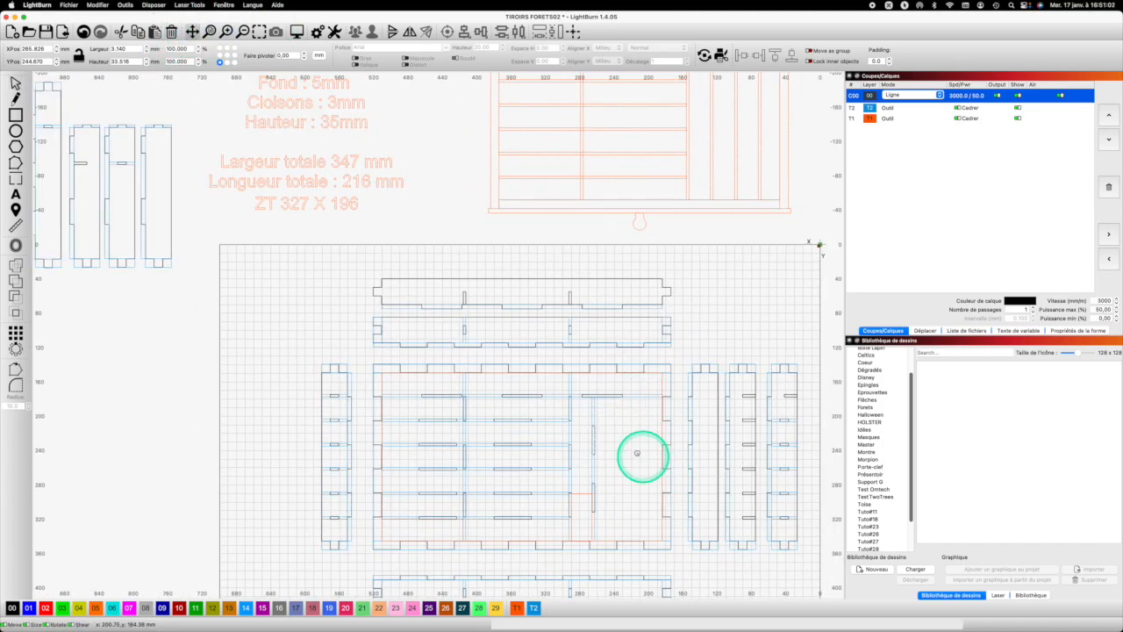
scroll(641, 413, "down", 2)
scroll(631, 367, "down", 1)
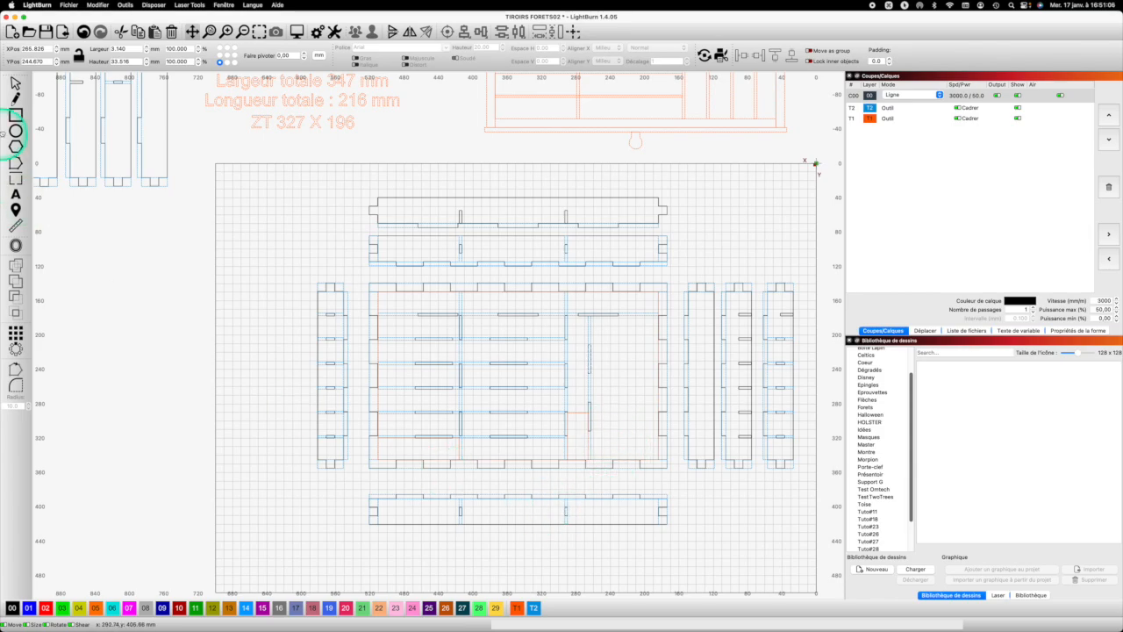
left_click(15, 81)
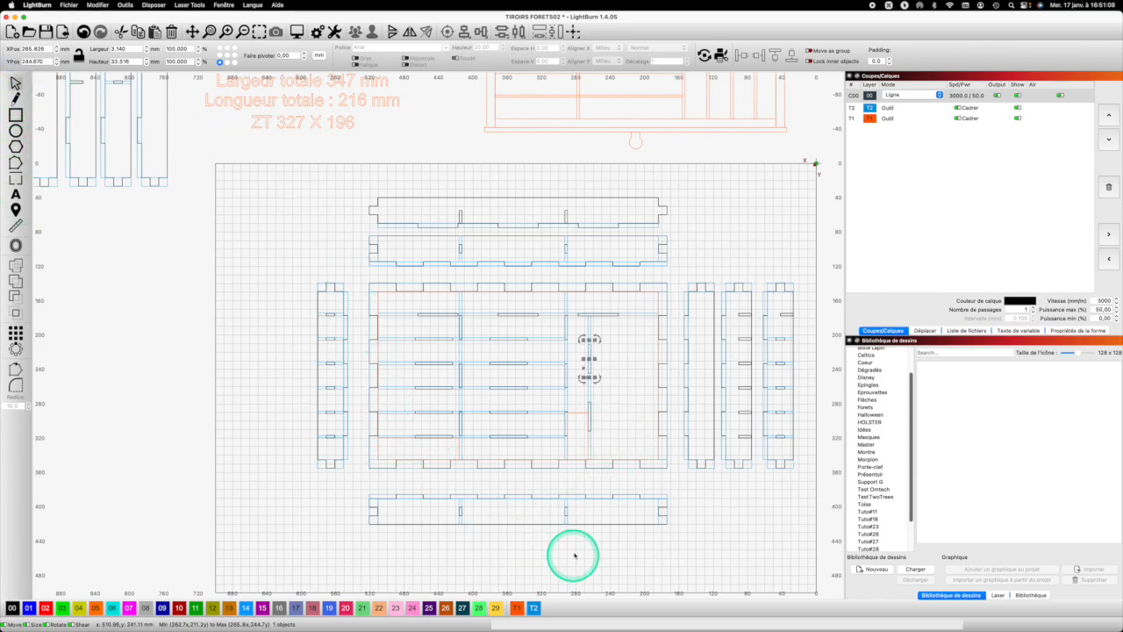
left_click(568, 509)
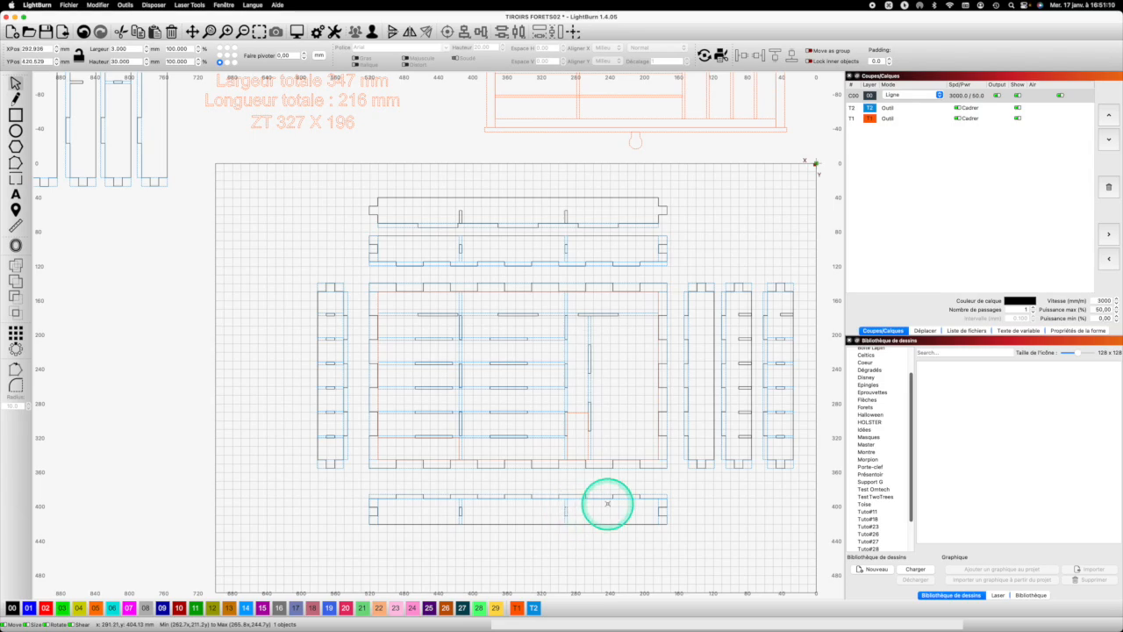
key("super+c")
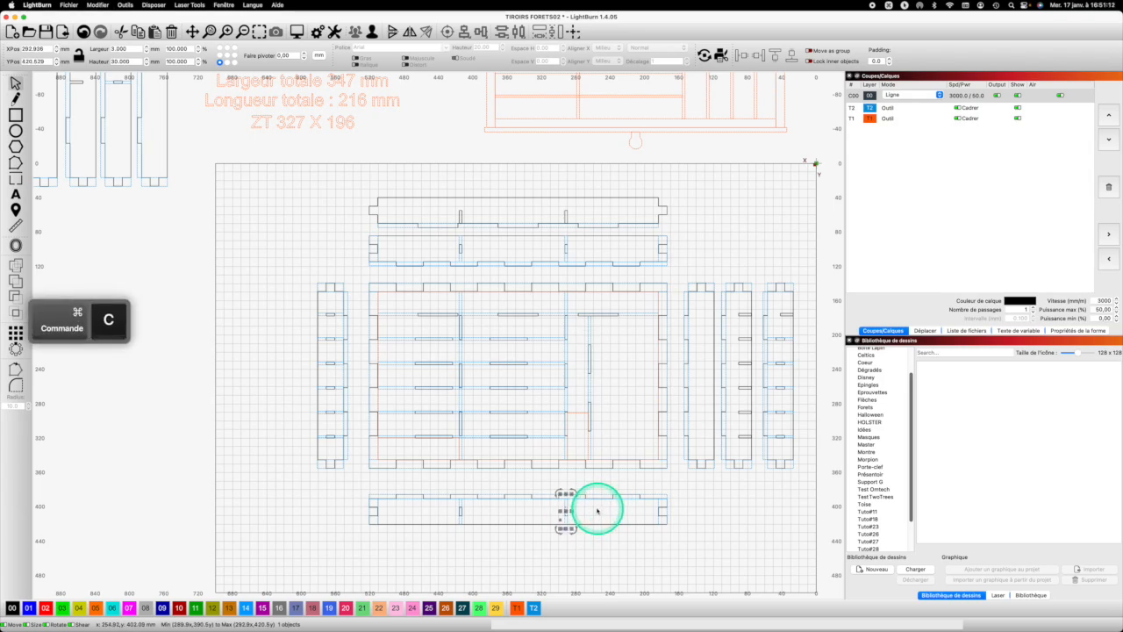
key("super+v")
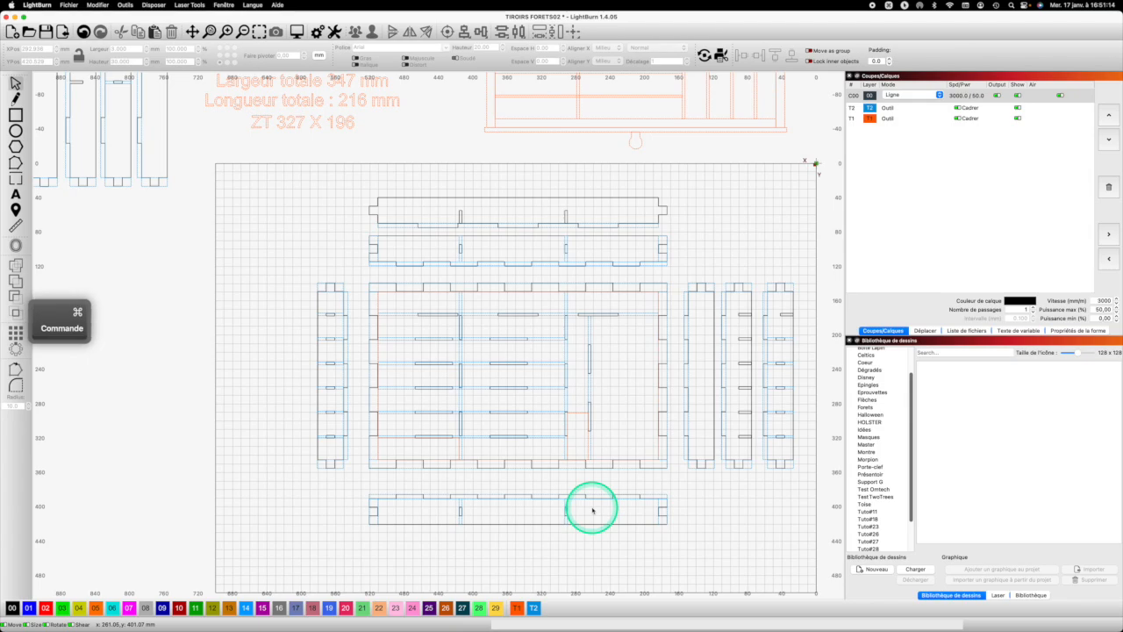
Left-align the pasted divider strip in the lower long side panel with the new vertical divider in the base
left_click(602, 451, "shift")
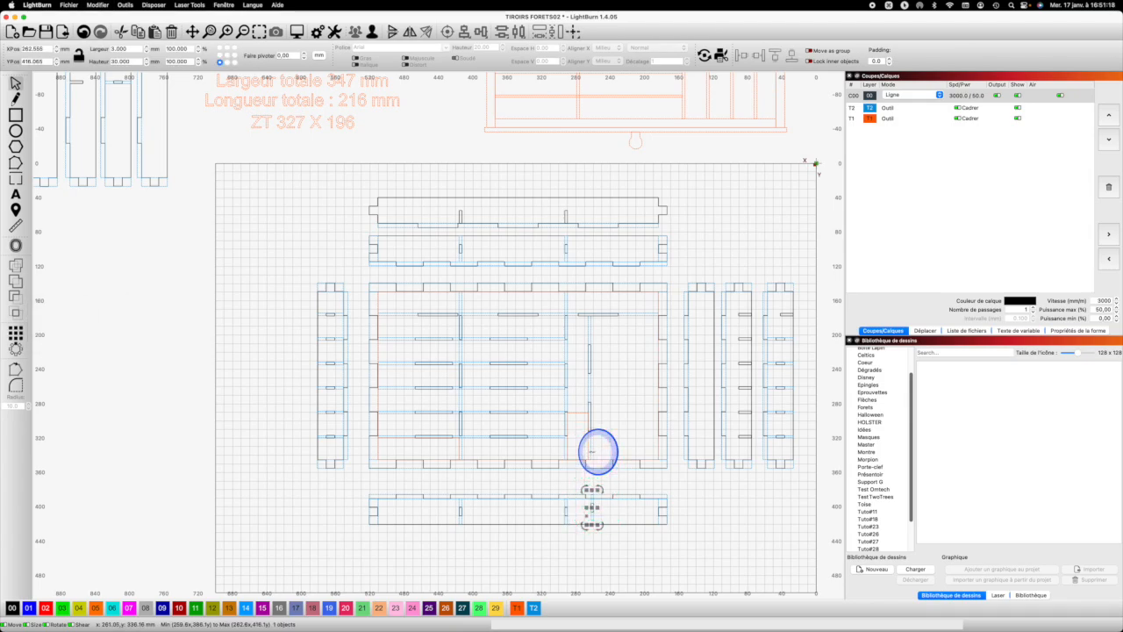
left_click(596, 452, "shift")
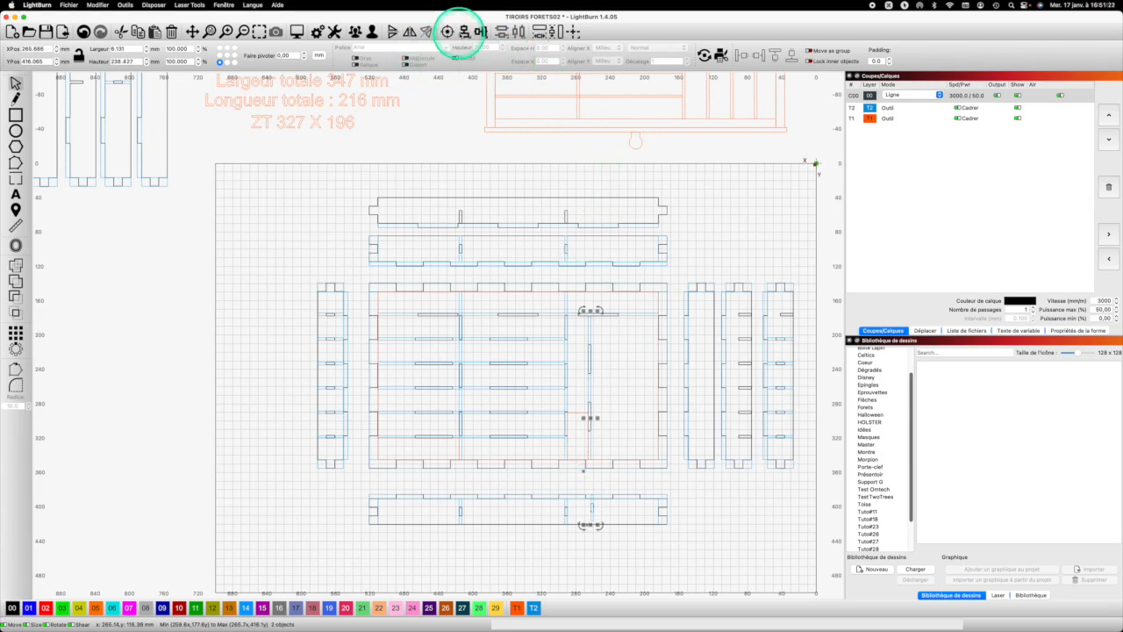
left_click(464, 32)
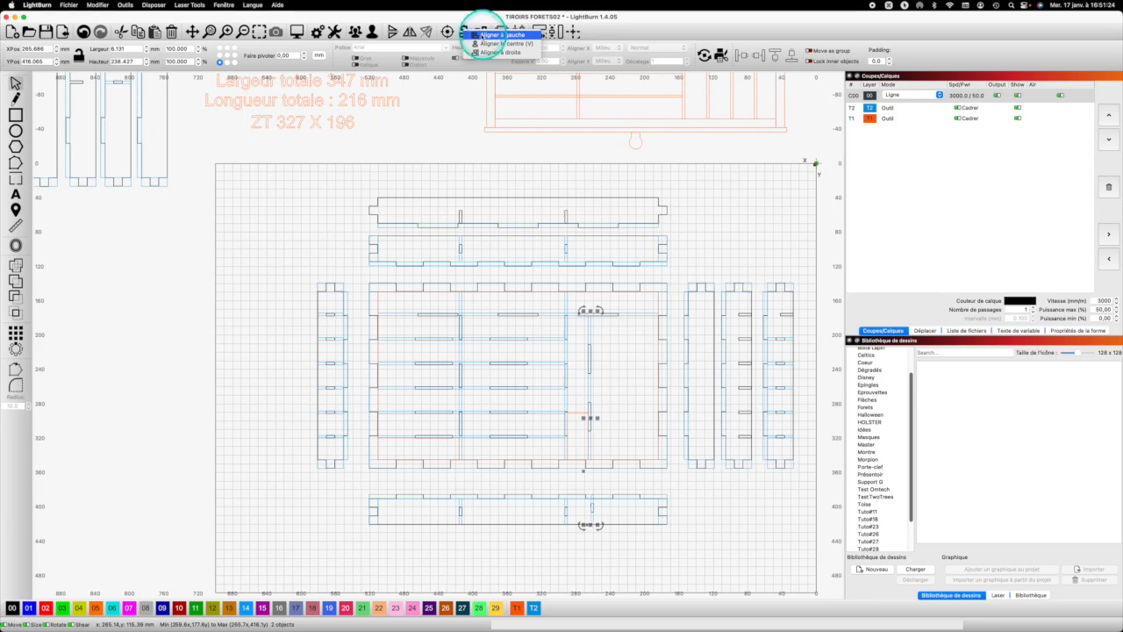
left_click(483, 34)
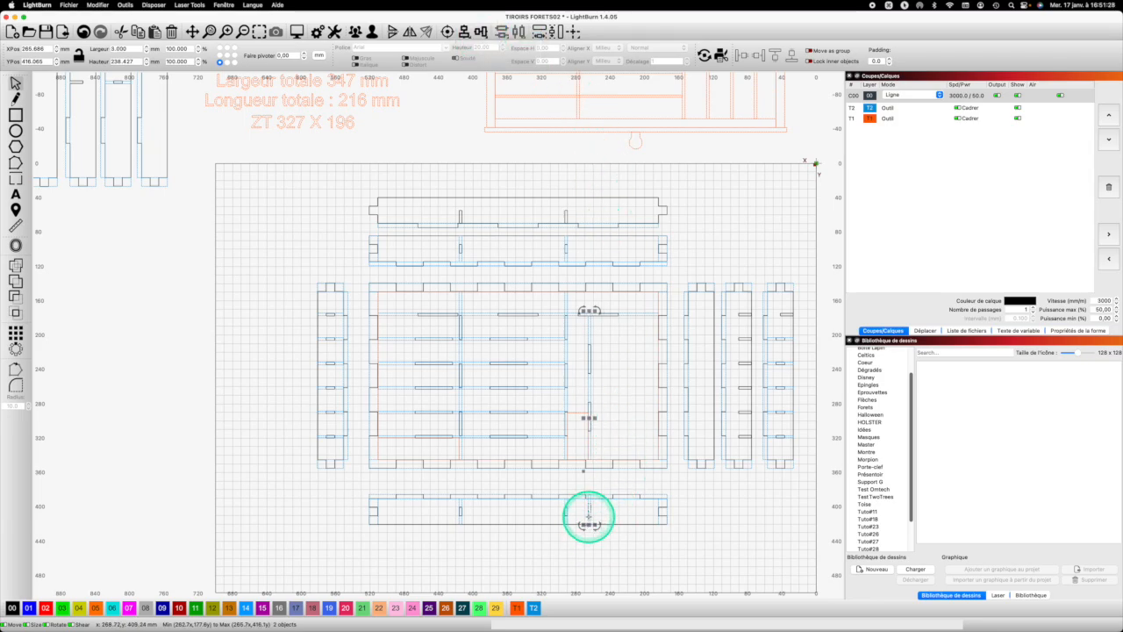
Align the pasted divider strip with the bottom edge of the lower long side panel
scroll(588, 517, "up", 2)
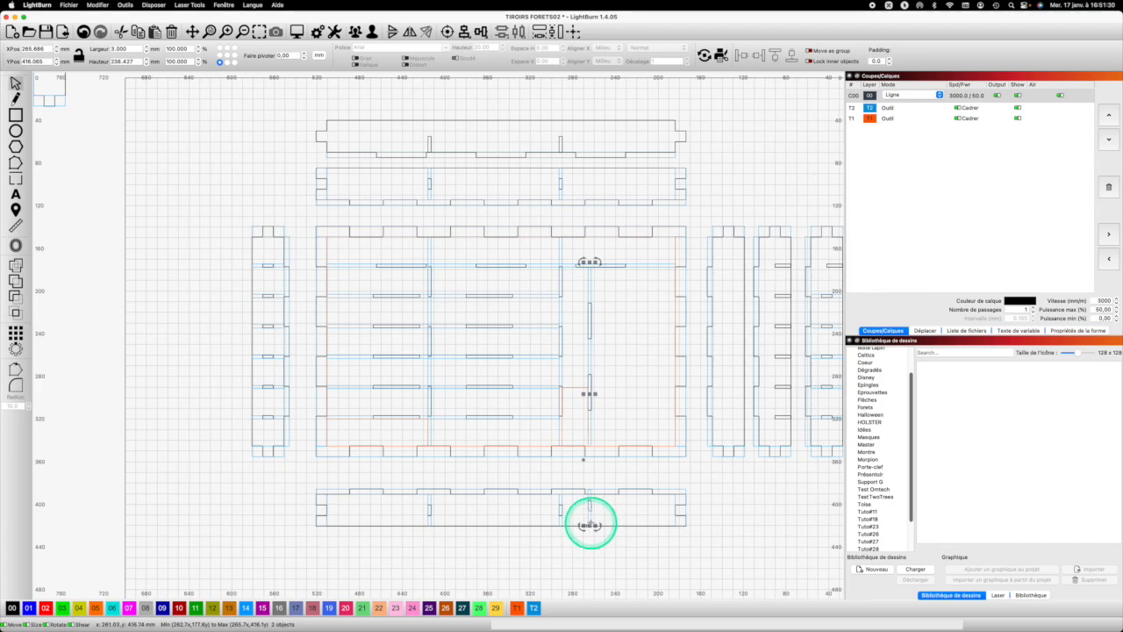
scroll(590, 523, "up", 1)
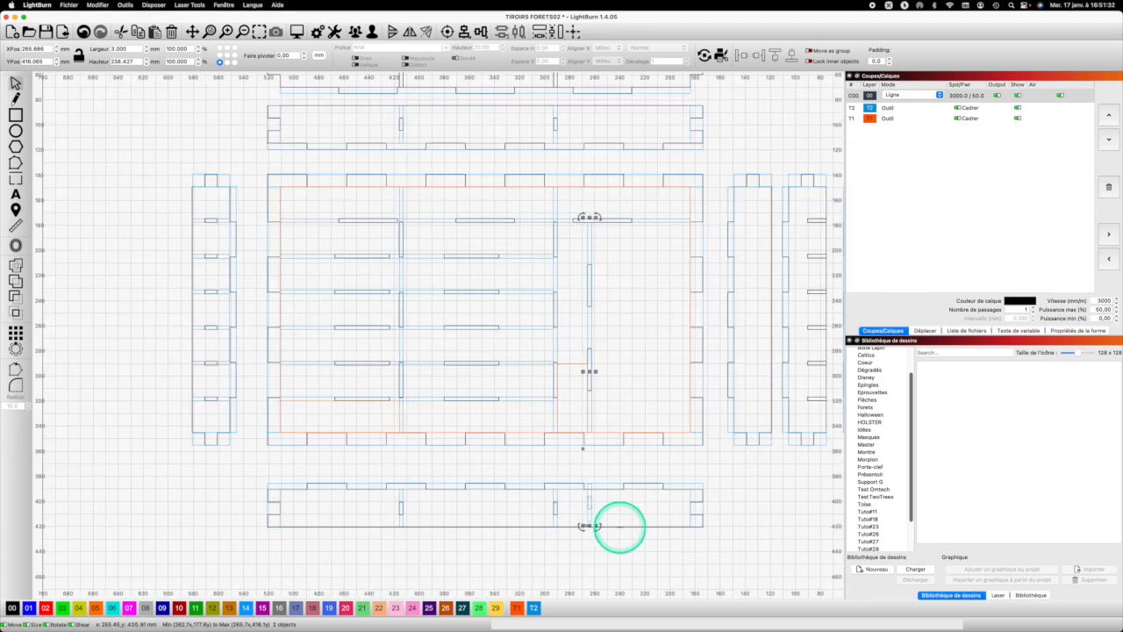
left_click(589, 515)
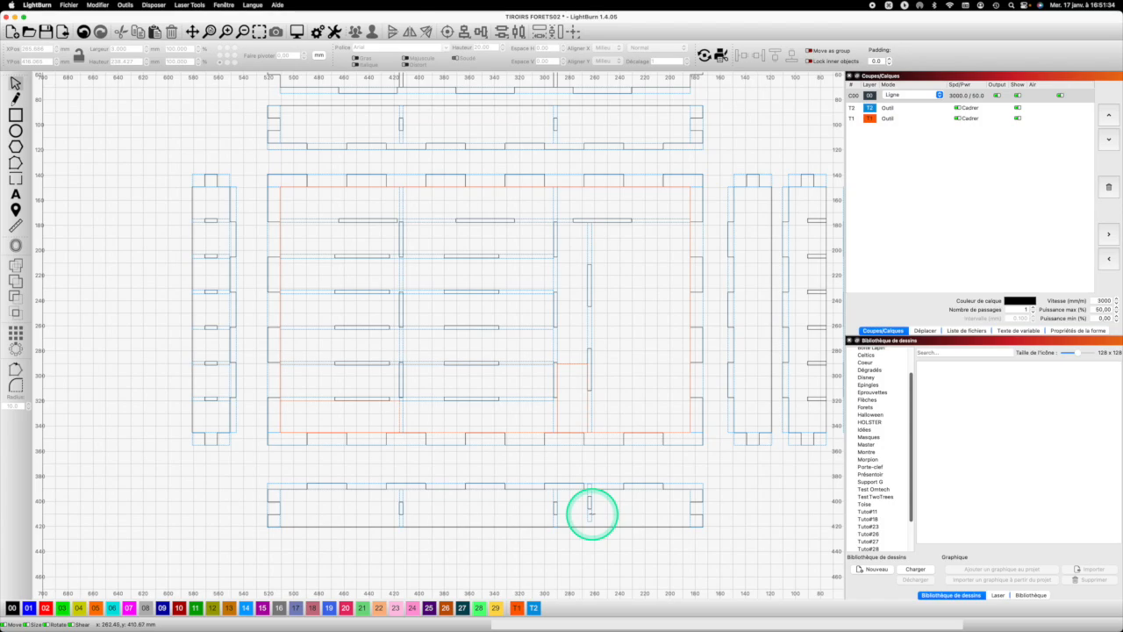
left_click(592, 513)
left_click(612, 526, "shift")
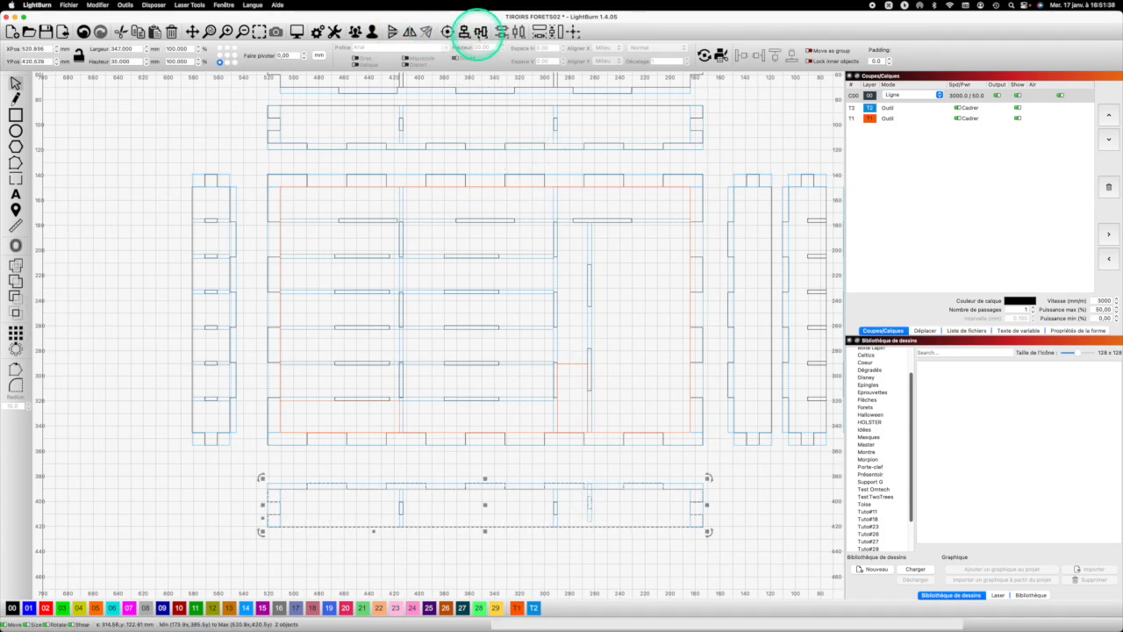
left_click(480, 32)
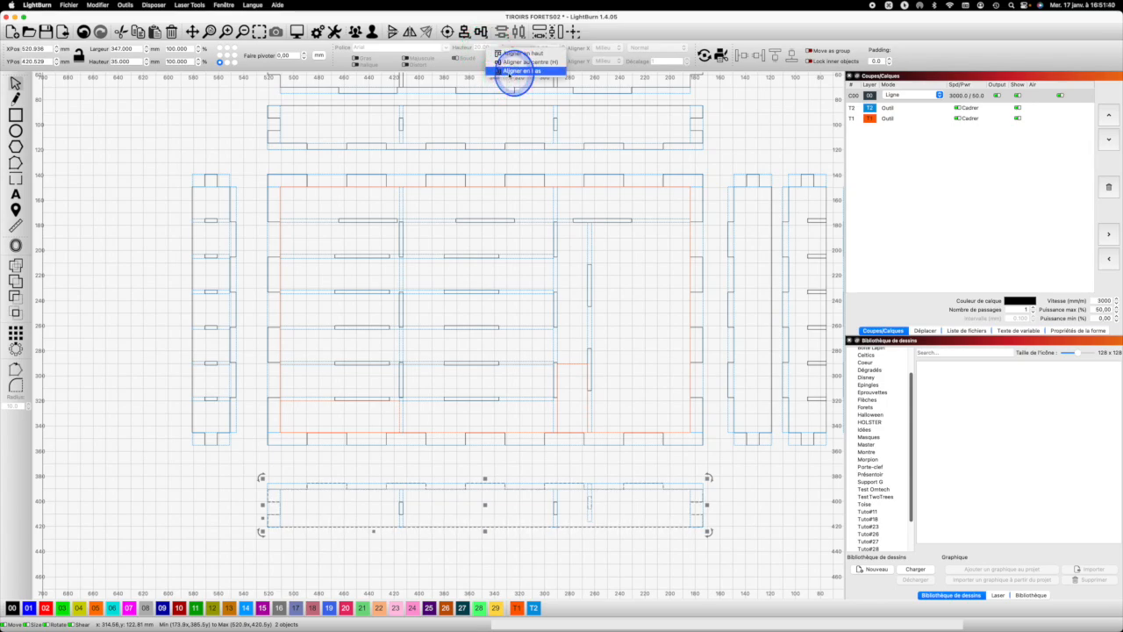
left_click(595, 222)
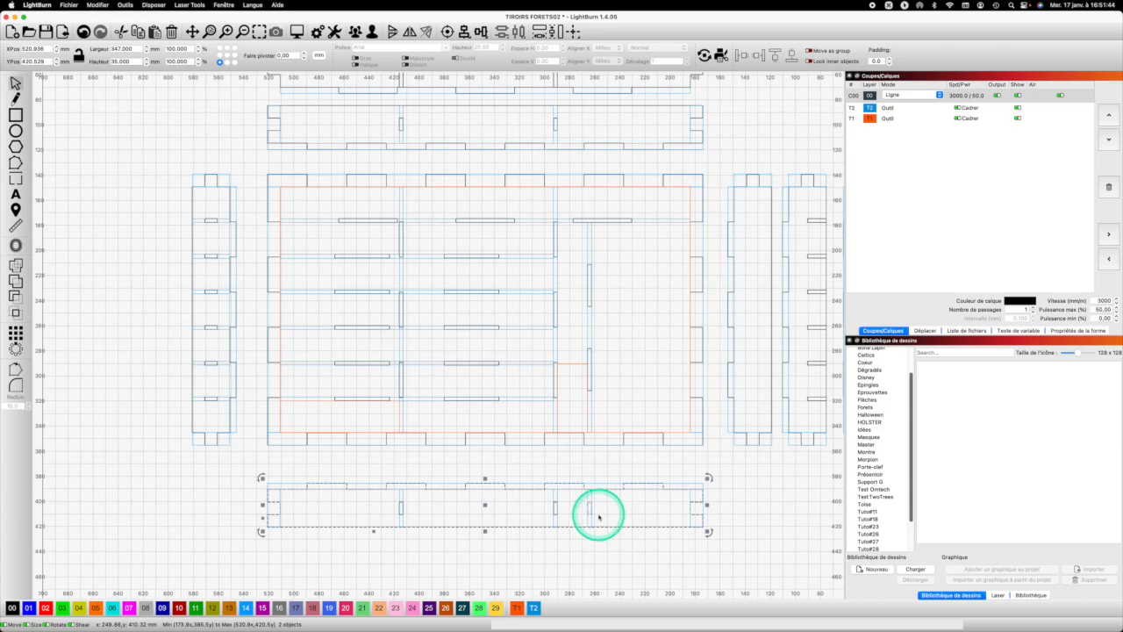
Copy the aligned 3 × 30 mm strip with its slot and paste it into the uppermost long panel, above the new divider
left_click(600, 514)
left_click_drag(584, 511, 590, 492)
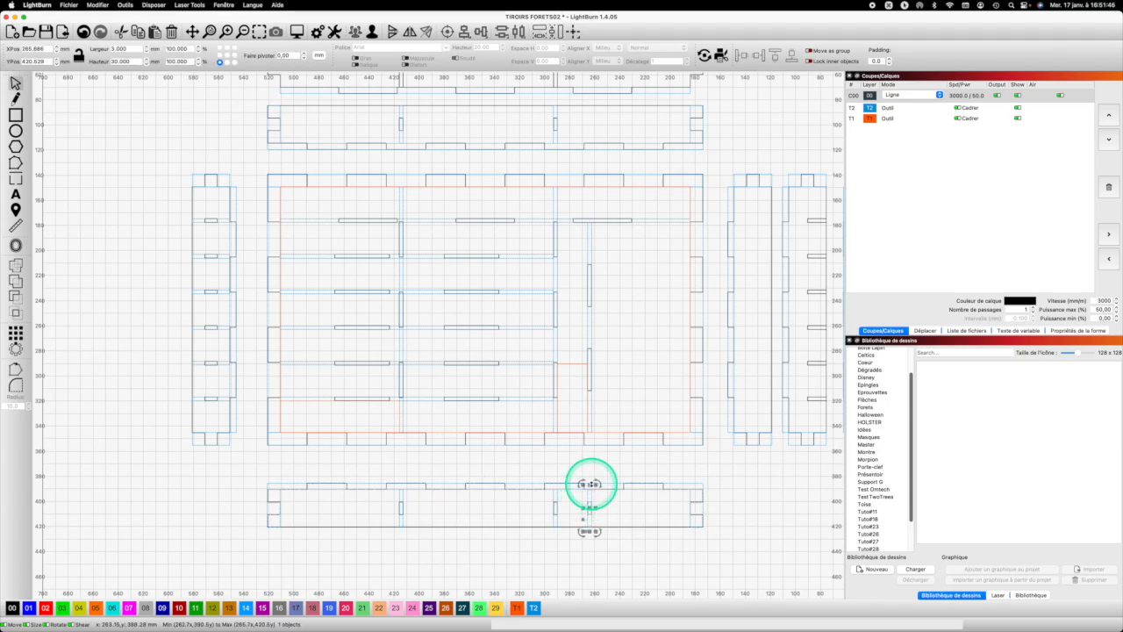
key("super+c")
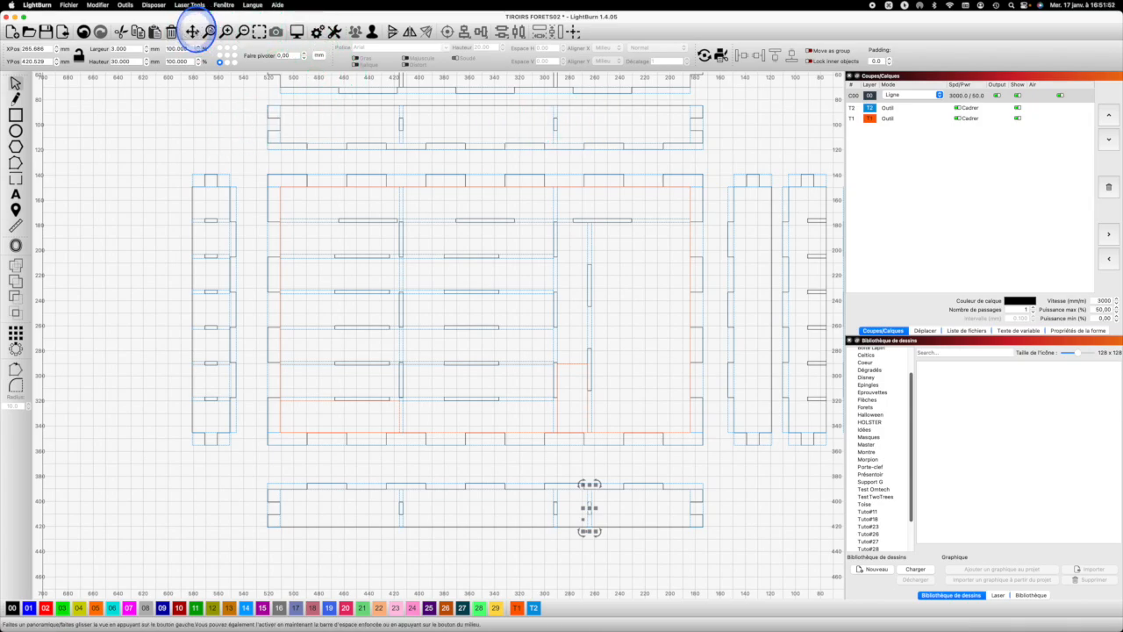
left_click(576, 166)
scroll(580, 163, "up", 5)
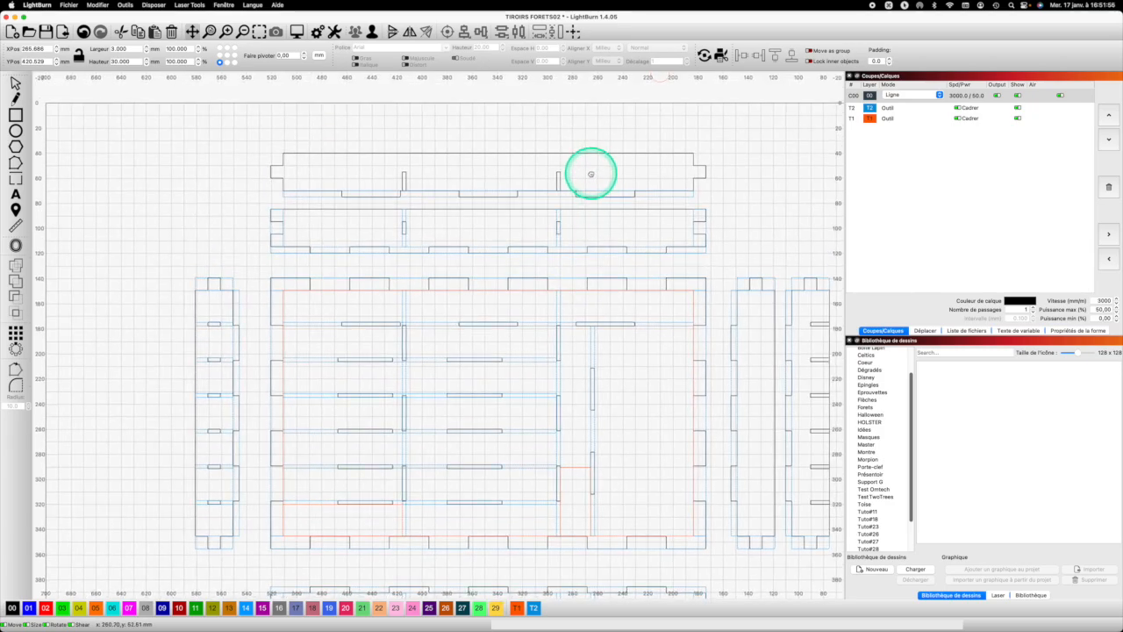
key("super+v")
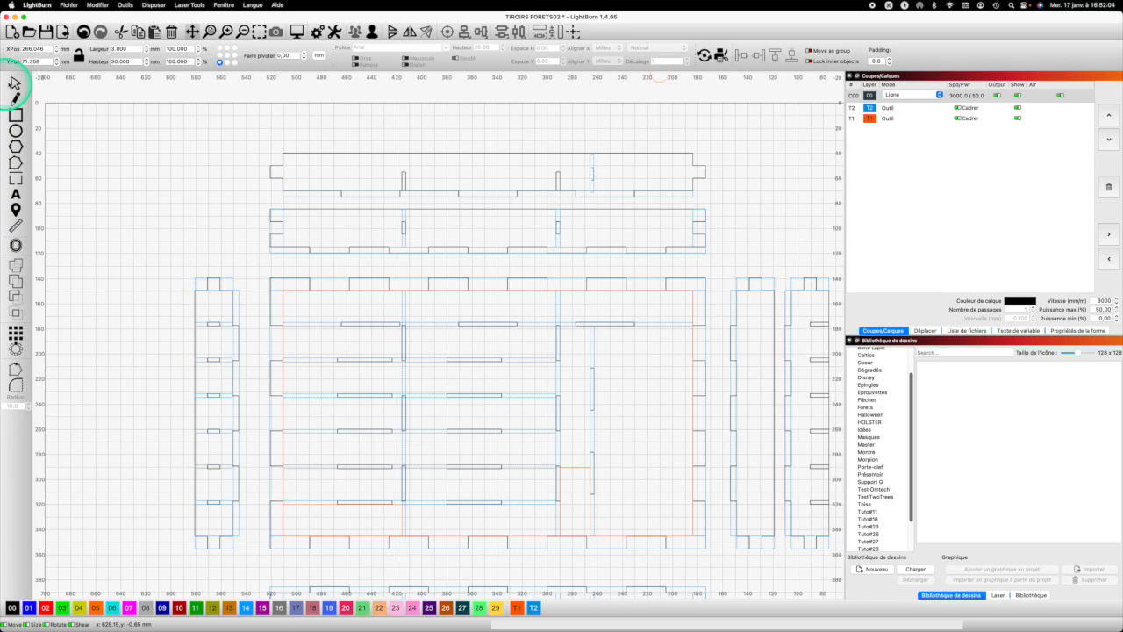
Align the pasted strip with the top edge of the uppermost long panel
left_click(591, 171)
left_click(621, 154, "shift")
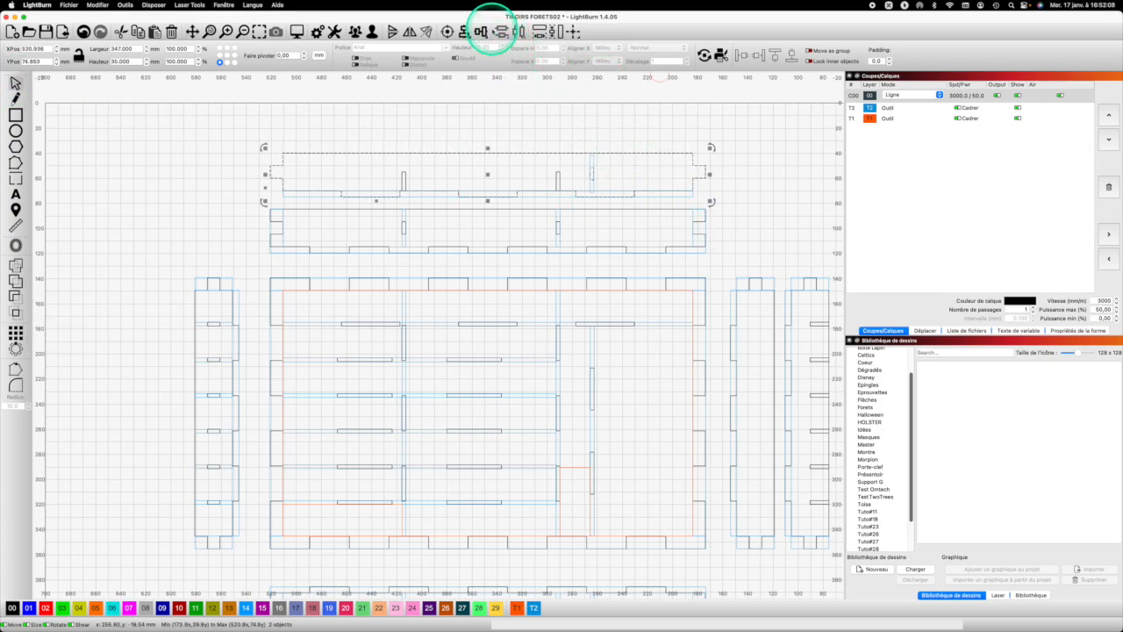
left_click(481, 31)
left_click(515, 36)
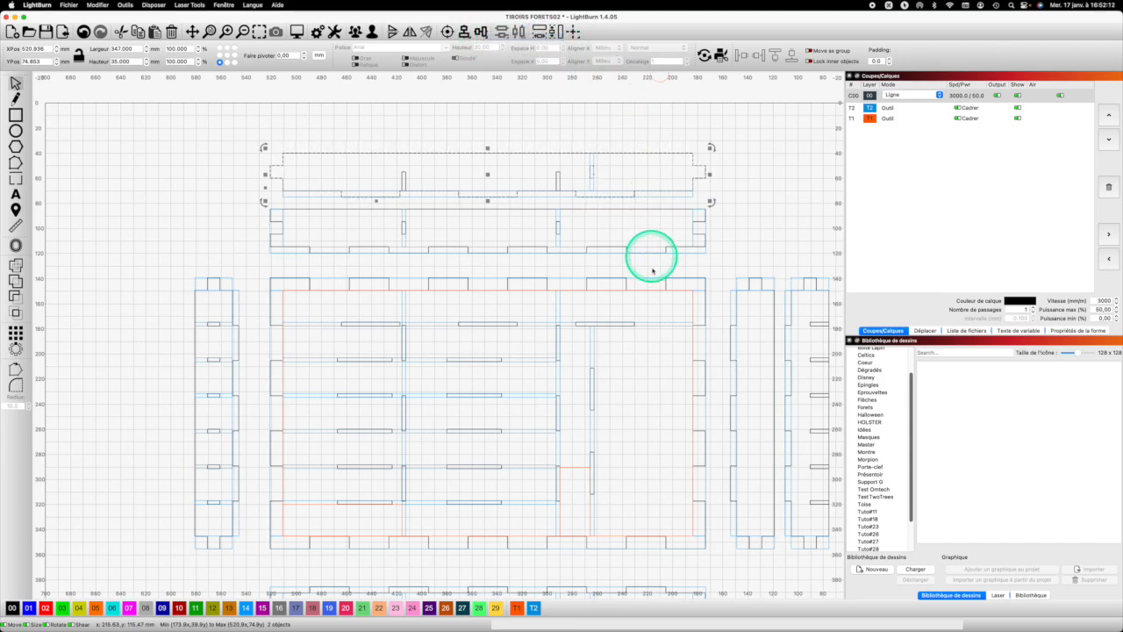
key("shift")
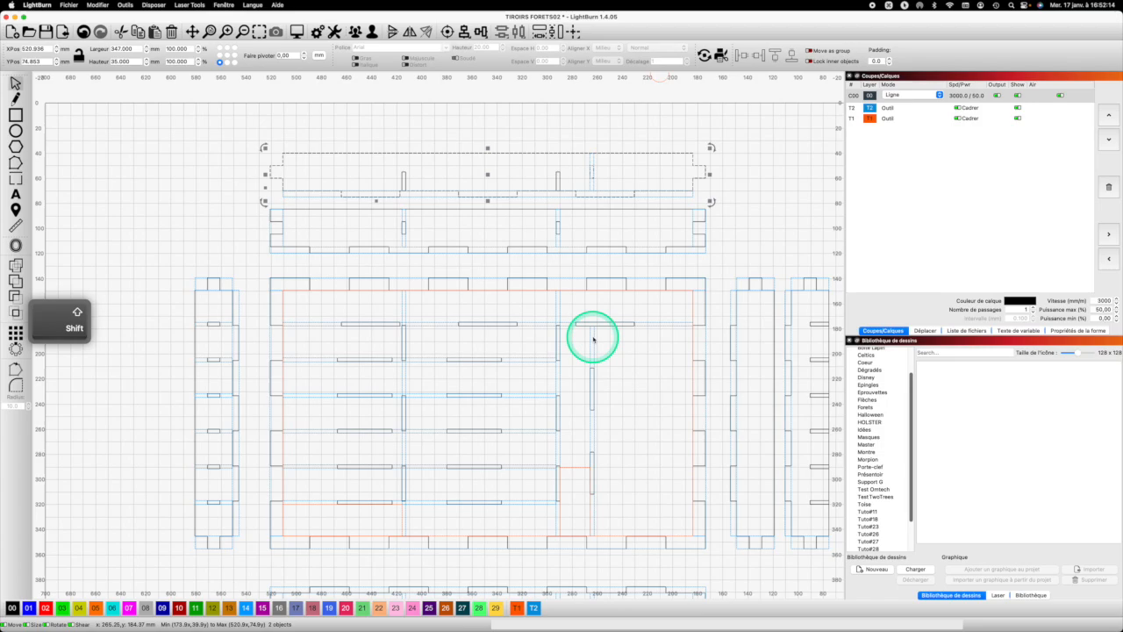
left_click(744, 205)
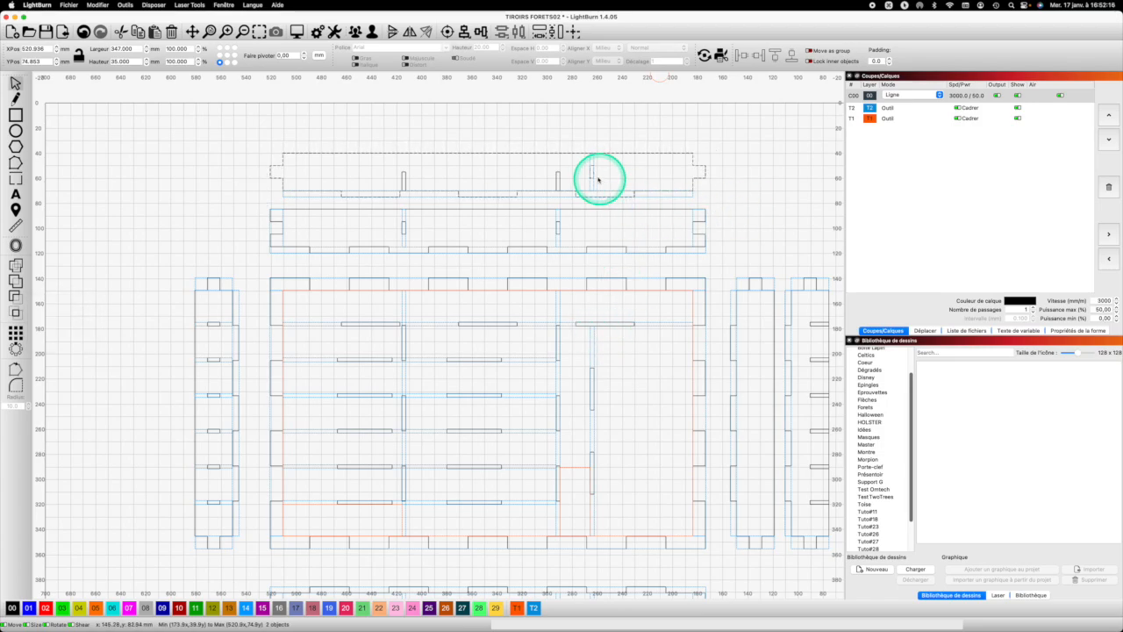
Left-align the strip in the uppermost long panel with the new vertical divider in the base
left_click(592, 175)
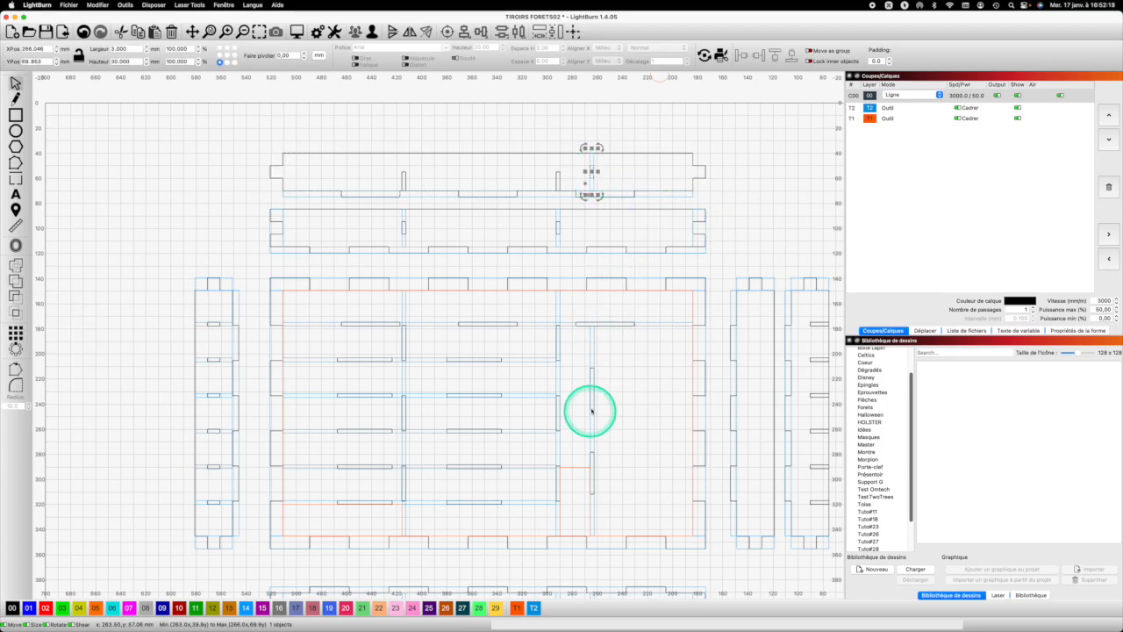
key("shift")
left_click(594, 361, "shift")
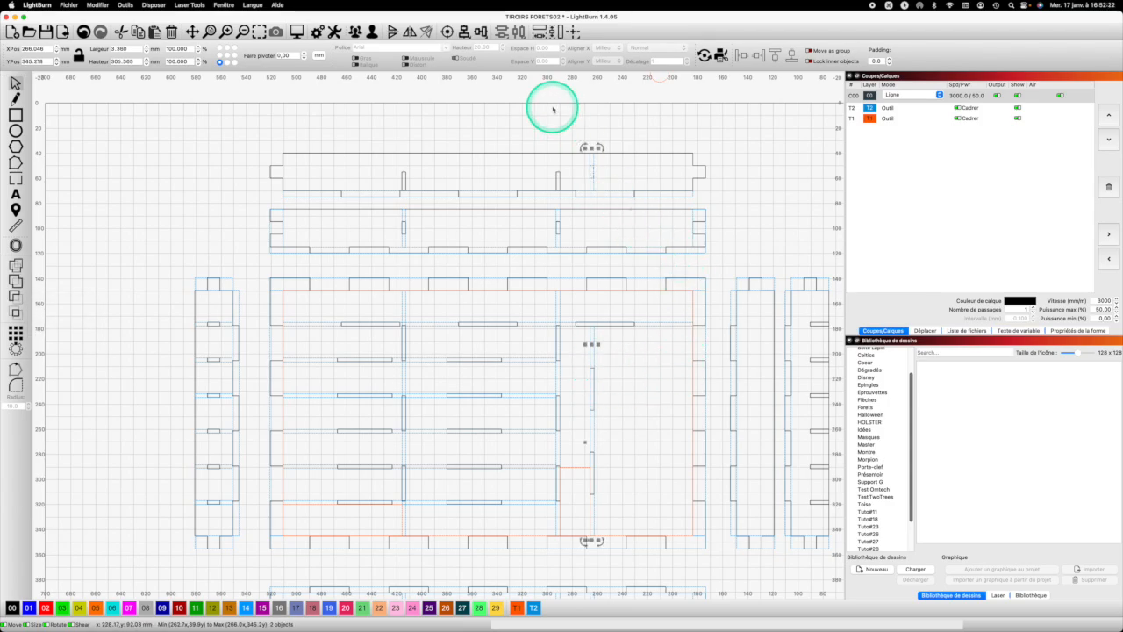
left_click(465, 31)
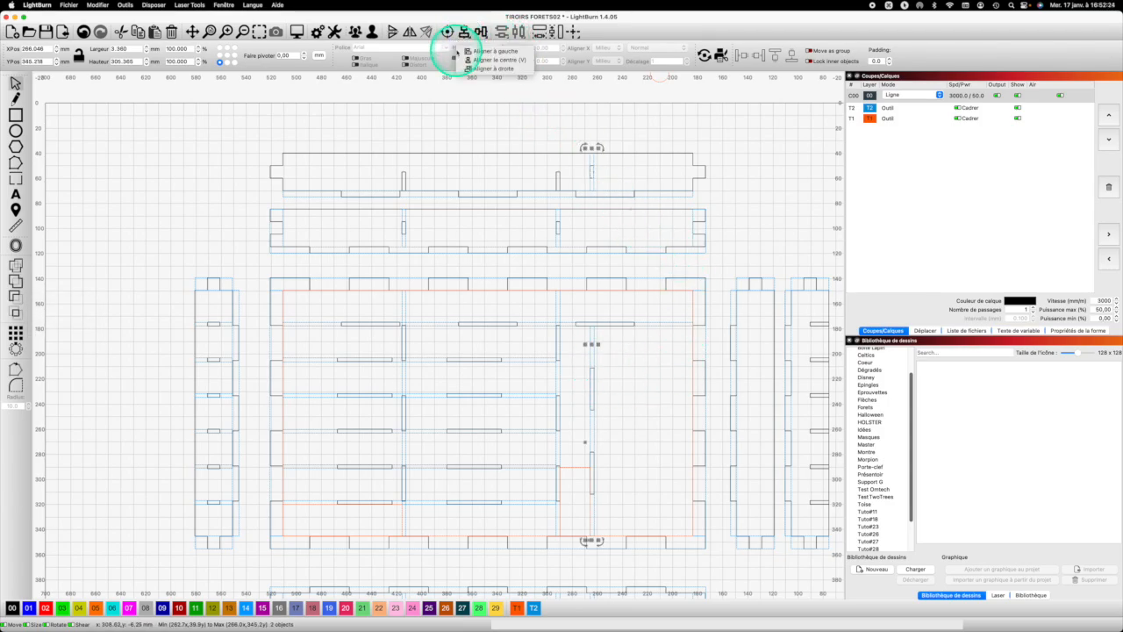
left_click(471, 50)
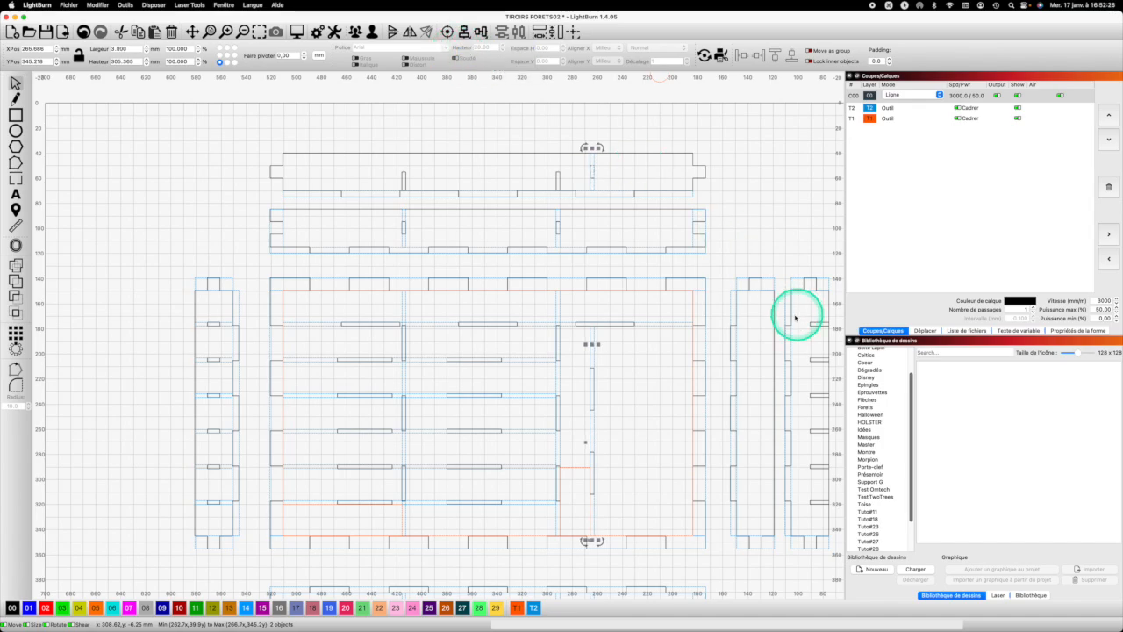
Create a grid array of the new divider, its slots and both panel strips with 3 columns and 24.250 mm horizontal spacing
scroll(724, 309, "down", 5)
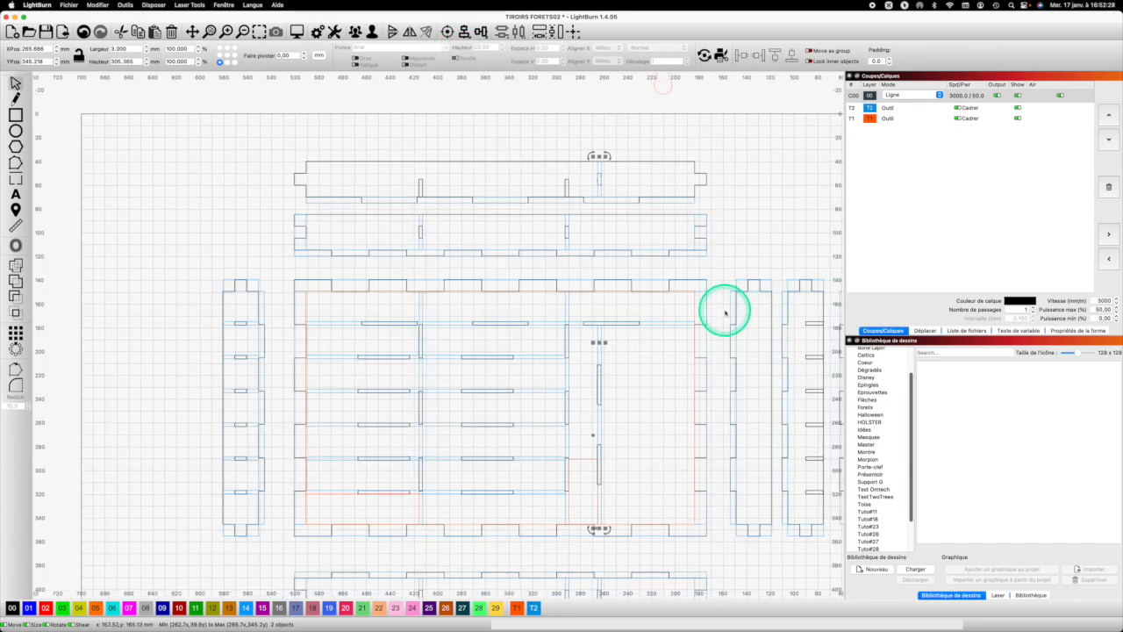
scroll(725, 318, "up", 1)
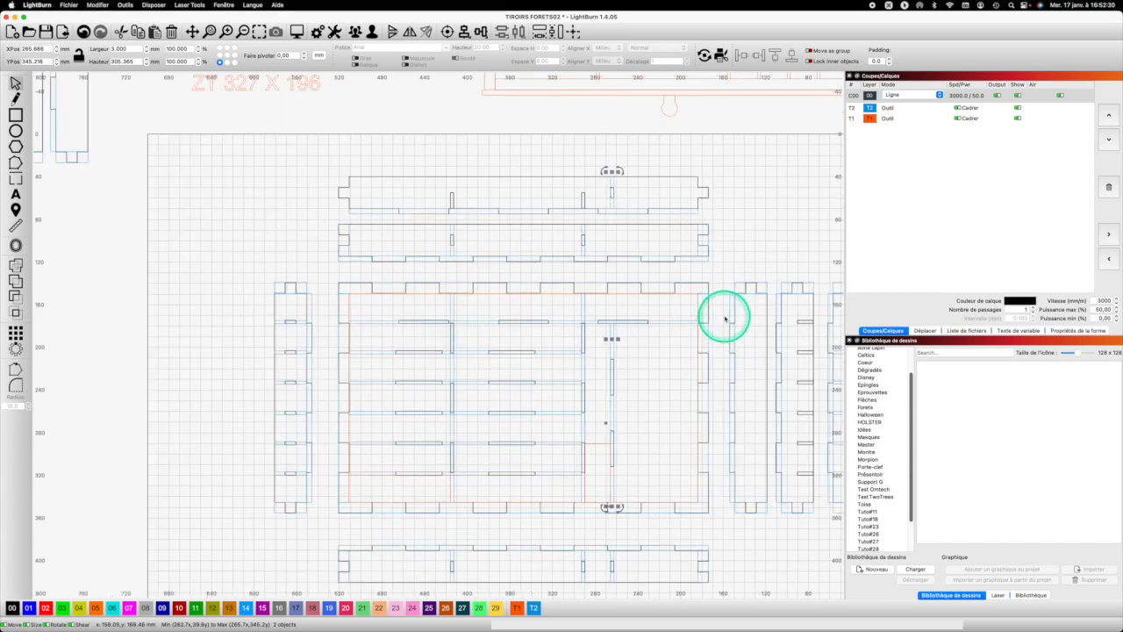
scroll(724, 317, "down", 4)
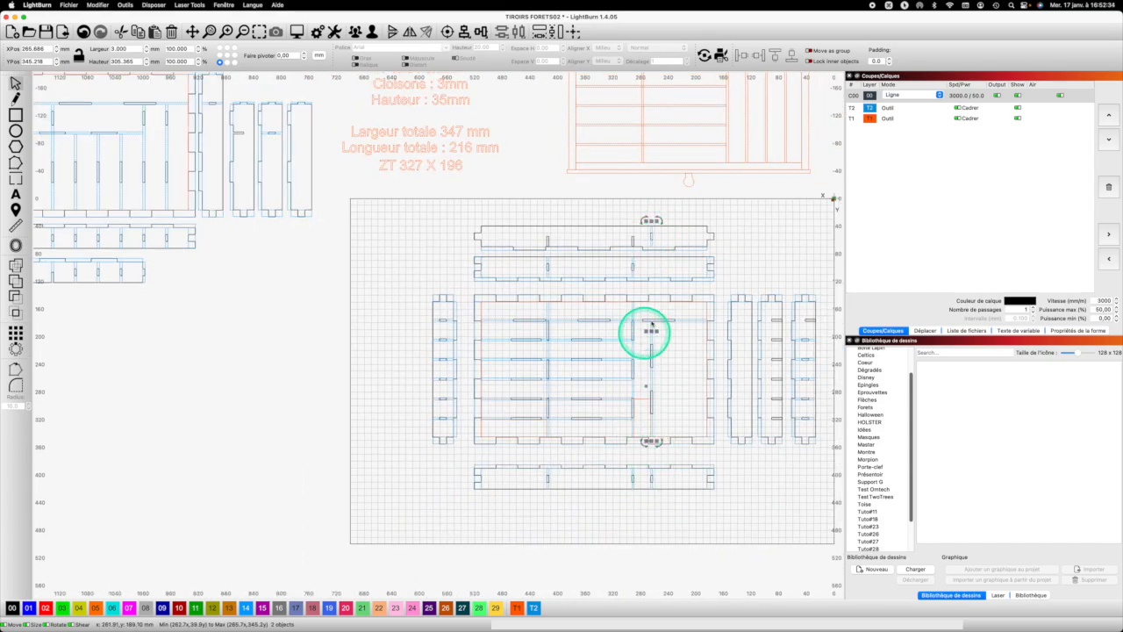
left_click(767, 200)
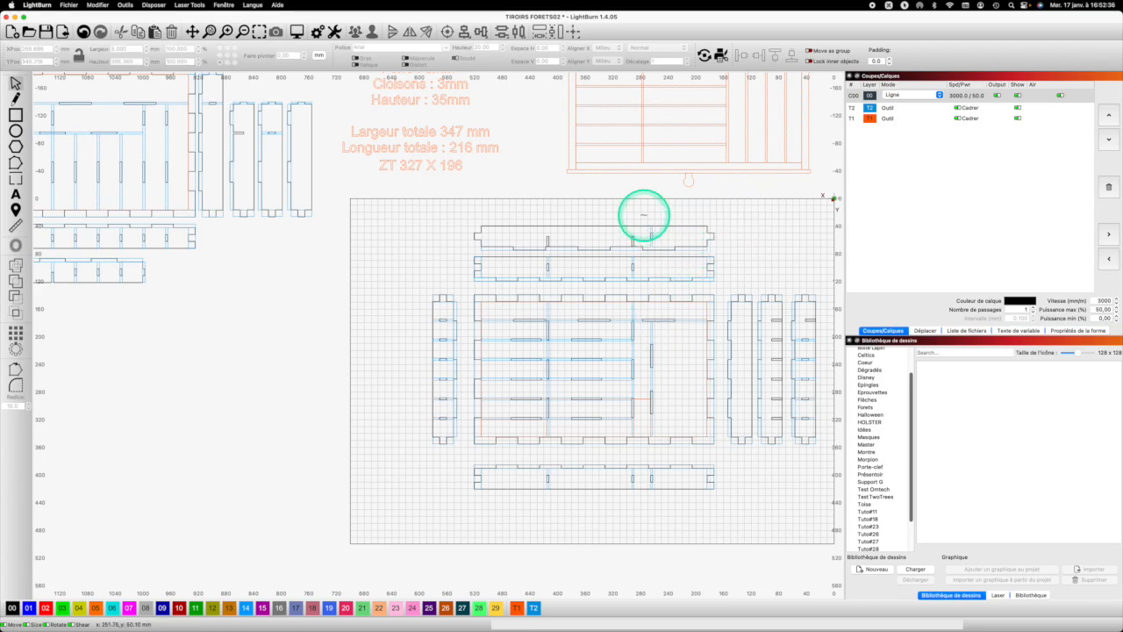
left_click_drag(645, 214, 668, 502)
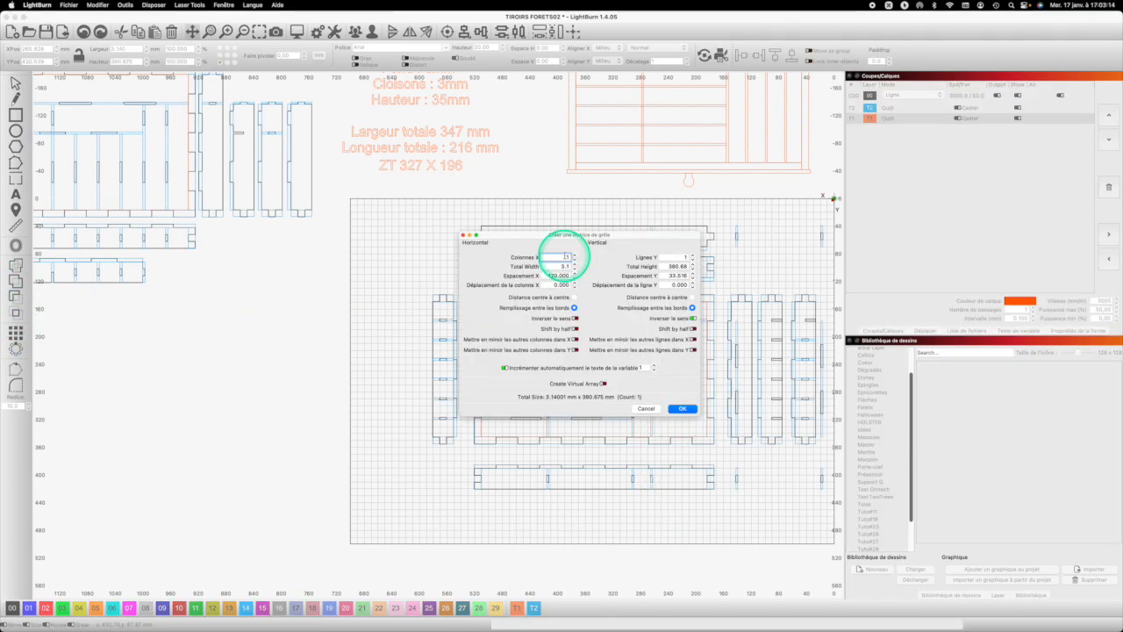
left_click(569, 255)
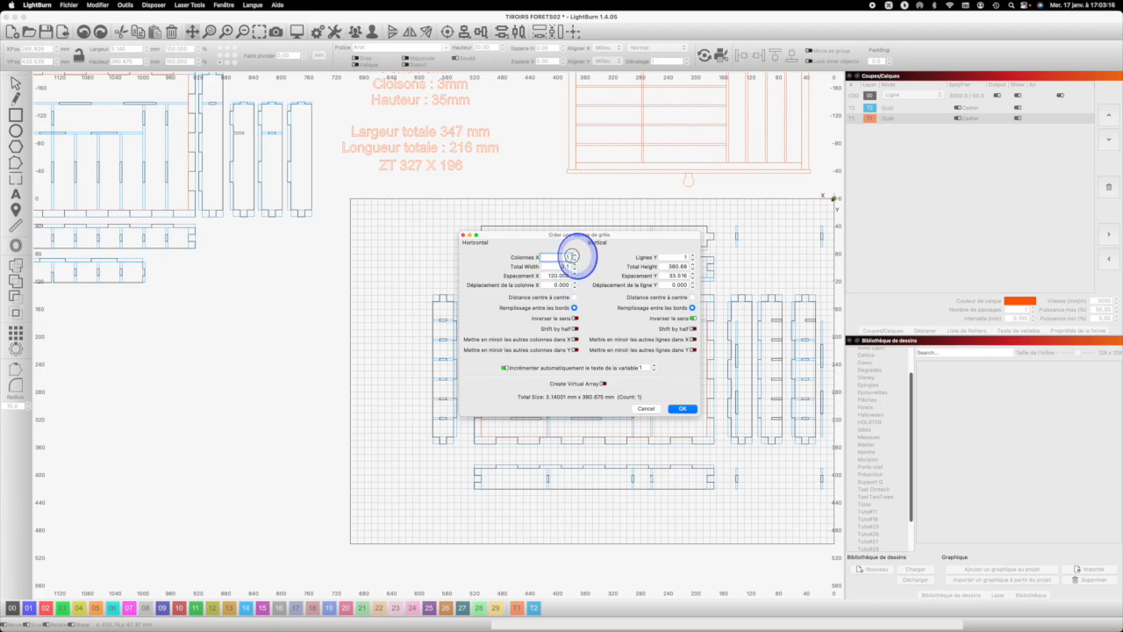
left_click(586, 256)
type("3")
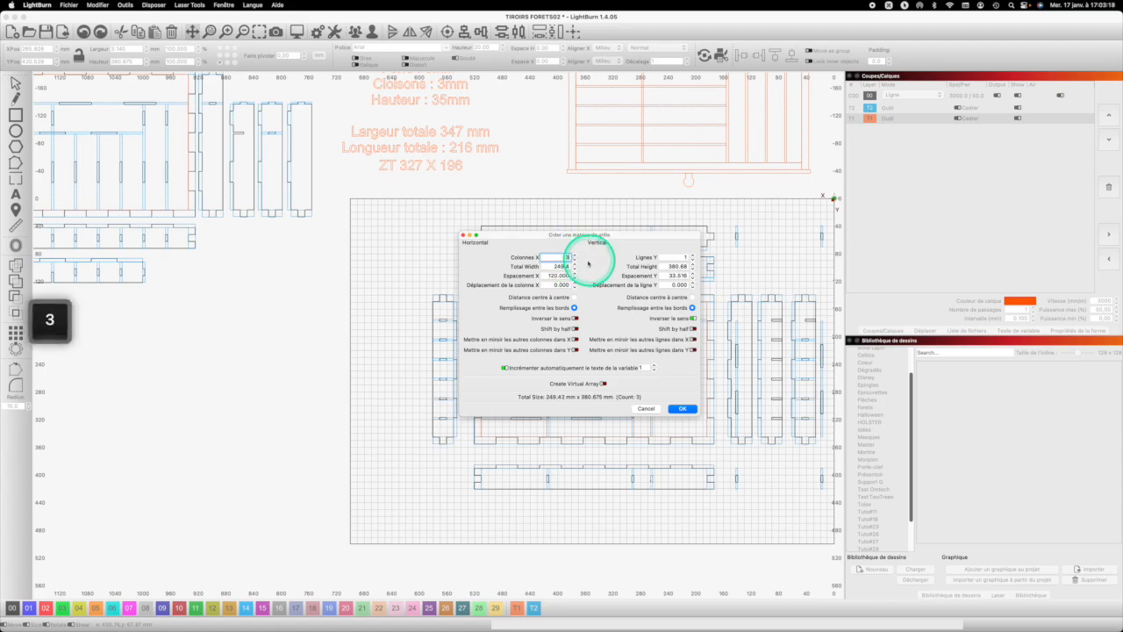
left_click(558, 276)
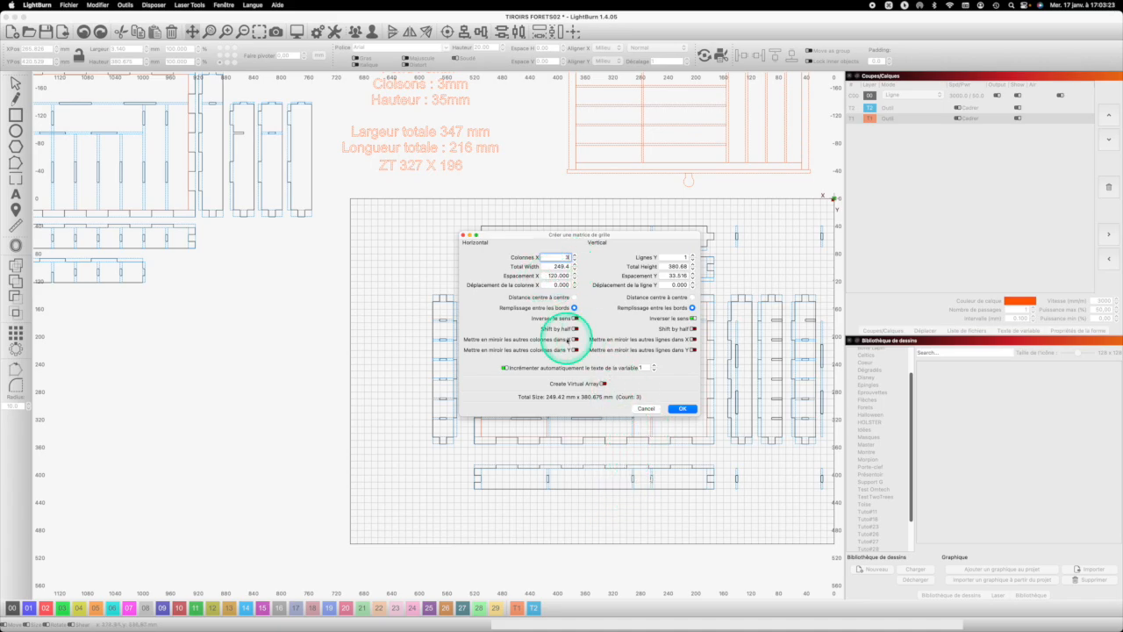
left_click(573, 273)
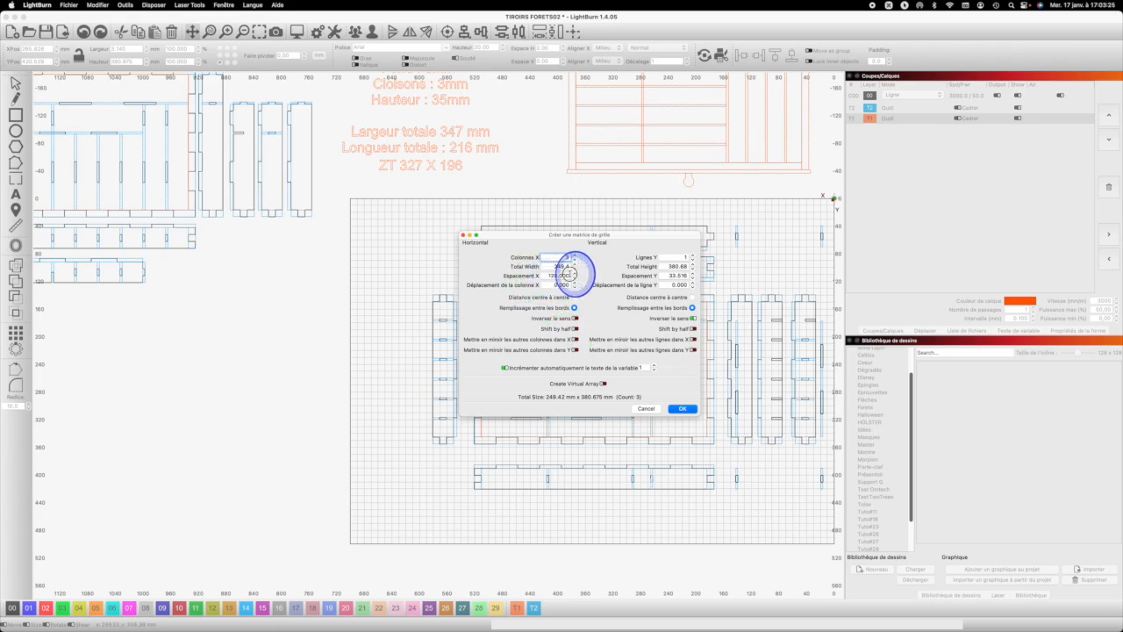
key("super+v")
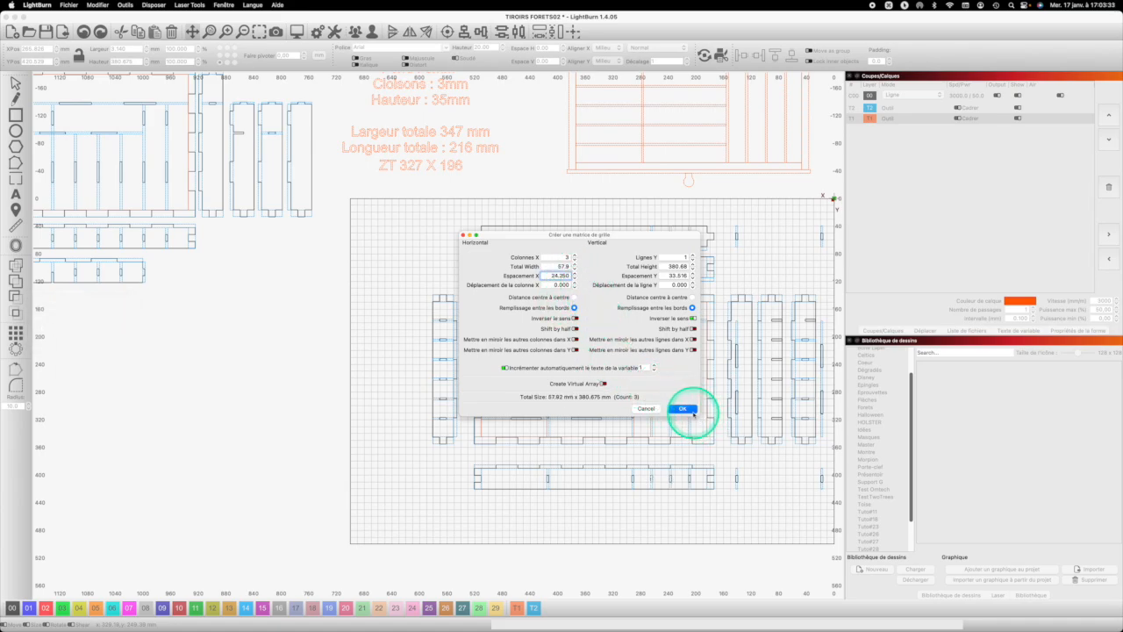
left_click(695, 408)
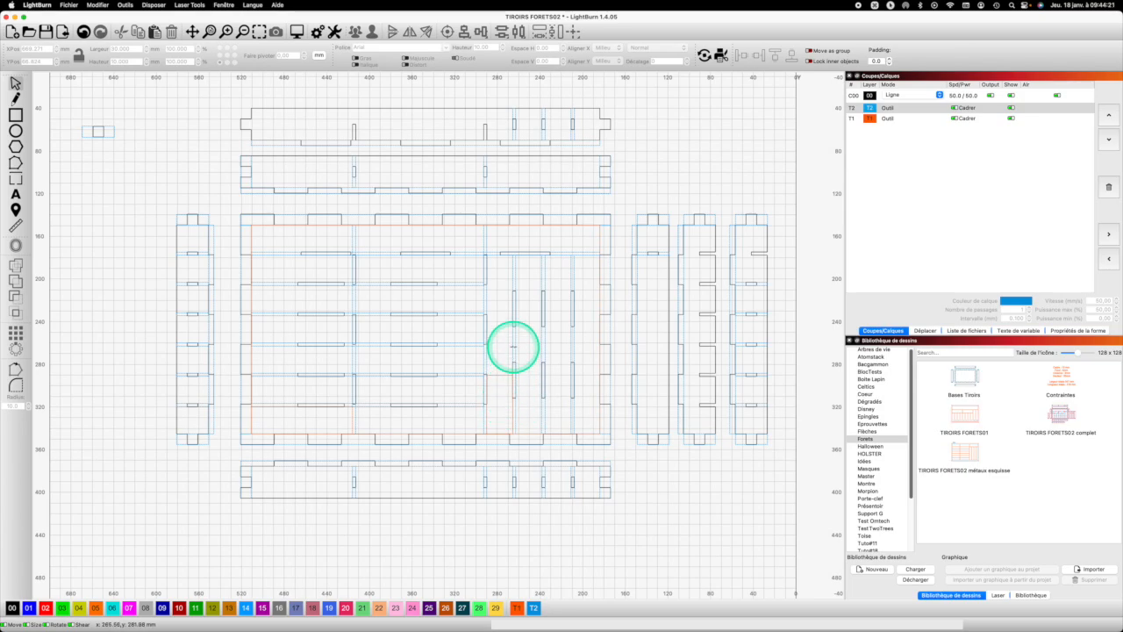
Paste a copy of the first new vertical divider strip beside the far-left side panel and set its width to 5 mm
left_click(516, 344)
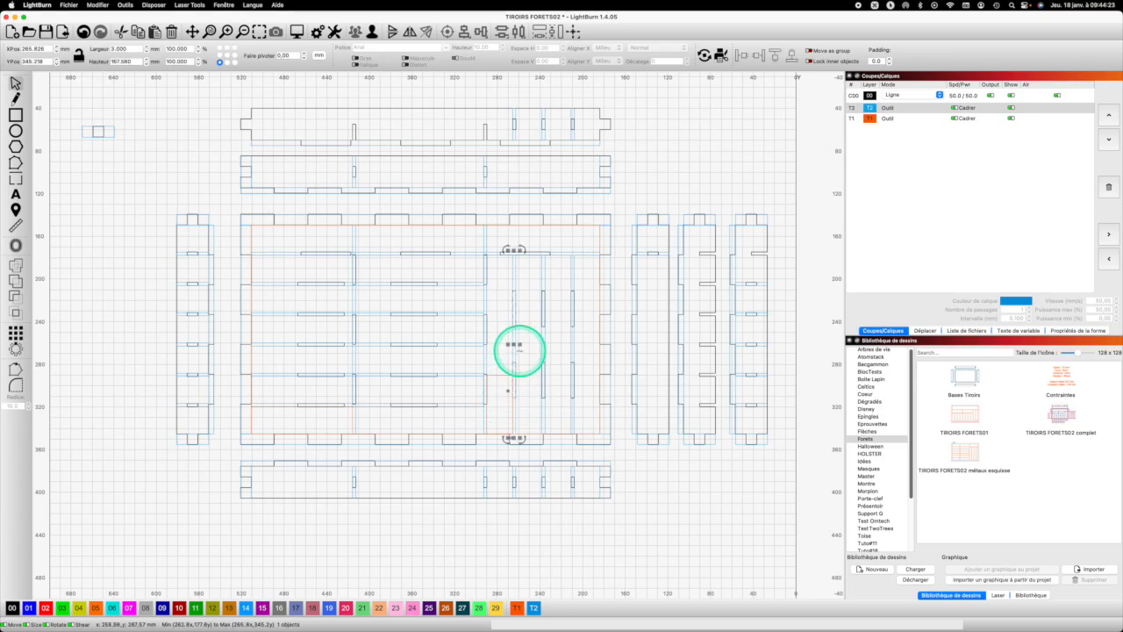
key("super+c")
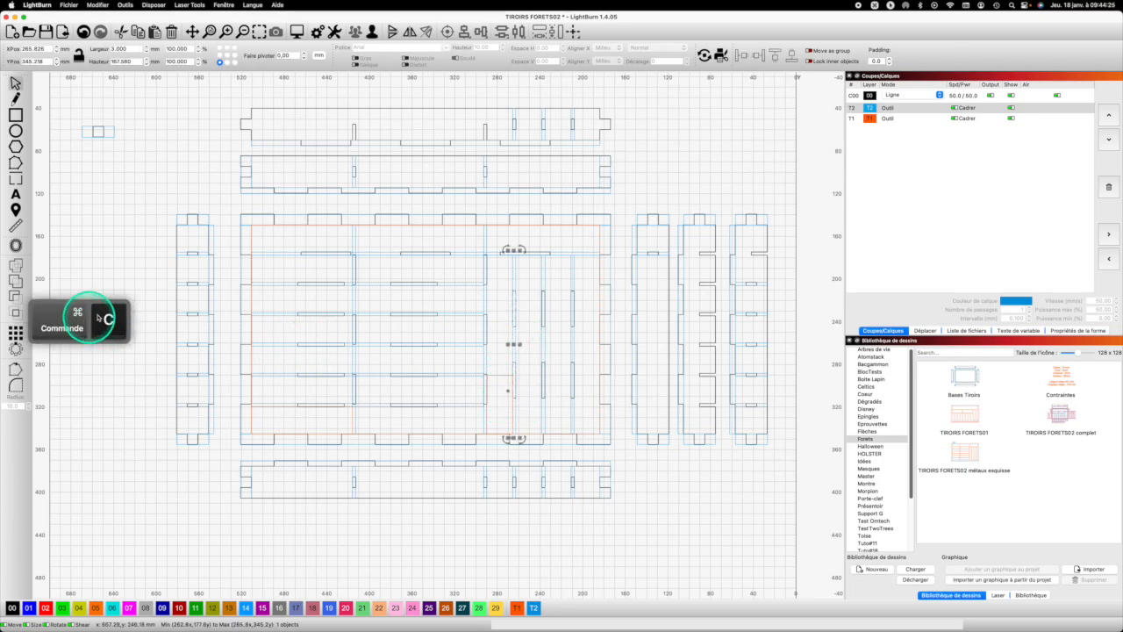
key("super+v")
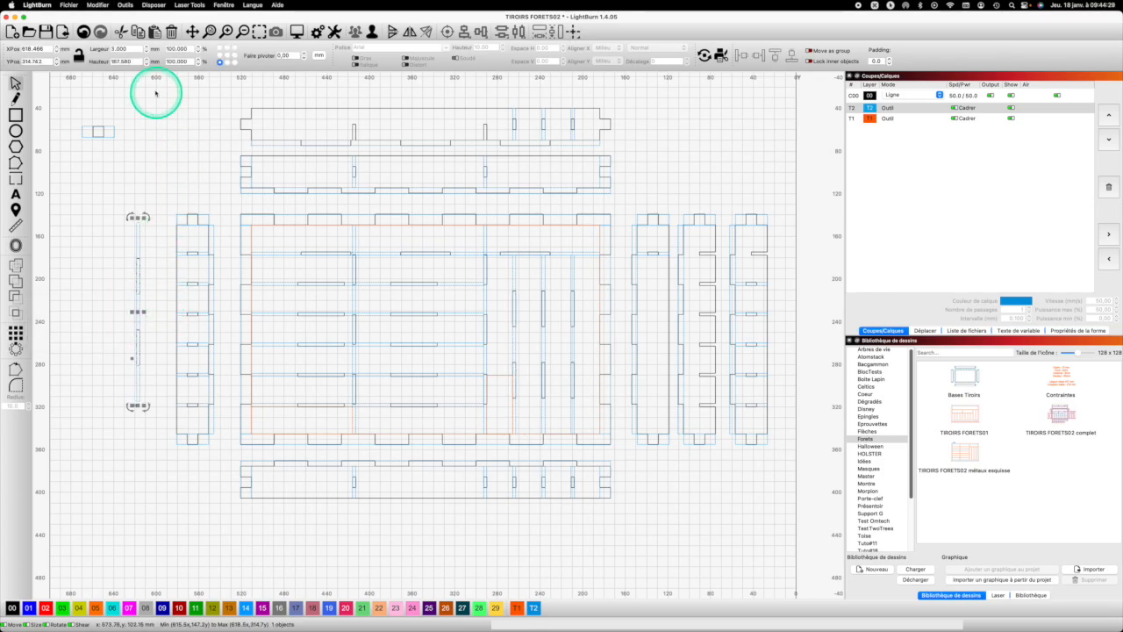
double_click(122, 48)
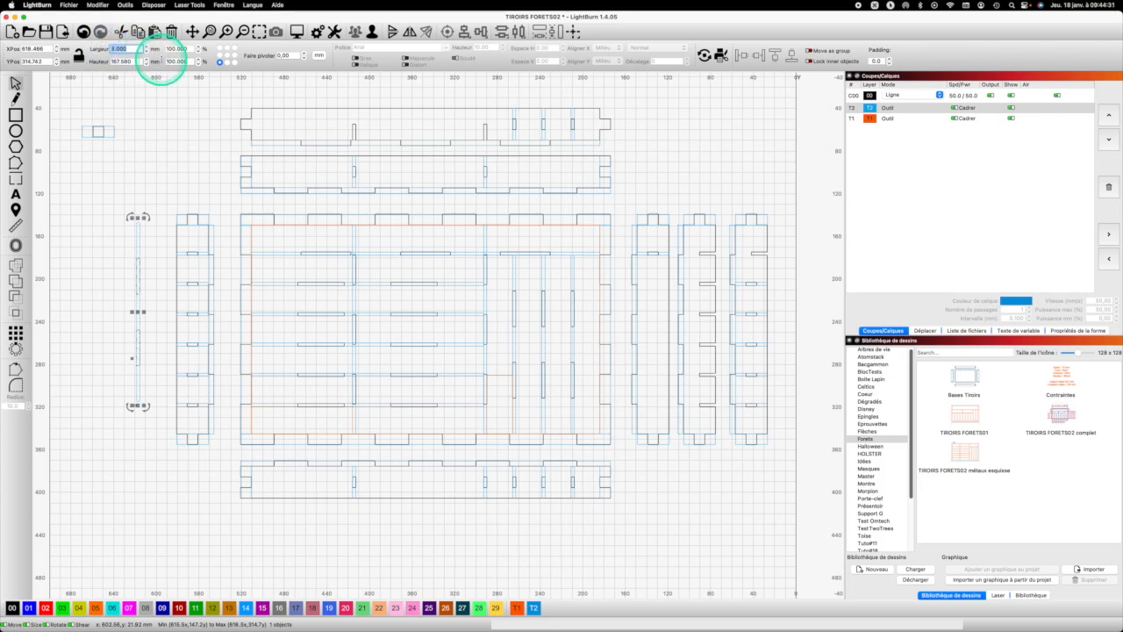
type("5")
key("Return")
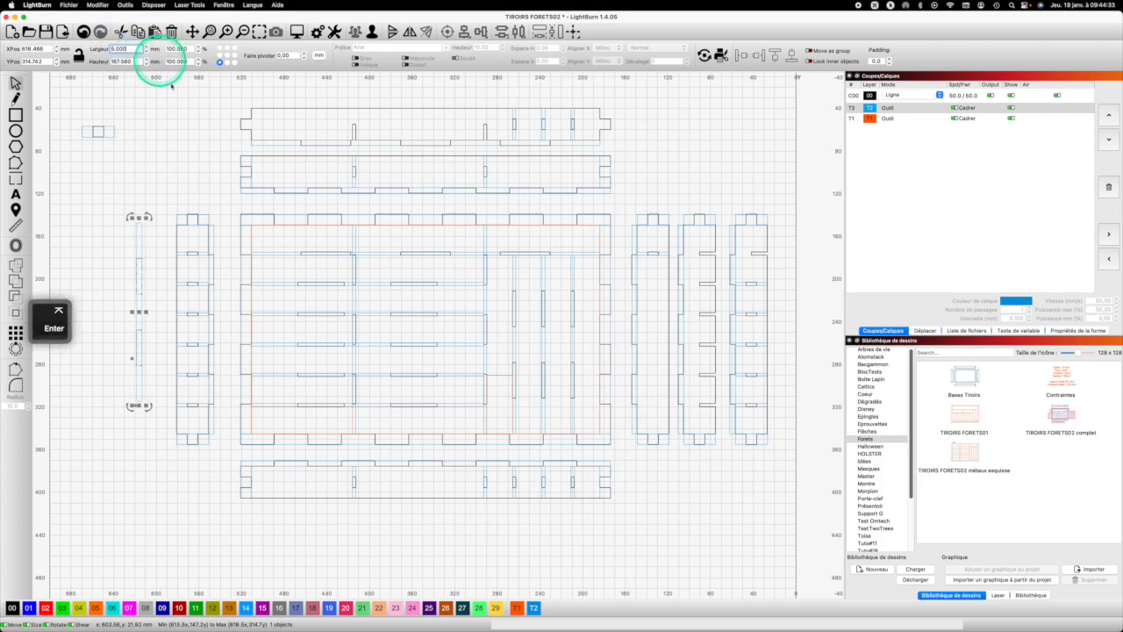
left_click(145, 221)
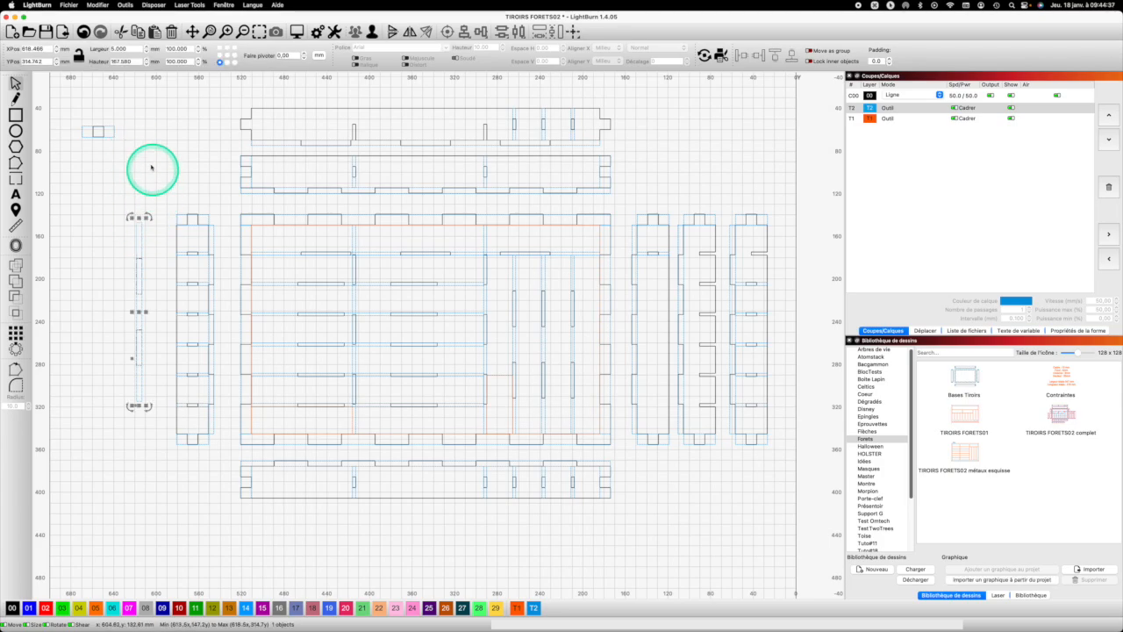
Copy the pasted strip's height value and draw a rectangle about 31 × 169 mm alongside the strip
double_click(112, 61)
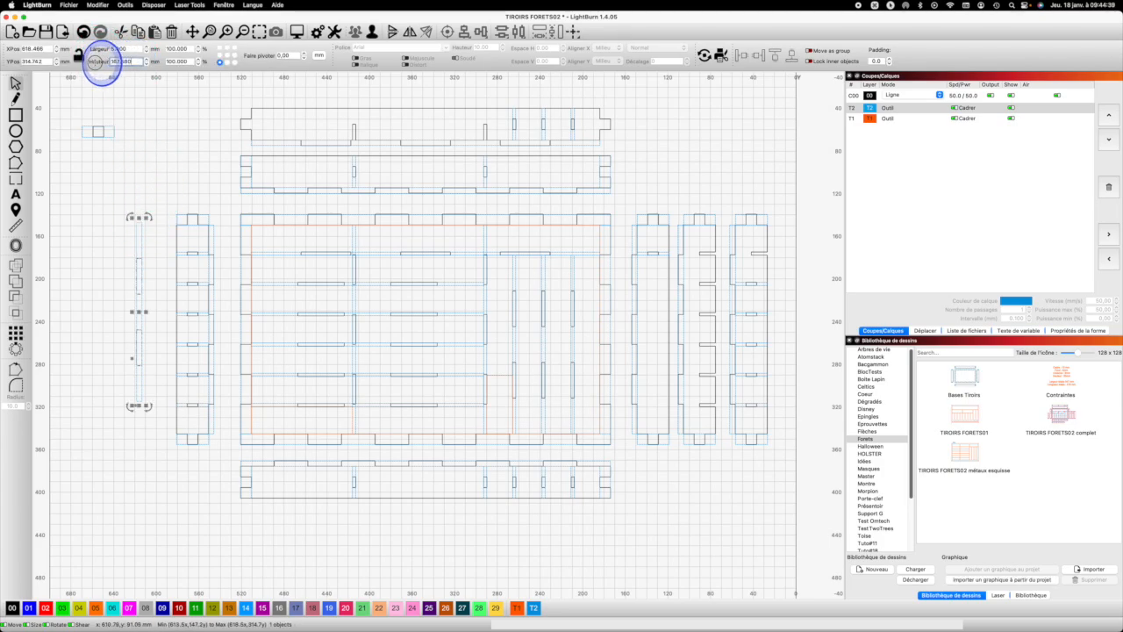
key("super+c")
left_click(15, 114)
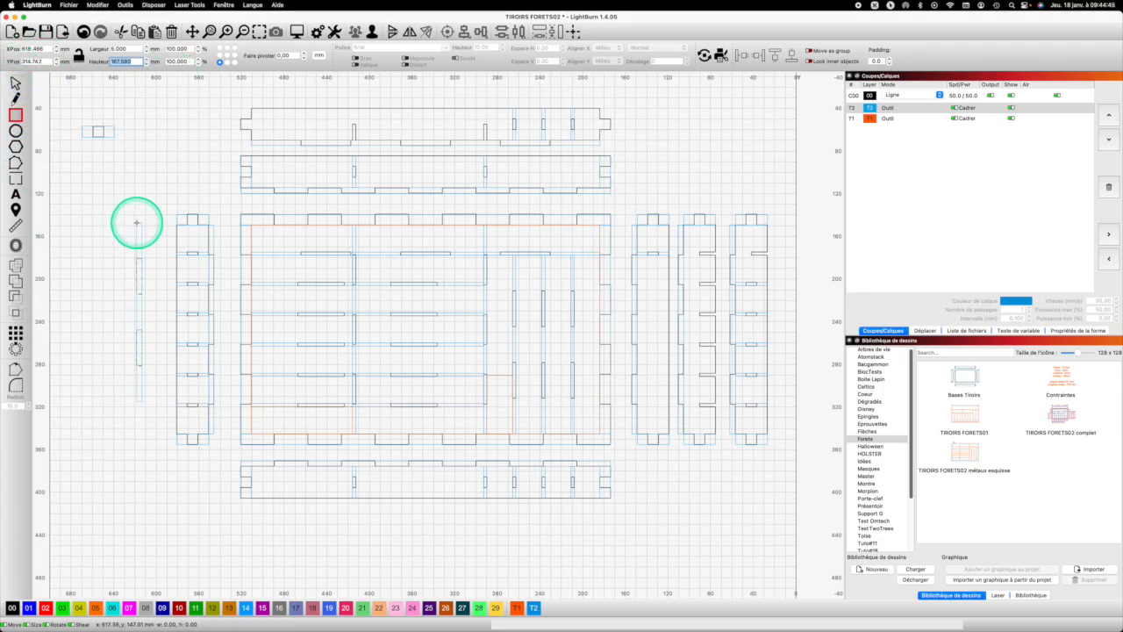
left_click_drag(136, 223, 106, 402)
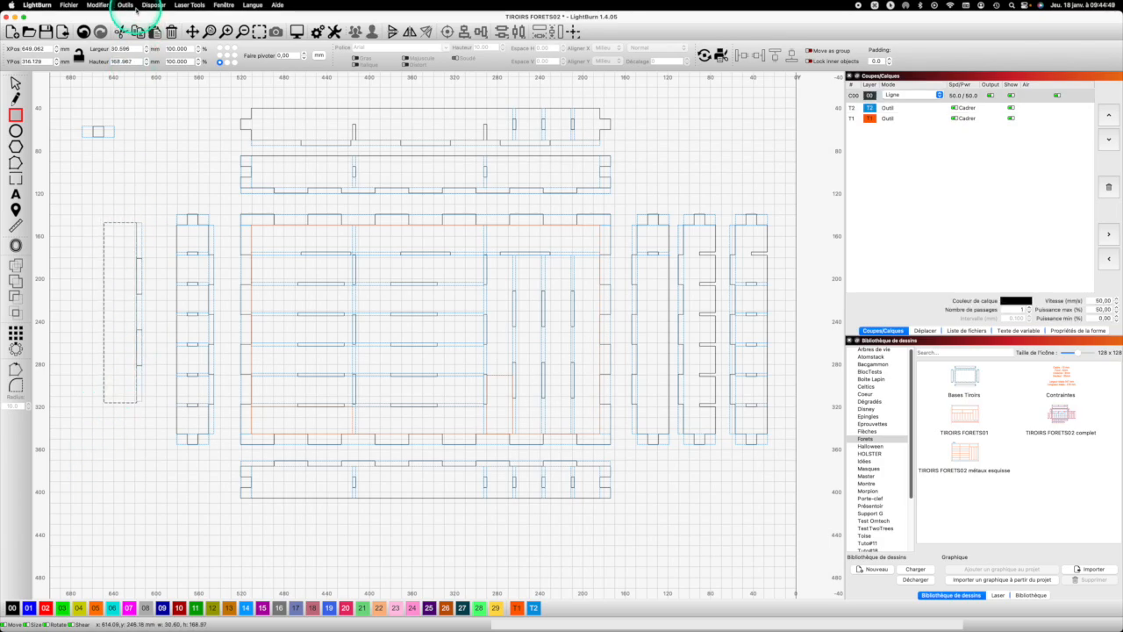
Set the rectangle's height to the copied 167.580 mm and its width to 30 mm
left_click_drag(140, 61, 95, 57)
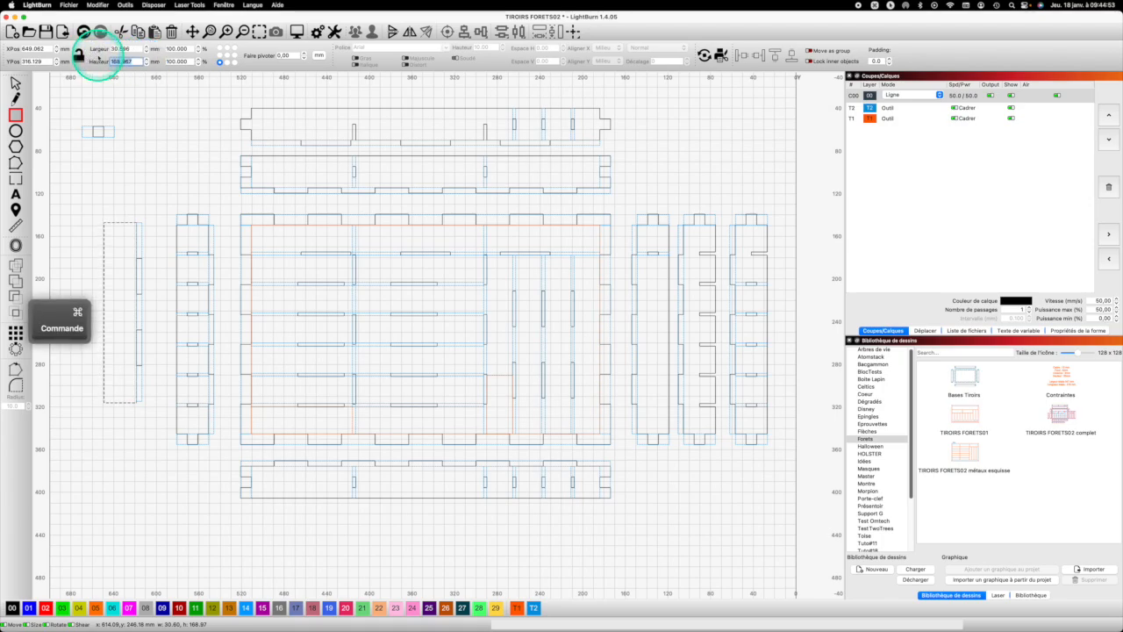
key("super+v")
key("Return")
left_click_drag(130, 47, 100, 50)
type("3")
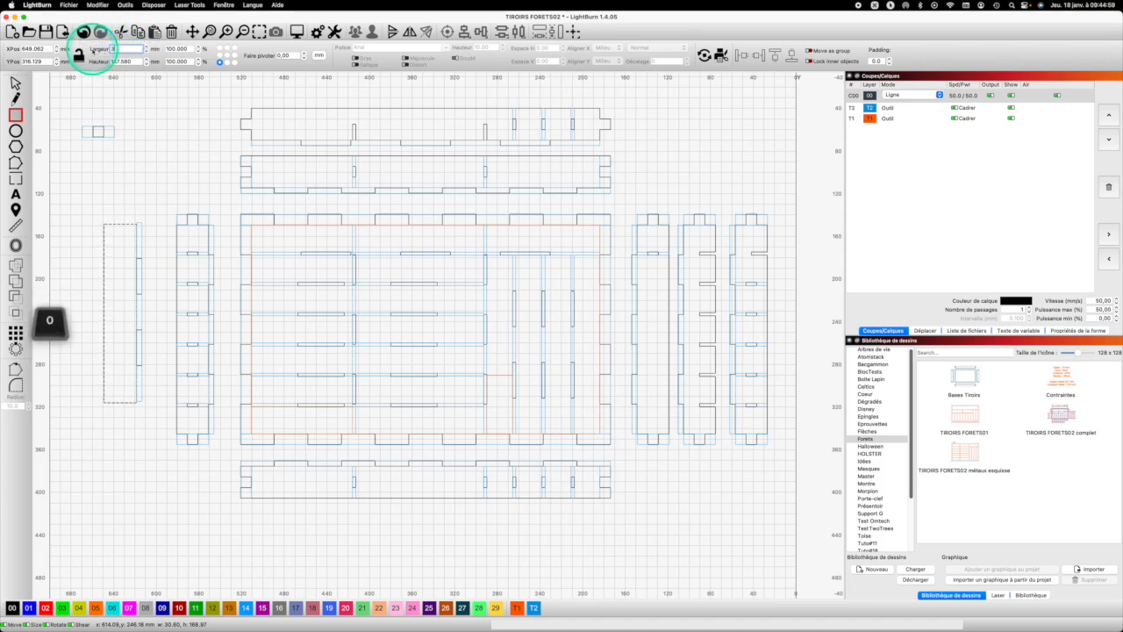
type("0")
key("Return")
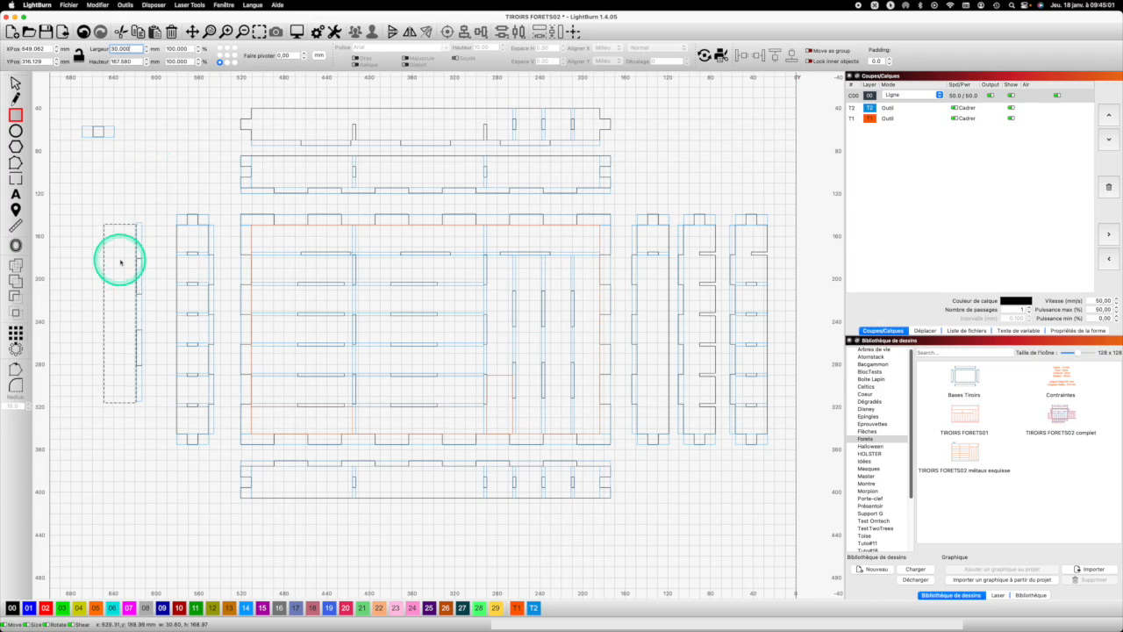
Move the rectangle so its upper corner snaps to the upper corner of the 5 mm strip
scroll(120, 261, "up", 5)
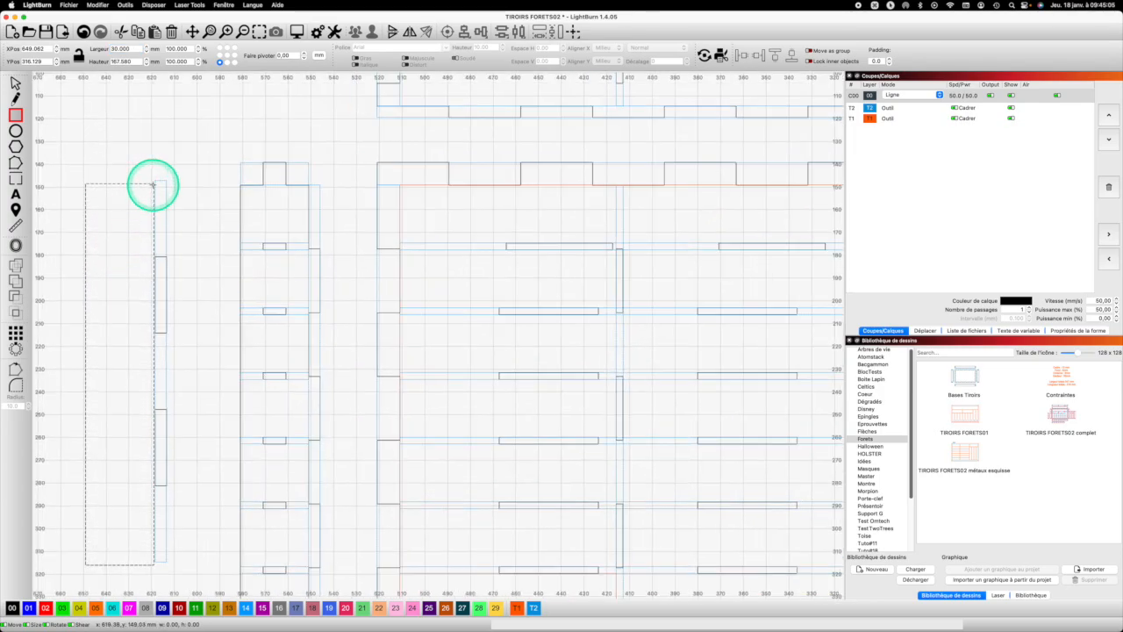
key("Escape")
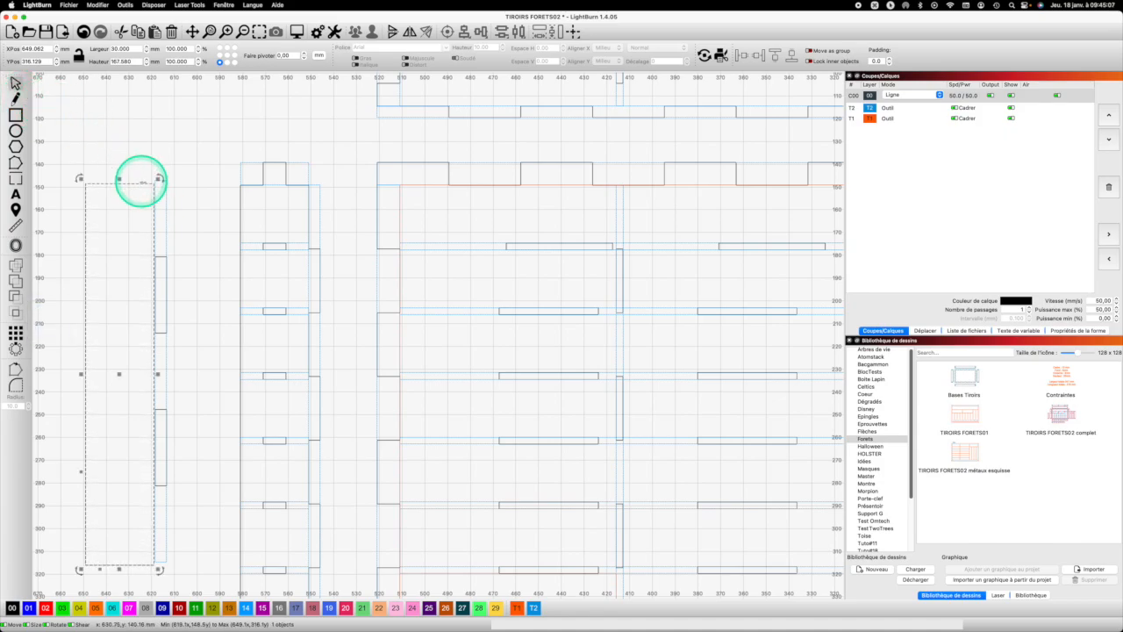
left_click_drag(154, 183, 156, 181)
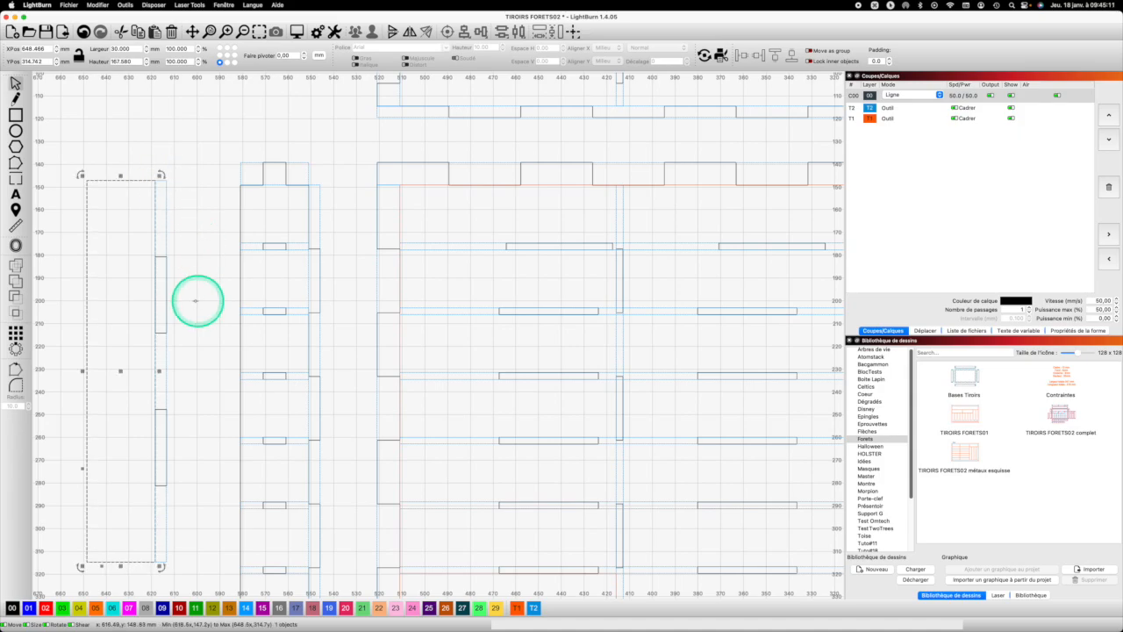
Ungroup the 5 mm strip so that its two tabs can be selected separately
left_click(160, 257)
left_click(159, 256)
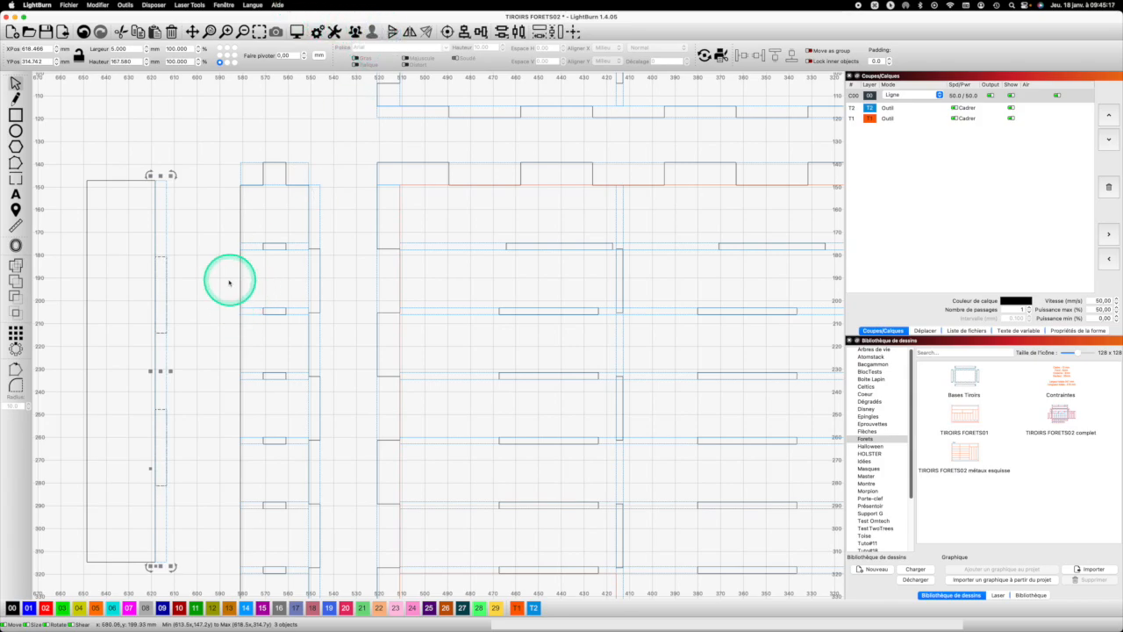
left_click(201, 283)
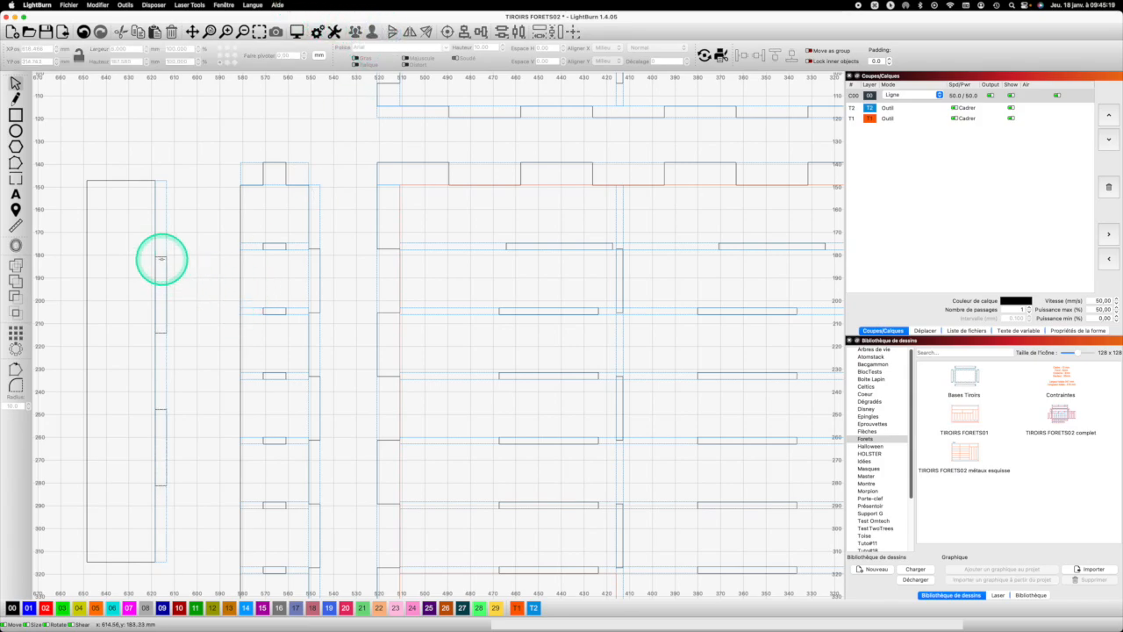
left_click(160, 255)
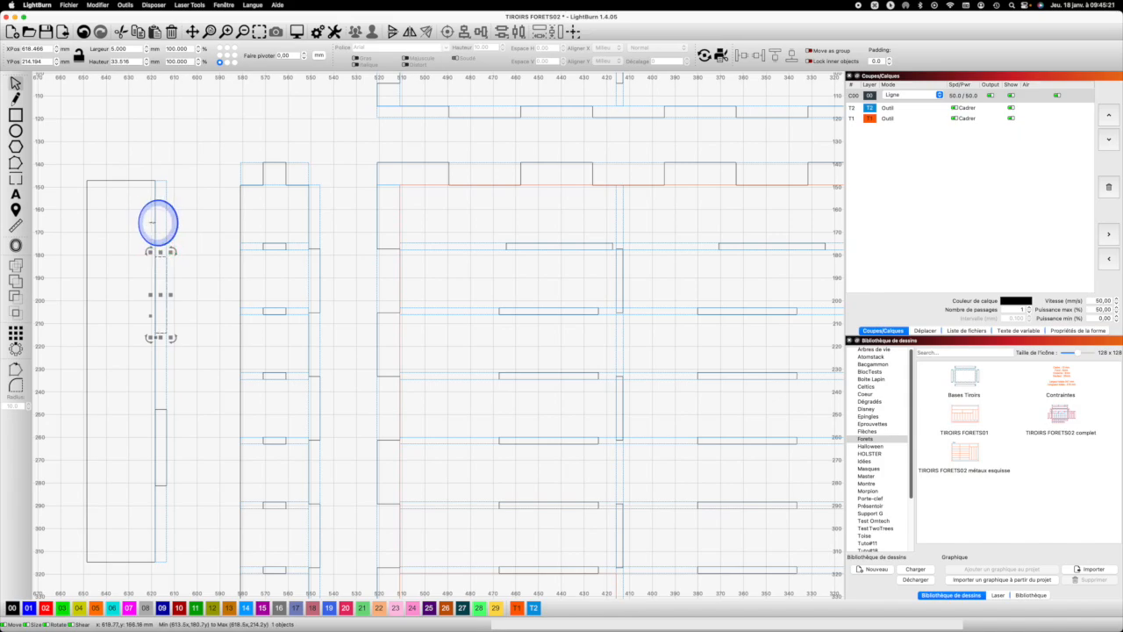
Merge the 30 mm rectangle with both 5 mm wide tabs using Boolean union
left_click(141, 181)
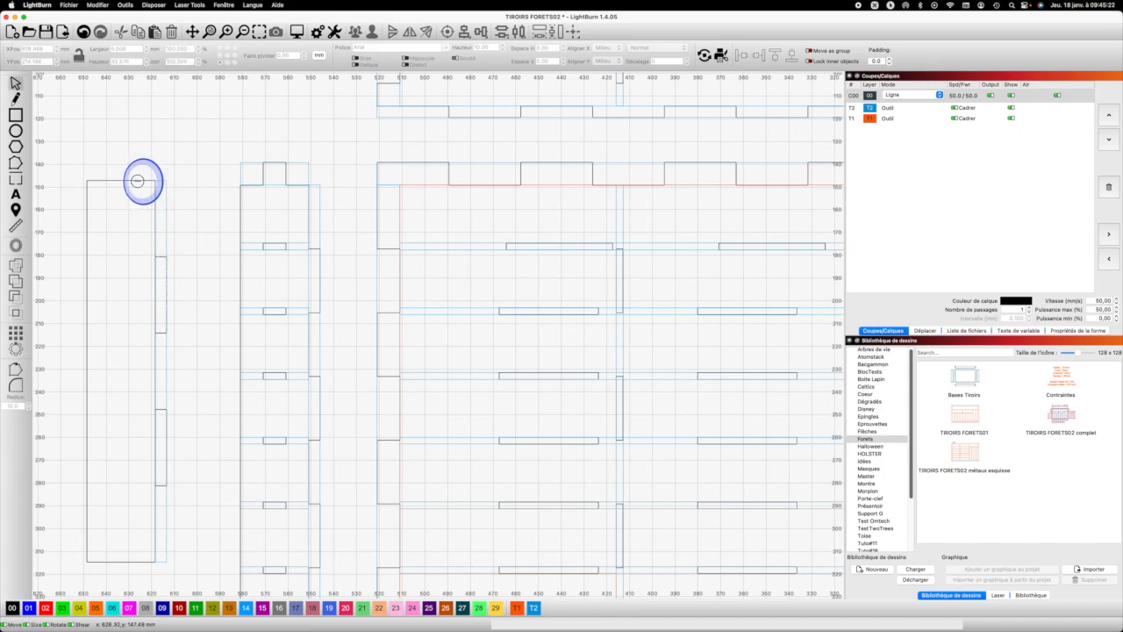
left_click(160, 256, "shift")
left_click(15, 264)
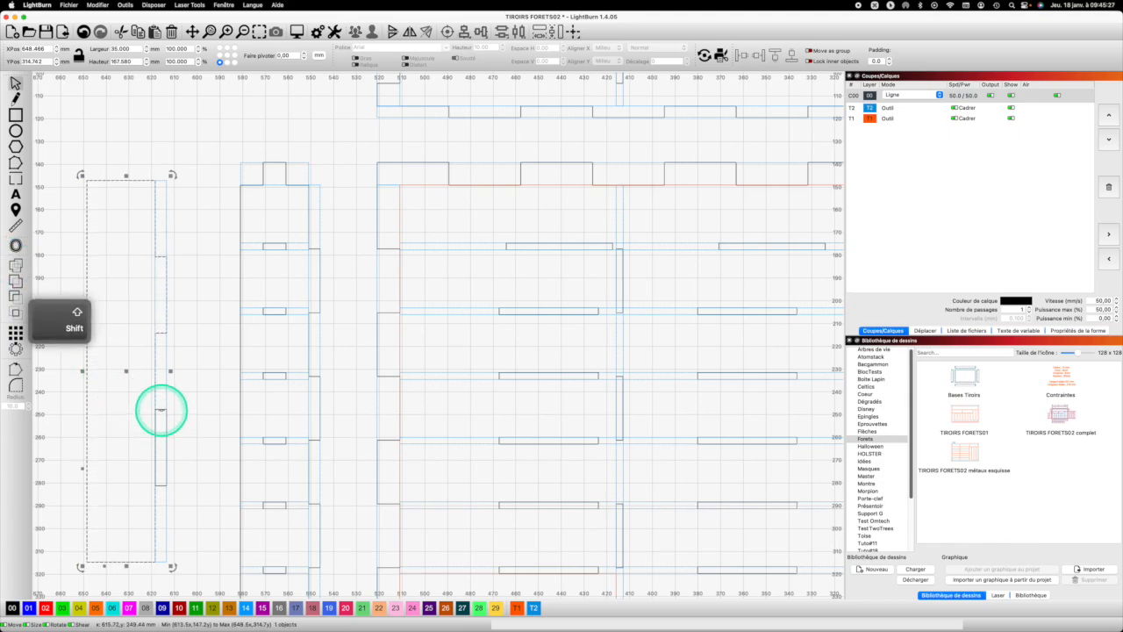
left_click(161, 410, "shift")
left_click(21, 277)
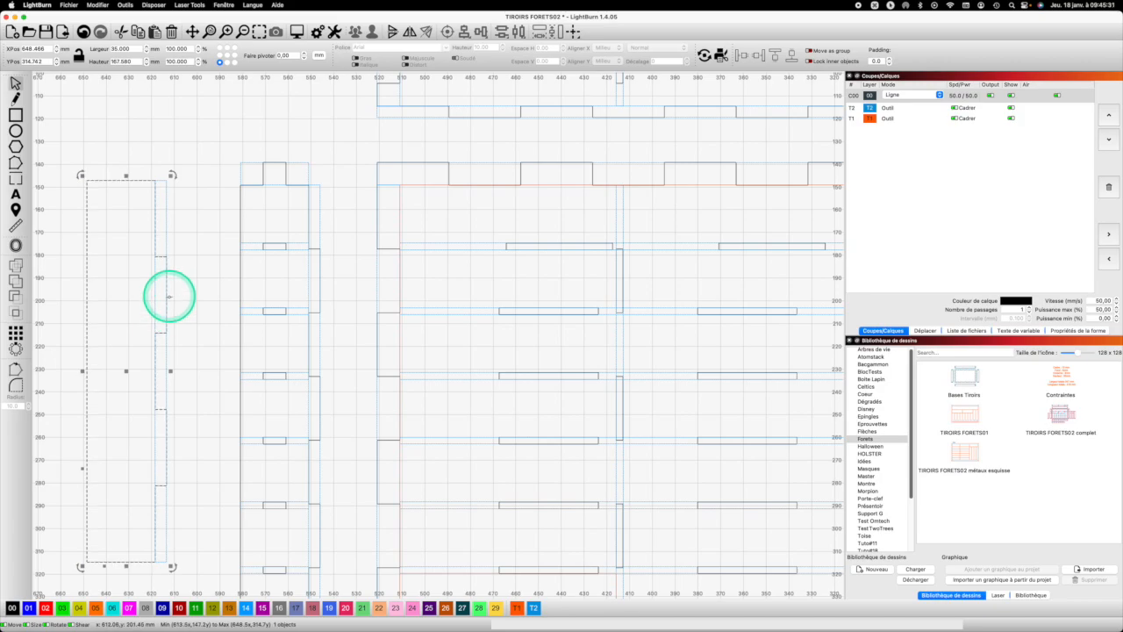
Copy the 3 × 30 mm slot strip from the lower long panel, paste it at the new divider's upper end and rotate it 90°
scroll(169, 296, "down", 2)
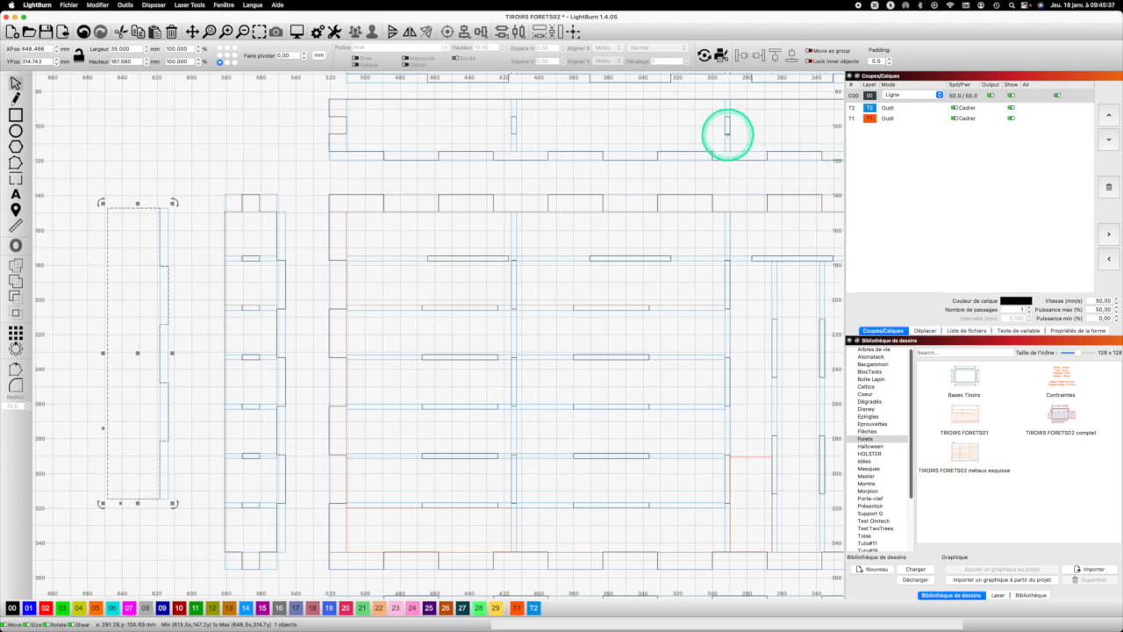
left_click(728, 131)
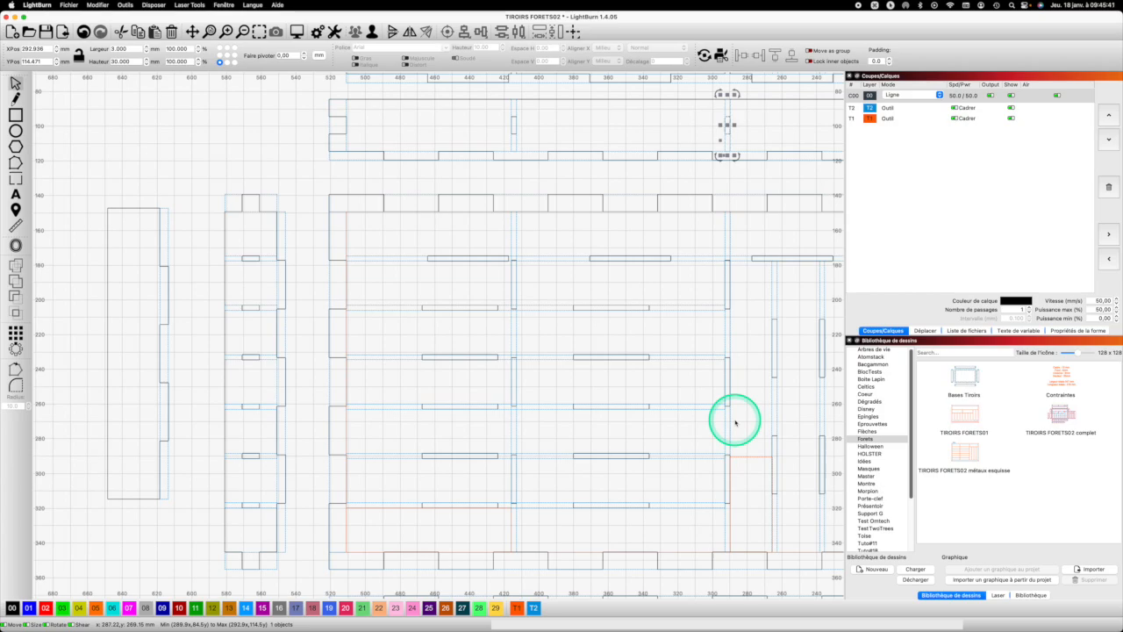
scroll(736, 423, "down", 3)
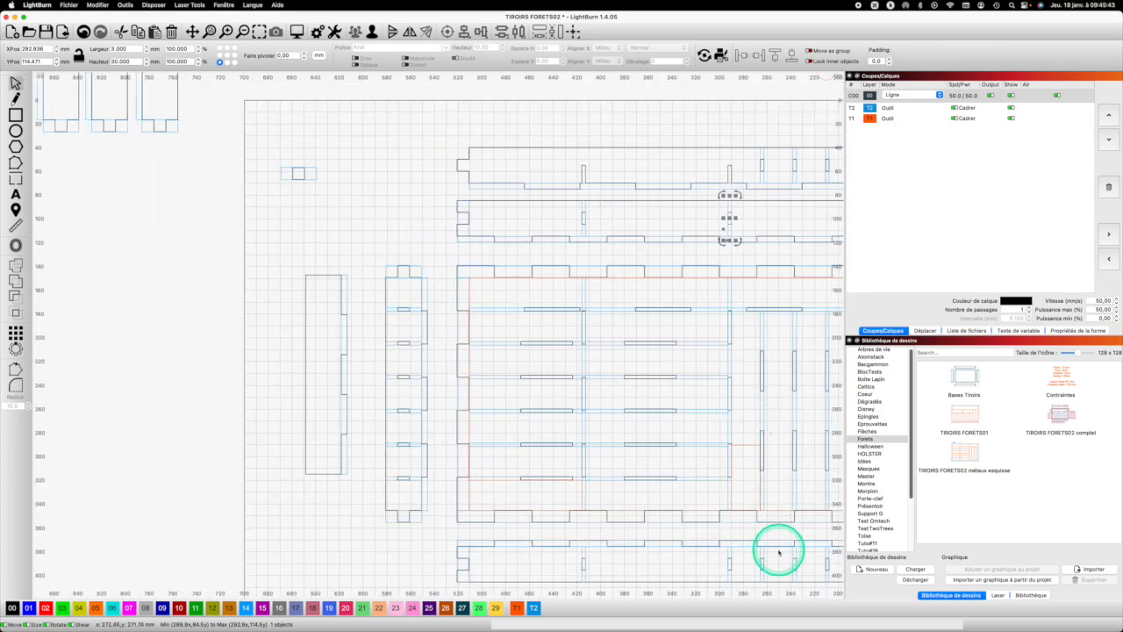
left_click(730, 563)
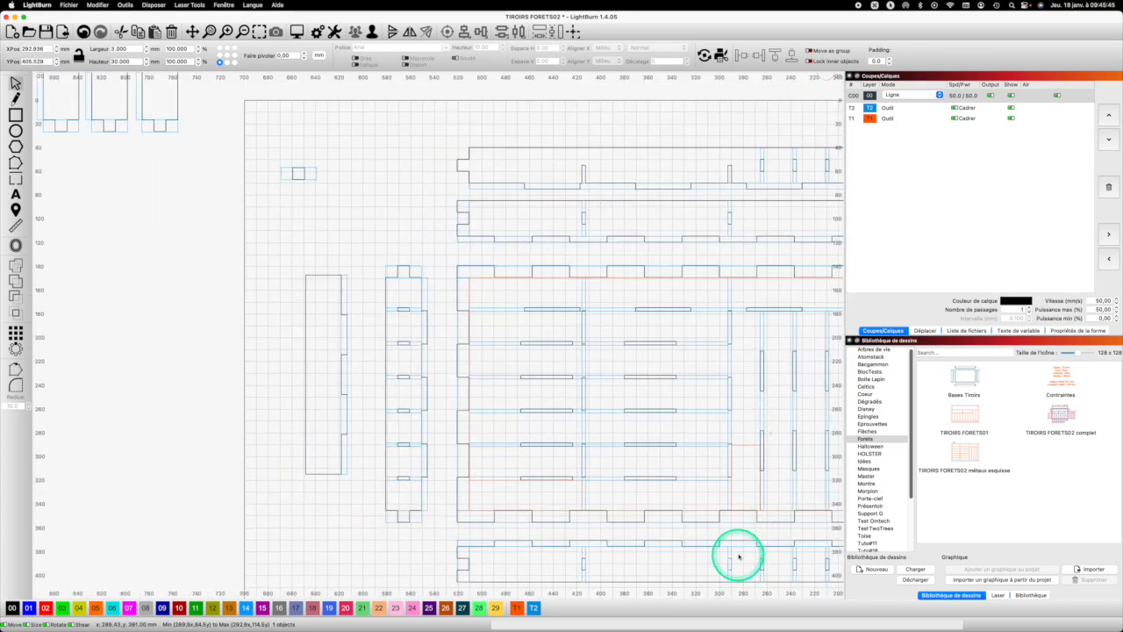
key("super+c")
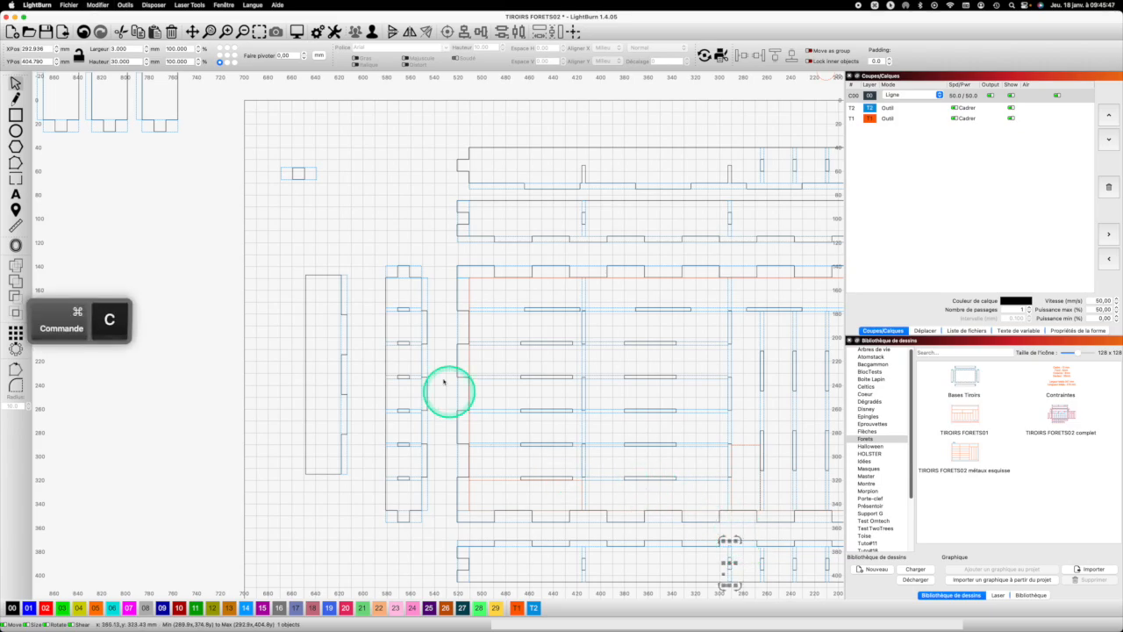
left_click(322, 272)
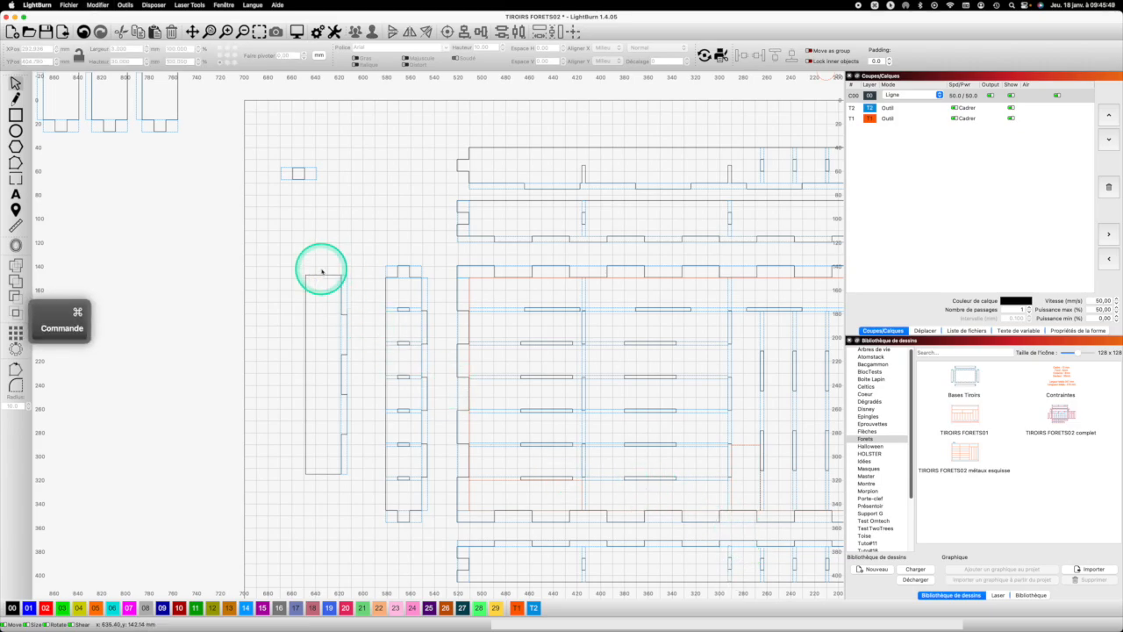
key("super+v")
left_click_drag(290, 52, 274, 54)
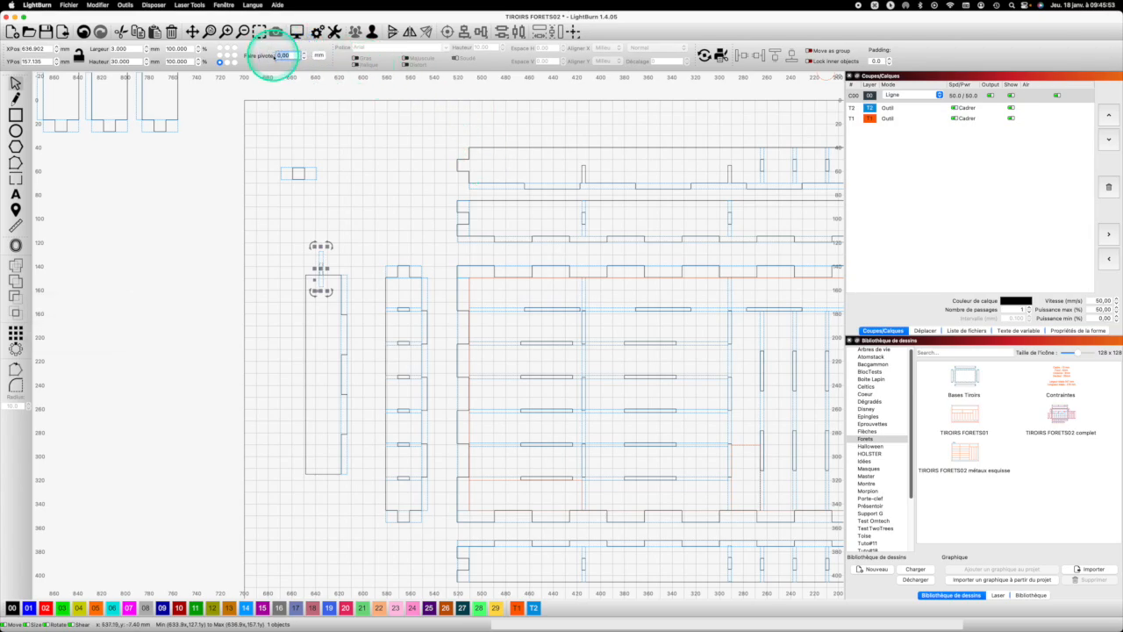
type("90")
key("Return")
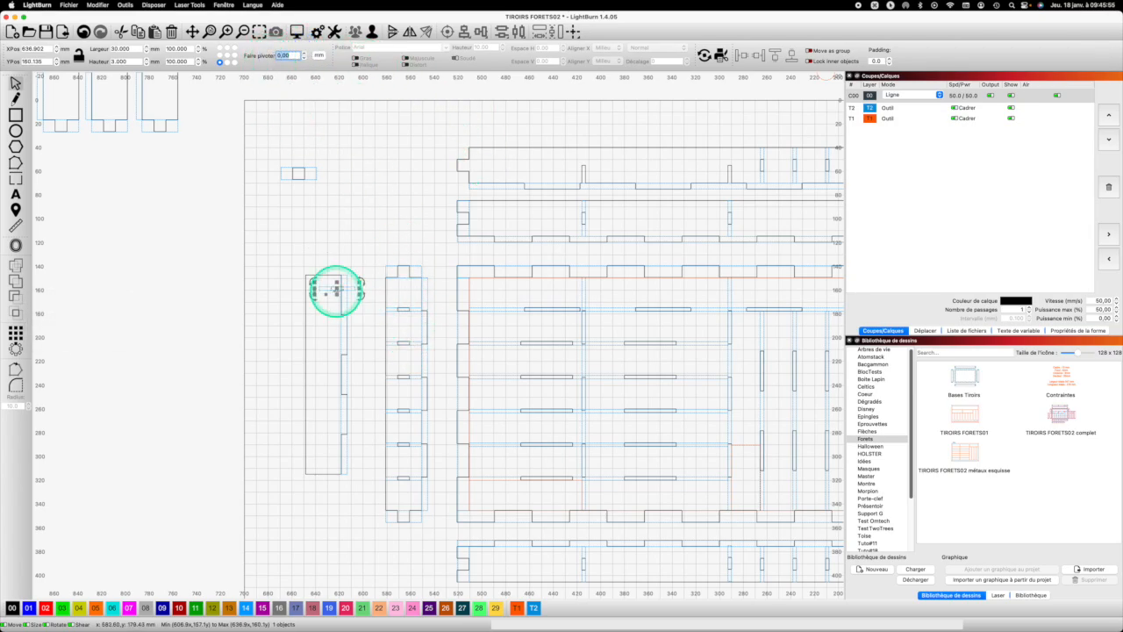
Snap the rotated strip onto the upper edge of the new divider, flush with its 30 mm body, and ungroup it
left_click_drag(355, 289, 338, 275)
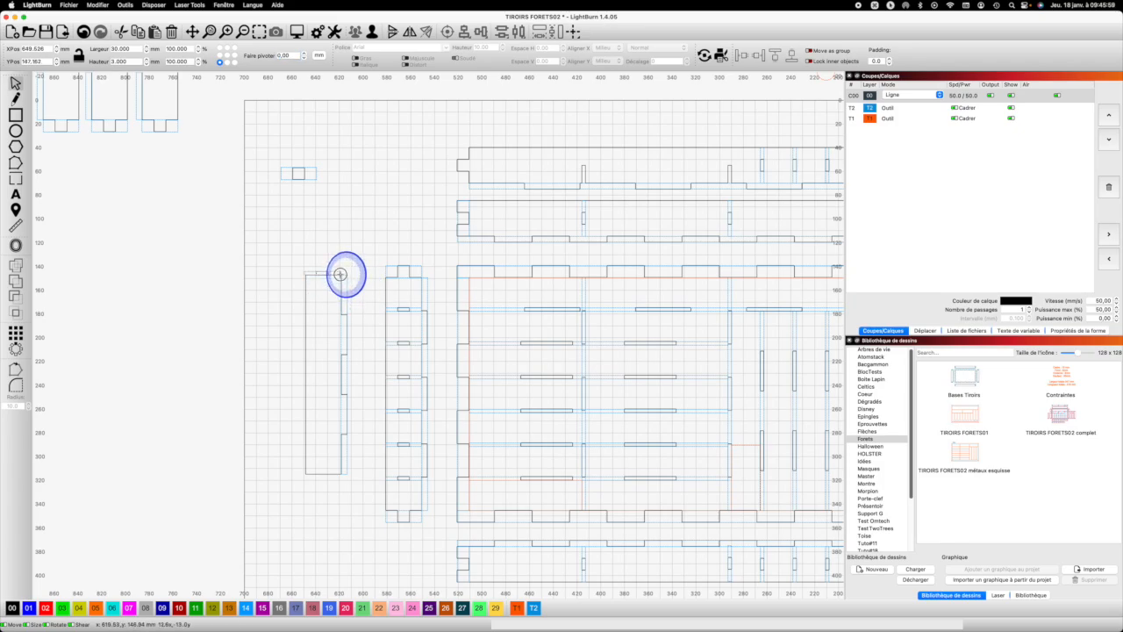
left_click_drag(354, 274, 323, 272)
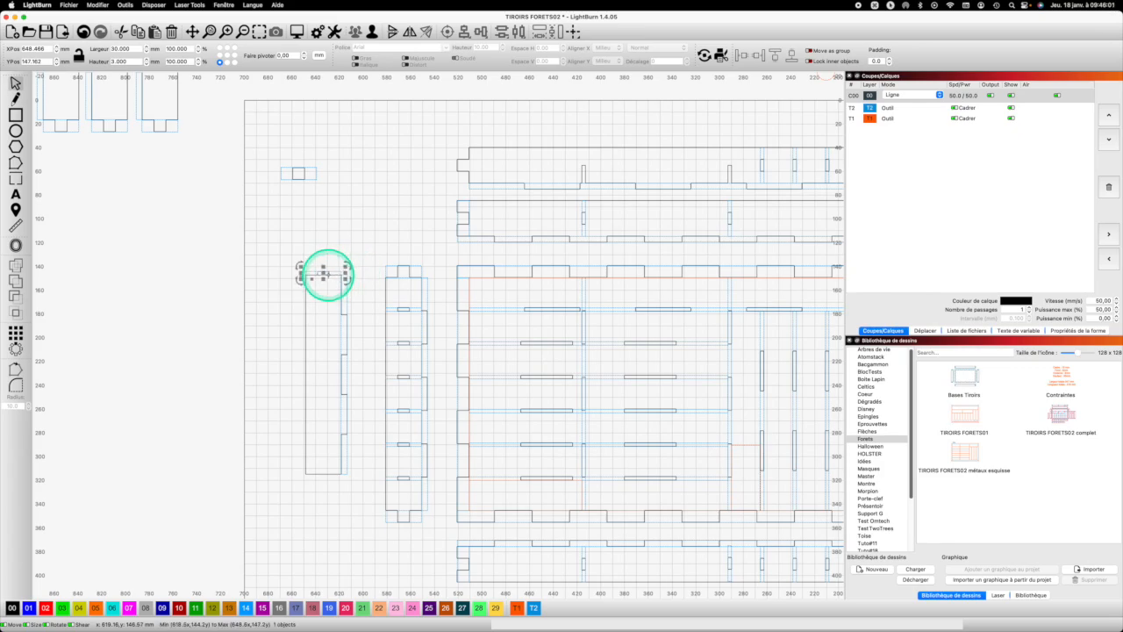
scroll(322, 273, "up", 3)
scroll(324, 274, "up", 3)
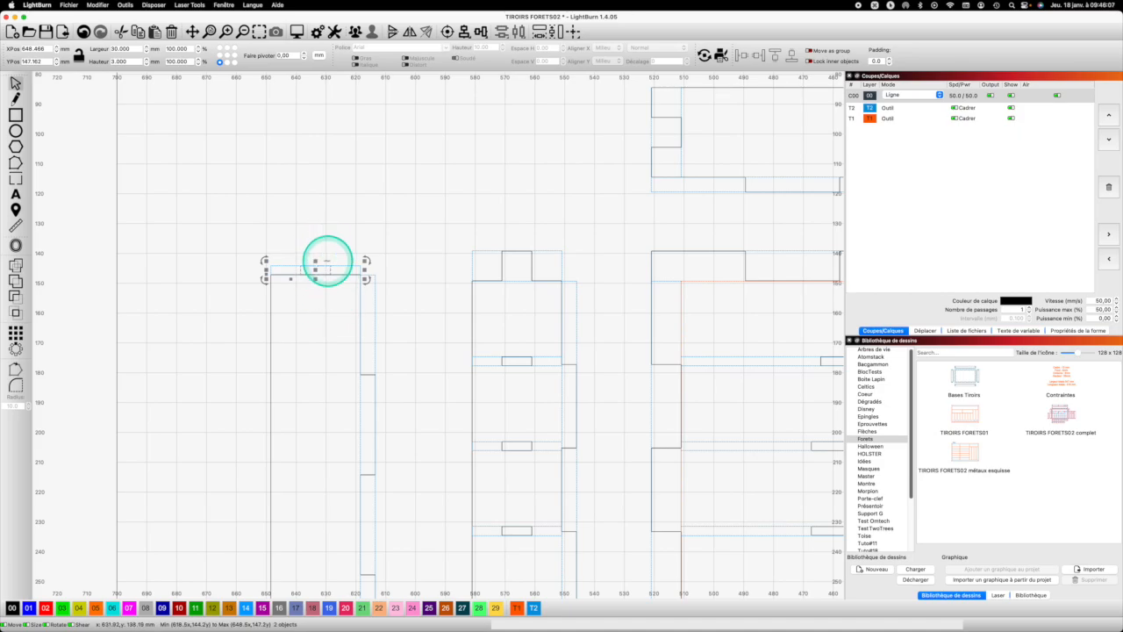
left_click(336, 267)
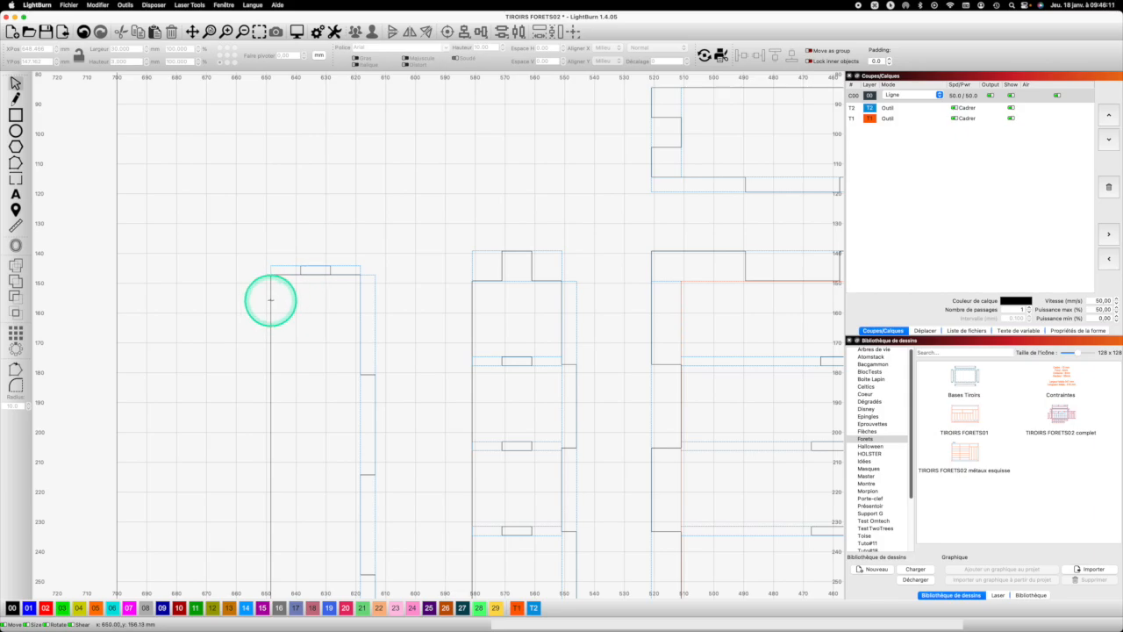
Merge the small tab on the upper edge with the divider outline using Boolean union
left_click(271, 298)
key("shift")
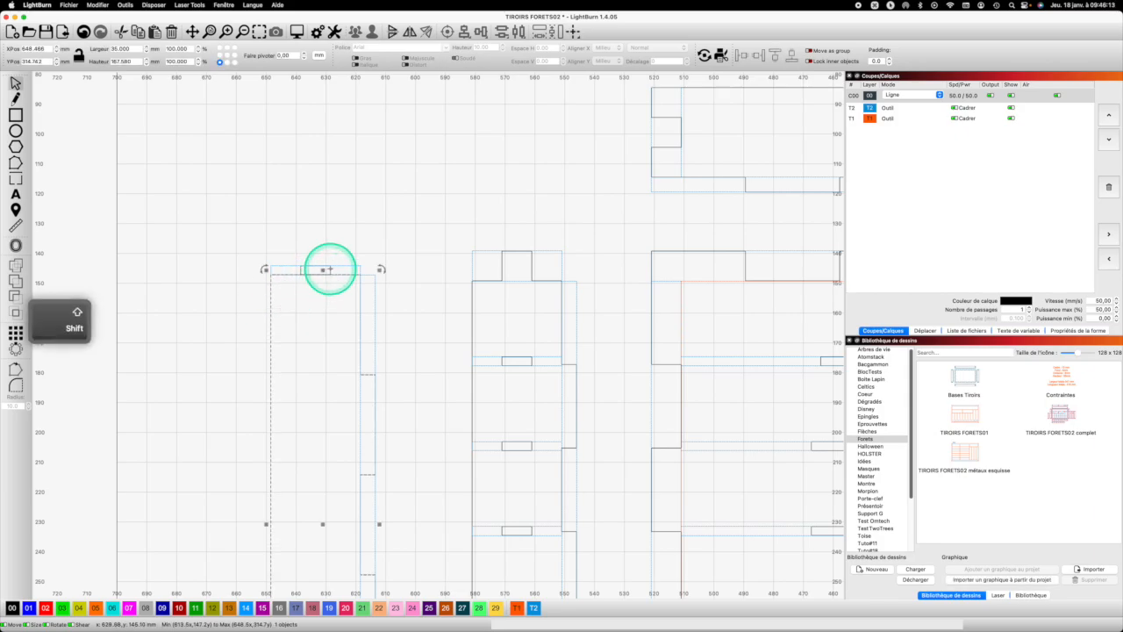
left_click(326, 265, "shift")
left_click(15, 265)
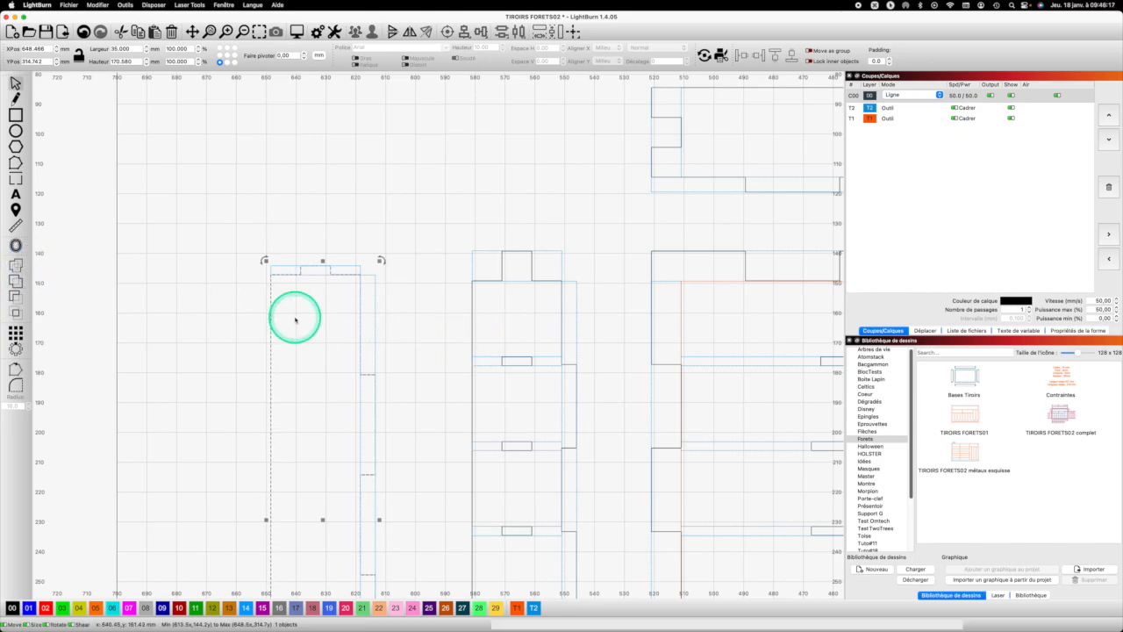
Copy the 30 × 10 mm strip with the central square tab above the new divider and paste it just below the divider's lower end
scroll(295, 320, "down", 5)
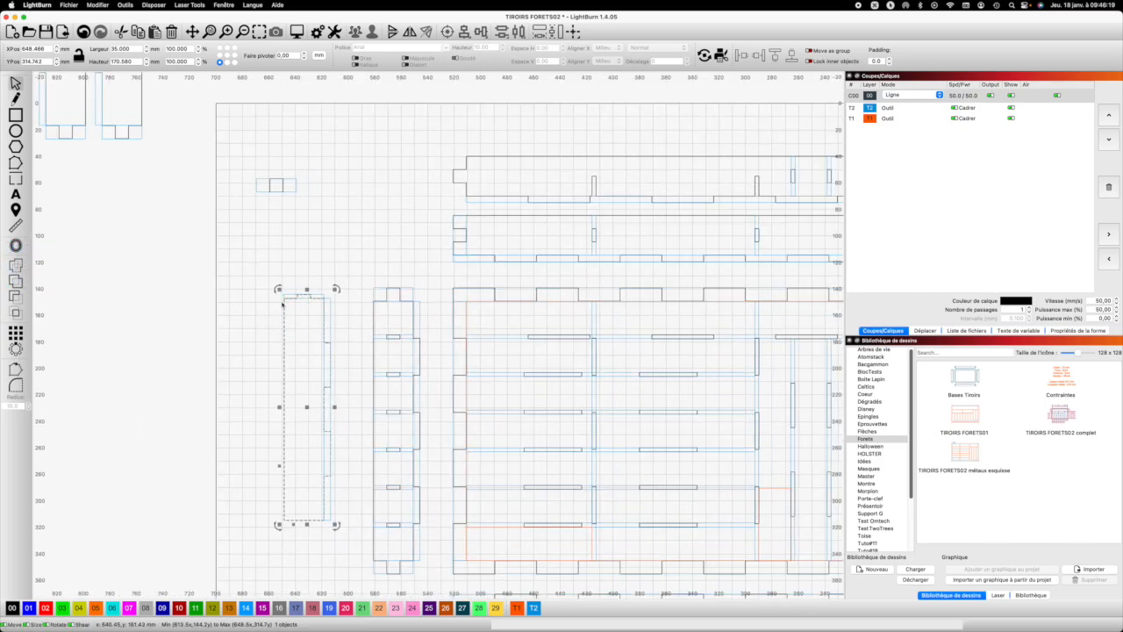
left_click(296, 189)
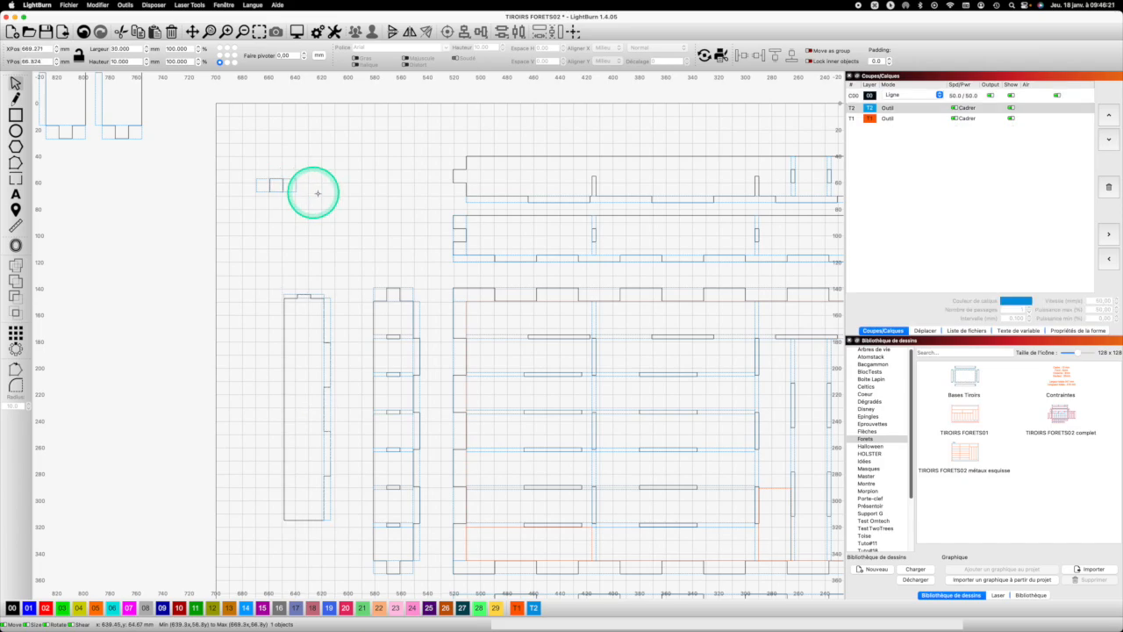
left_click(258, 183)
left_click_drag(258, 184, 309, 191)
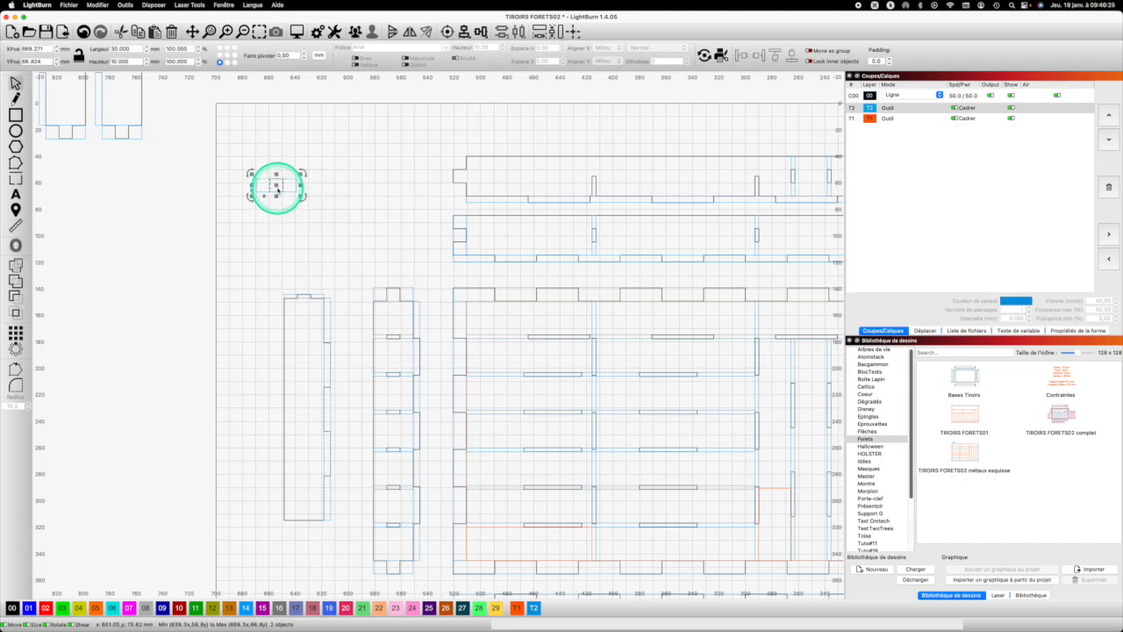
left_click_drag(278, 185, 279, 349)
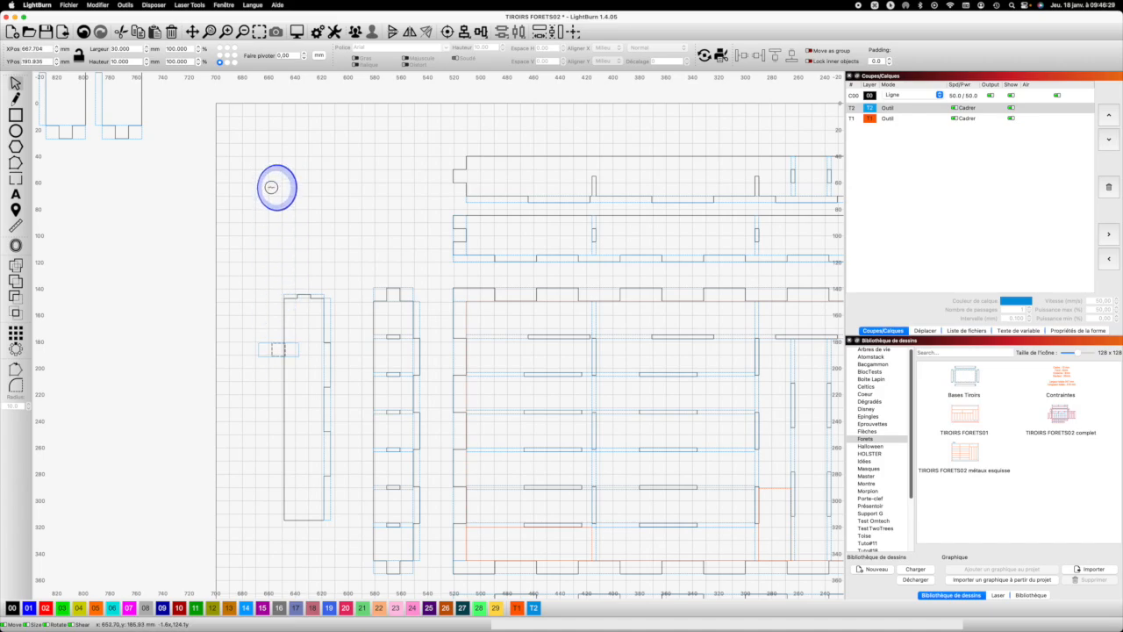
key("super+z")
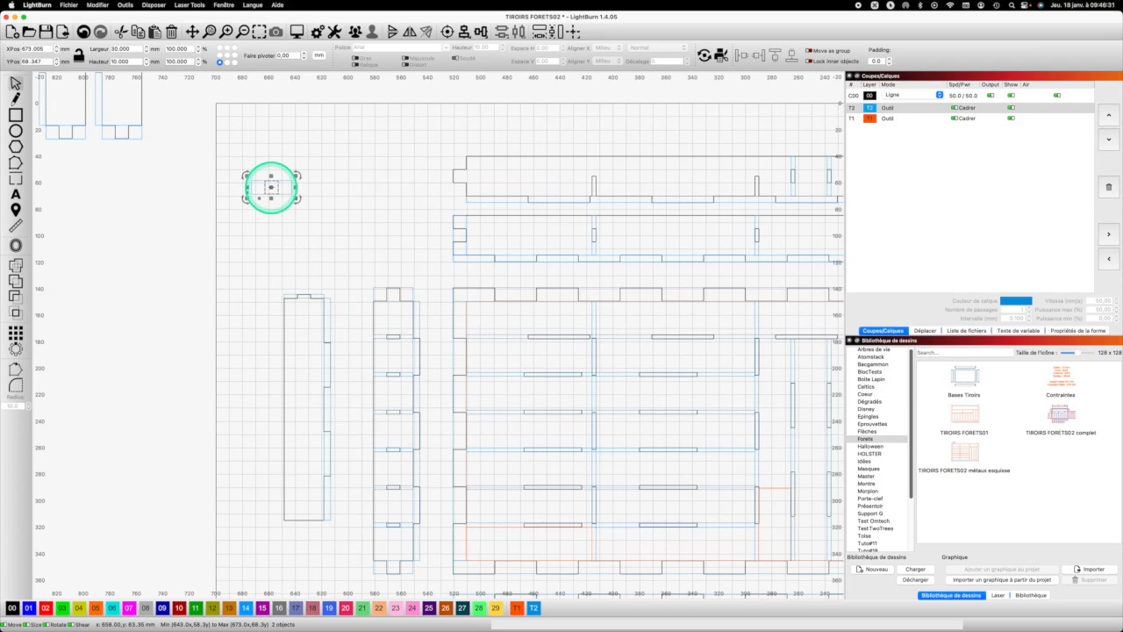
key("super+c")
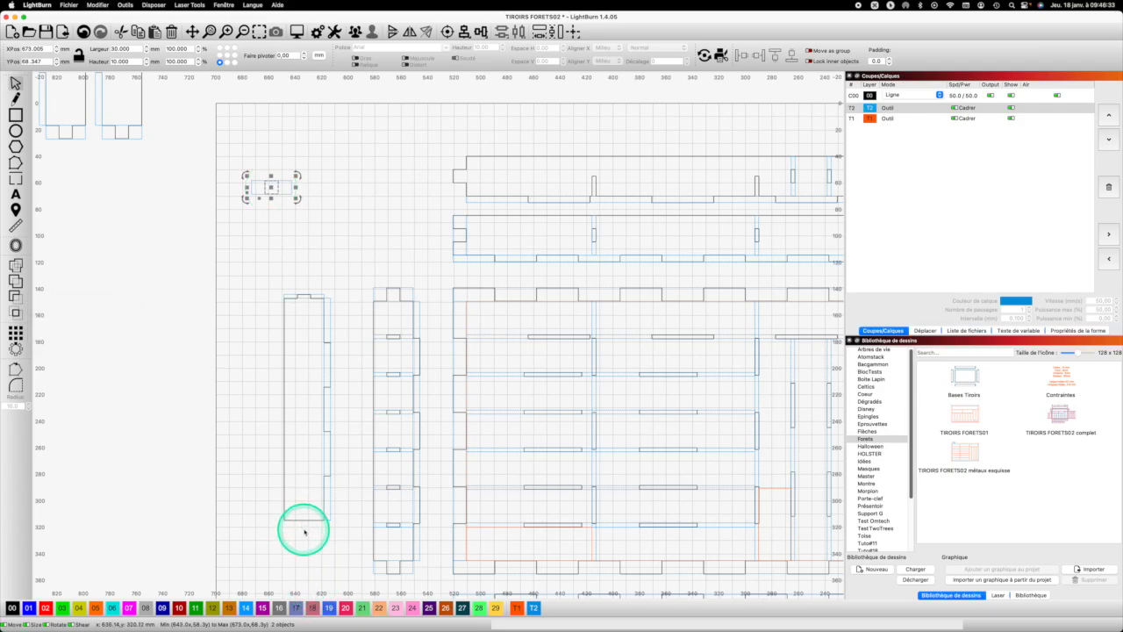
key("super+v")
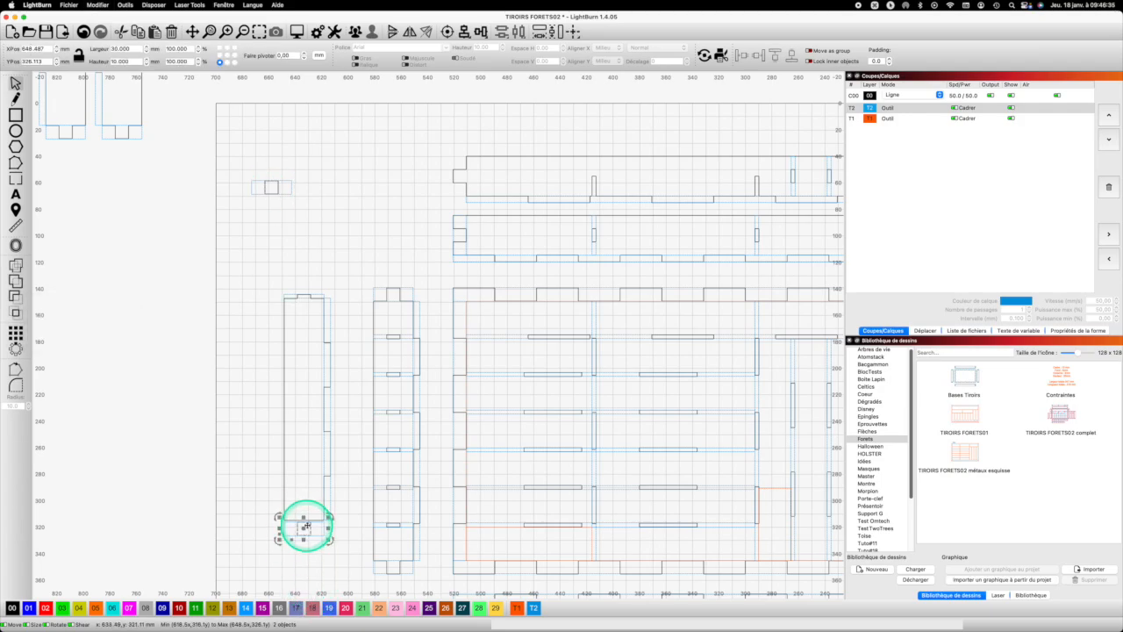
Snap the pasted tab strip against the new divider's lower edge, flush with its 30 mm wide body
scroll(307, 527, "up", 5)
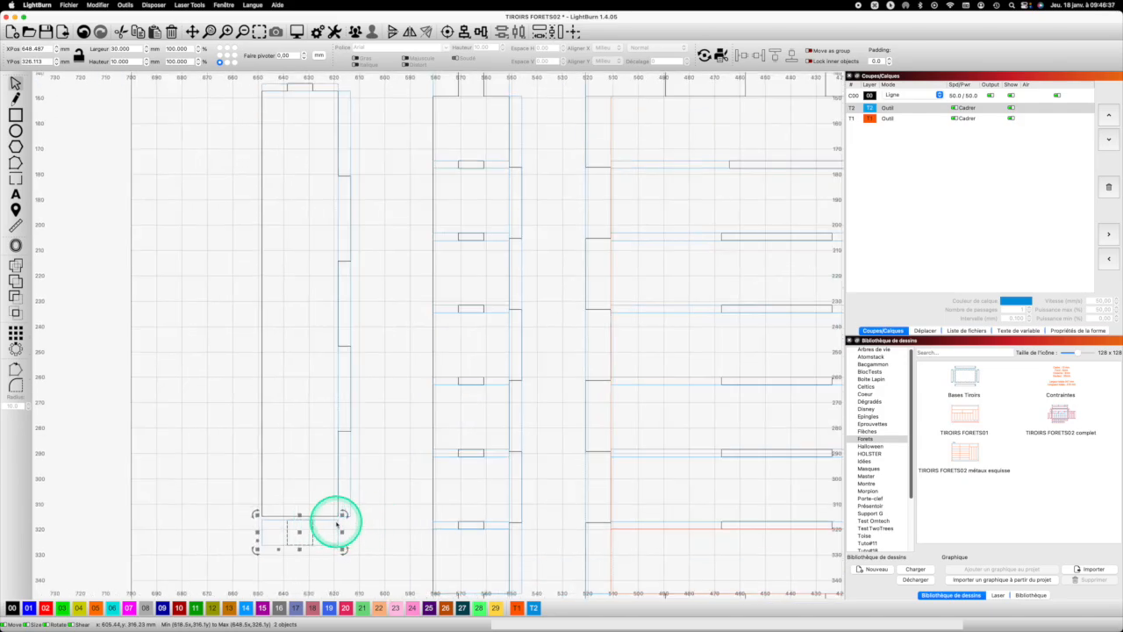
left_click(337, 517)
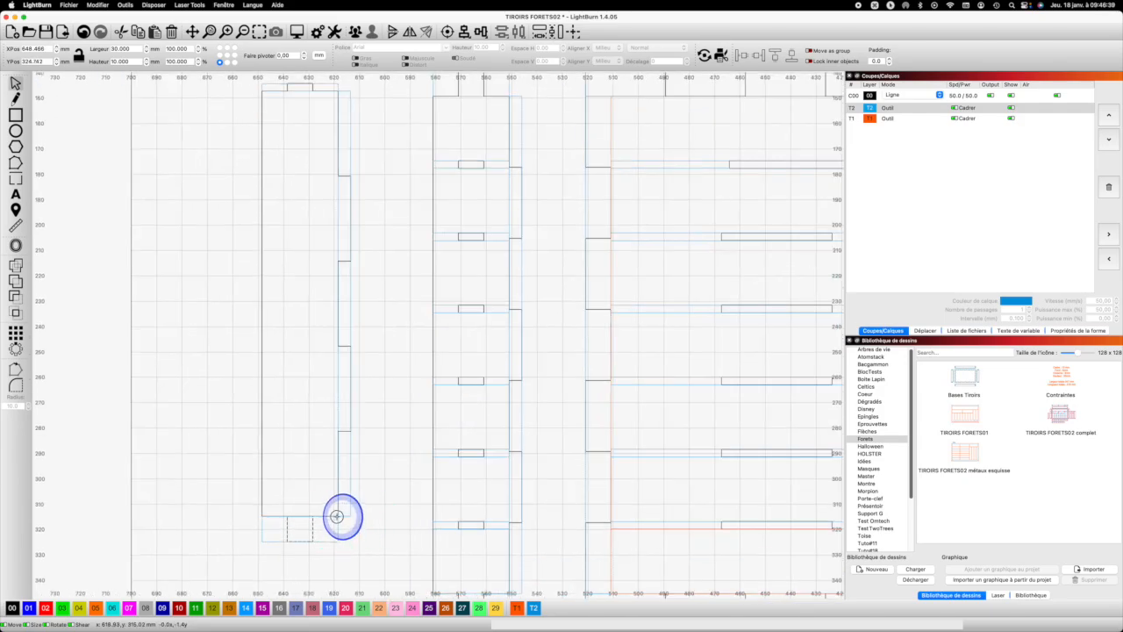
left_click(337, 518)
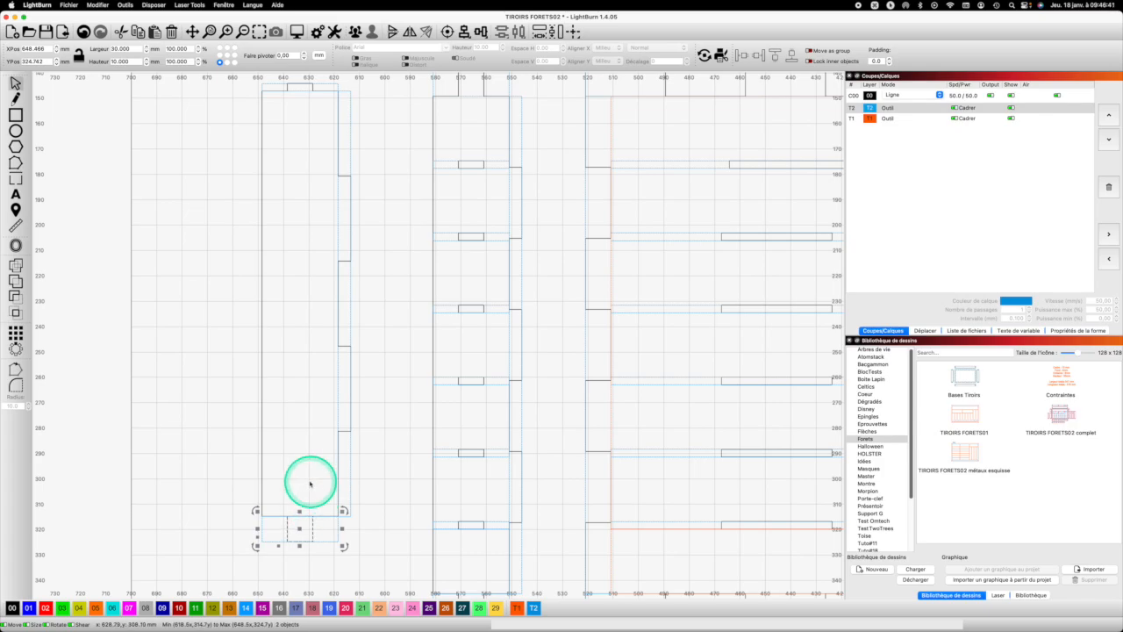
Merge the square tab on the lower edge with the new divider outline using Boolean union
left_click(262, 467)
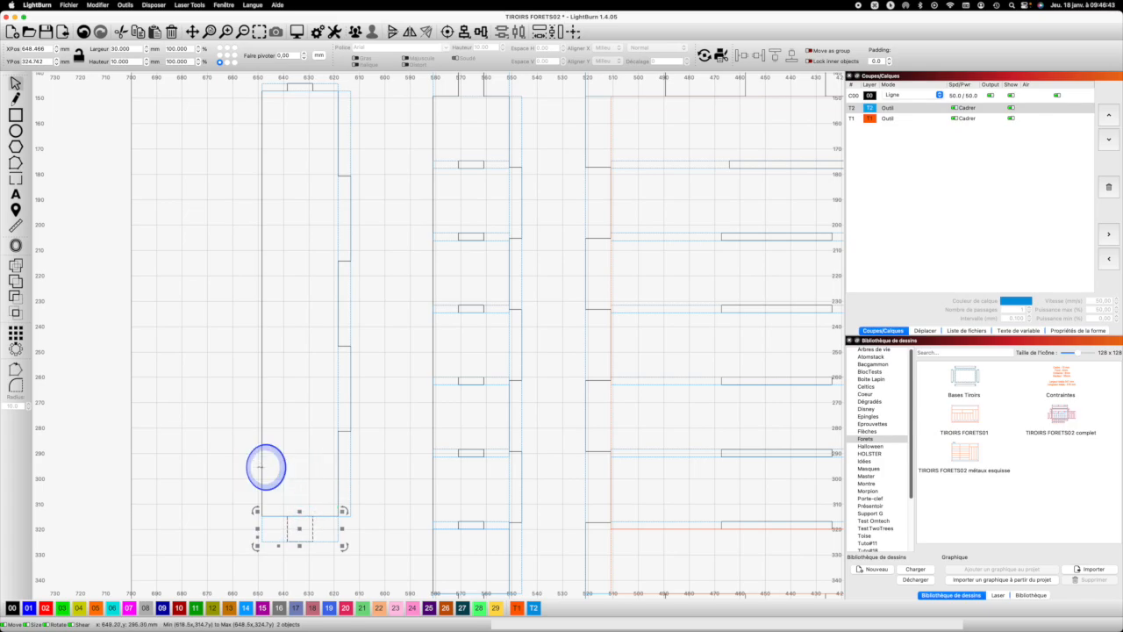
scroll(261, 470, "up", 1)
left_click(262, 469)
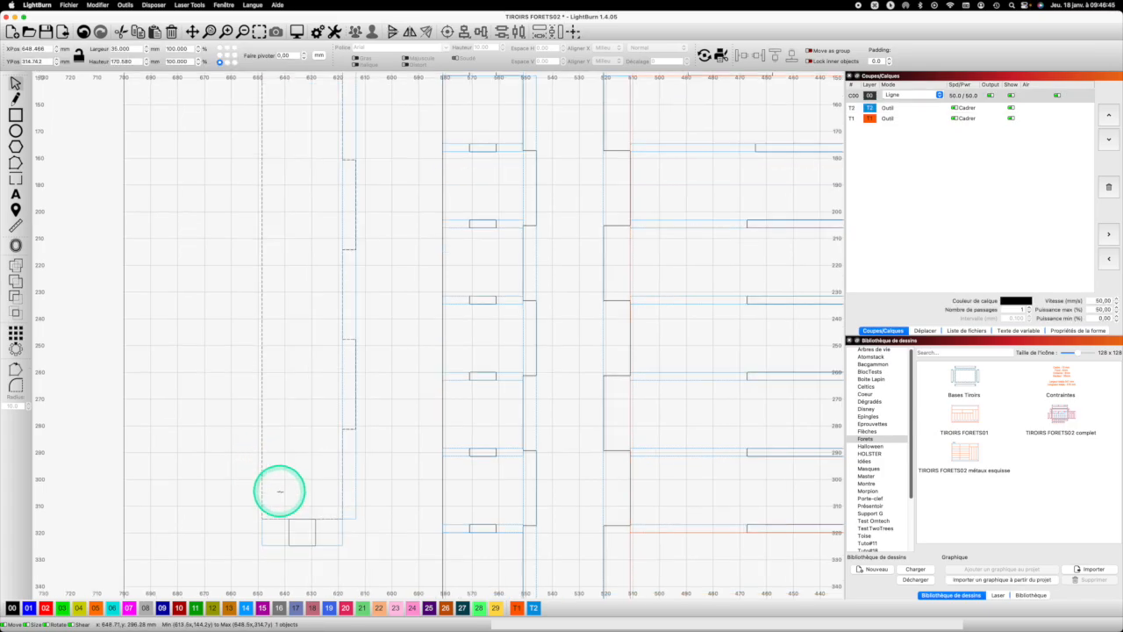
left_click(290, 530, "shift")
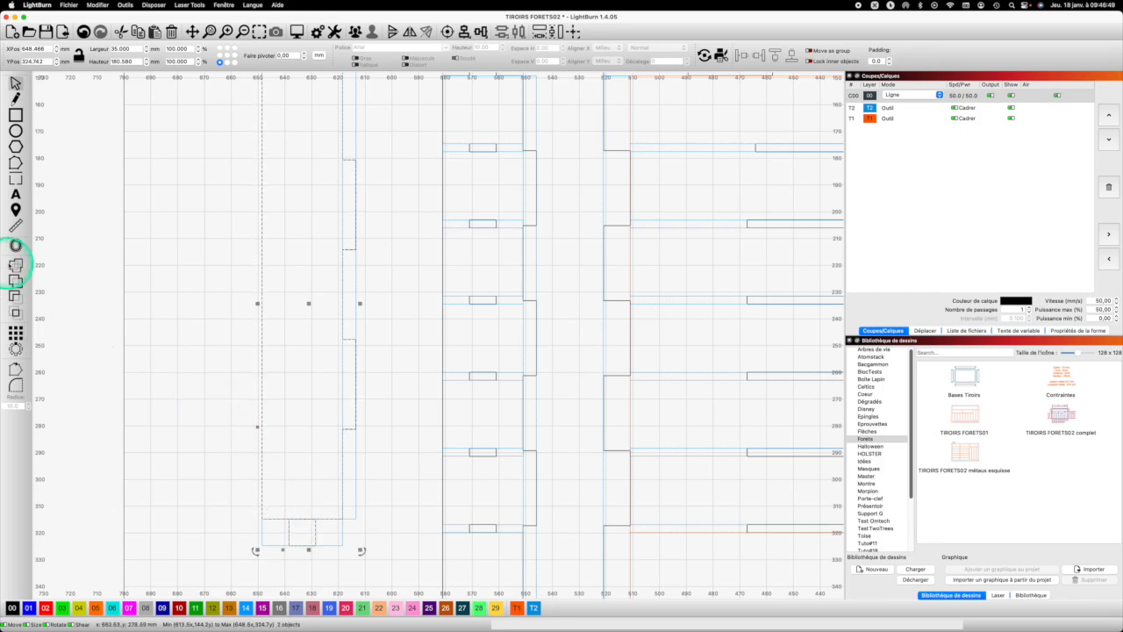
left_click(16, 264)
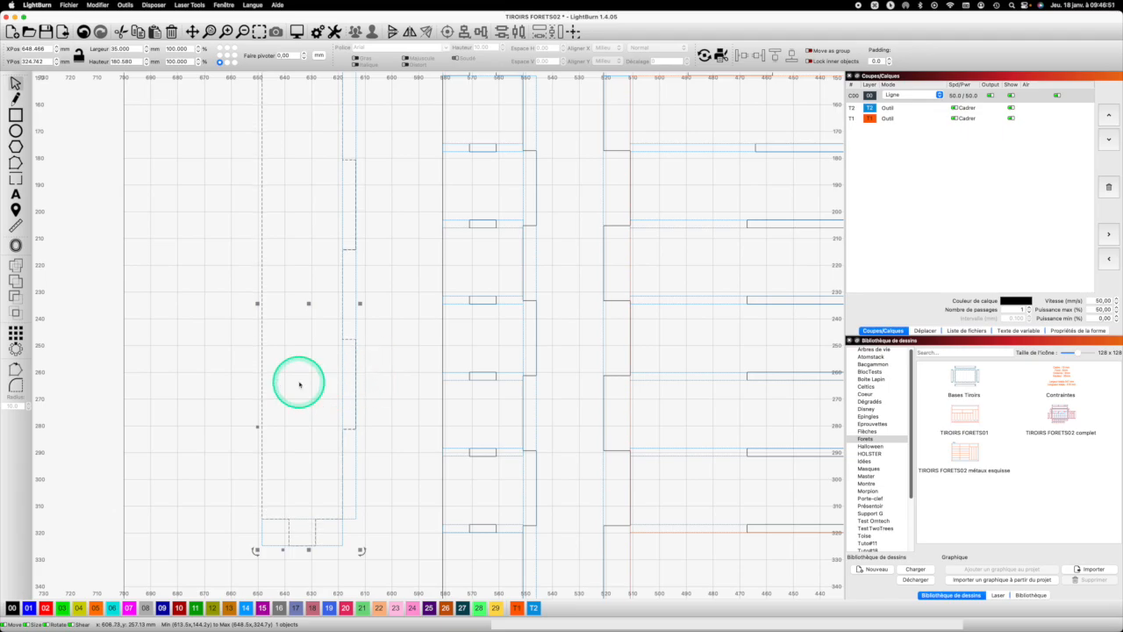
Select the finished divider outline together with its guide strips and group them into one object
scroll(299, 384, "down", 5)
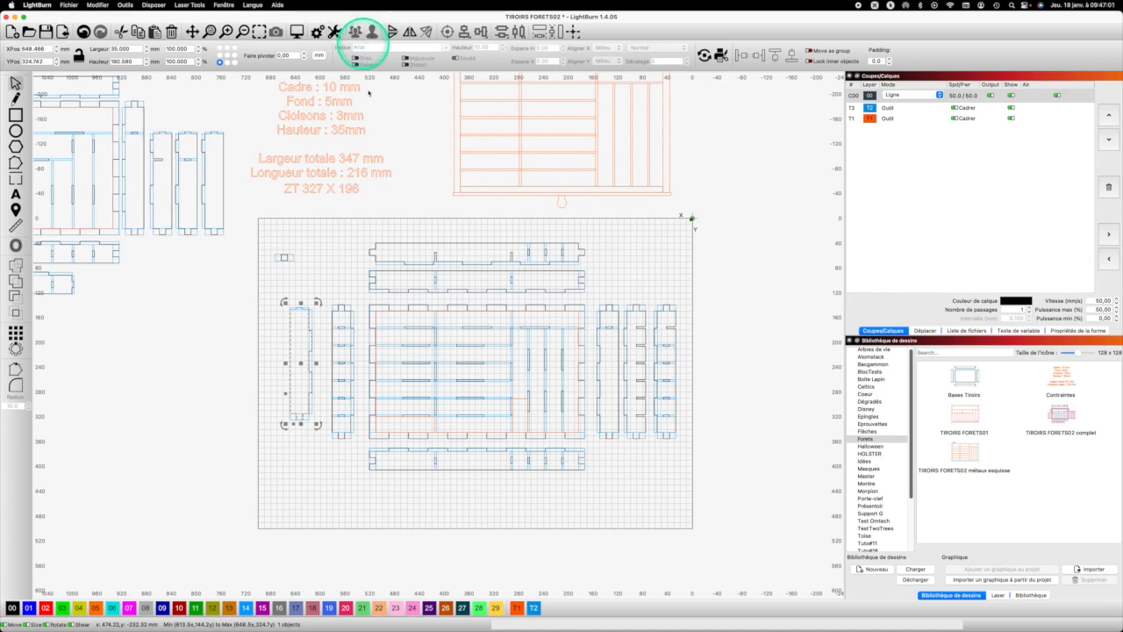
left_click(321, 438)
left_click(291, 308)
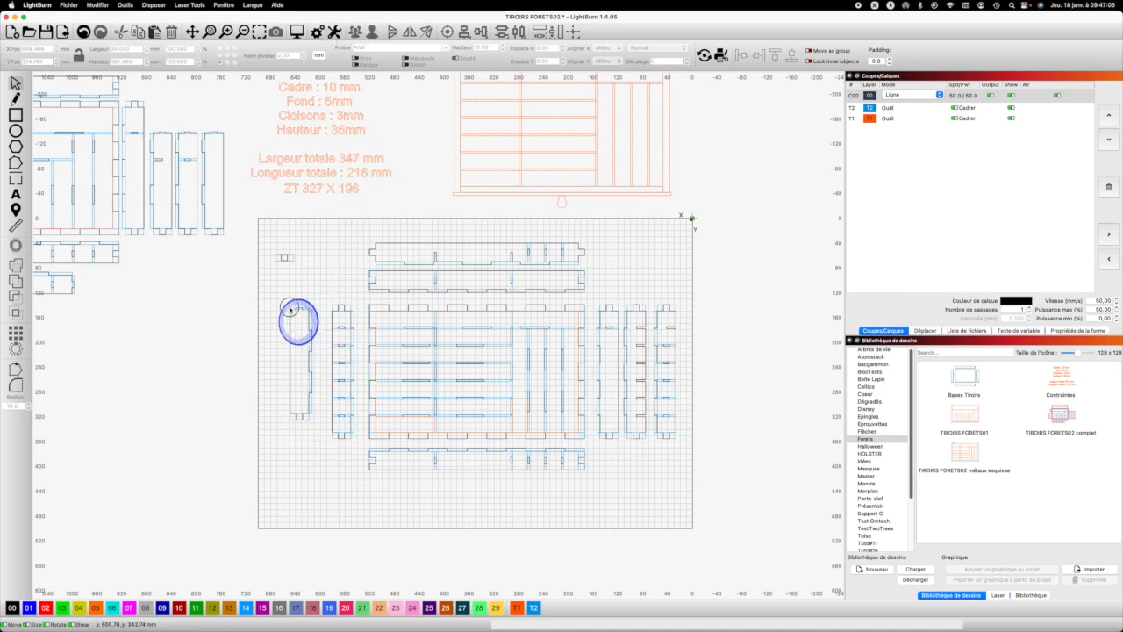
left_click(287, 300)
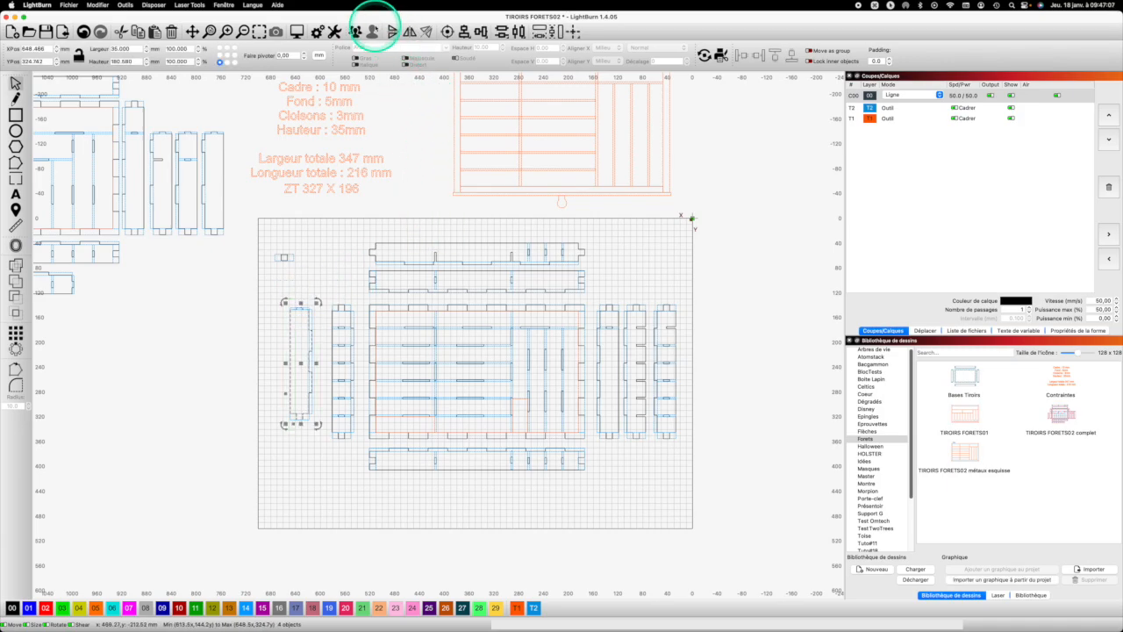
left_click(357, 31)
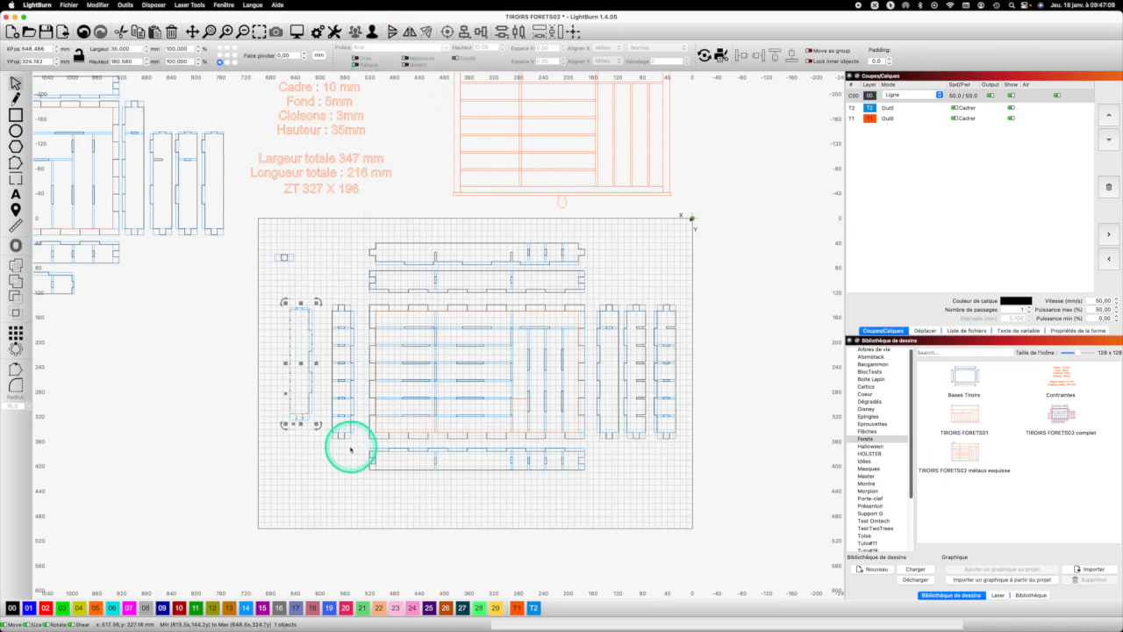
Align the grouped divider to the bottom of the neighbouring tall side piece
left_click(332, 437, "shift")
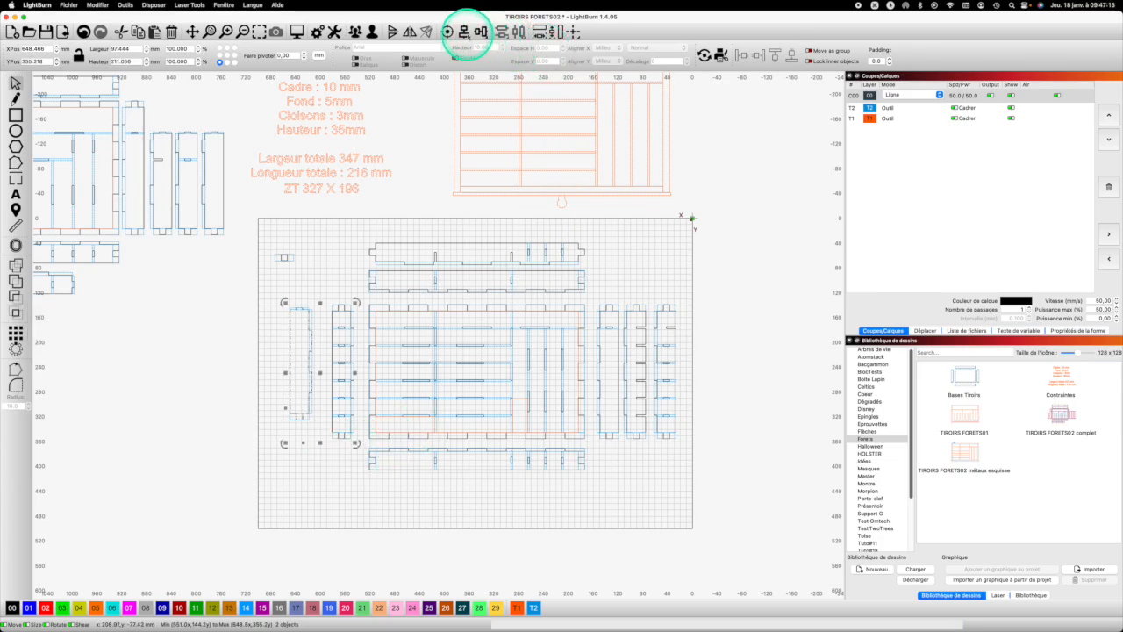
left_click(499, 32)
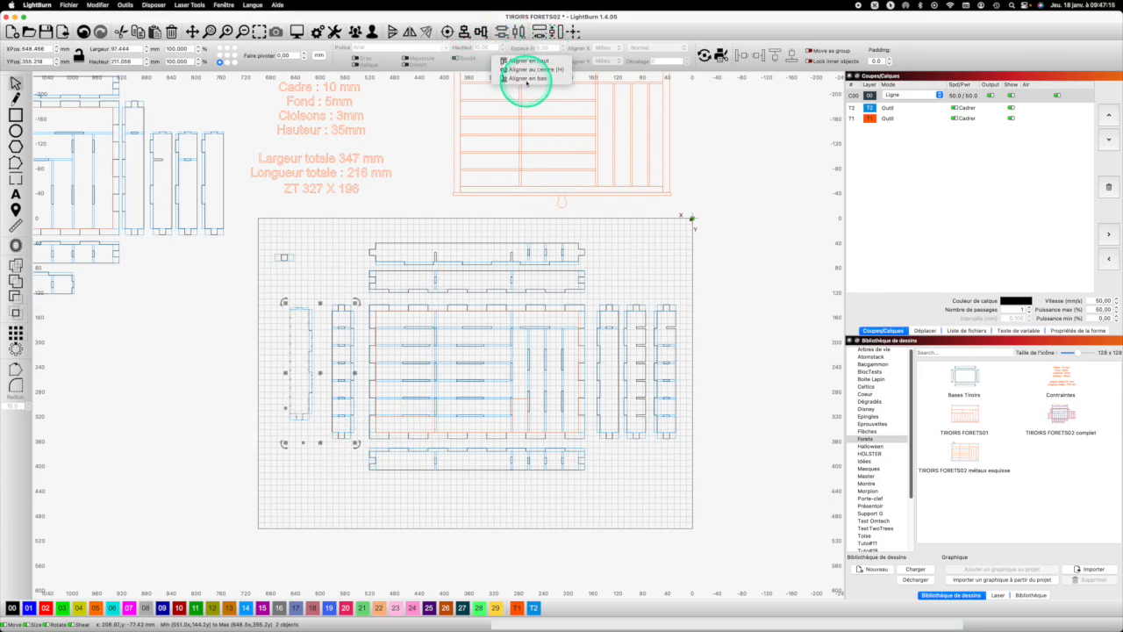
left_click(527, 79)
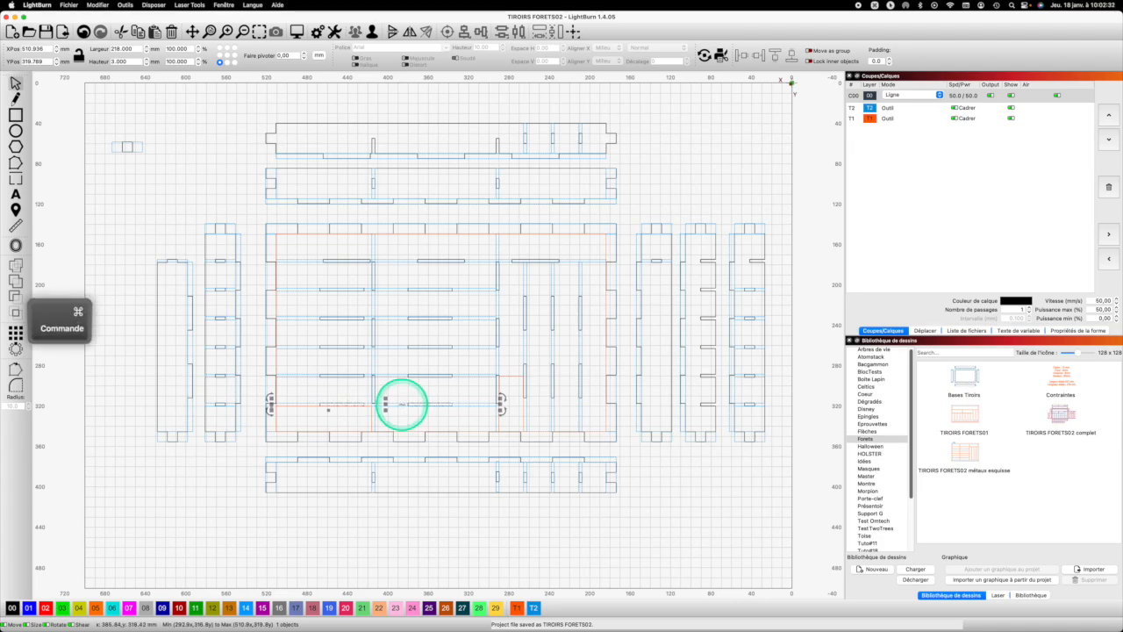
Copy the lowest 218 × 3 mm horizontal slot strip in the base plate and paste it below the lower long panel
key("super+c")
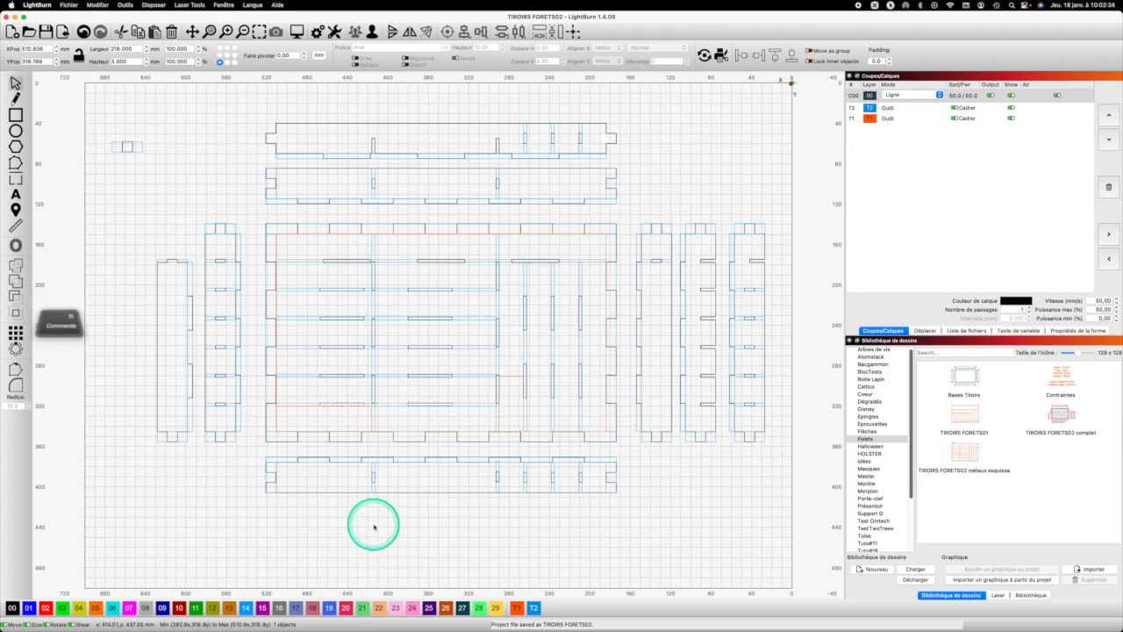
key("super+v")
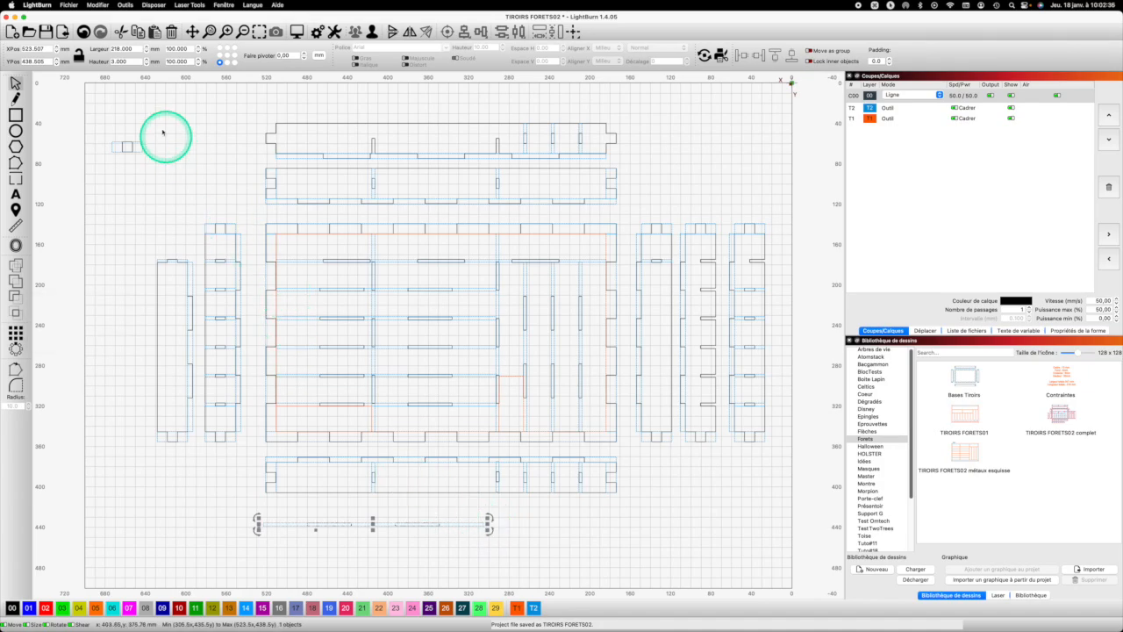
Draw a rectangle below the pasted slot strip and set it to the strip's 218 mm width and a 30 mm height
left_click_drag(112, 49, 138, 63)
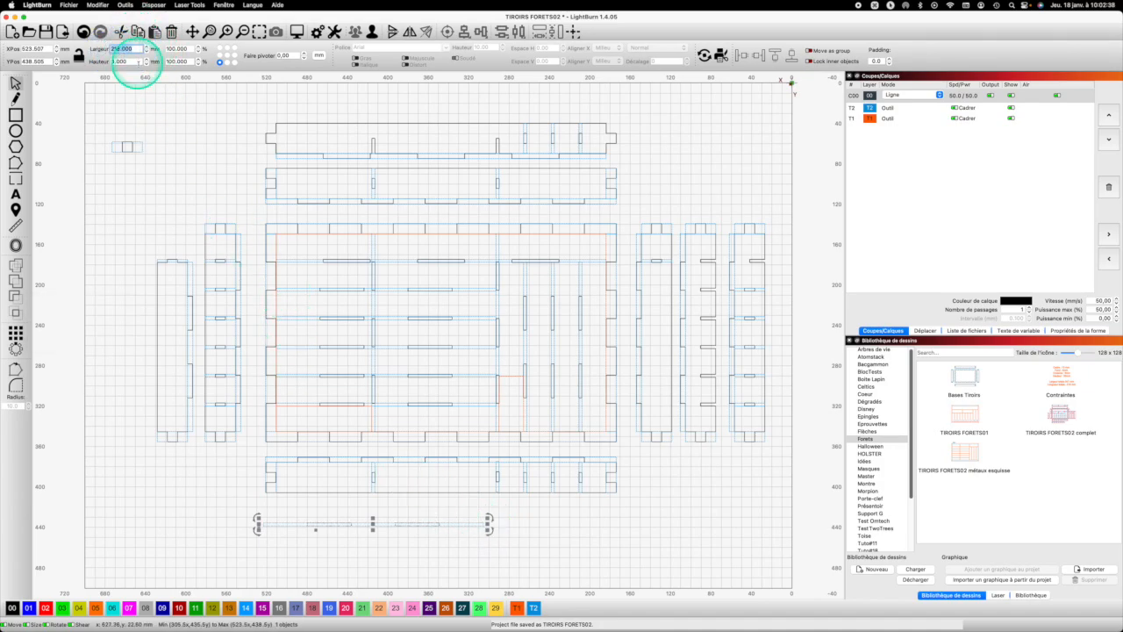
key("super+c")
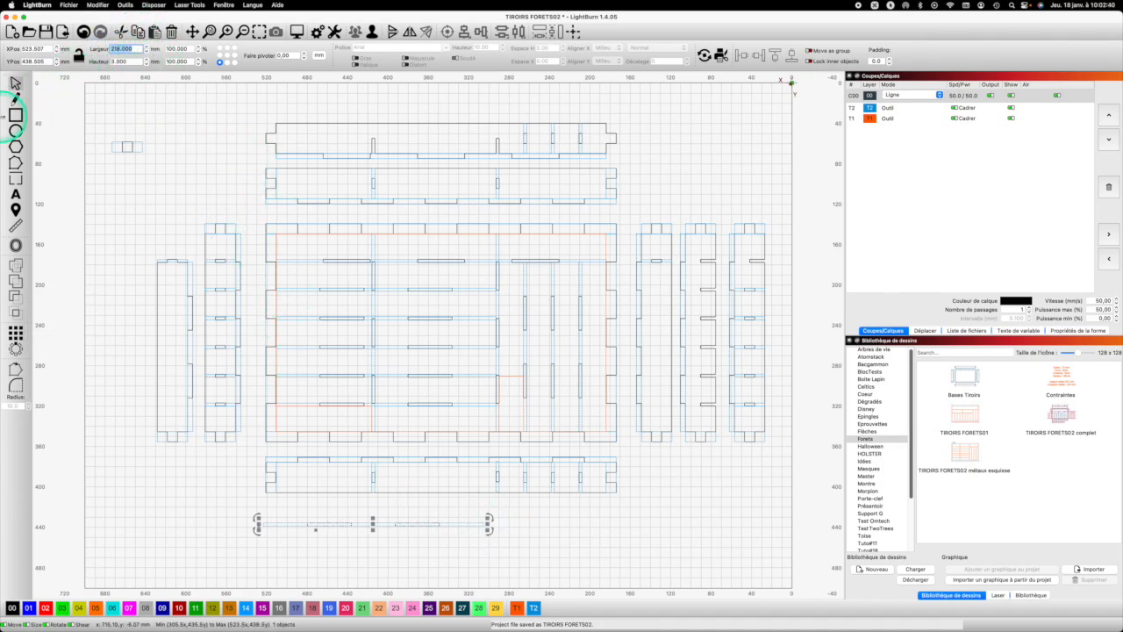
left_click(16, 114)
left_click(271, 528)
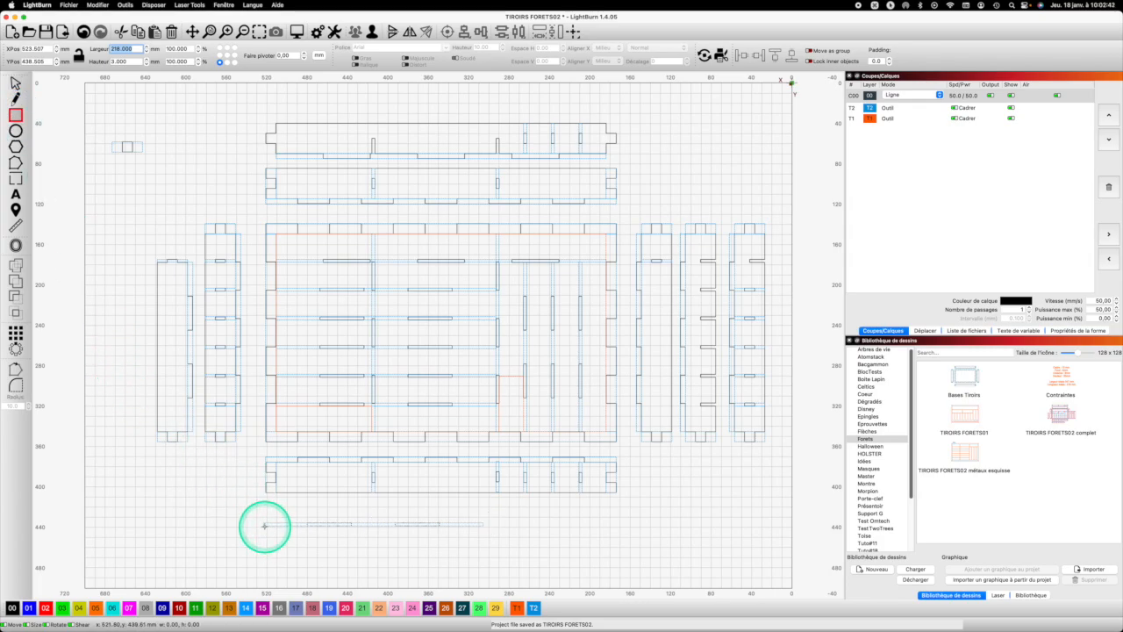
left_click_drag(264, 526, 270, 540)
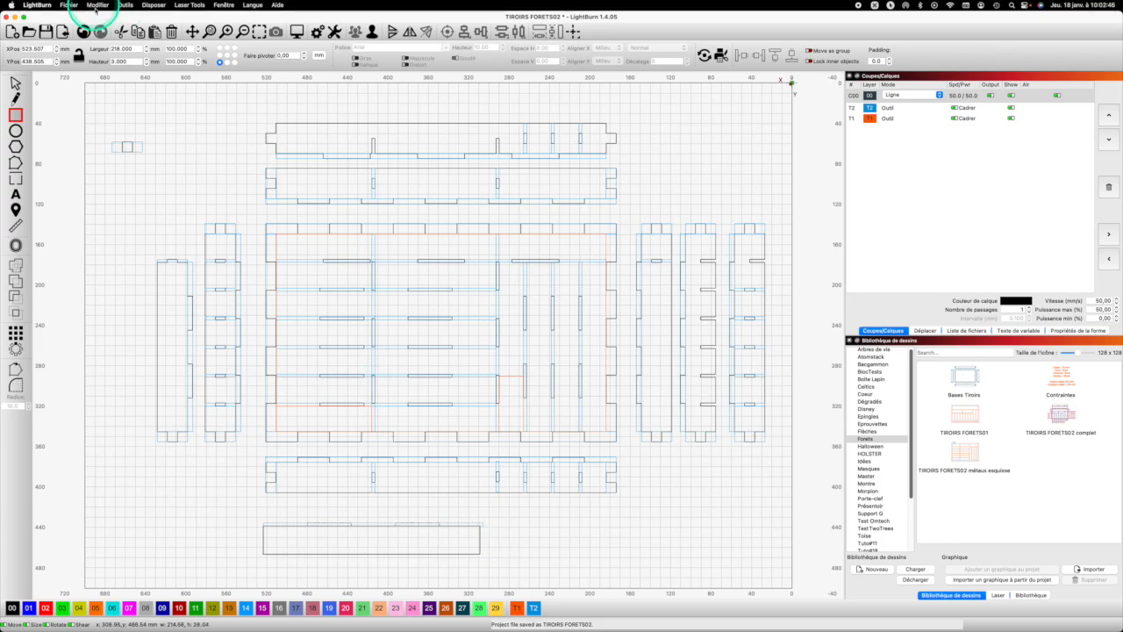
double_click(110, 48)
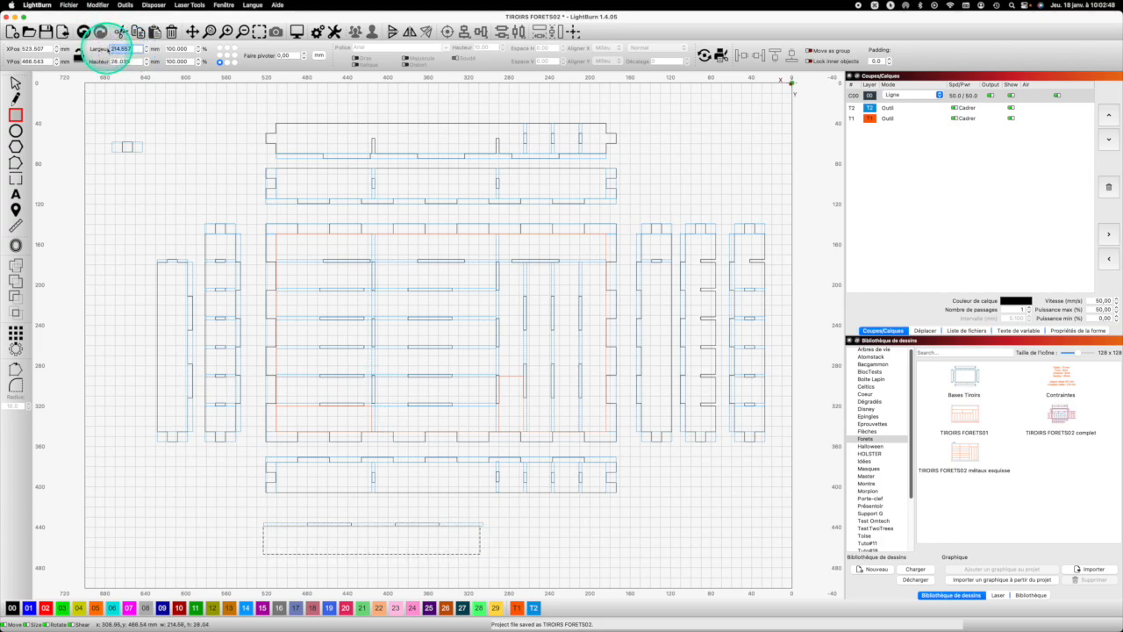
key("super+v")
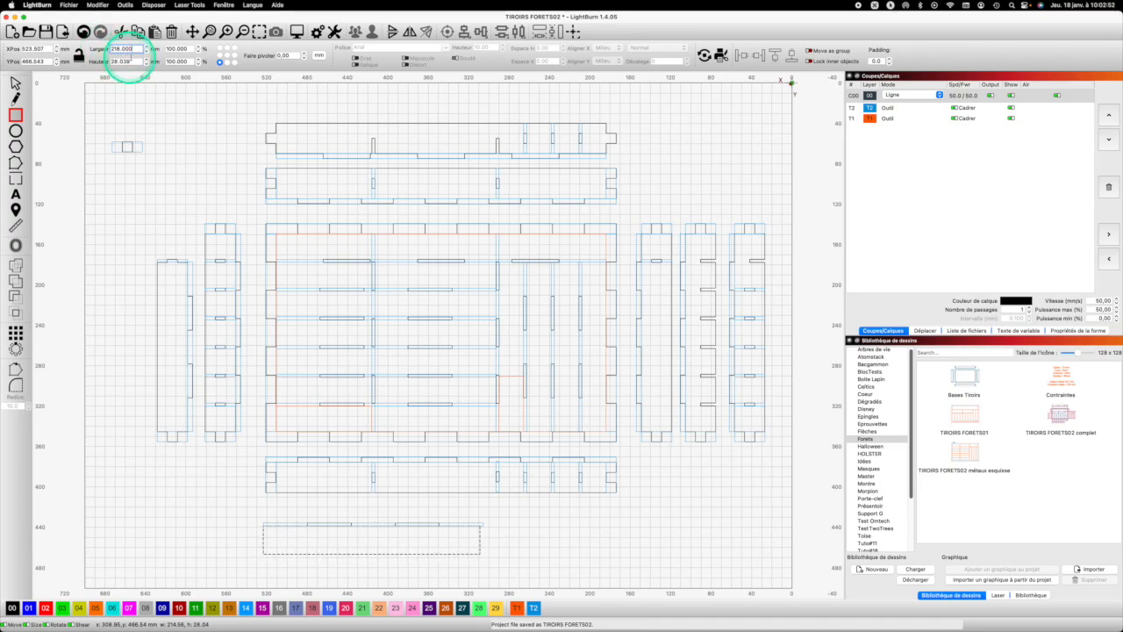
double_click(109, 62)
key("super+v")
key("Return")
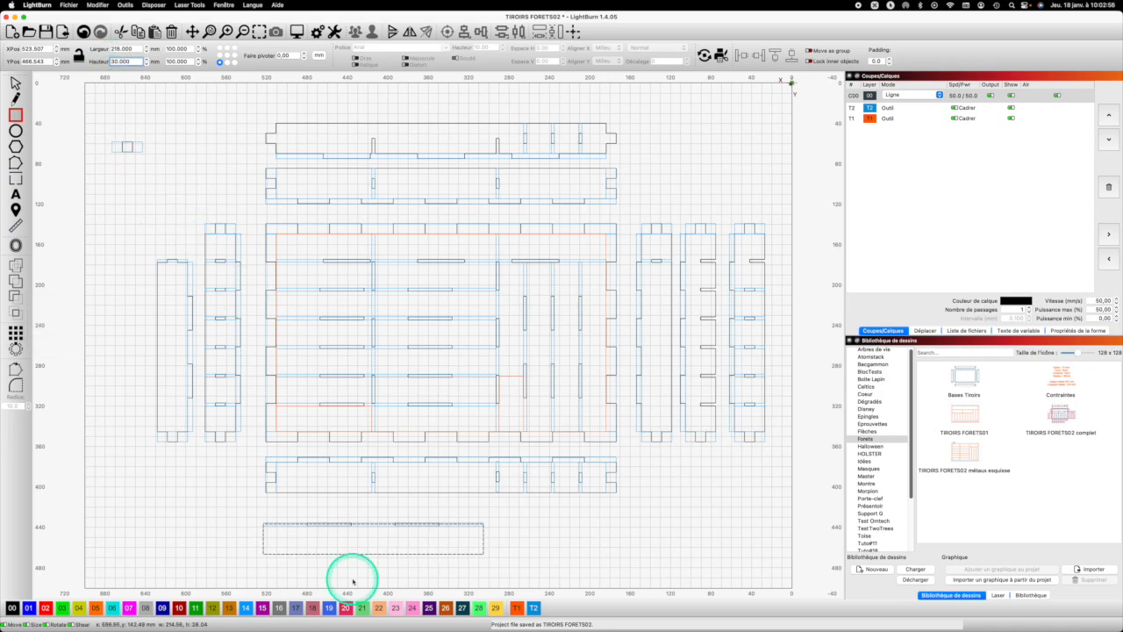
Move the 218 × 30 mm rectangle so its upper edge snaps to the slot strip's lower edge, then select the strip
scroll(456, 530, "up", 3)
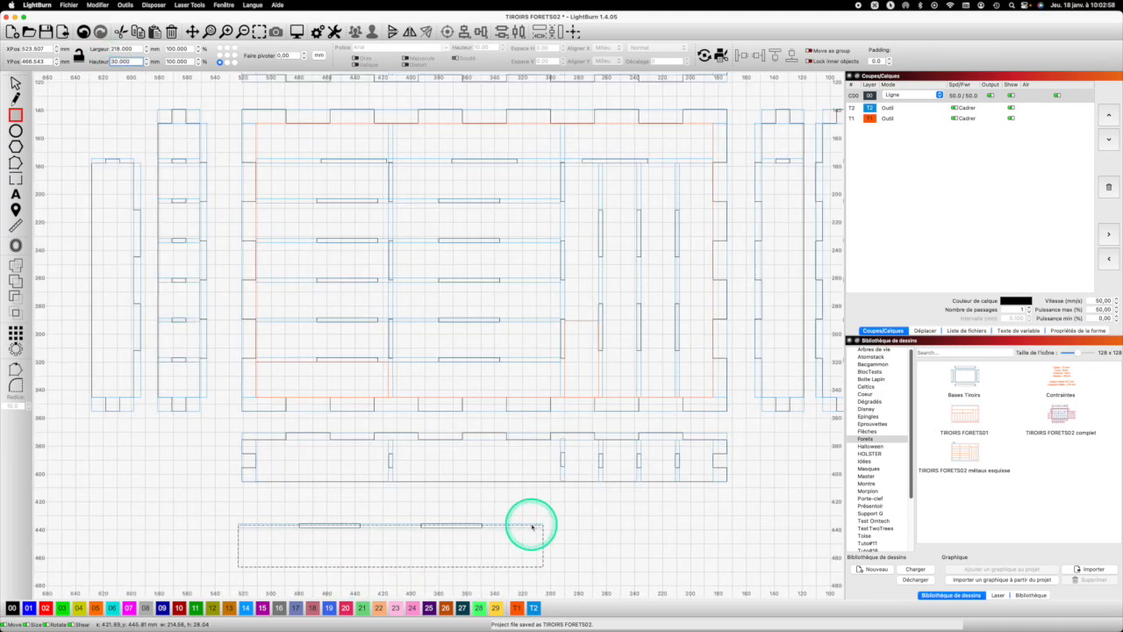
scroll(544, 526, "up", 1)
scroll(544, 527, "up", 1)
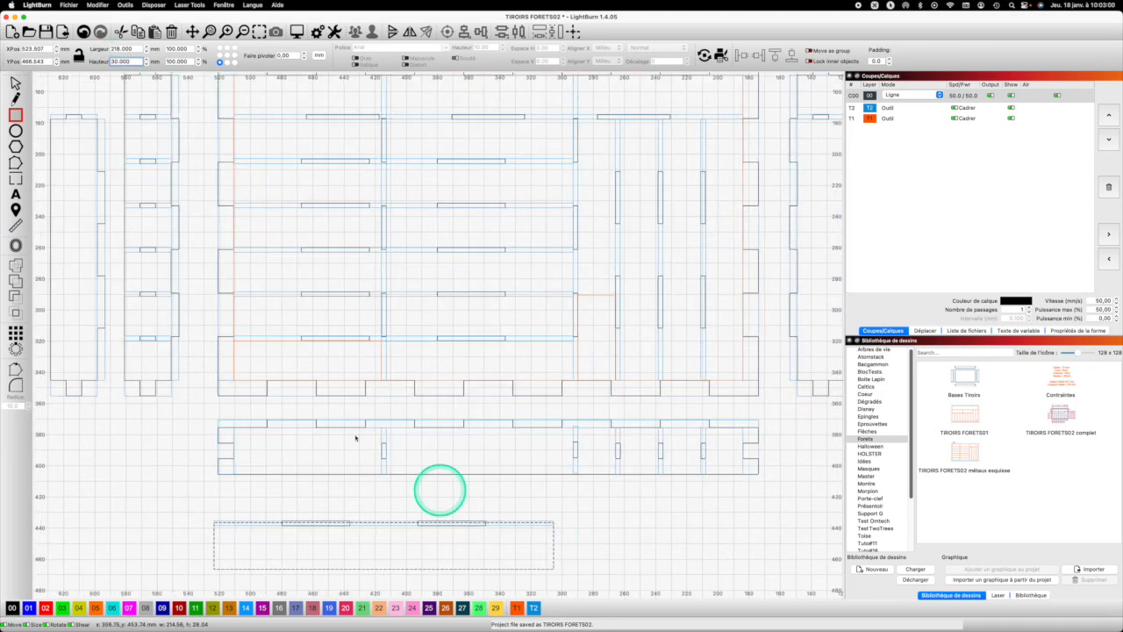
key("Escape")
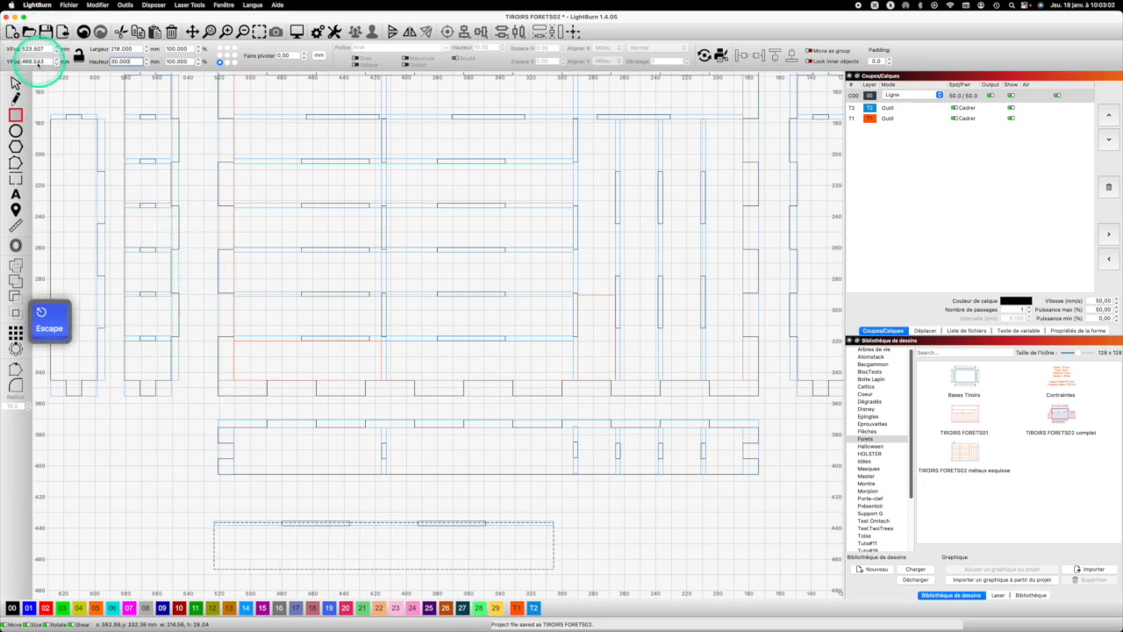
left_click(15, 83)
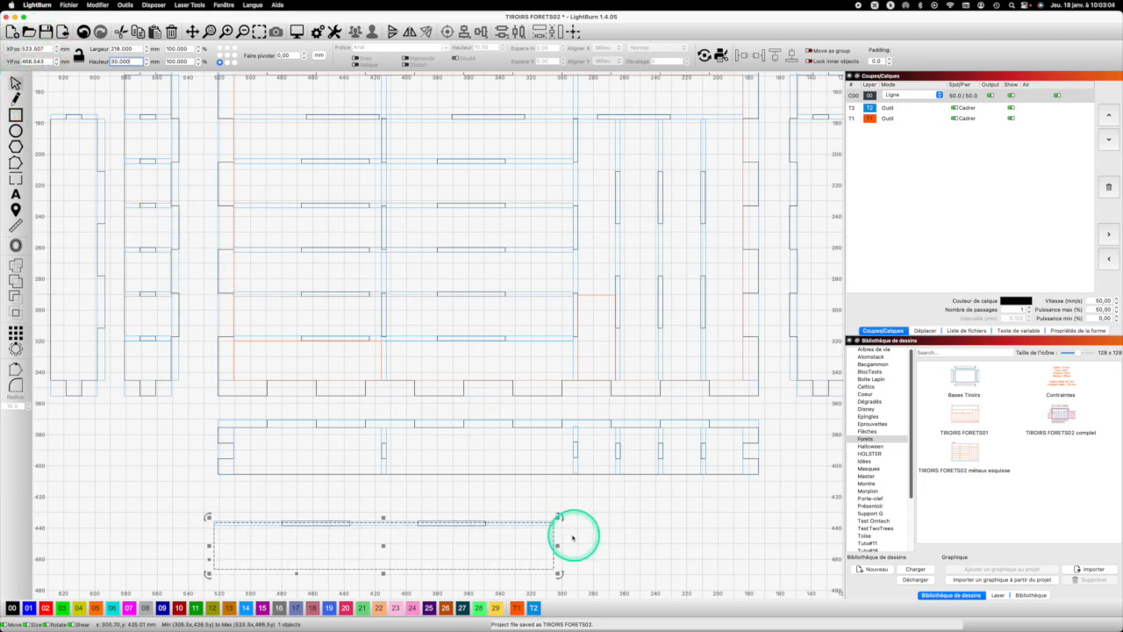
left_click_drag(554, 520, 554, 528)
left_click(464, 521)
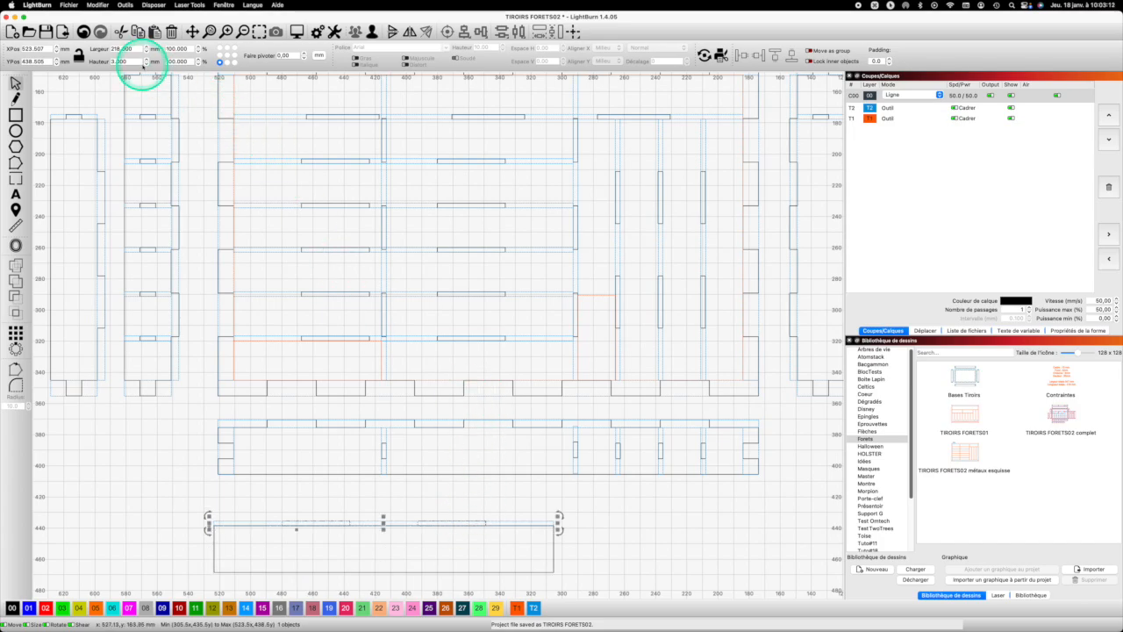
Set the height of the selected slot strip above the 218 mm rectangle to 5 mm
left_click_drag(135, 63, 99, 65)
type("5")
key("Return")
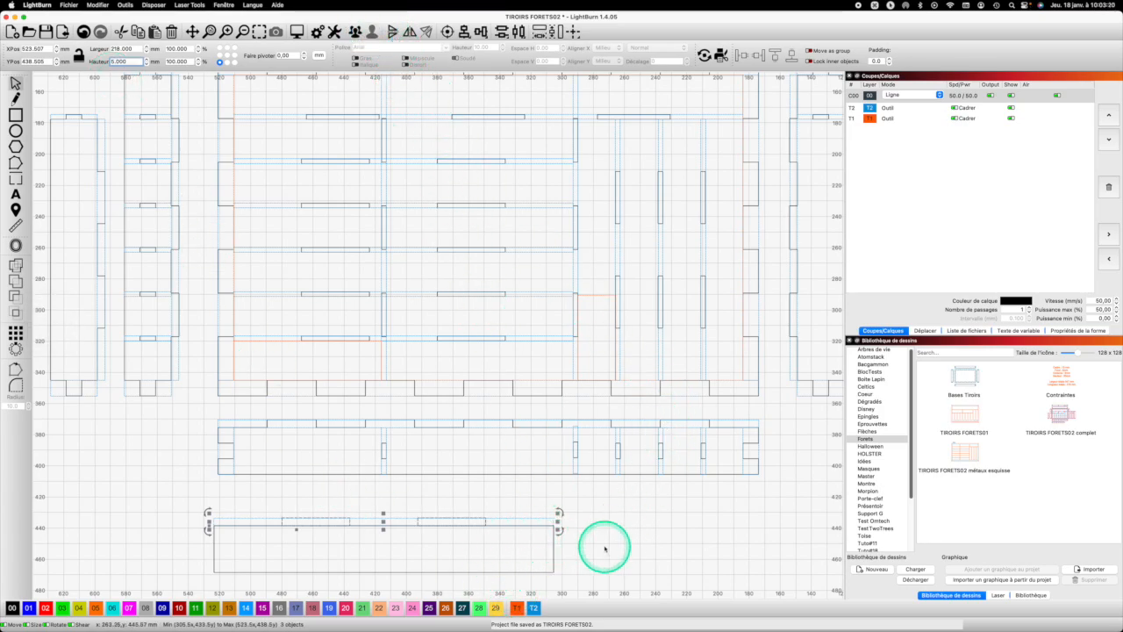
Select the 218 mm rectangle with the two tabs on its upper edge and merge them into one divider outline
left_click(554, 551)
left_click(483, 519)
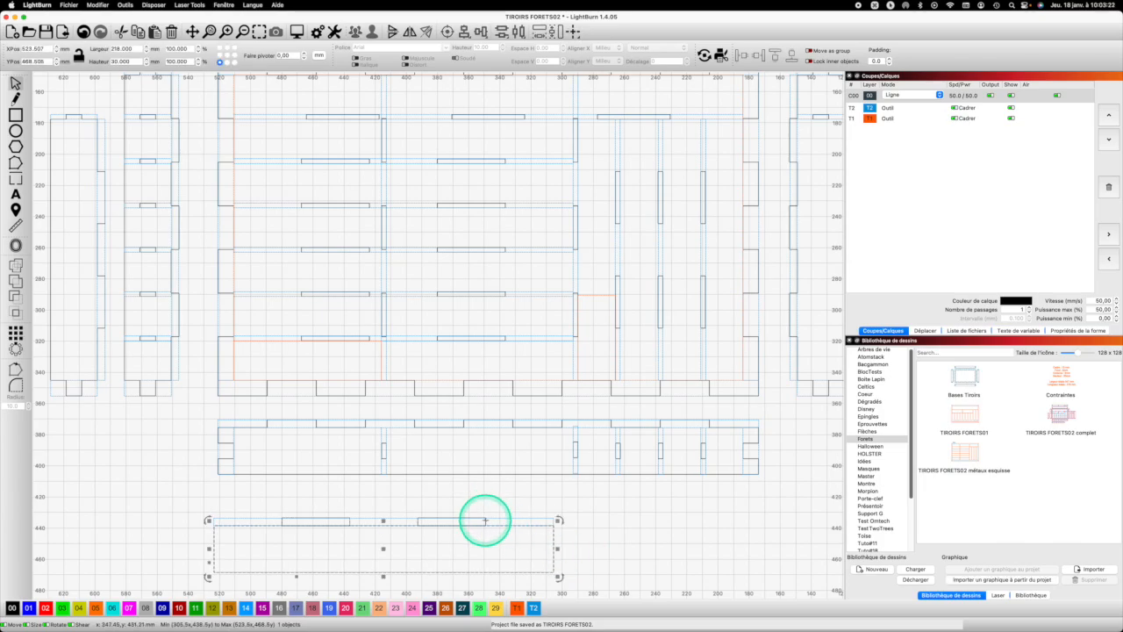
left_click(474, 520, "shift")
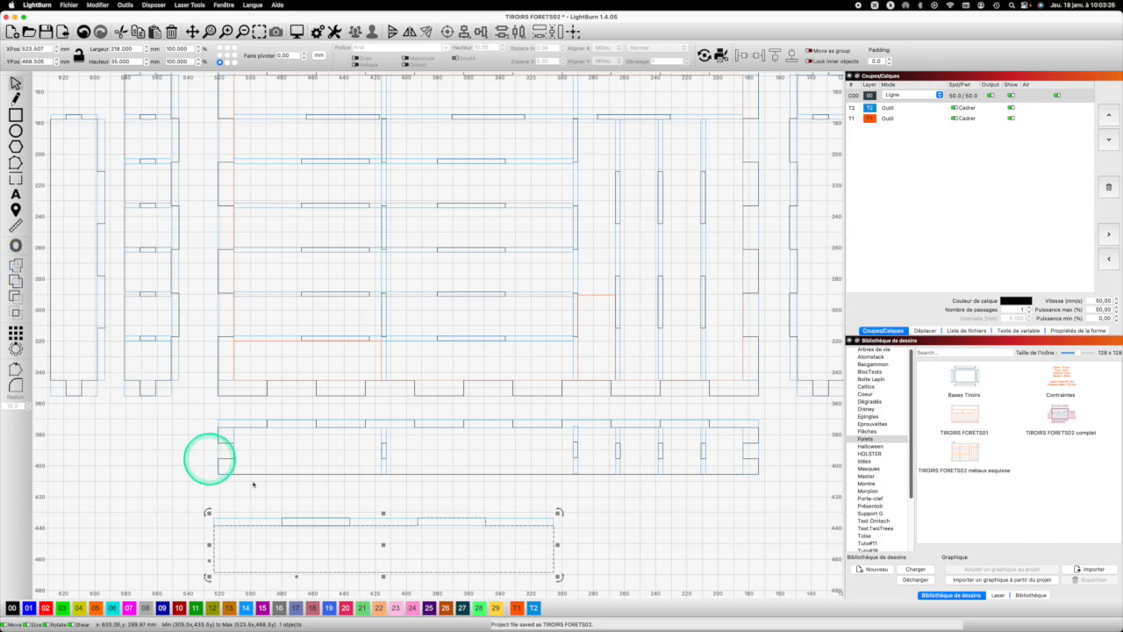
scroll(369, 539, "up", 1)
left_click(357, 524, "shift")
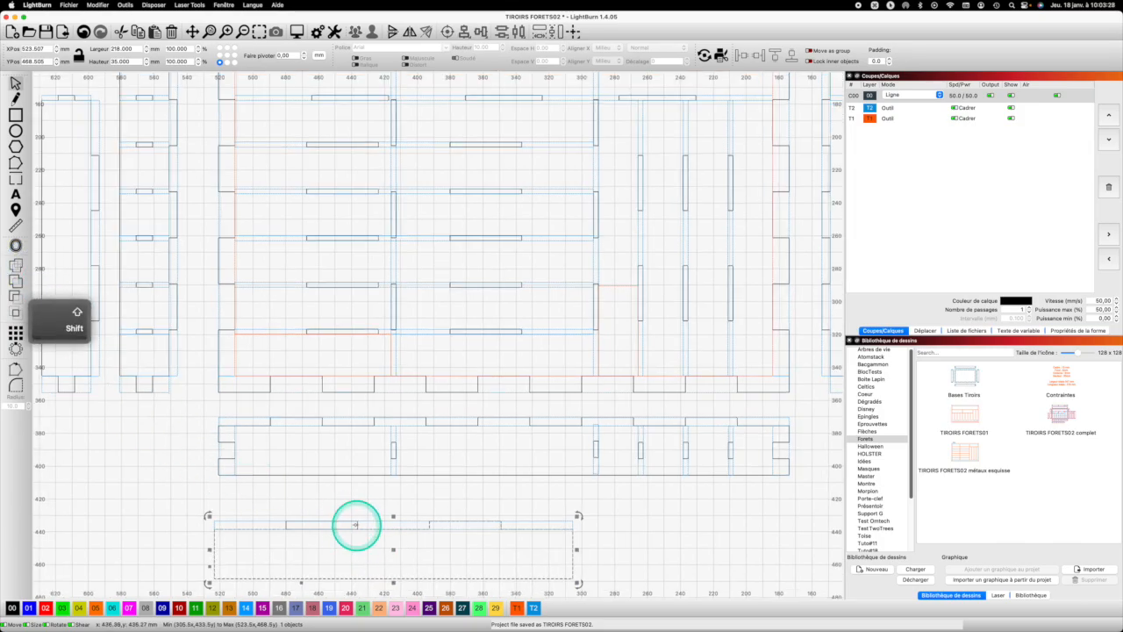
left_click(15, 296)
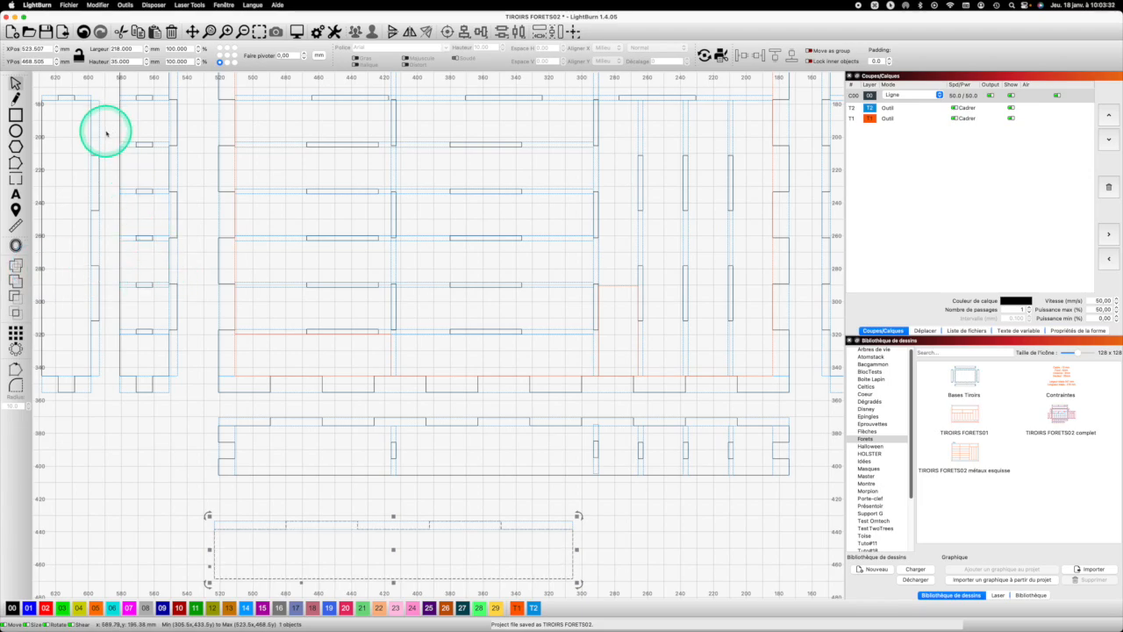
Rotate the separate 30 × 10 mm tab piece by 90° and move it against the new divider's left end
scroll(106, 132, "down", 3)
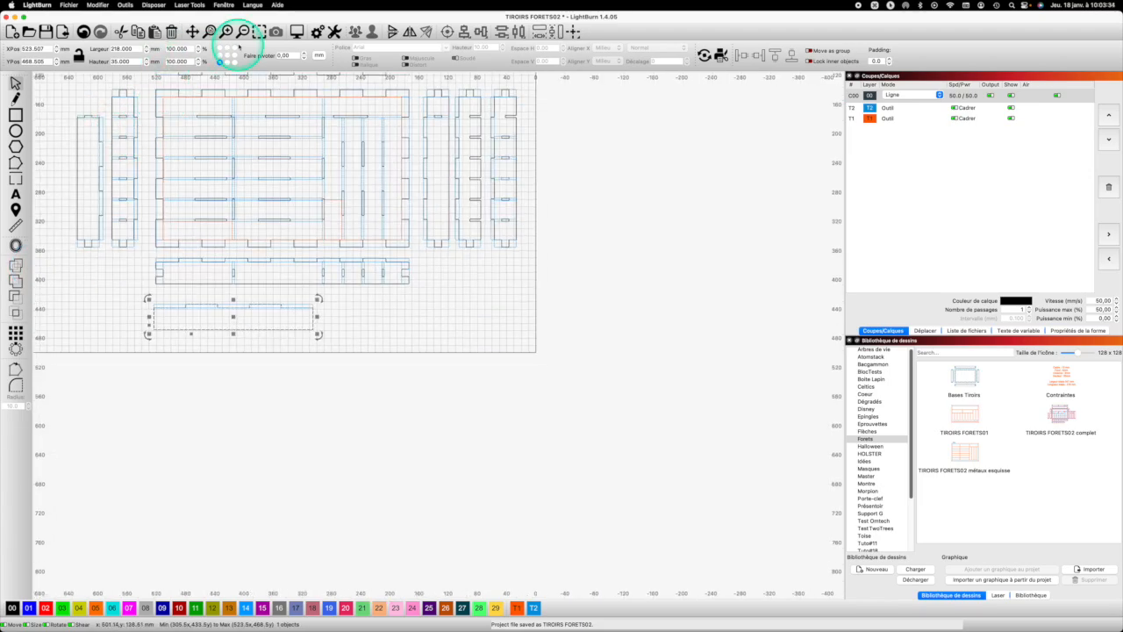
left_click(219, 30)
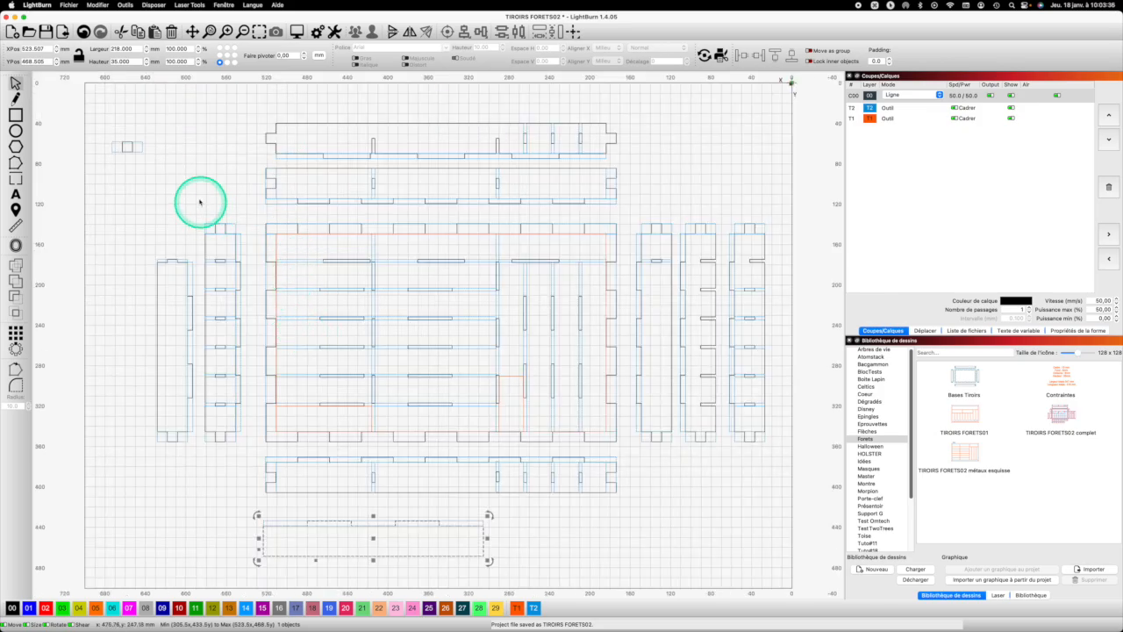
left_click(117, 148)
left_click_drag(117, 148, 104, 139)
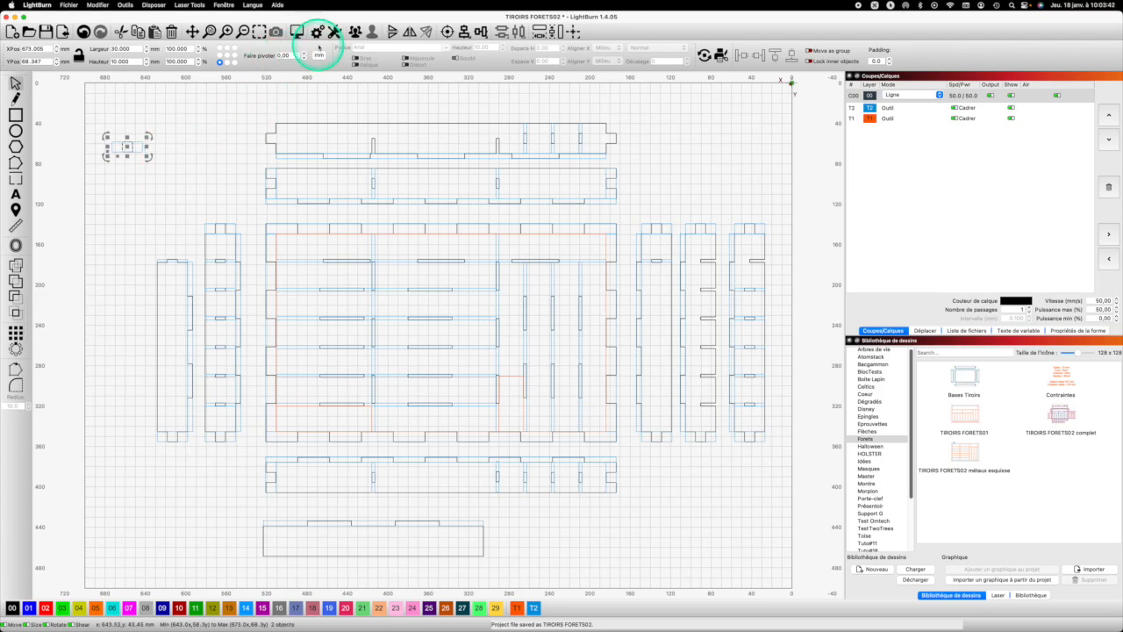
left_click(278, 54)
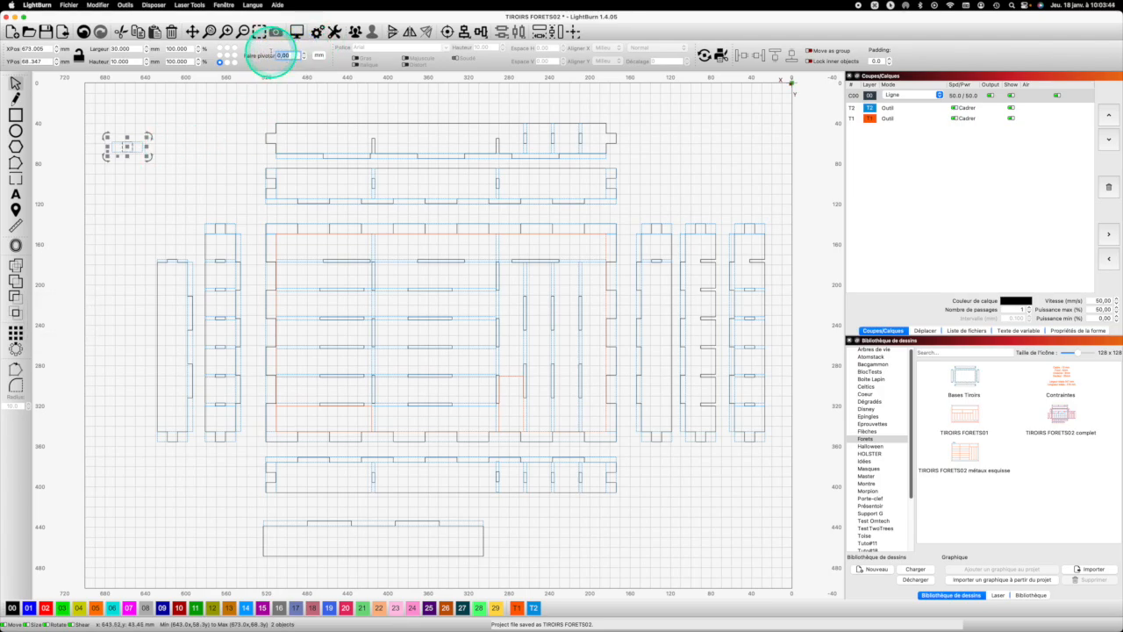
type("90")
key("Return")
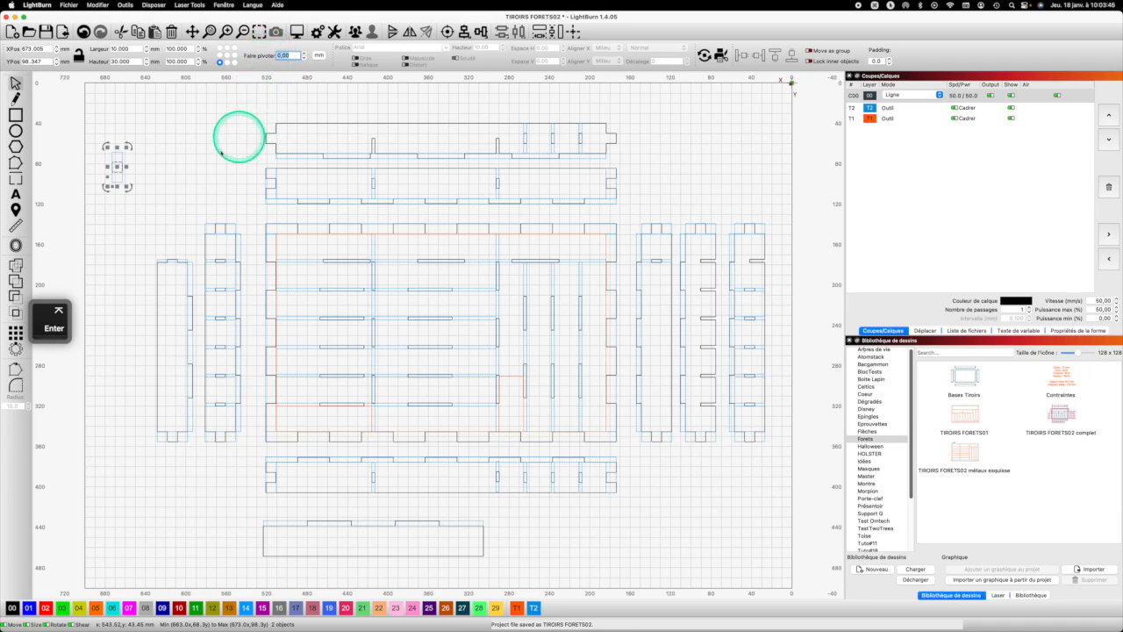
left_click_drag(117, 166, 267, 531)
left_click(295, 547)
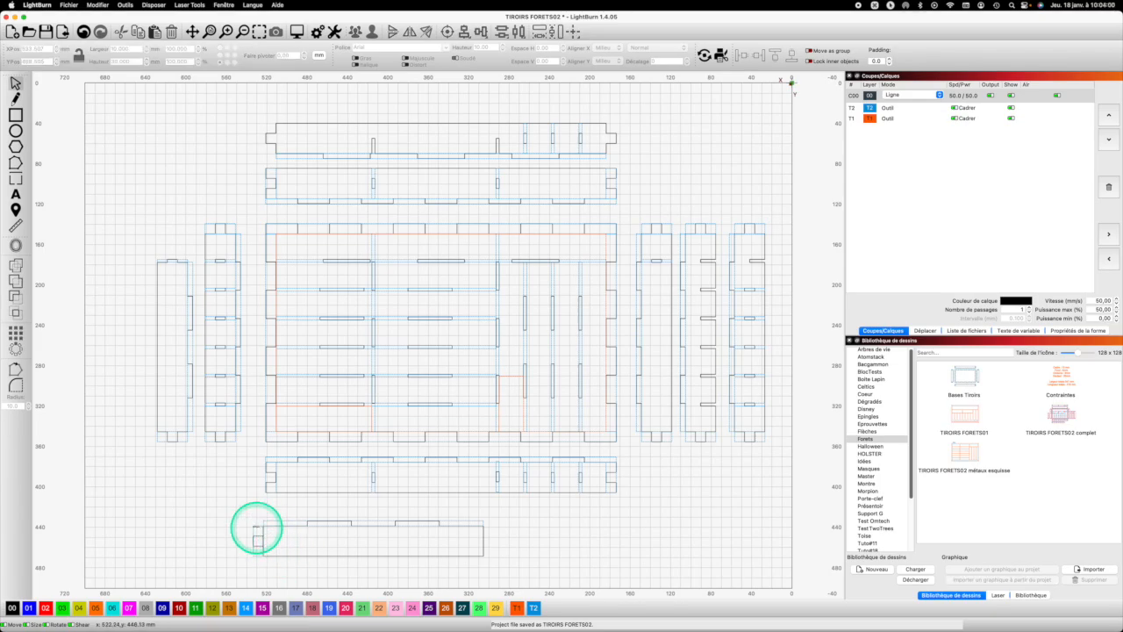
Select the divider outline and the small tab at its left end and weld them together
left_click(256, 526)
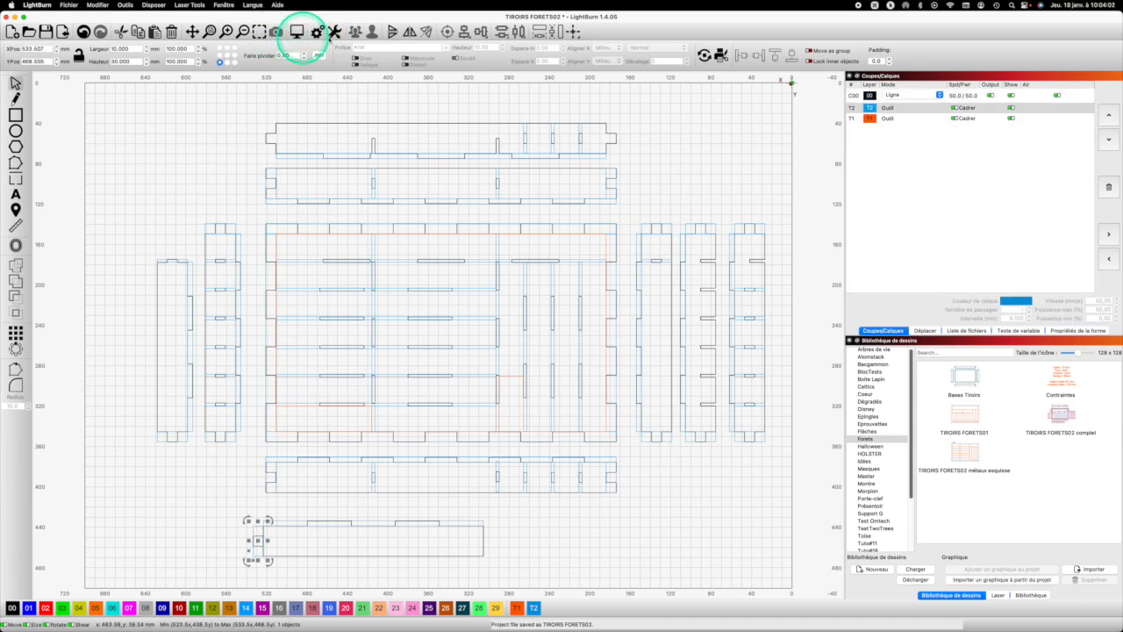
left_click(311, 557, "shift")
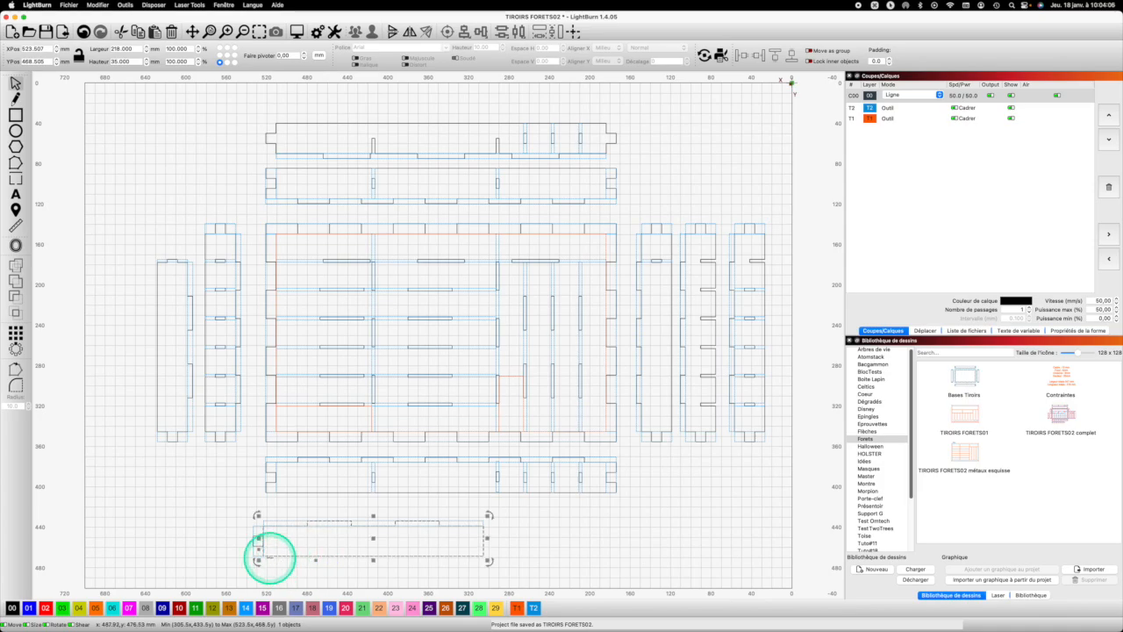
key("shift")
left_click(256, 545, "shift")
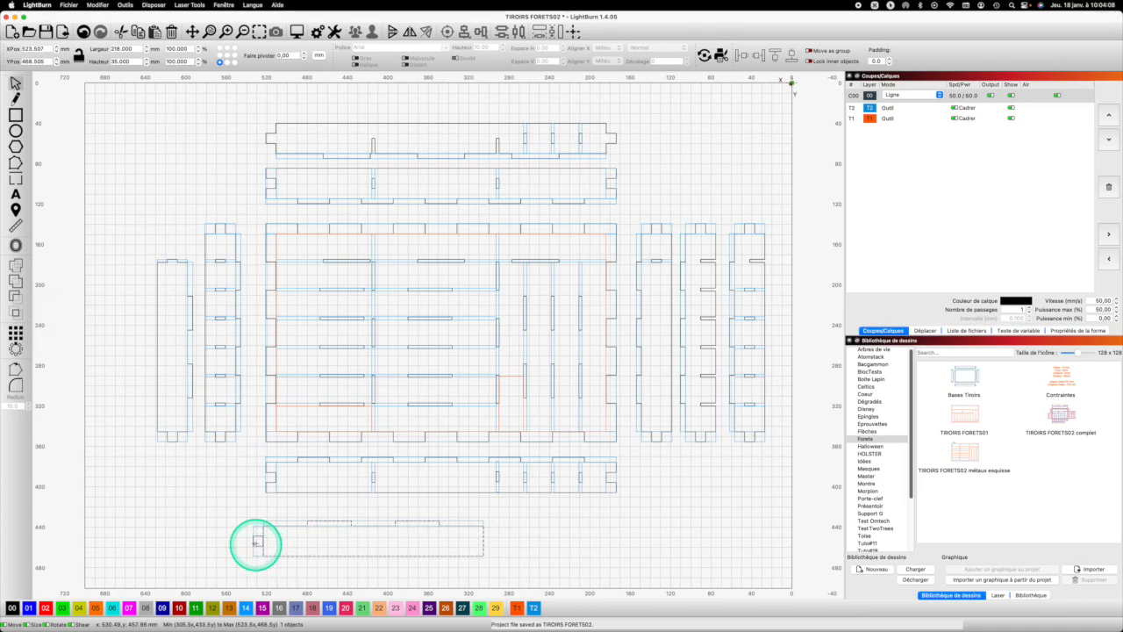
left_click(16, 262)
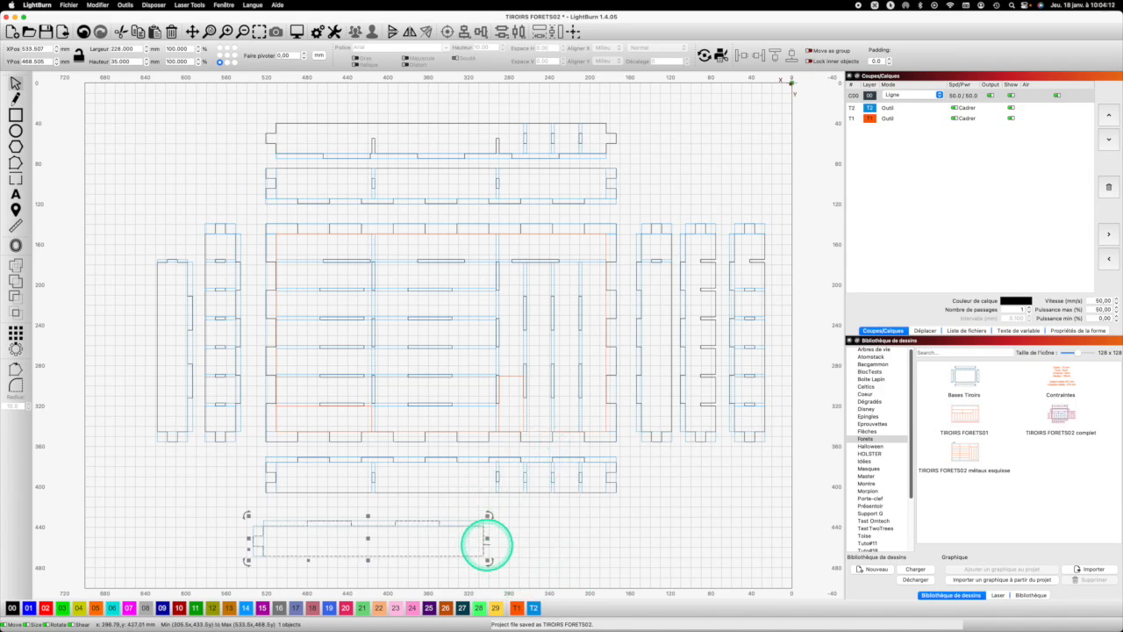
Copy the 3 × 30 mm slot group from the lower long panel and paste it against the new divider's right end
left_click(498, 479)
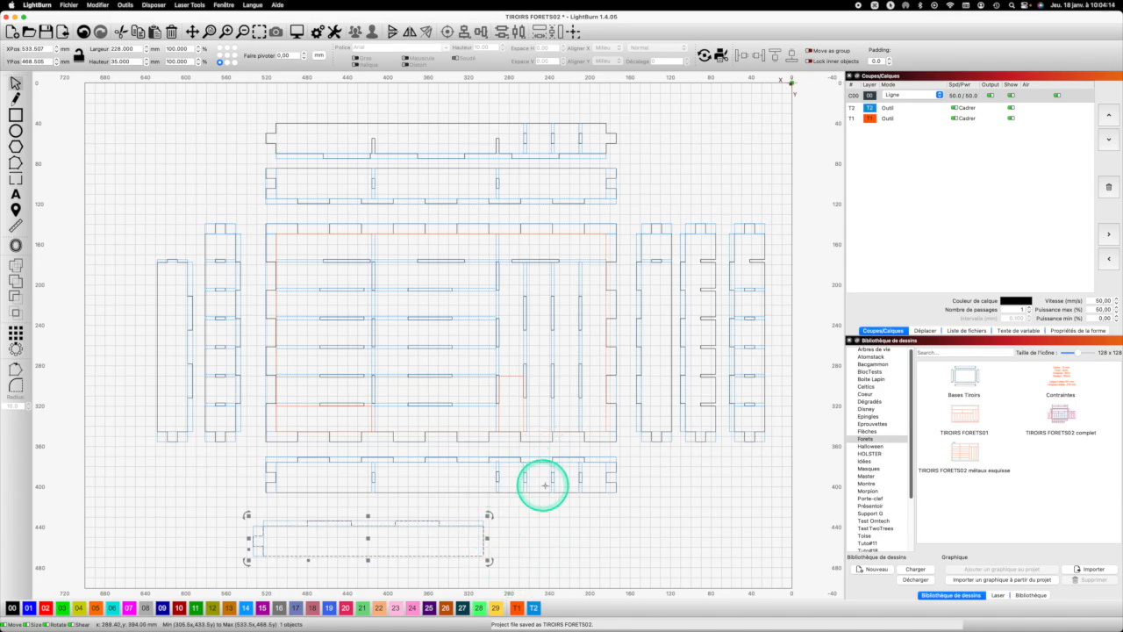
key("super+c")
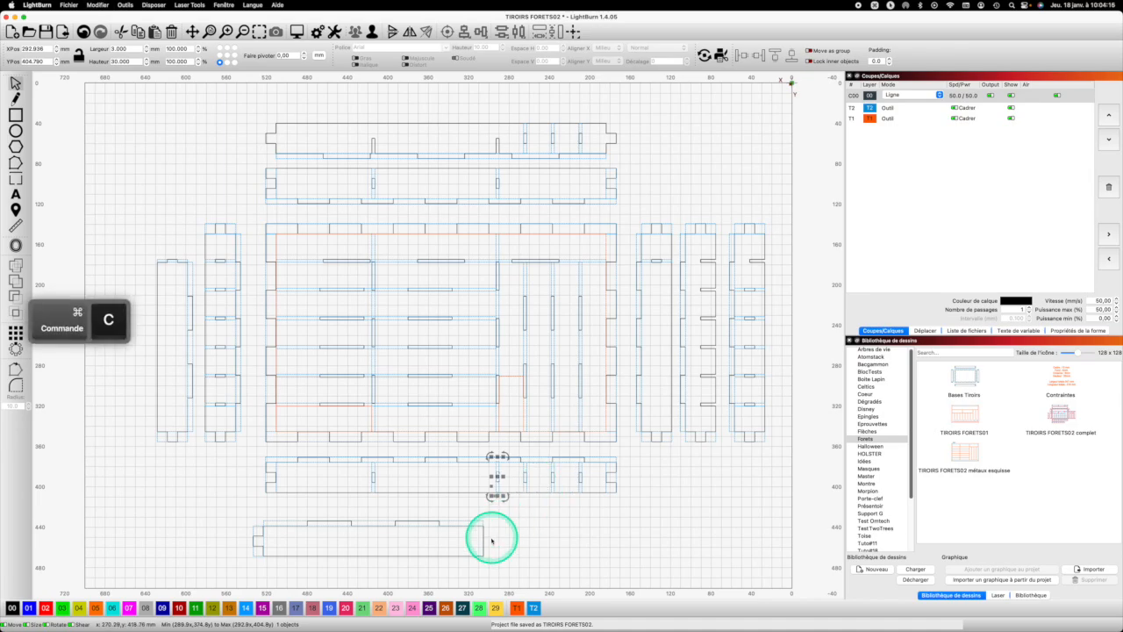
key("super+v")
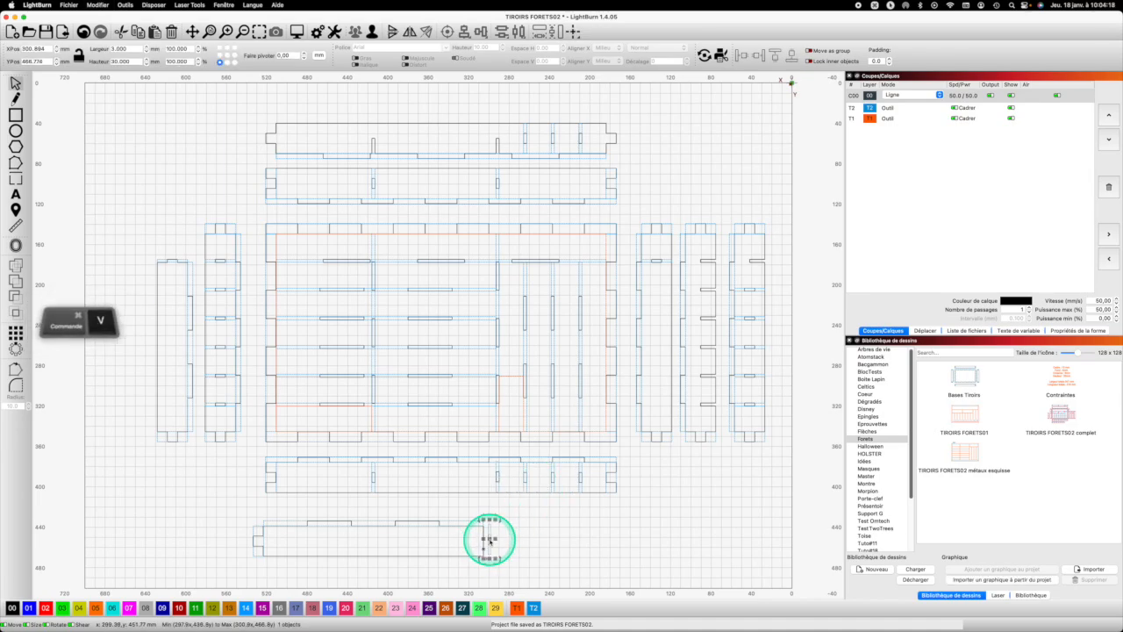
scroll(488, 530, "up", 3)
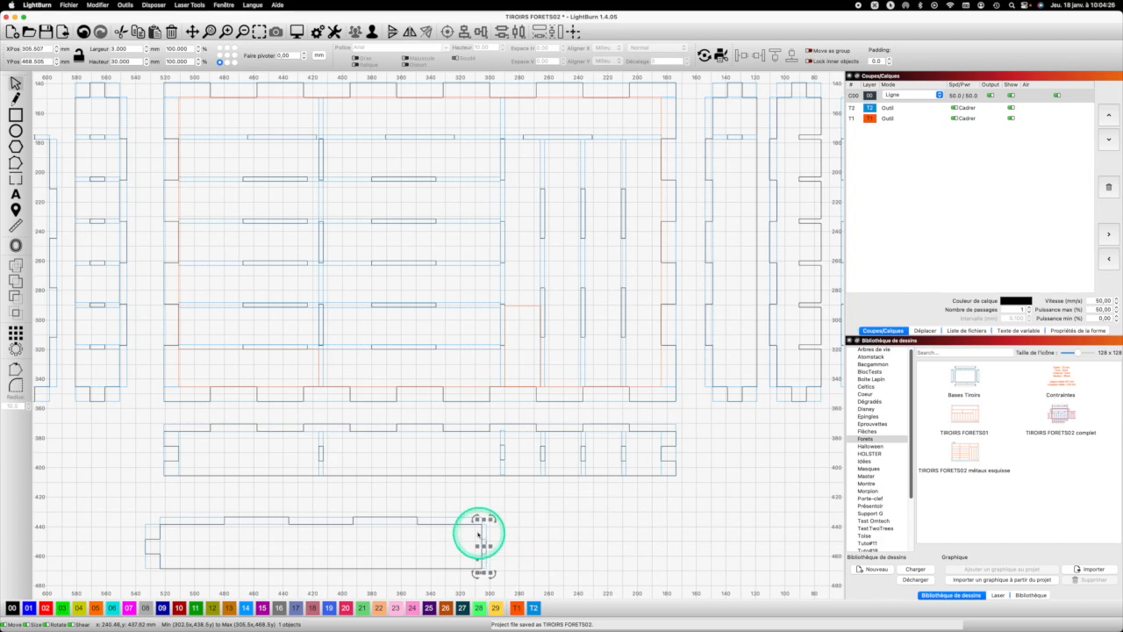
scroll(473, 533, "up", 5)
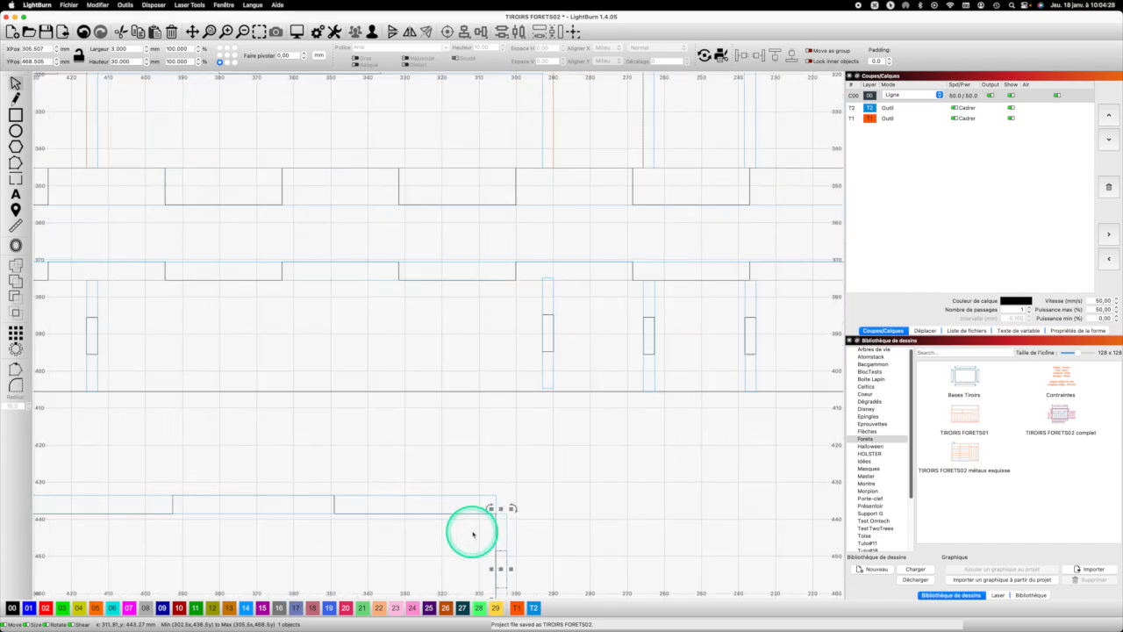
Weld the small 3 mm wide tab at the right end into the divider outline
scroll(473, 534, "down", 2)
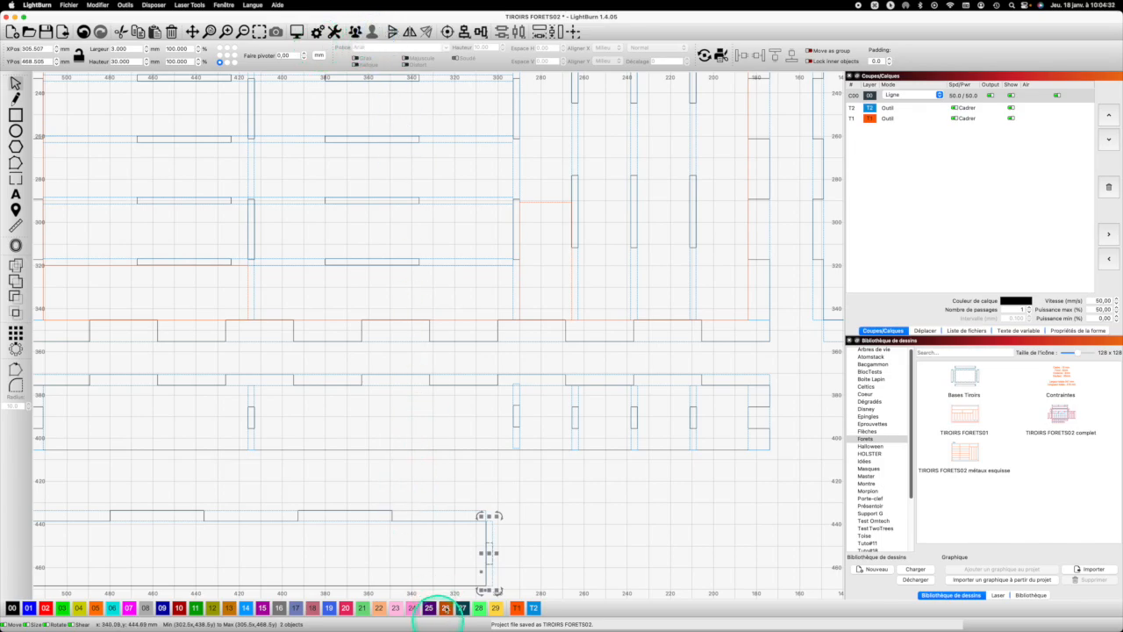
left_click(445, 581)
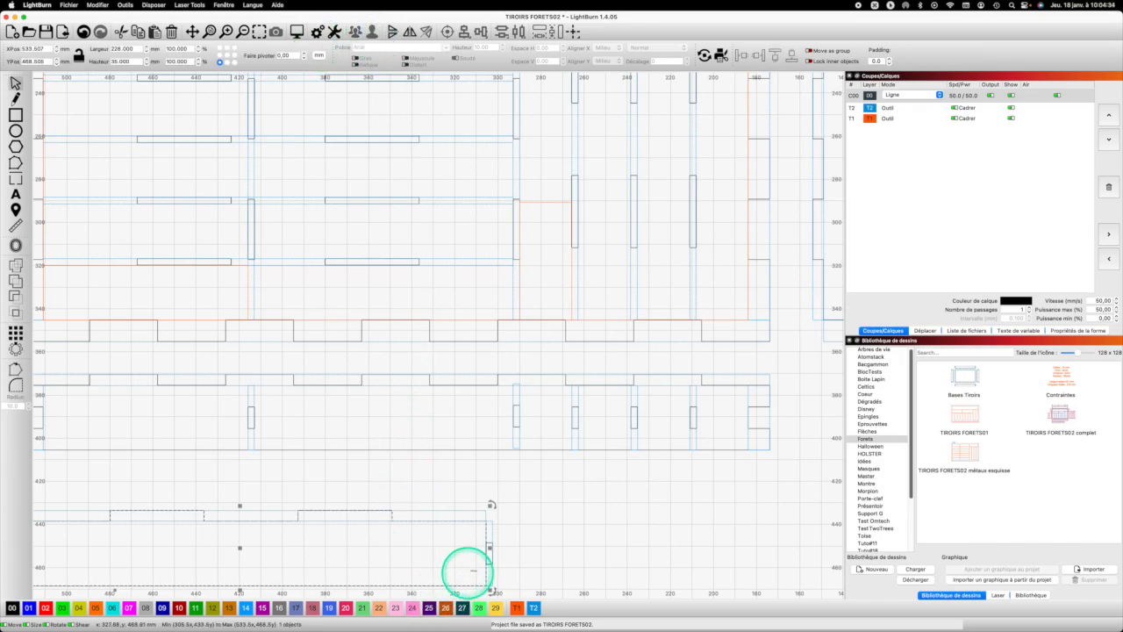
left_click(489, 555, "shift")
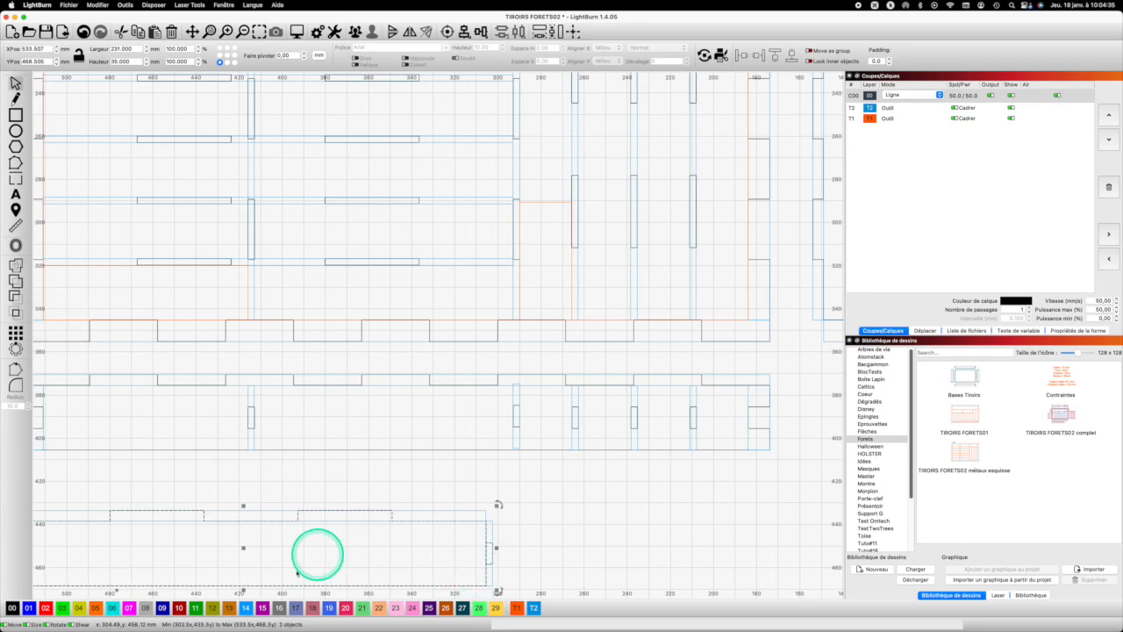
left_click(16, 265)
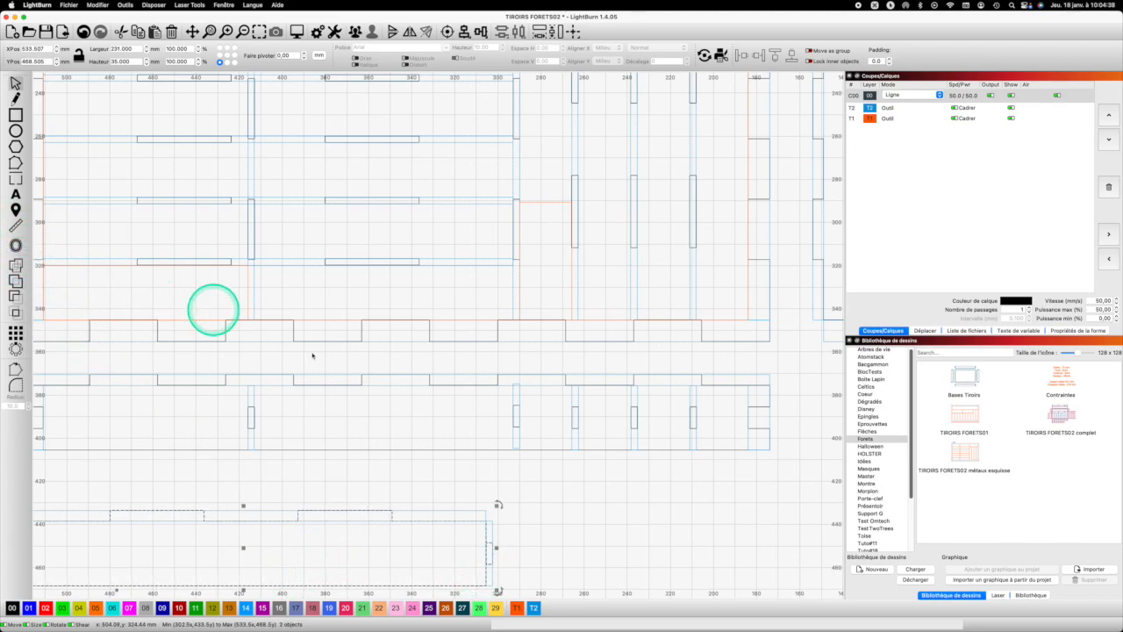
Draw a rectangle between the lower long panel and the divider and set it to 40 mm wide and 7 mm high
scroll(487, 494, "down", 5)
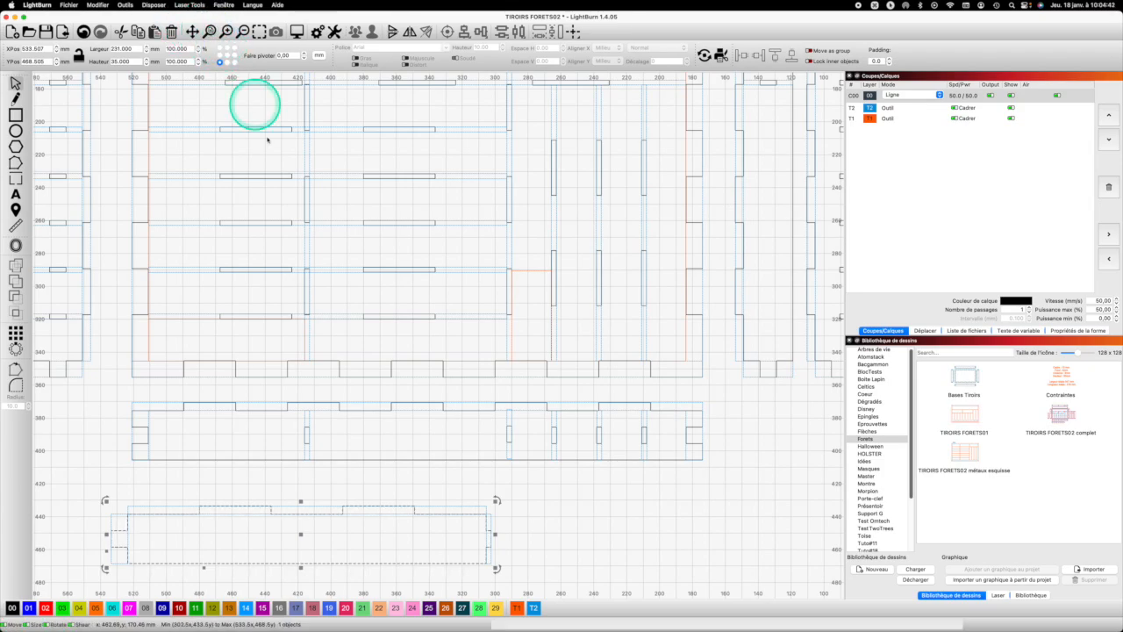
key("super+shift+a")
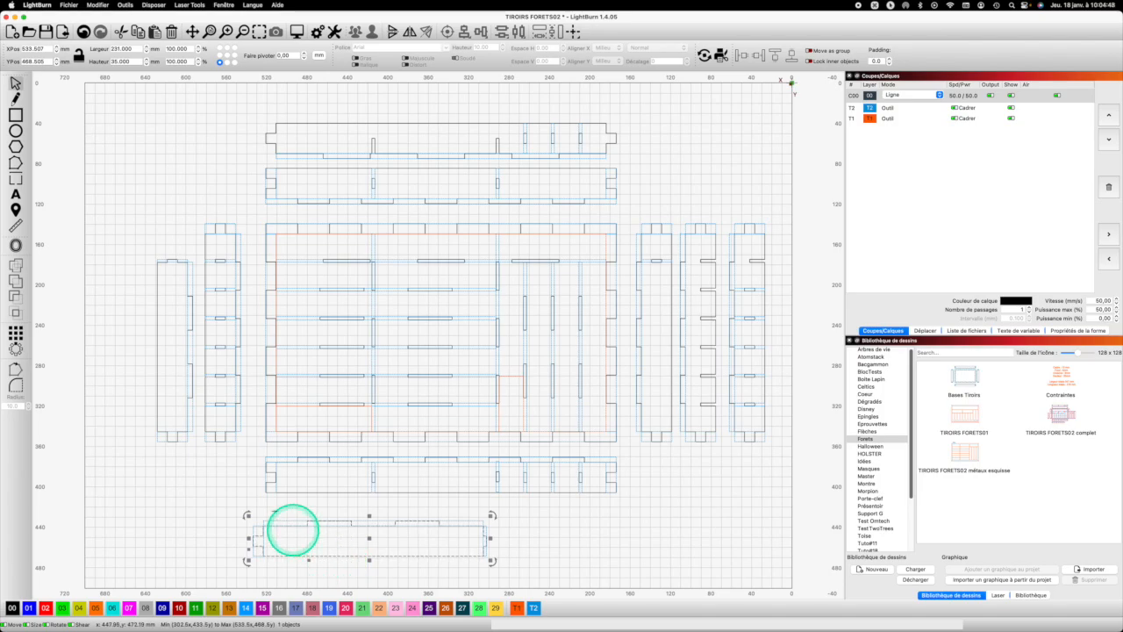
left_click(17, 115)
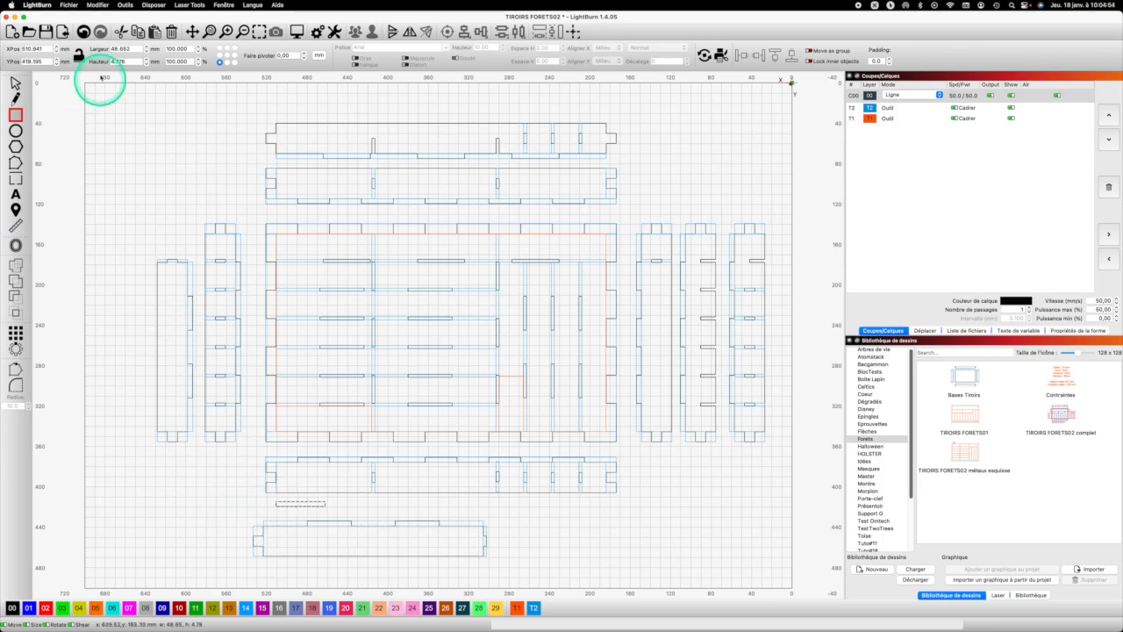
left_click_drag(136, 48, 63, 41)
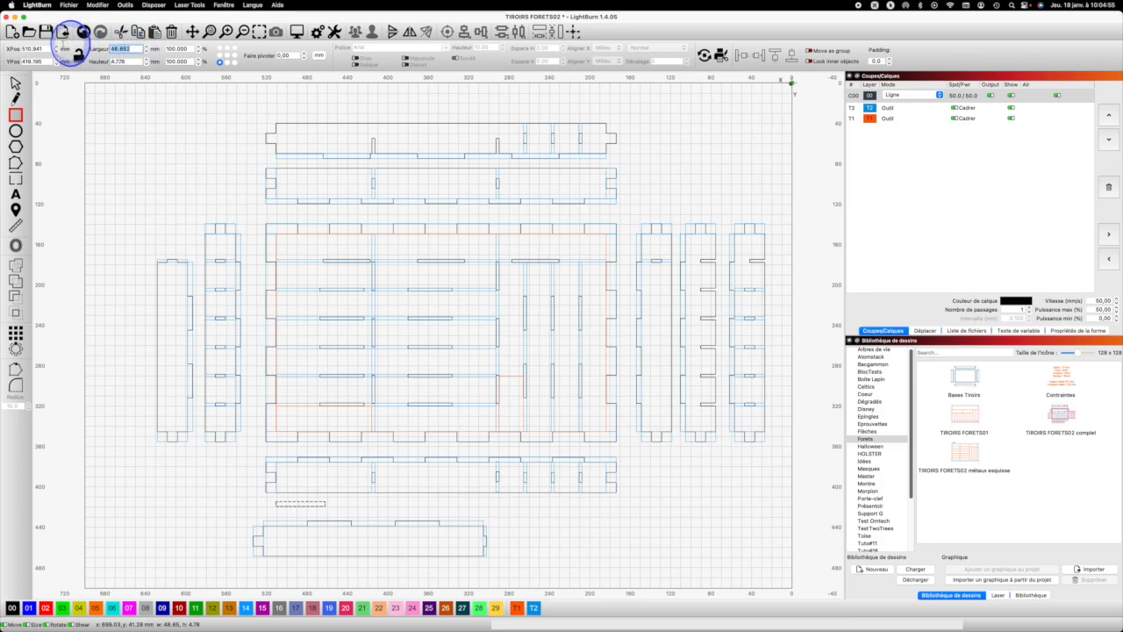
type("40")
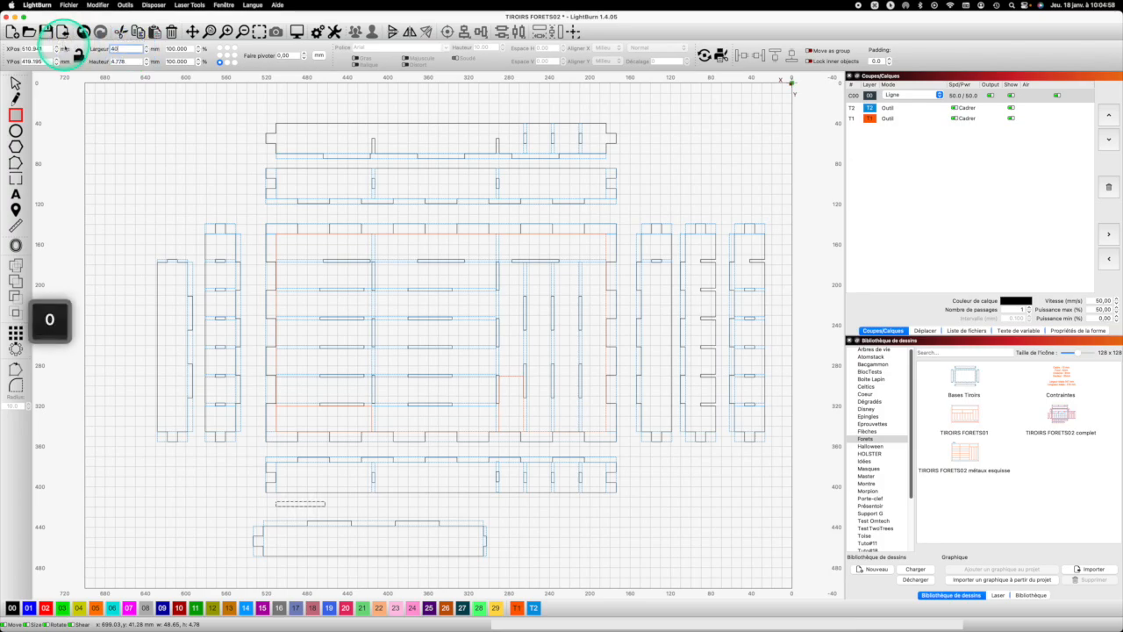
left_click(123, 60)
left_click_drag(130, 62, 110, 63)
type("7")
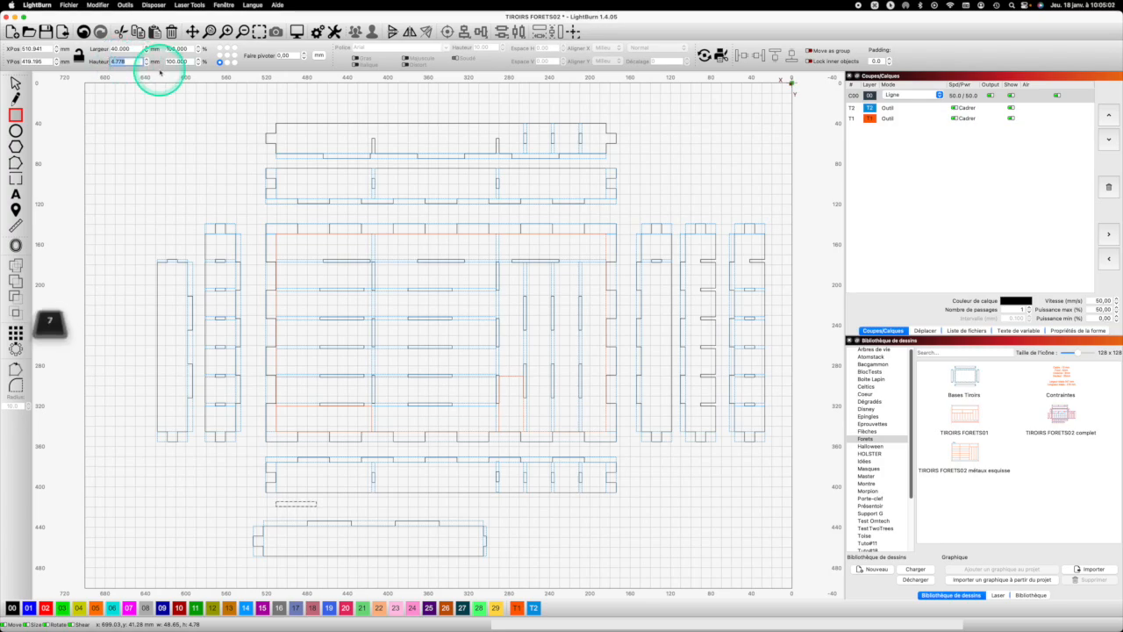
key("Return")
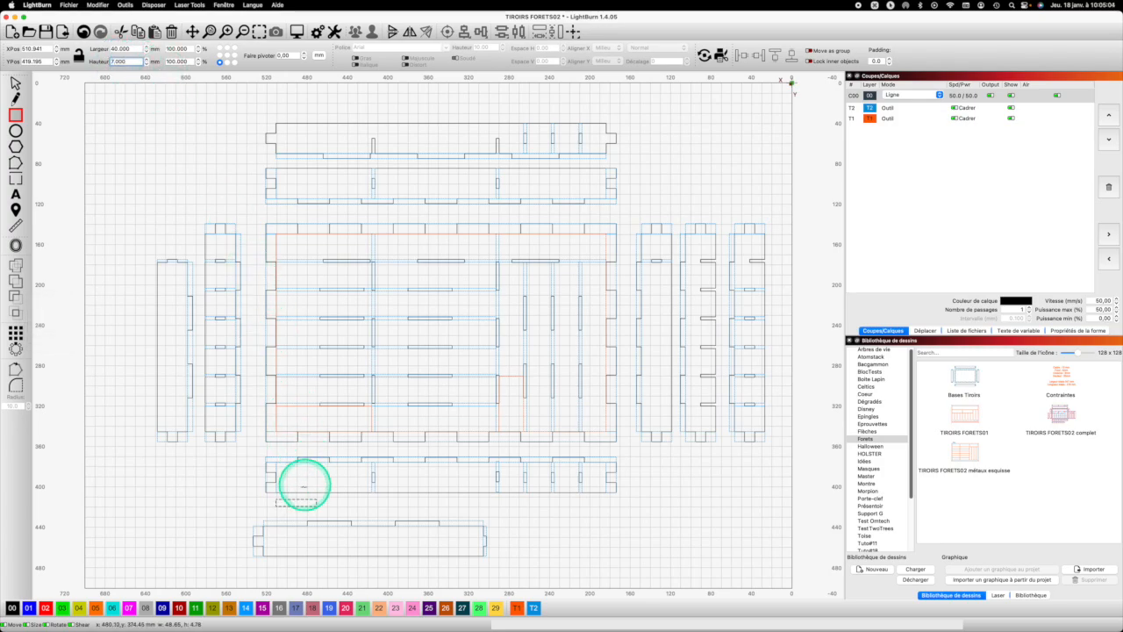
Round the two upper corners of the 40 × 7 mm rectangle with a 3 mm radius
scroll(304, 498, "up", 1)
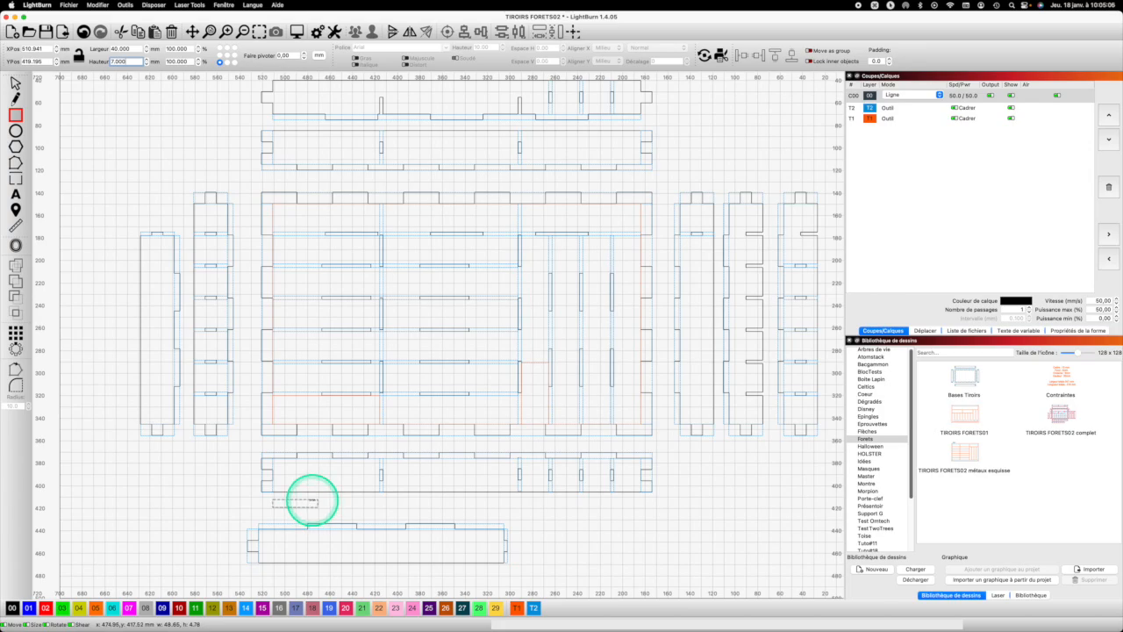
scroll(312, 501, "up", 10)
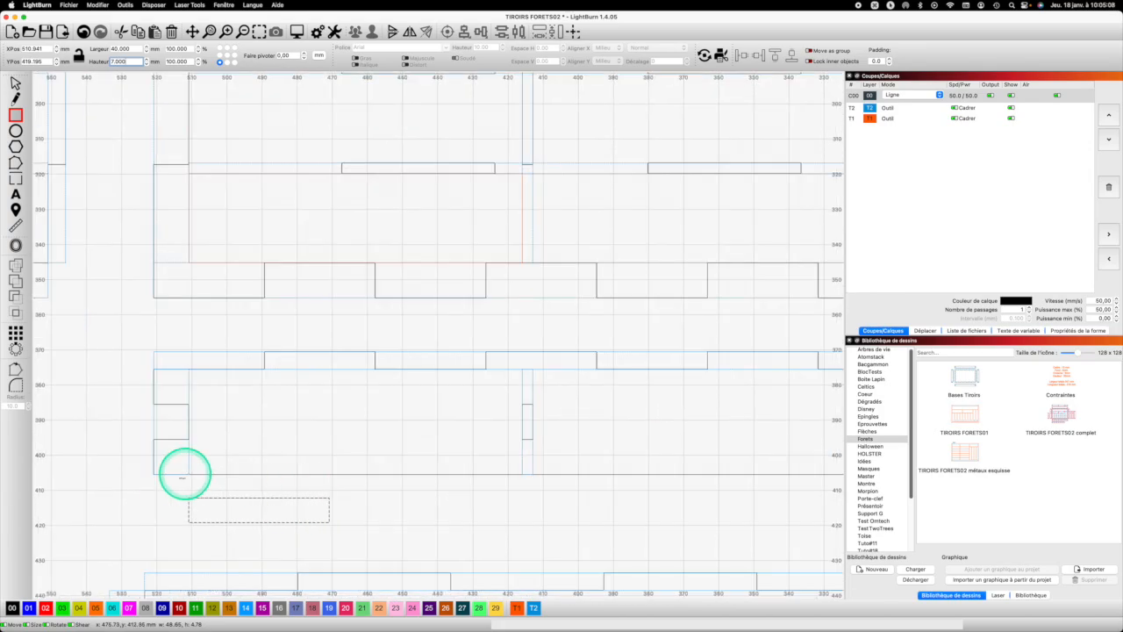
left_click(16, 384)
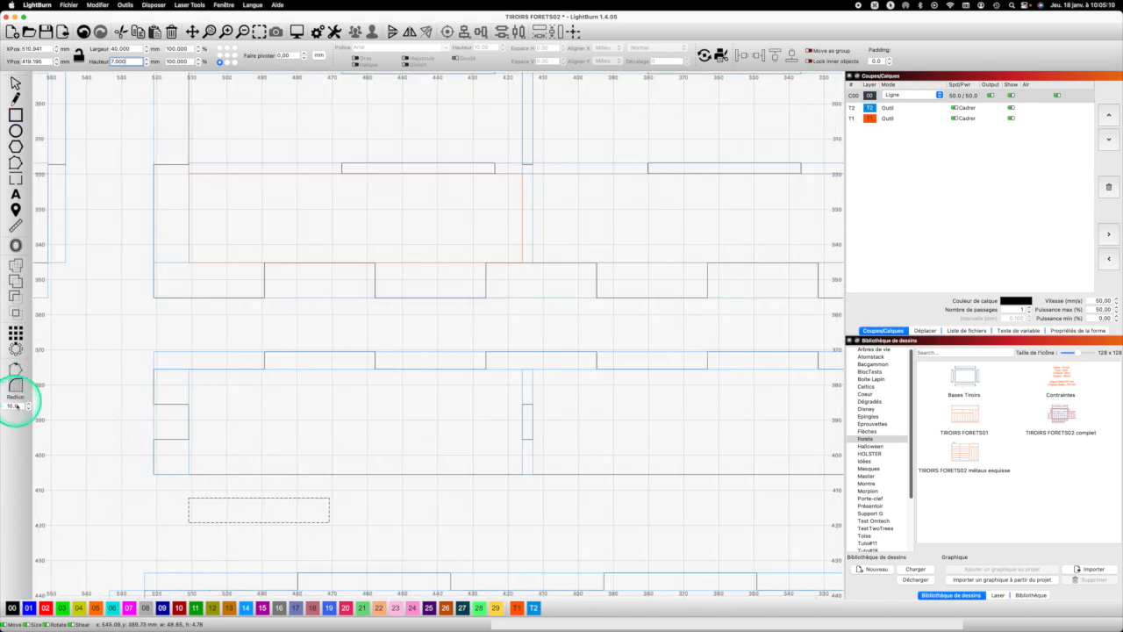
left_click(11, 403)
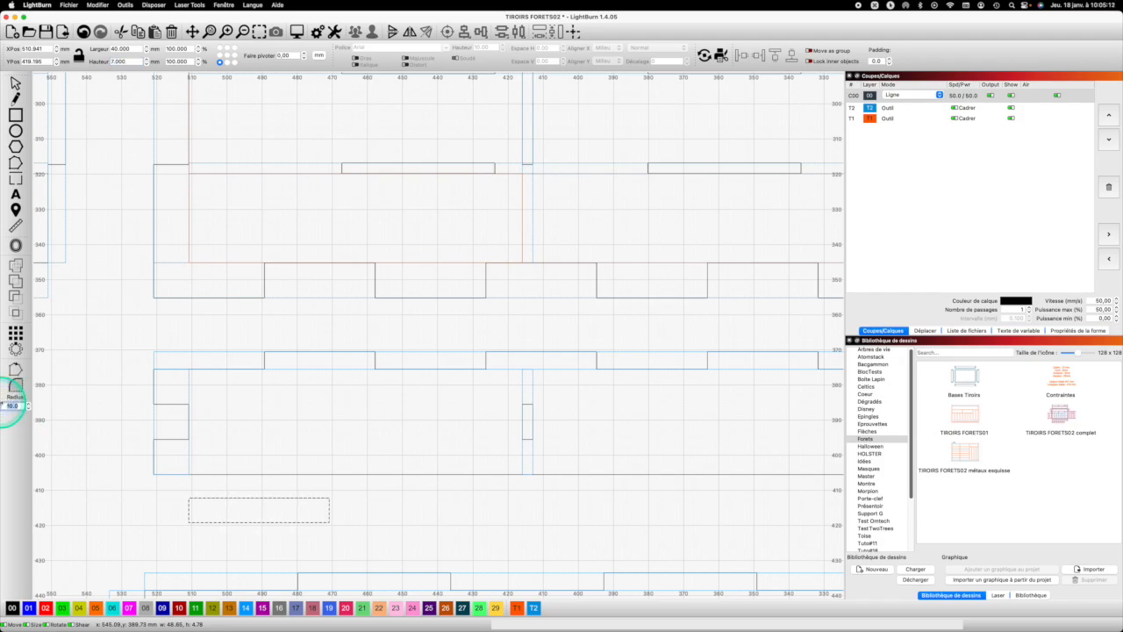
type("3")
key("Return")
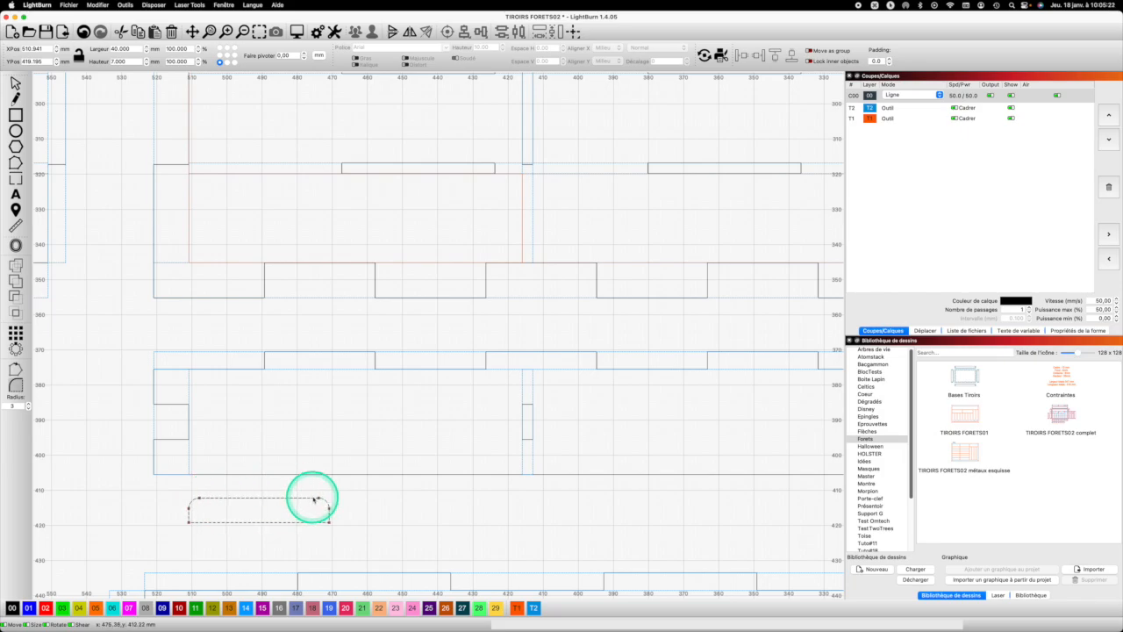
Duplicate the rounded cutout shape to its right and set the copy's width to 60 mm
key("super+c")
left_click(391, 501)
key("super+v")
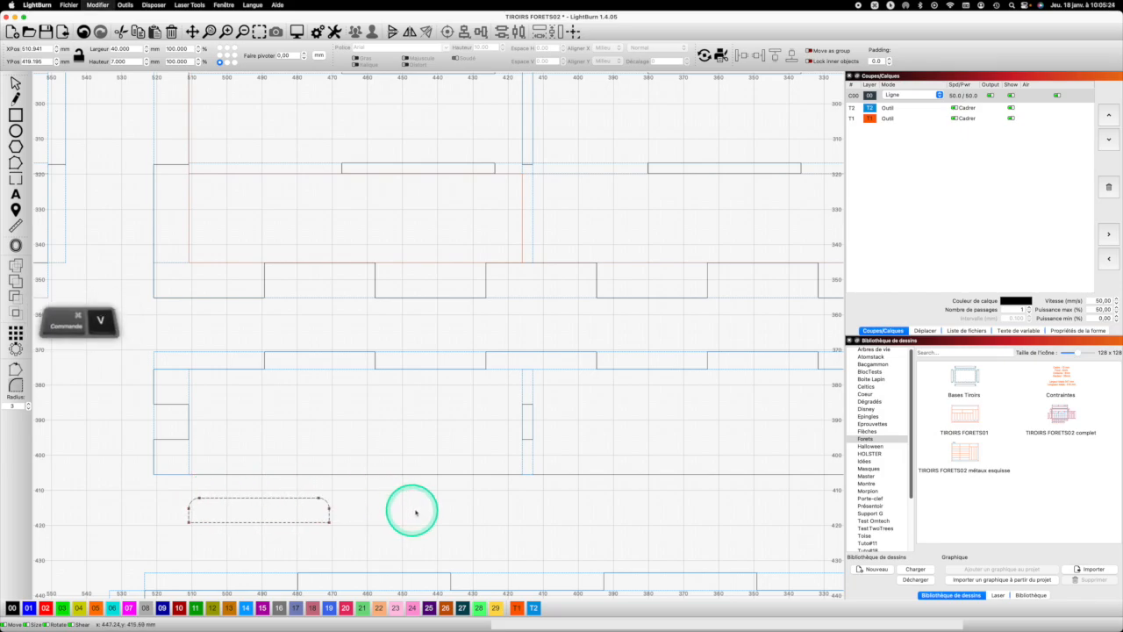
left_click(459, 514)
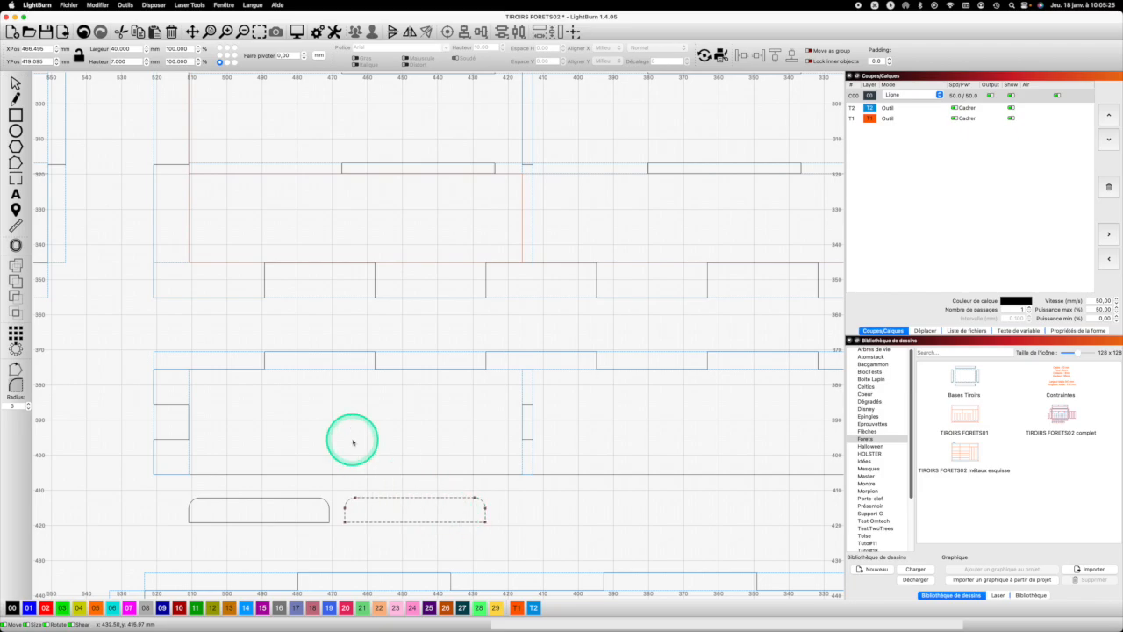
double_click(132, 48)
type("6")
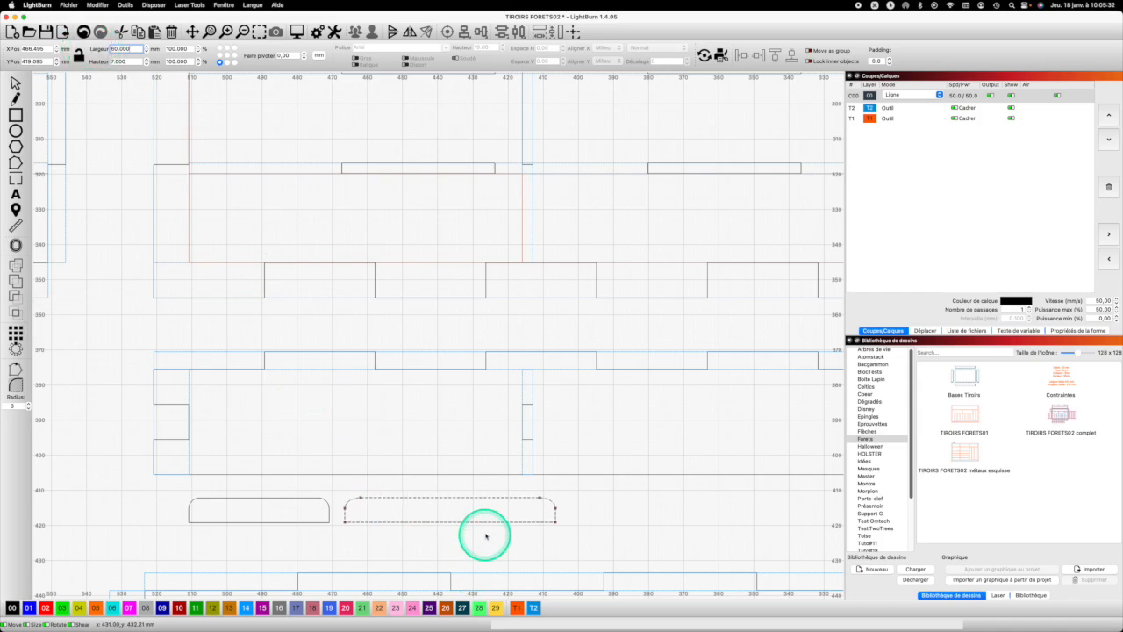
Draw a T1 guide rectangle from the tabbed divider body's lower-left corner, 30 mm high, and set its width to 34.5 mm
scroll(485, 535, "up", 2)
scroll(487, 537, "down", 7)
scroll(487, 536, "down", 4)
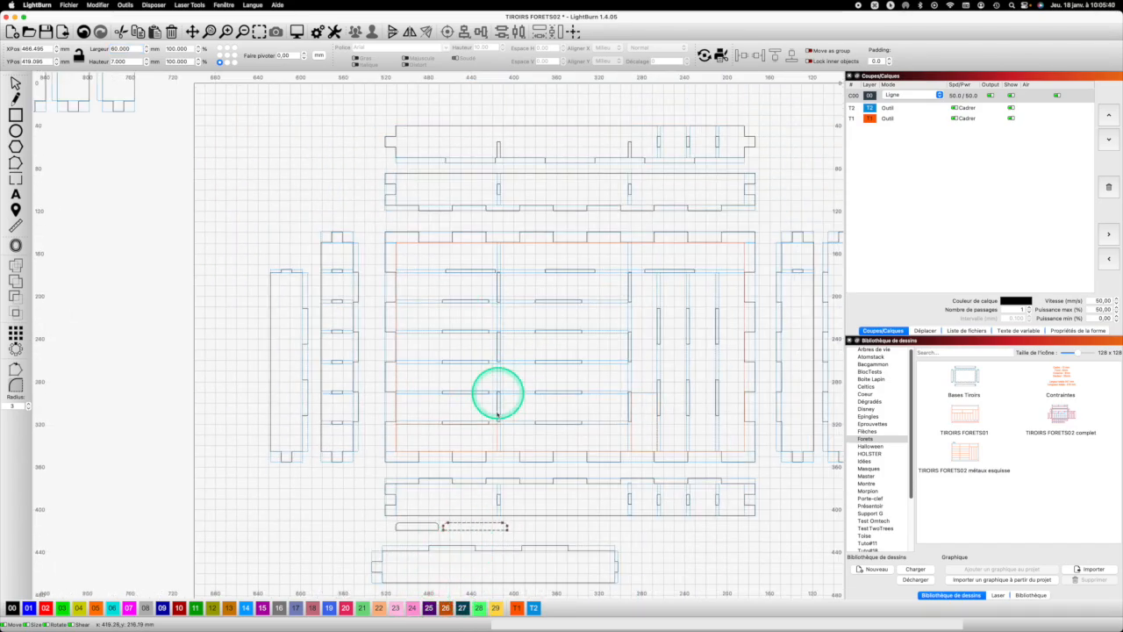
left_click(480, 549)
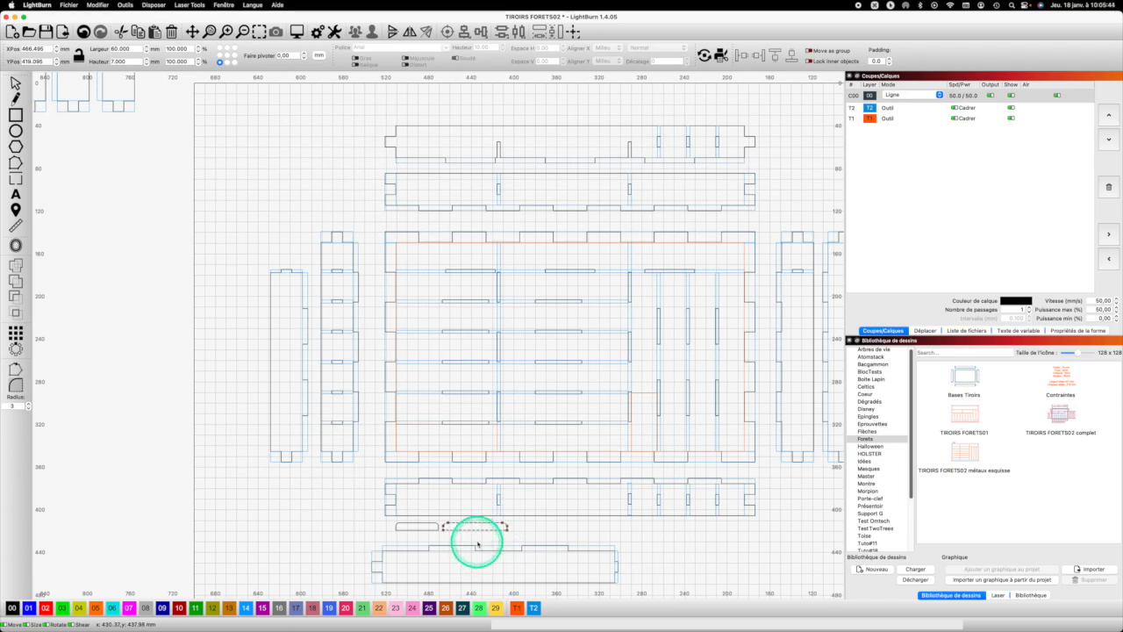
key("super+g")
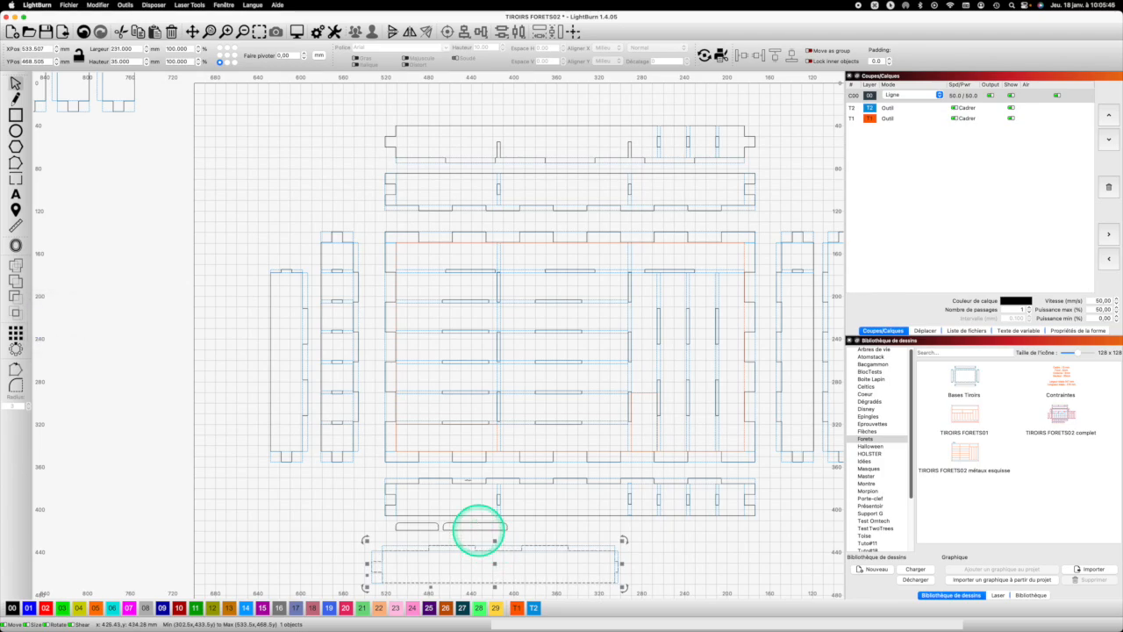
left_click(260, 31)
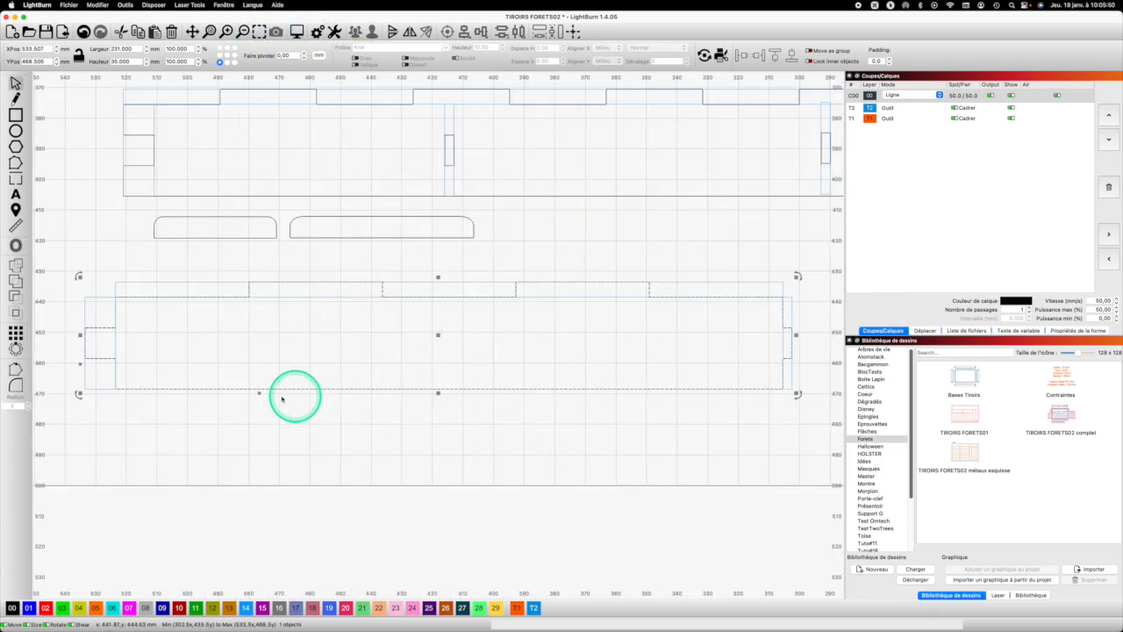
left_click(133, 419)
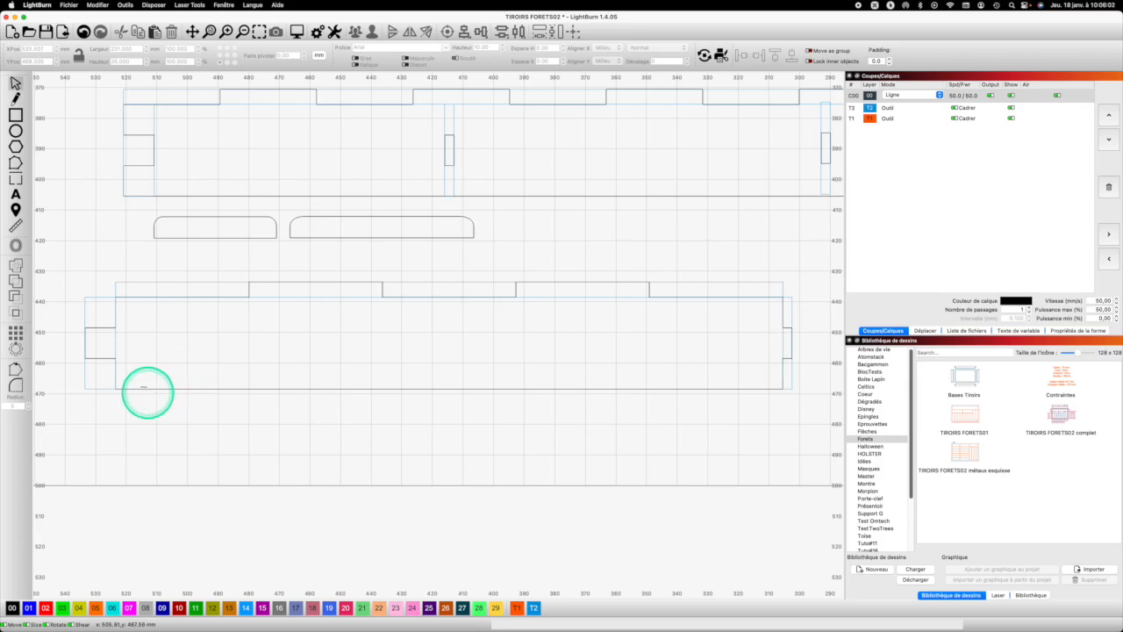
left_click(15, 115)
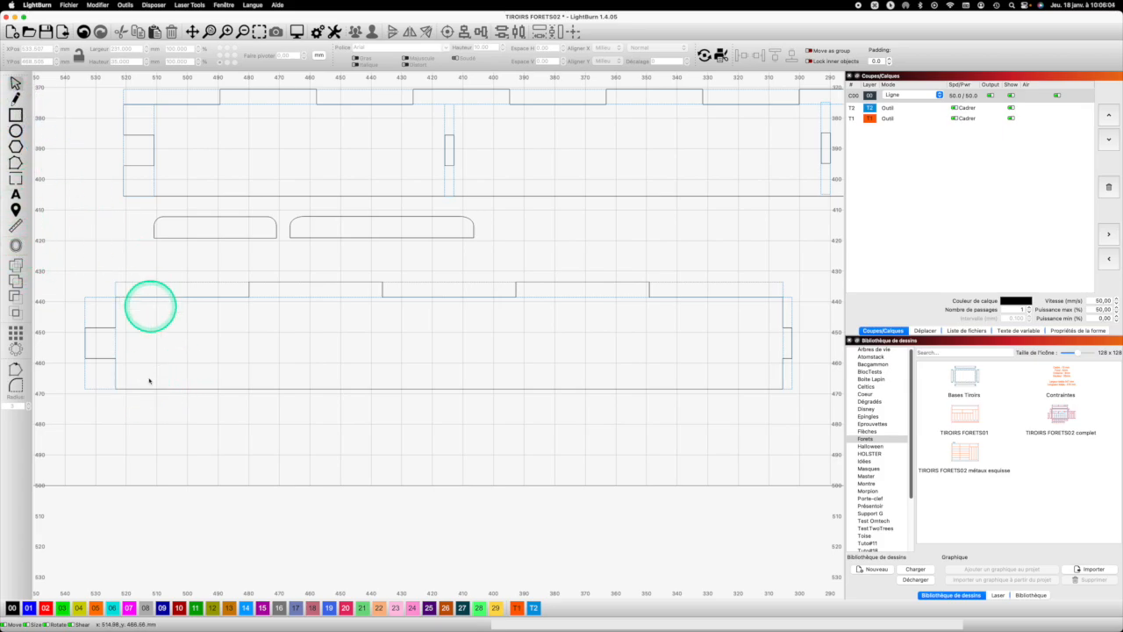
left_click_drag(115, 389, 194, 296)
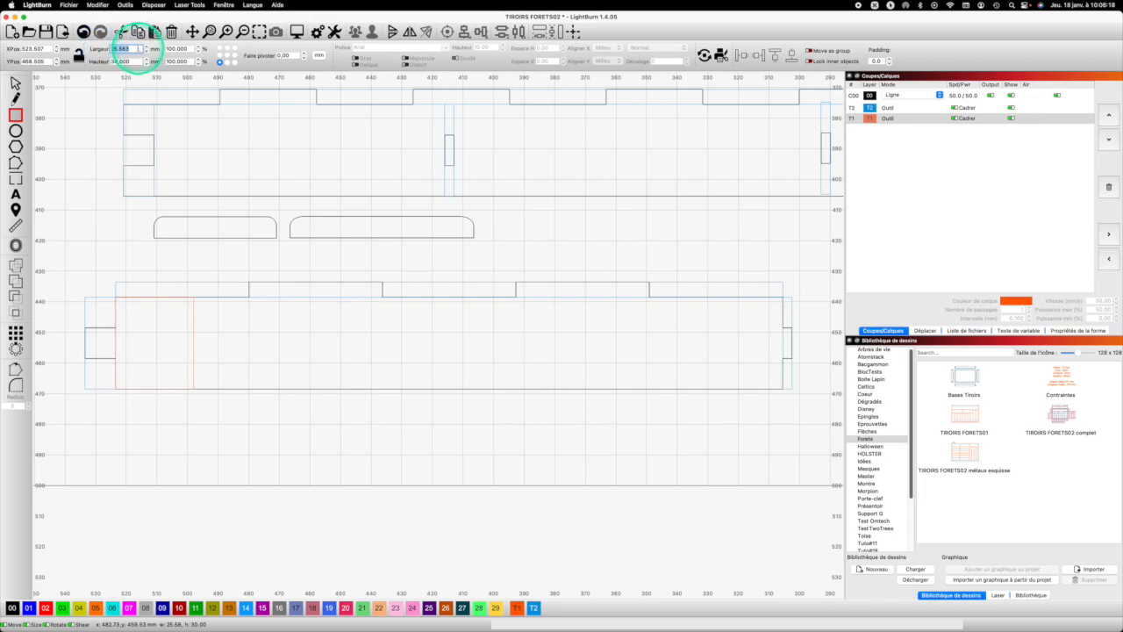
type("27.5")
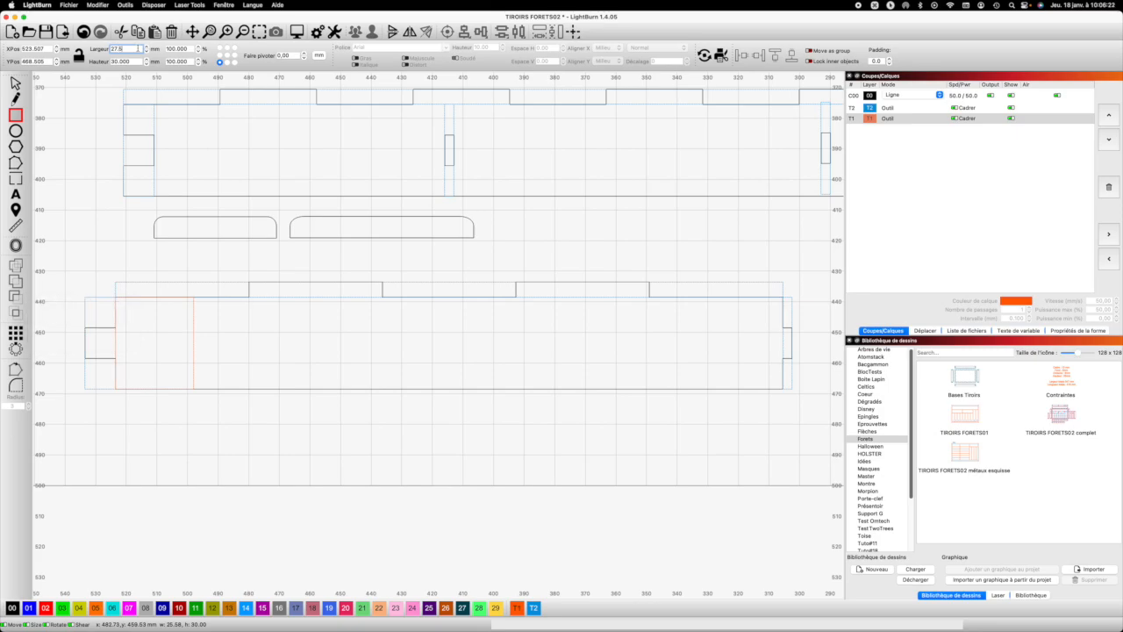
key("Return")
scroll(137, 48, "up", 2)
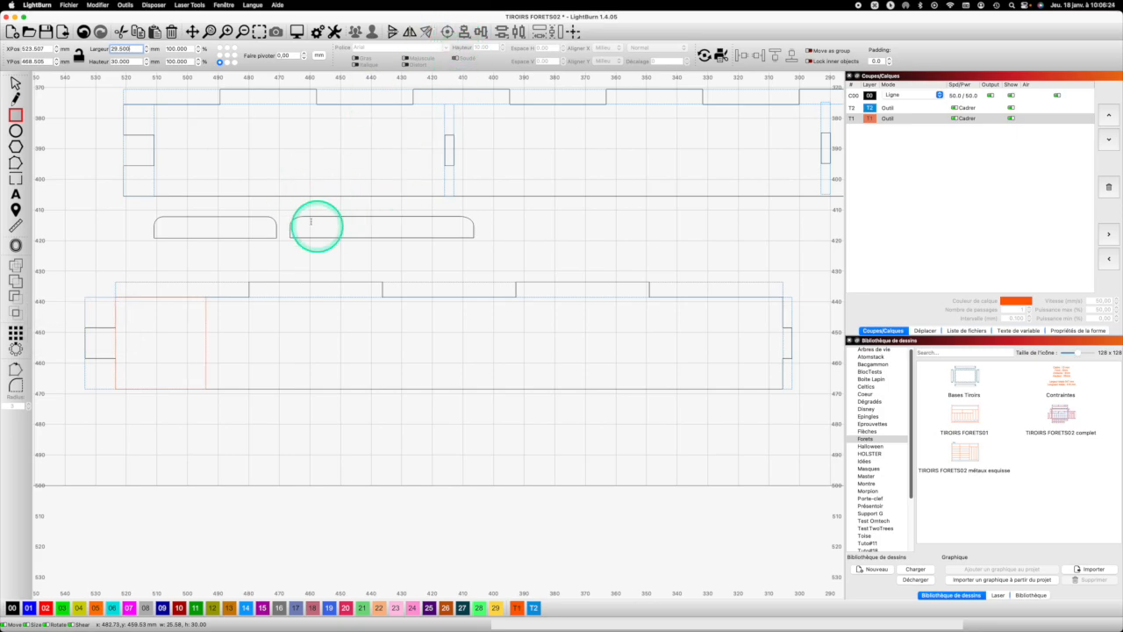
key("Up")
key("Up")
key("Up")
key("Up")
key("Up")
left_click(154, 235)
left_click(155, 236)
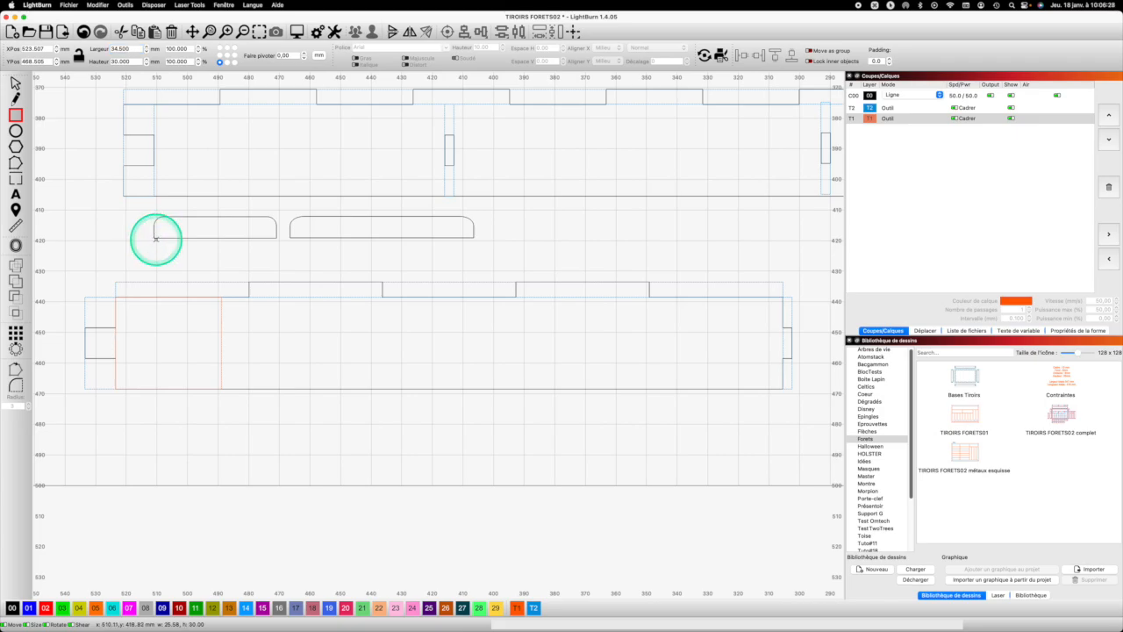
left_click(14, 84)
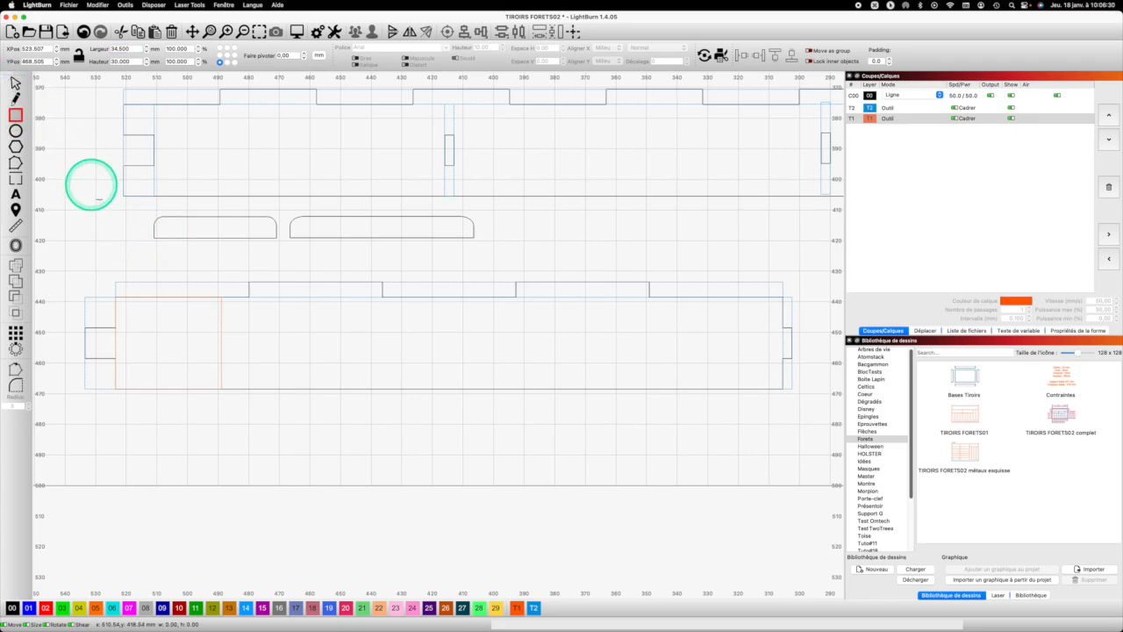
left_click(151, 230)
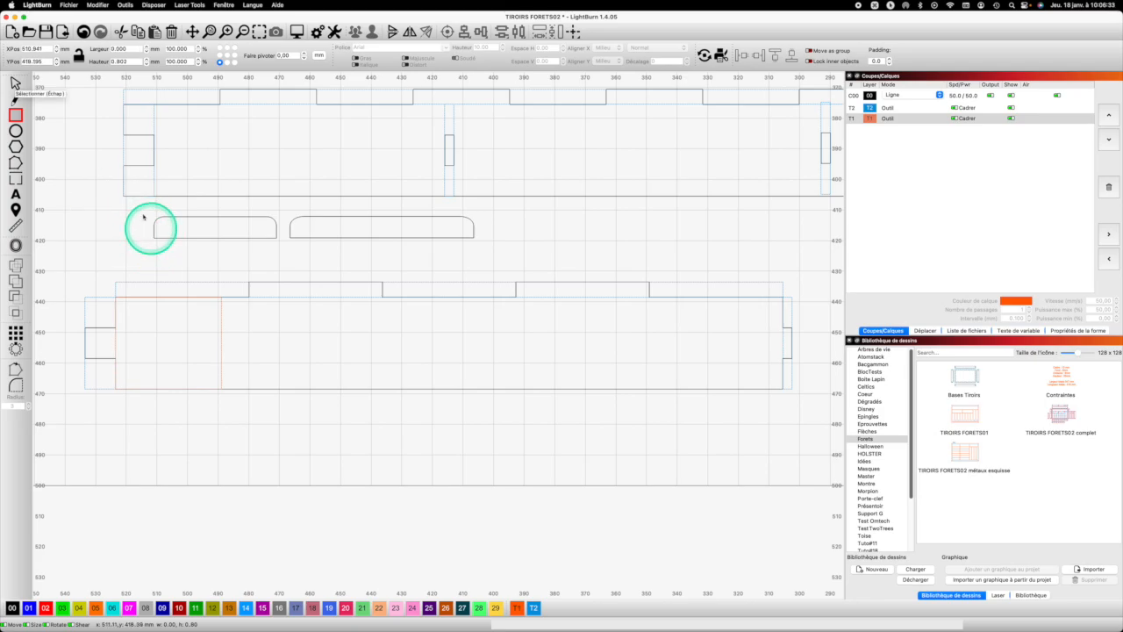
left_click(156, 233)
key("Delete")
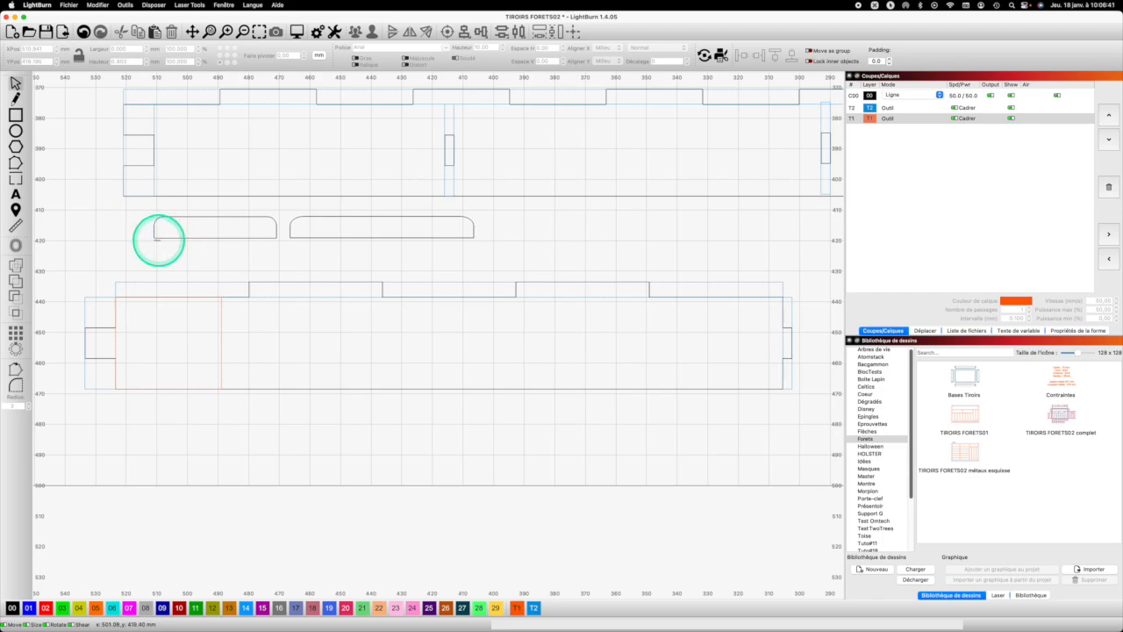
Move the 40 mm rounded shape so its lower-left corner snaps onto the lower-right corner of the 34.5 mm guide rectangle
left_click(155, 238)
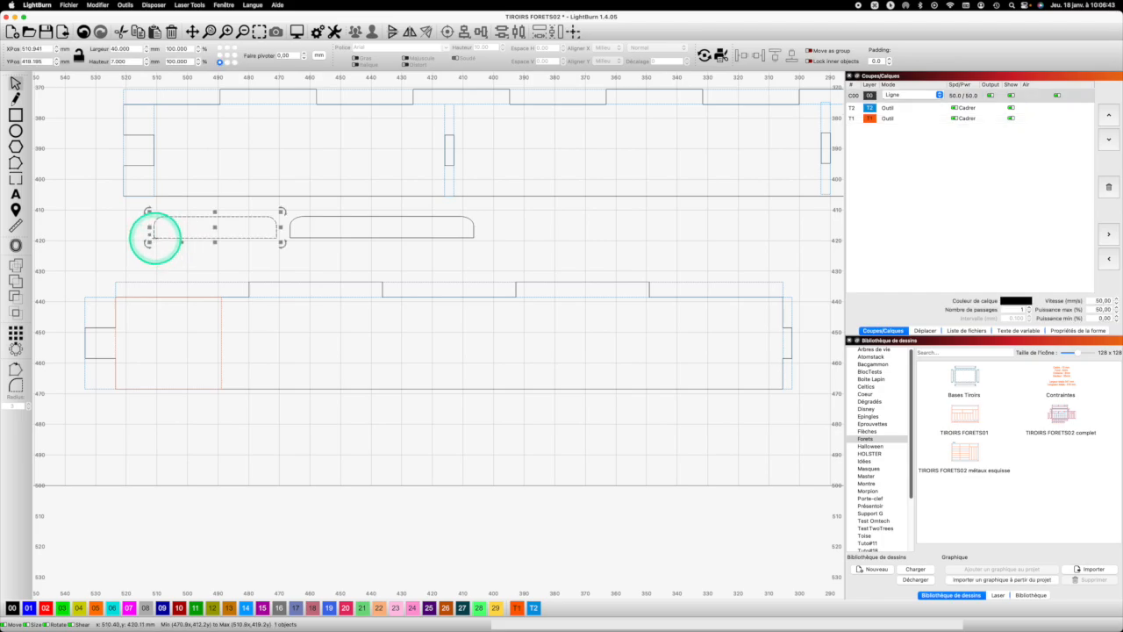
left_click(153, 237)
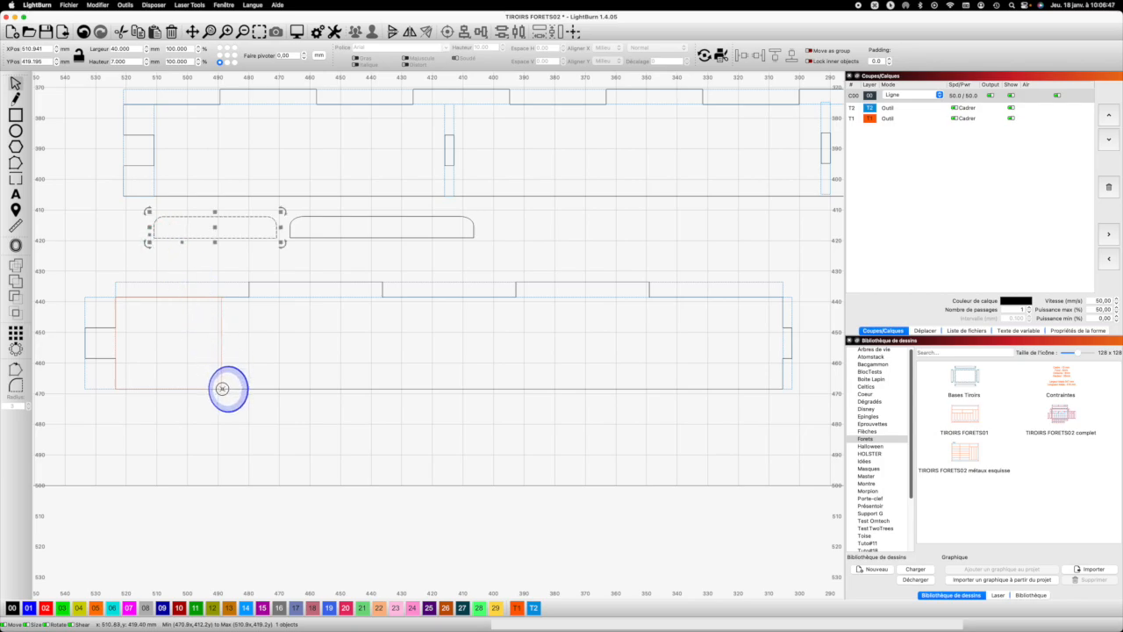
left_click_drag(222, 388, 220, 388)
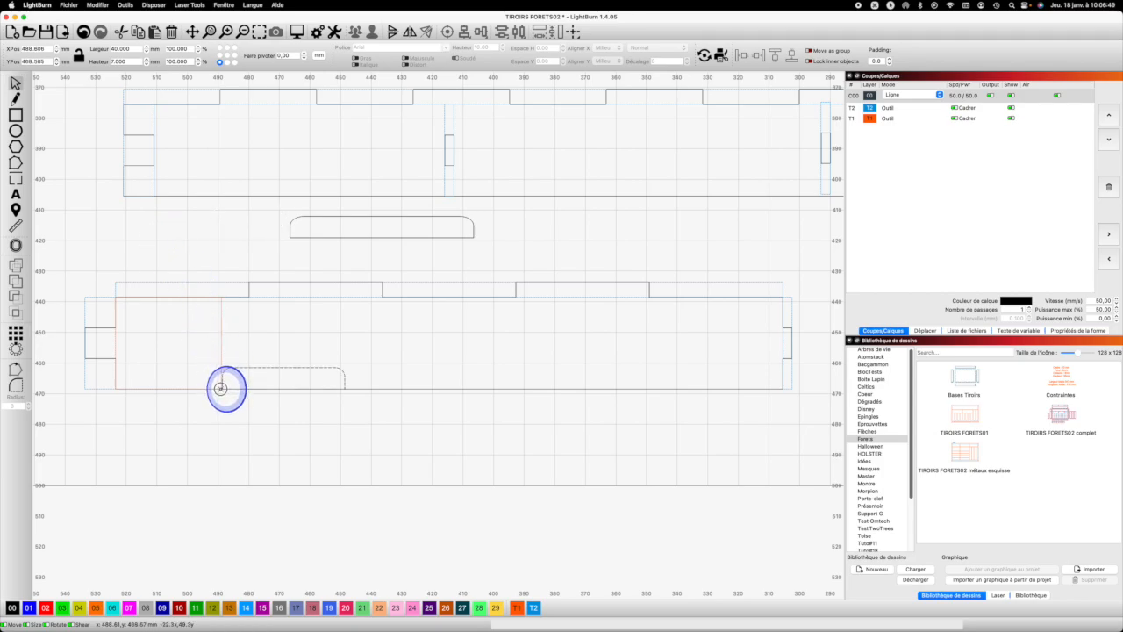
left_click_drag(220, 388, 218, 387)
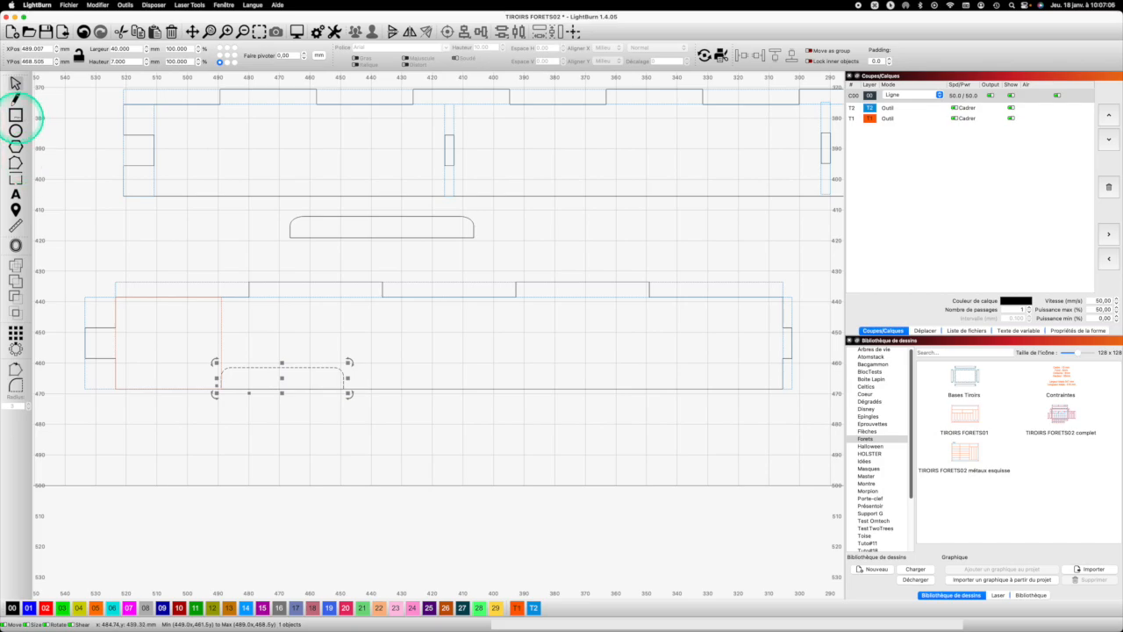
Draw a T1 guide rectangle about 25.6 mm high from the placed cutout's lower-right corner and set its width to 60.5 mm
key("super+r")
left_click(450, 315)
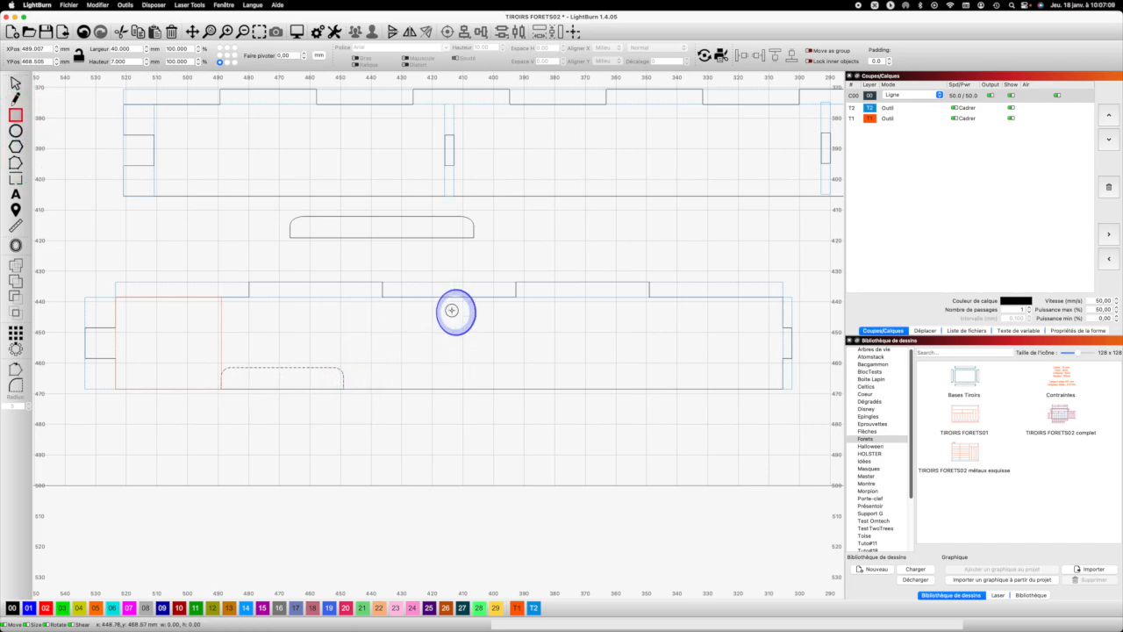
left_click_drag(450, 314, 451, 310)
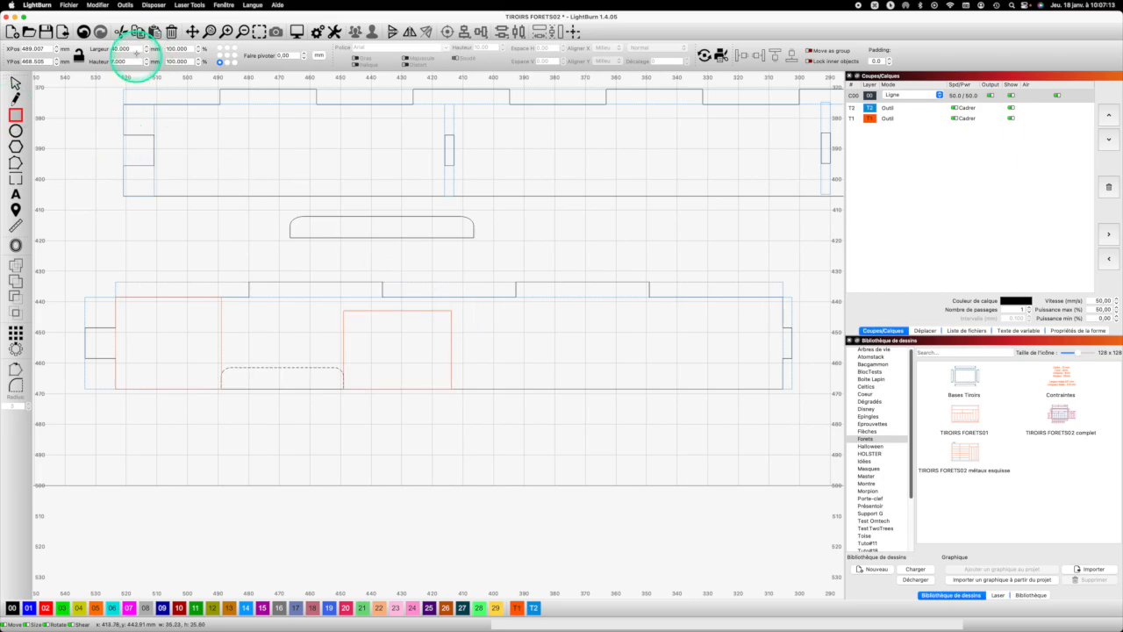
left_click_drag(134, 49, 106, 48)
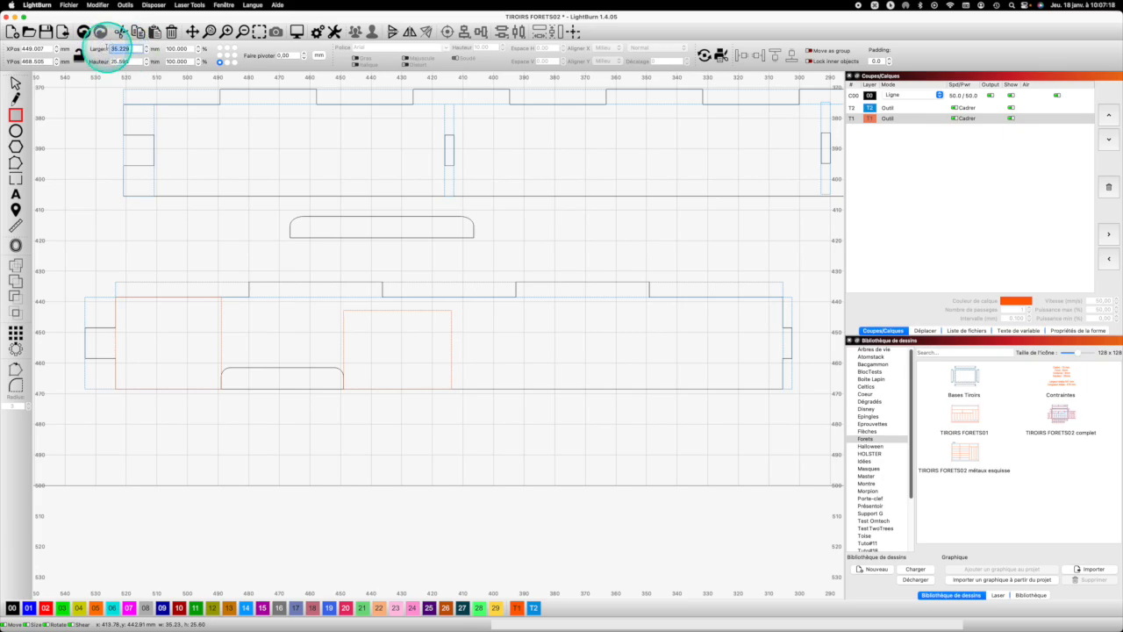
type("68.")
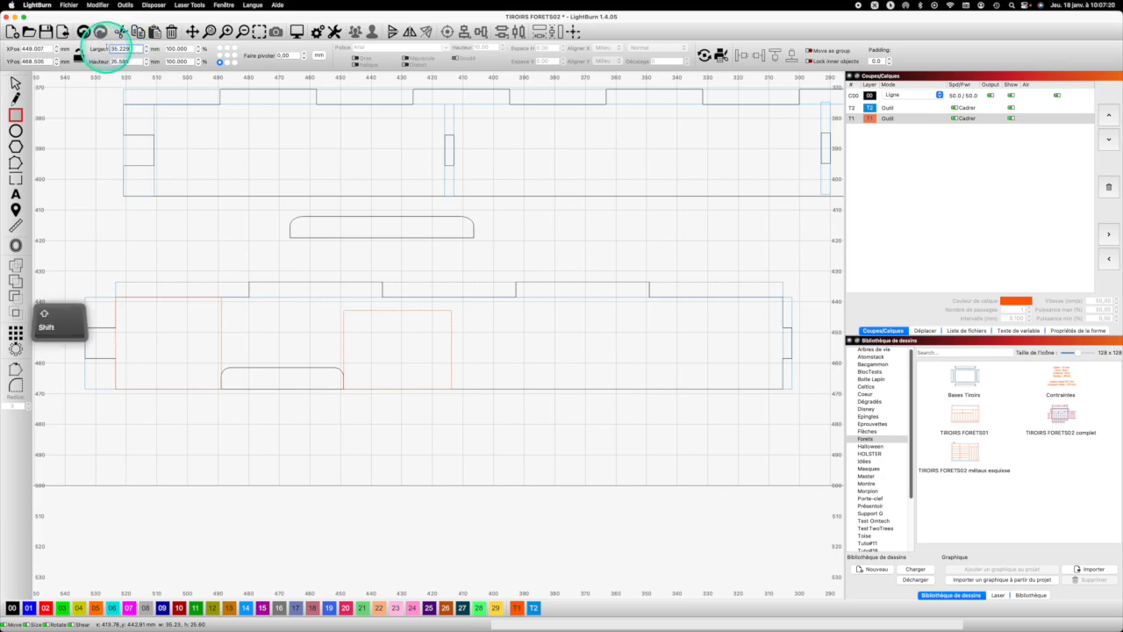
type("5")
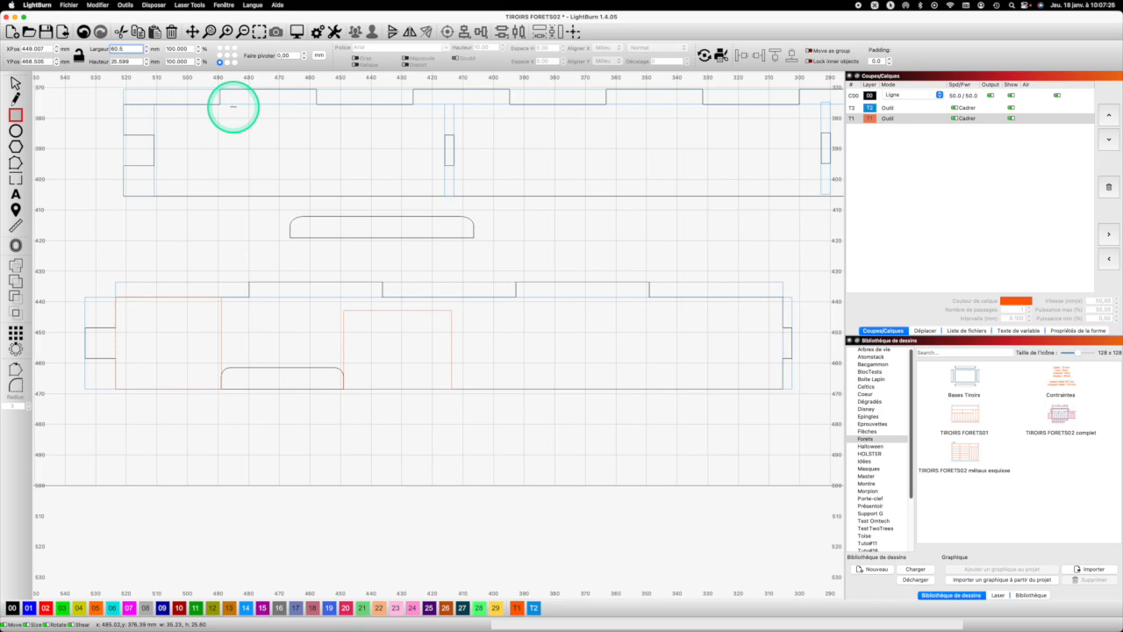
key("Return")
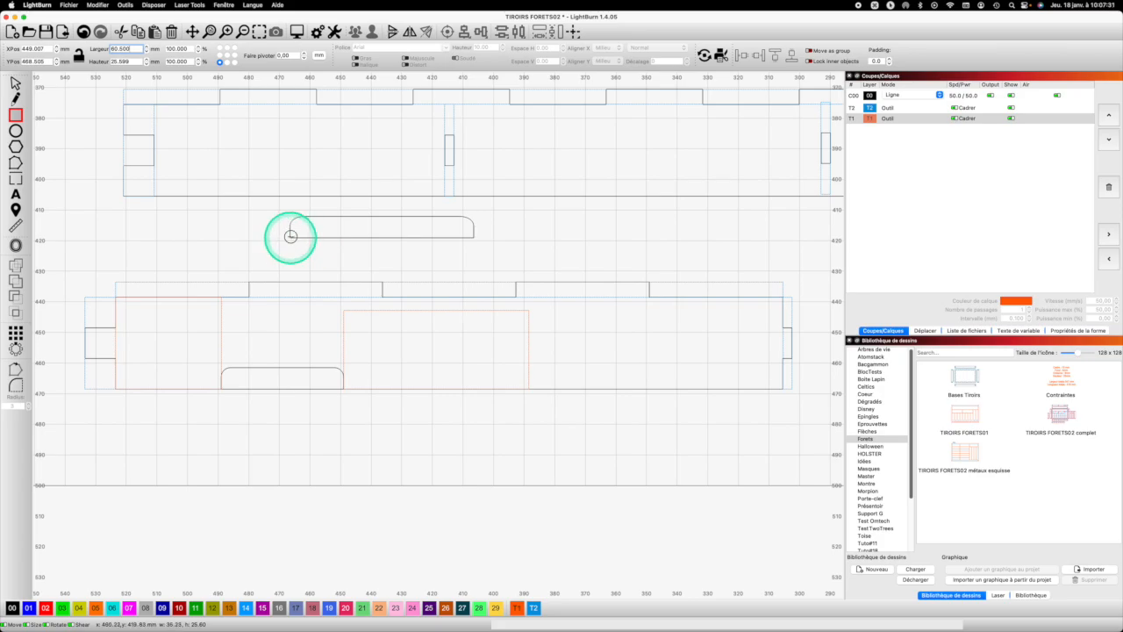
Move the 60 mm rounded shape so its lower-left corner snaps onto the lower-right corner of the 60.5 mm guide rectangle
key("Escape")
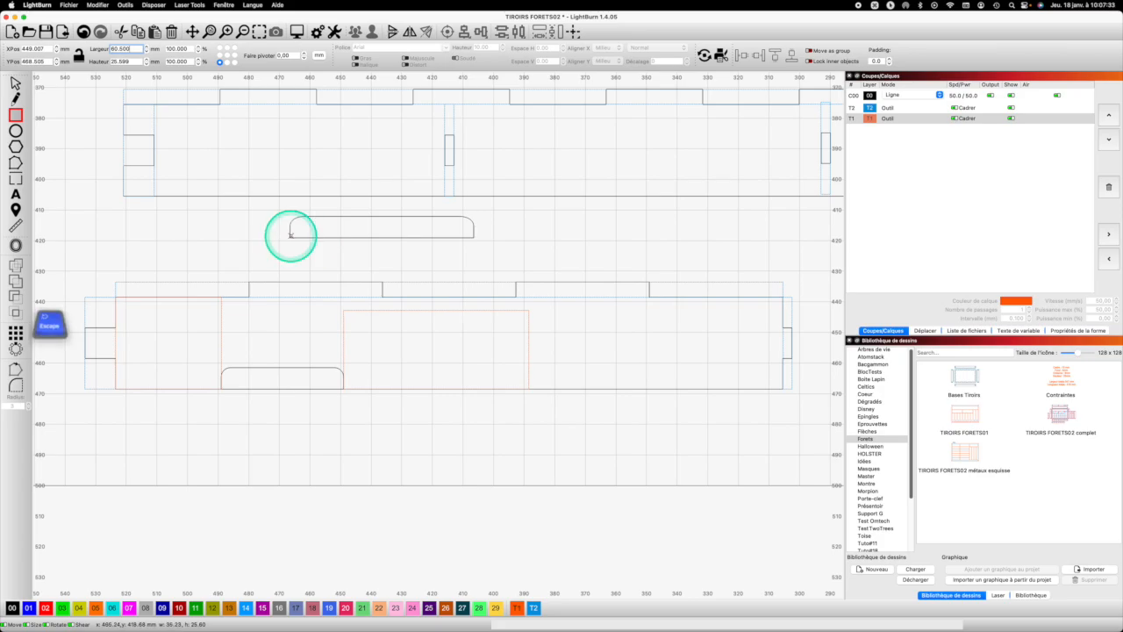
key("Escape")
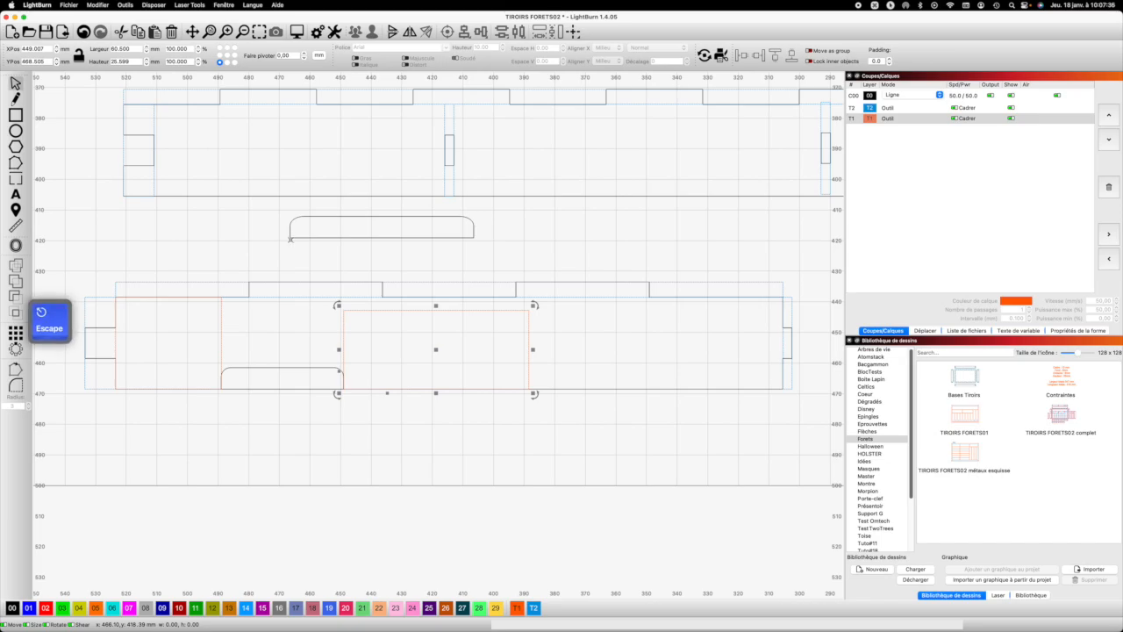
left_click(292, 238)
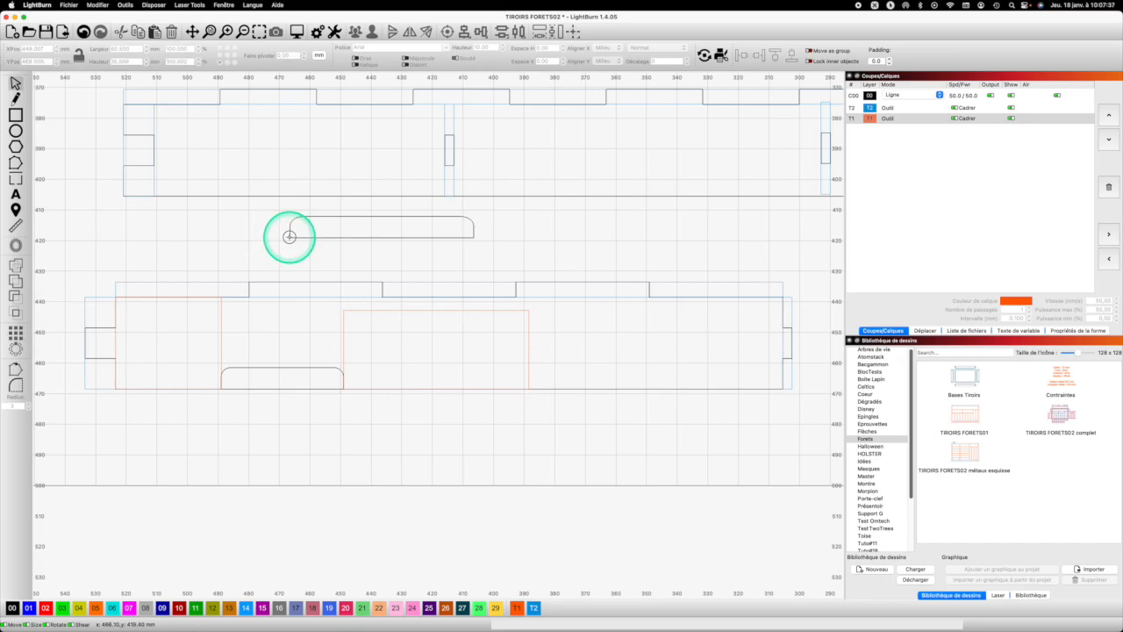
left_click(290, 237)
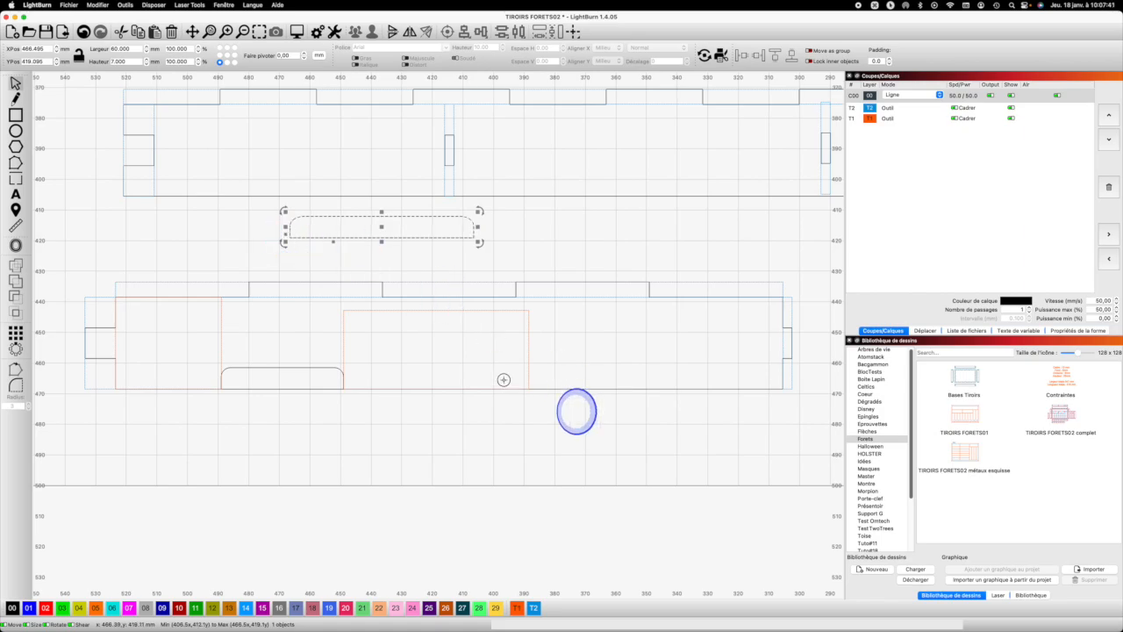
left_click_drag(532, 383, 529, 388)
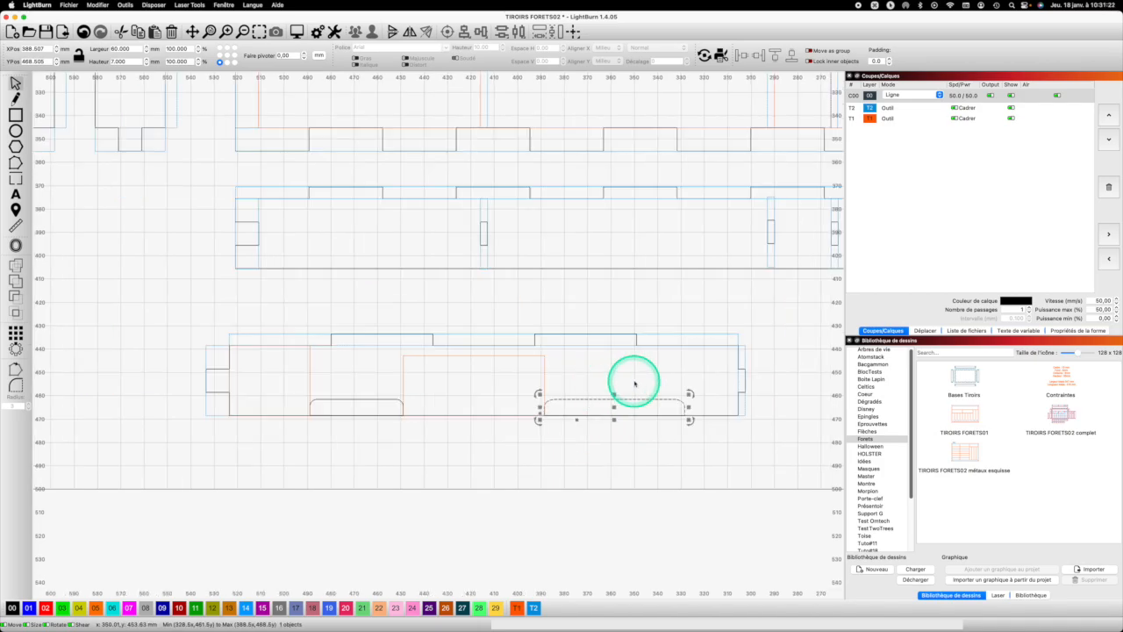
Subtract the 60 mm and 40 mm rounded shapes from the tabbed divider outline to cut both notches in its lower edge
left_click(650, 371)
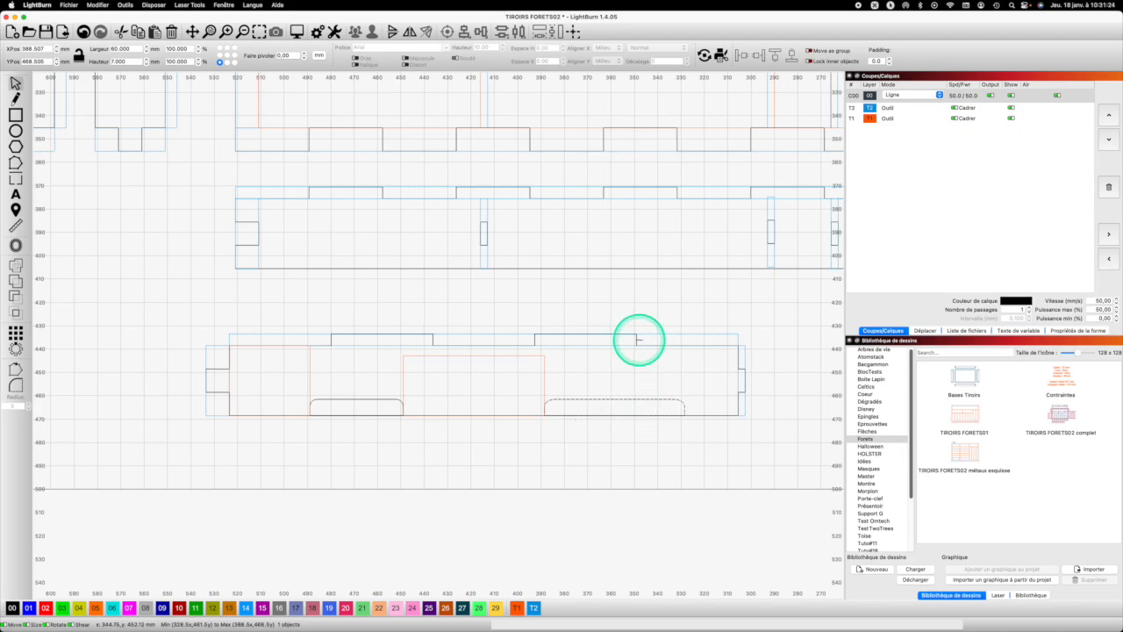
left_click(638, 340, "shift")
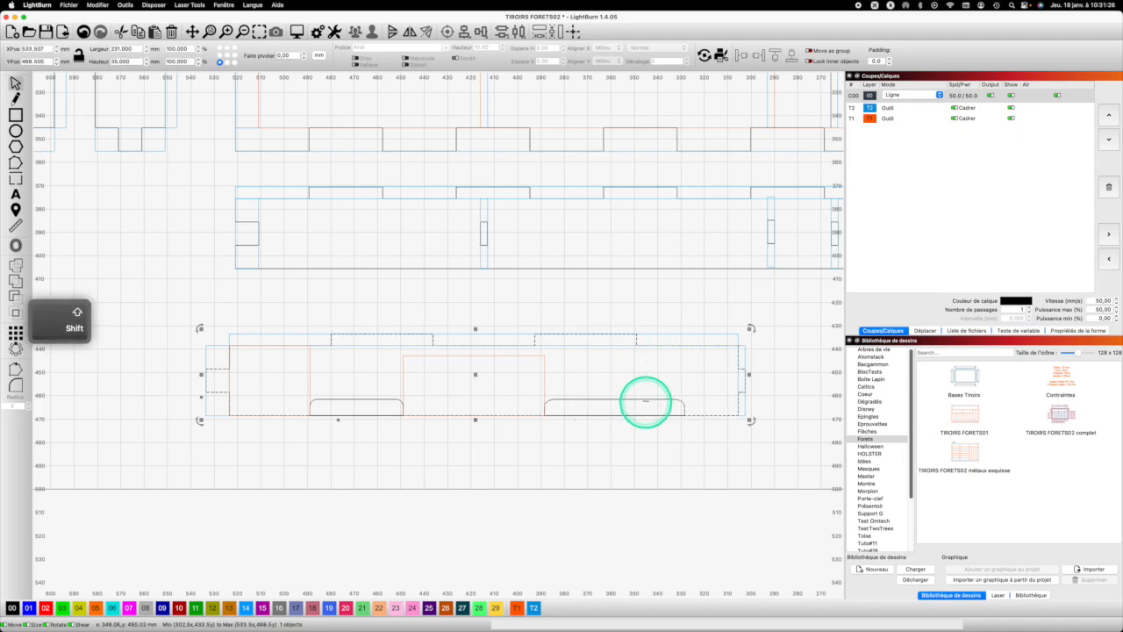
left_click(644, 400, "shift")
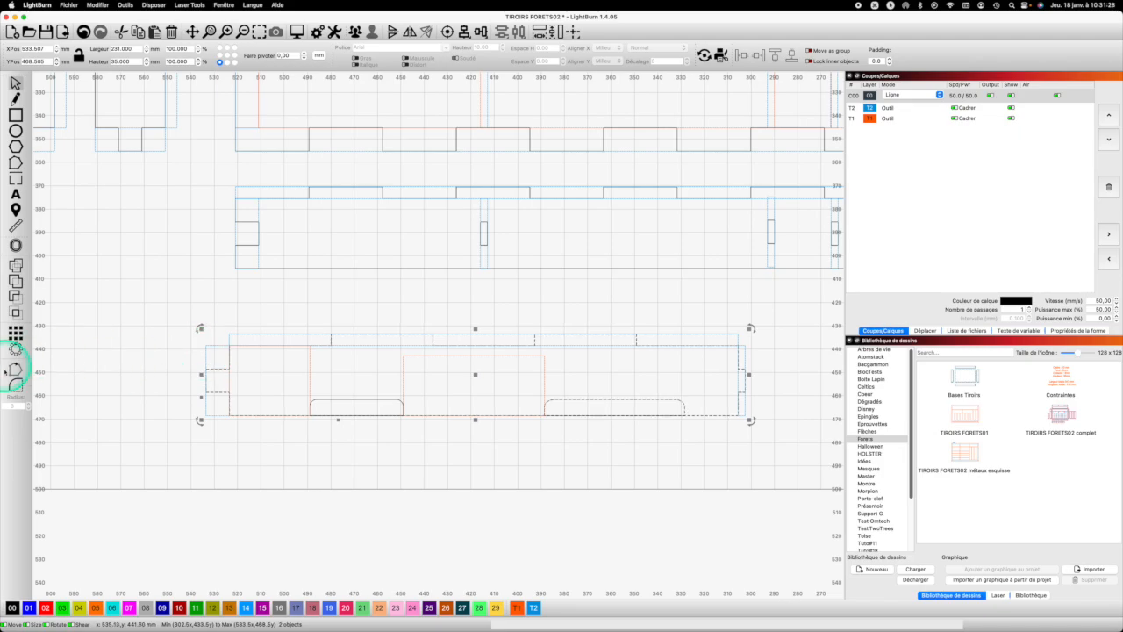
left_click(15, 296)
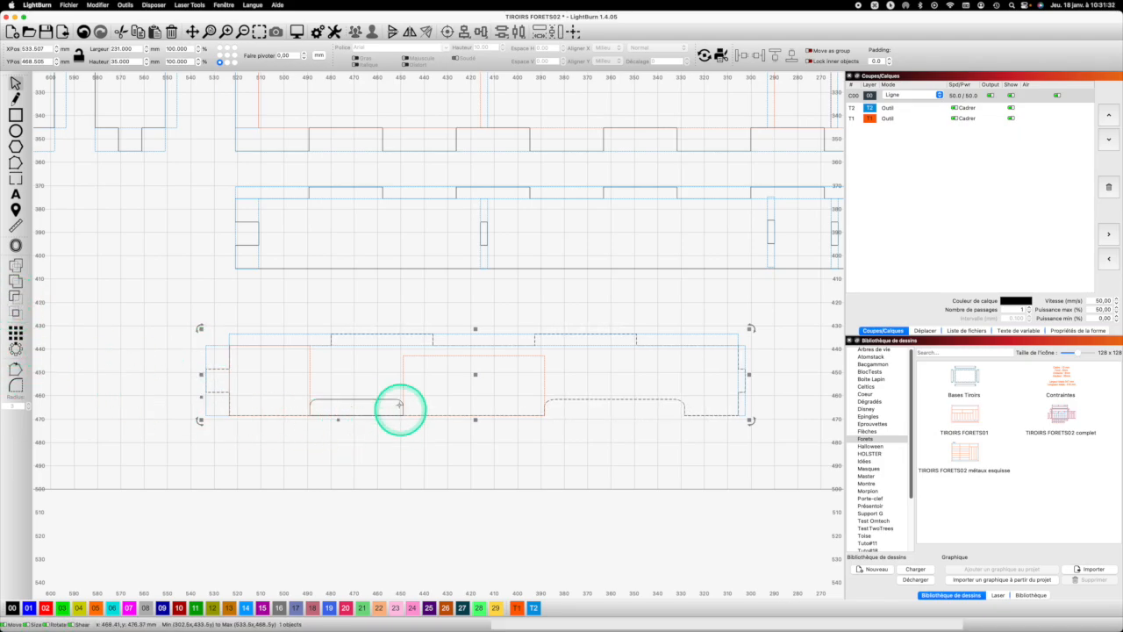
left_click(373, 399, "shift")
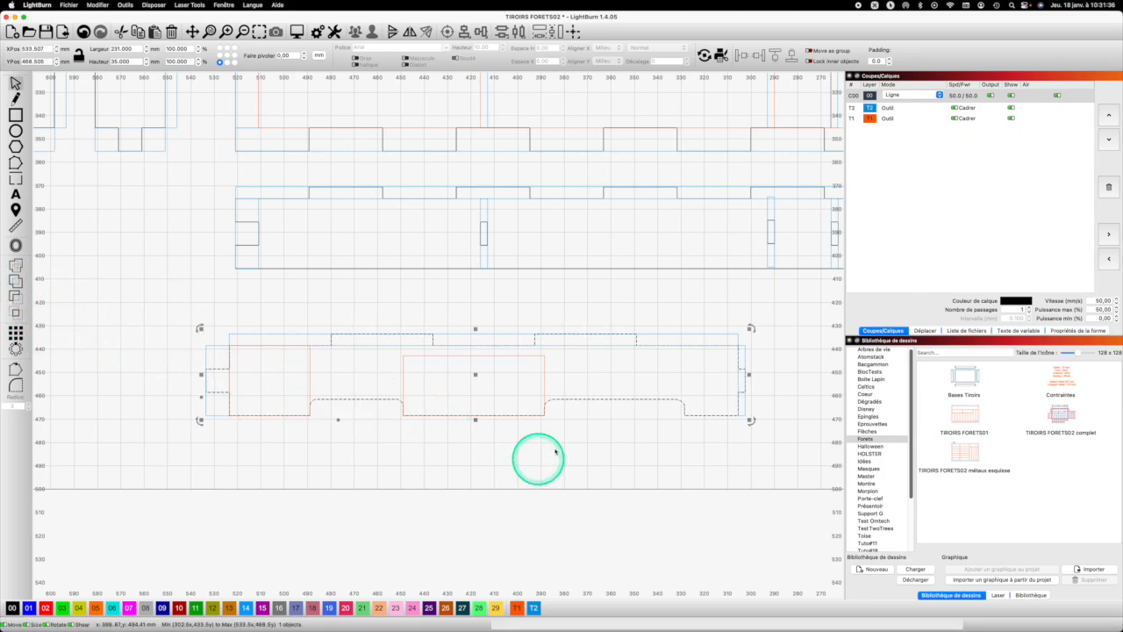
left_click(594, 439)
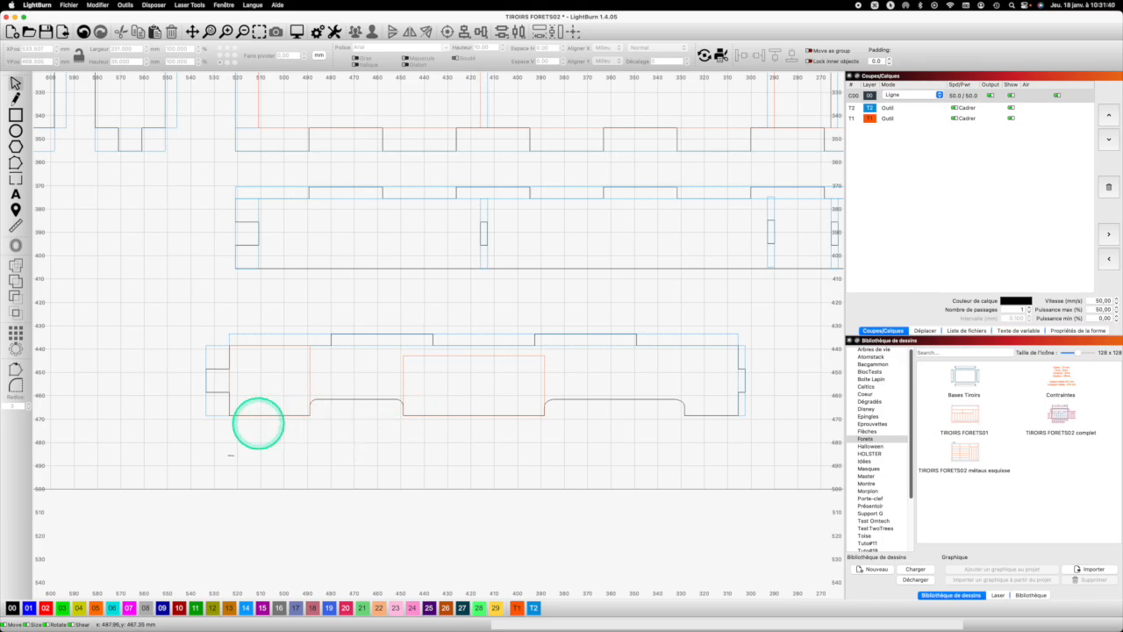
Round the four sharp corners where the two notches meet the divider's lower edge with the Radius tool
left_click(18, 384)
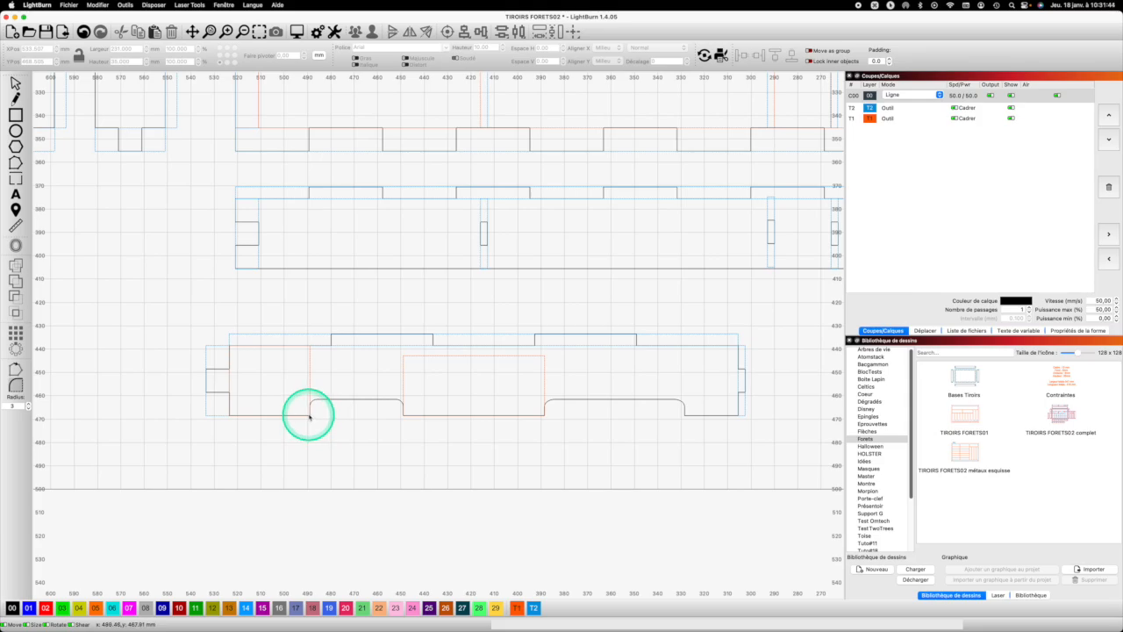
left_click(311, 405)
left_click(313, 402)
left_click(309, 415)
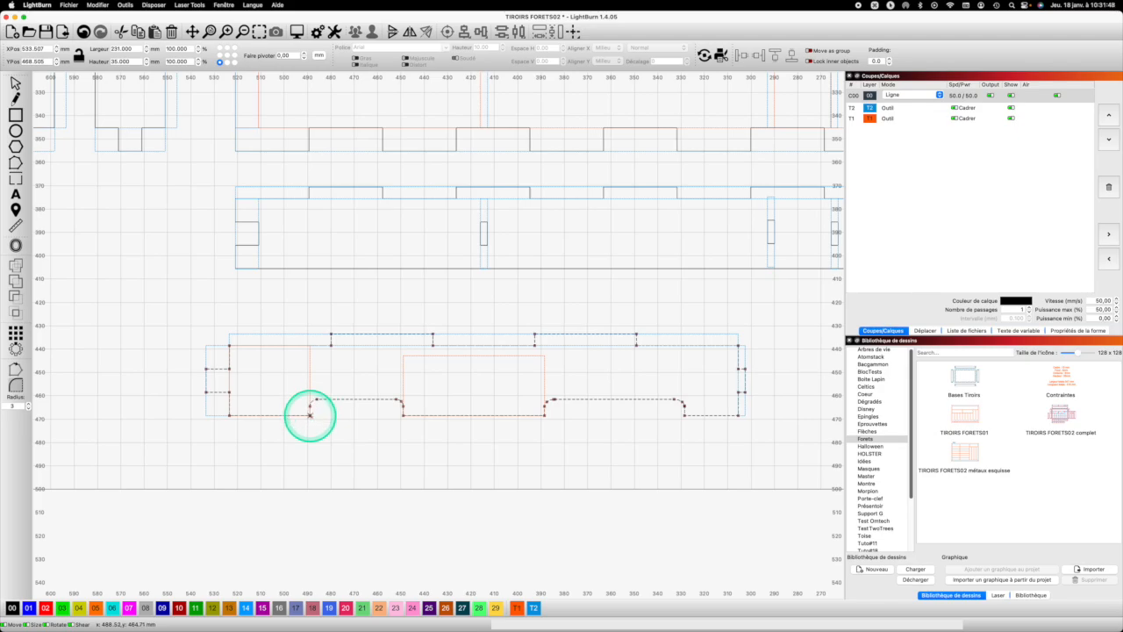
left_click(395, 418)
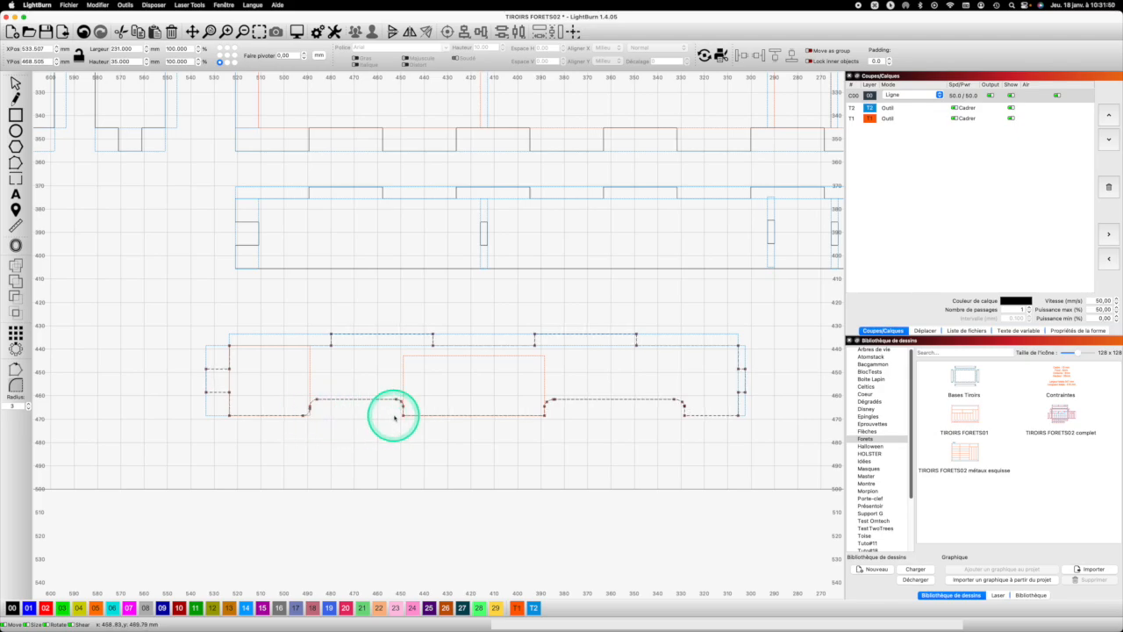
left_click(403, 415)
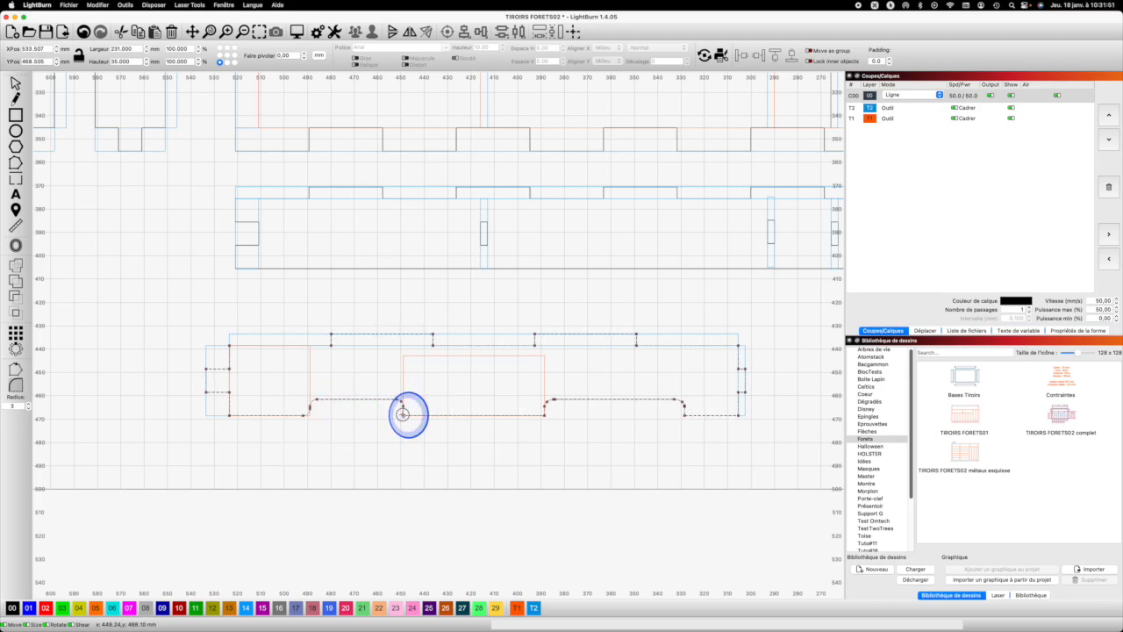
left_click(543, 414)
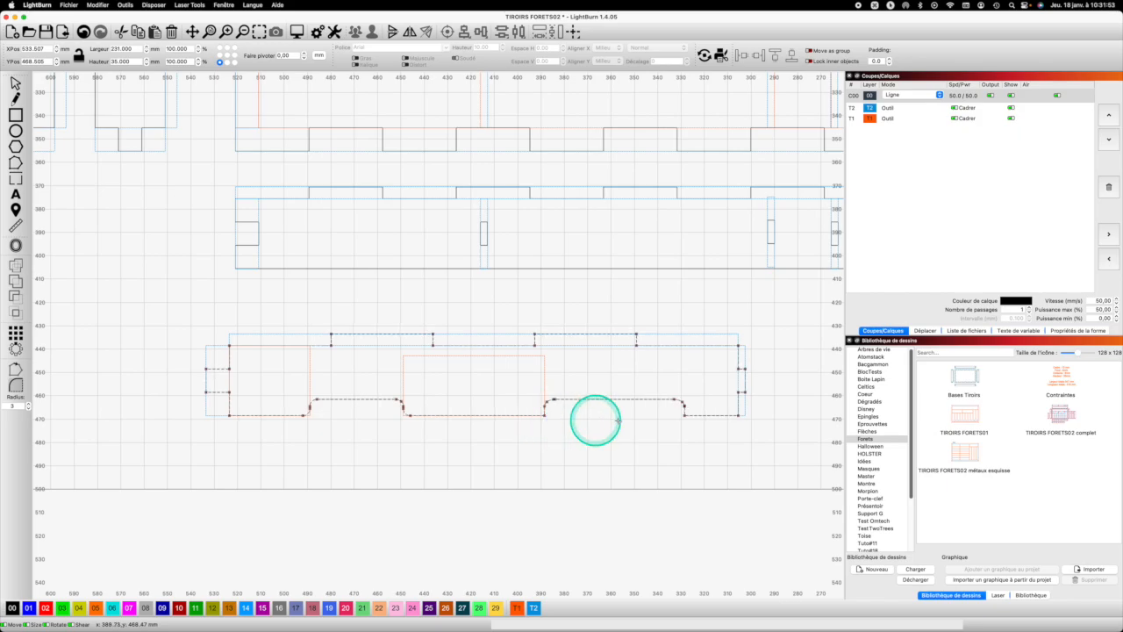
left_click(683, 413)
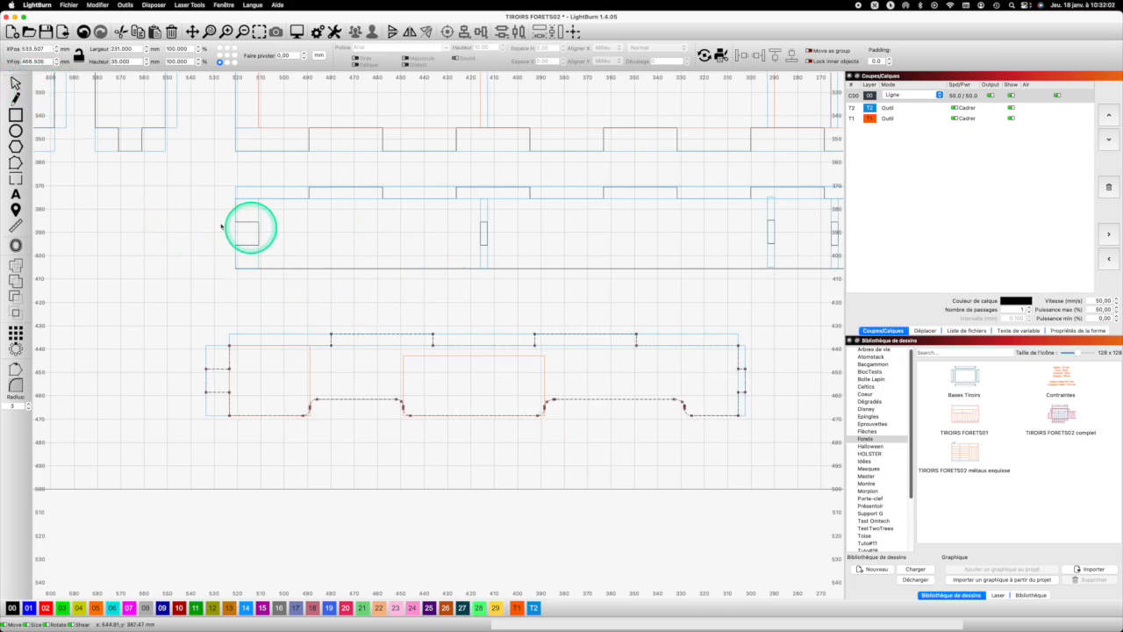
left_click(212, 31)
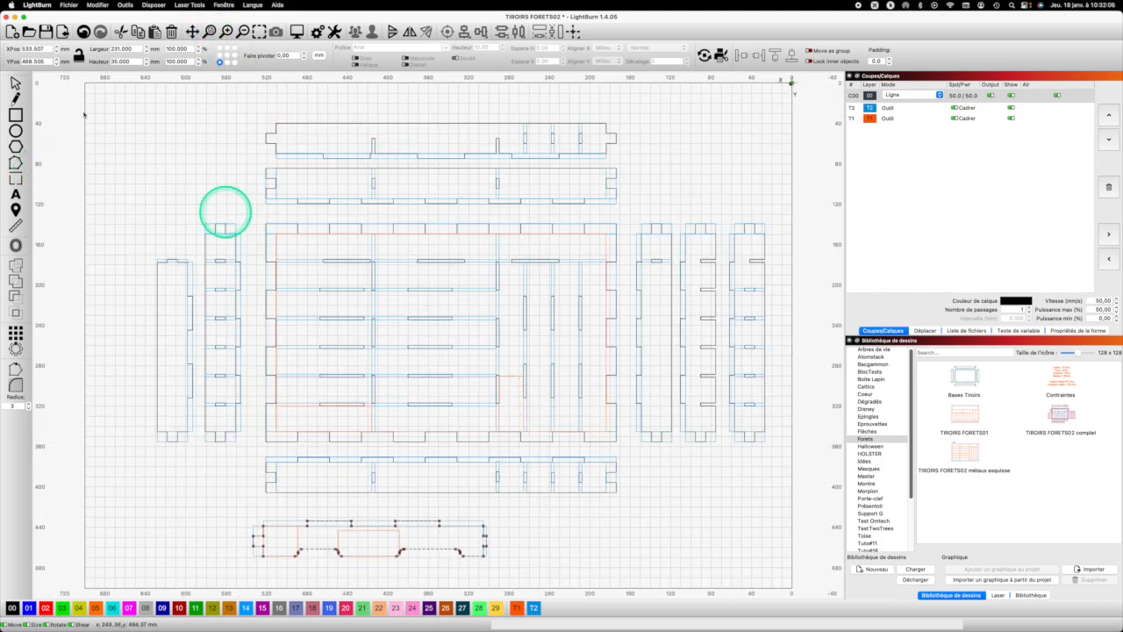
left_click(15, 83)
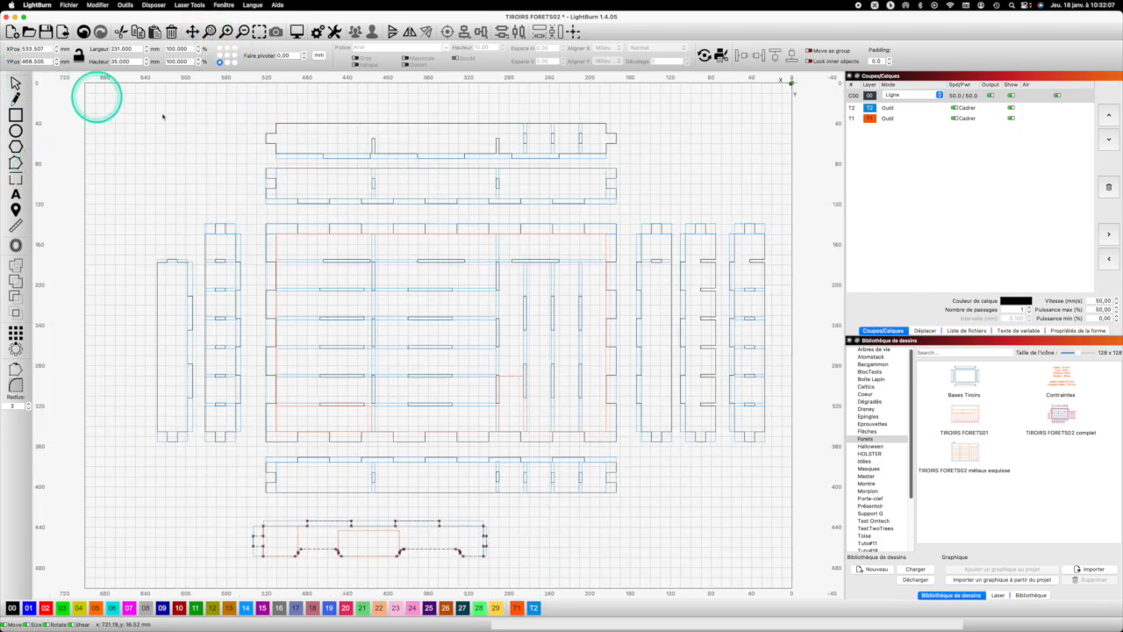
left_click(539, 520)
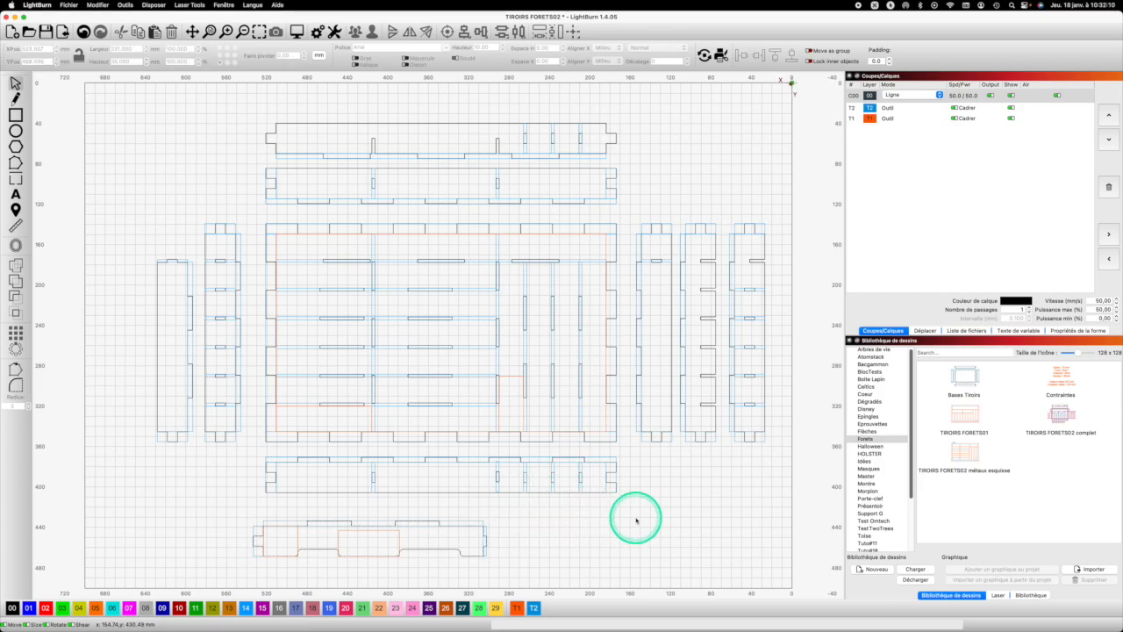
Select the entire drawer layout, including all panels, dividers and guides
scroll(636, 521, "down", 1)
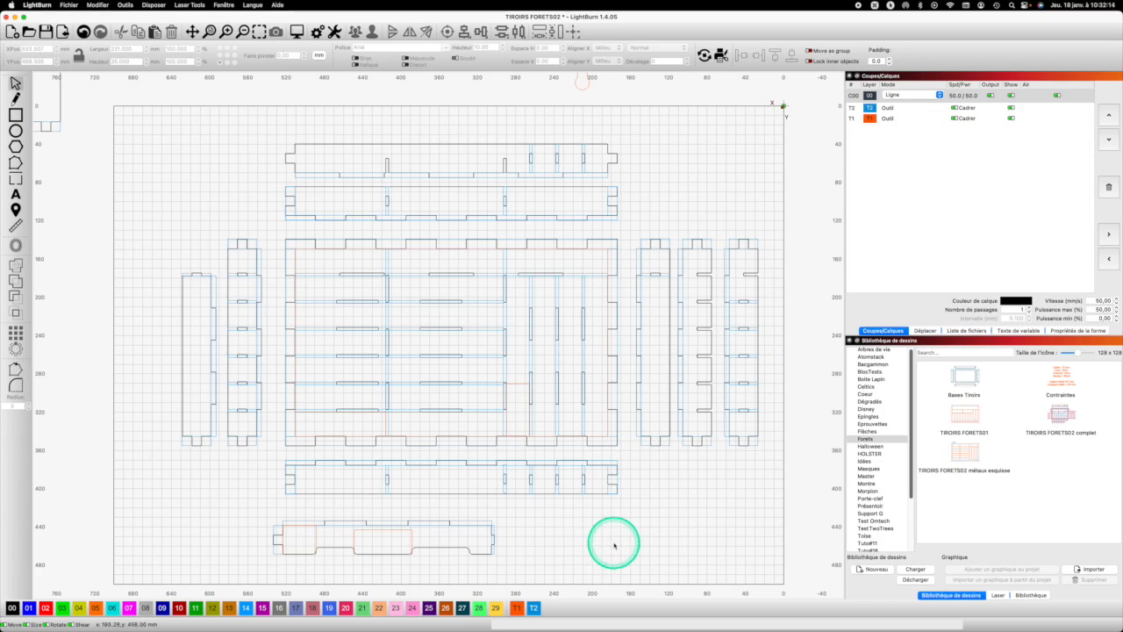
left_click_drag(771, 568, 131, 106)
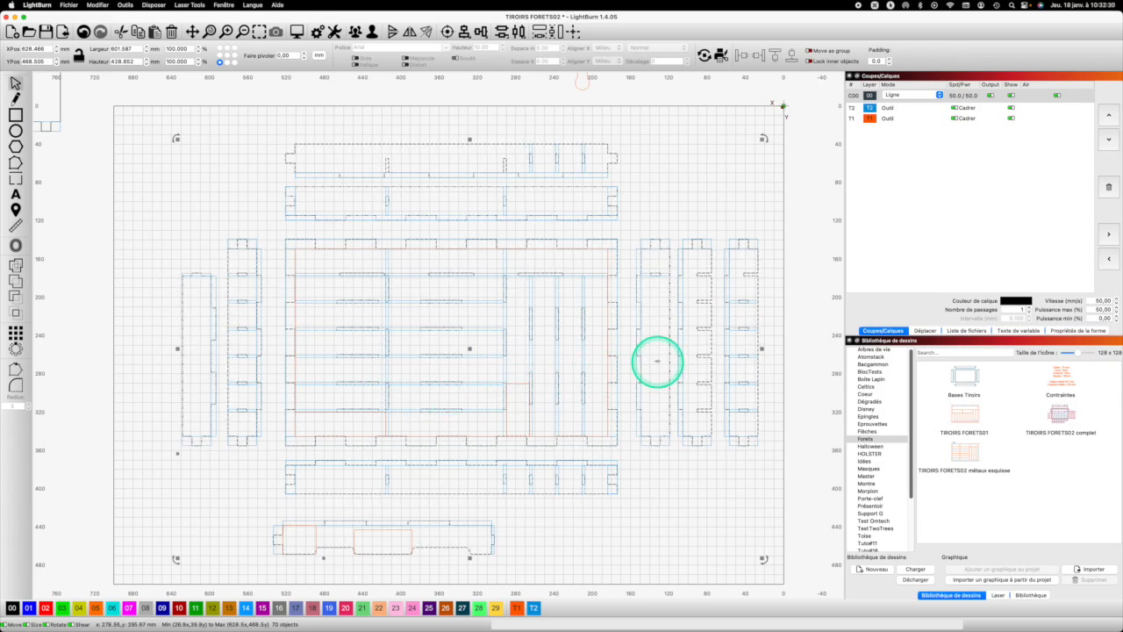
scroll(692, 343, "up", 1)
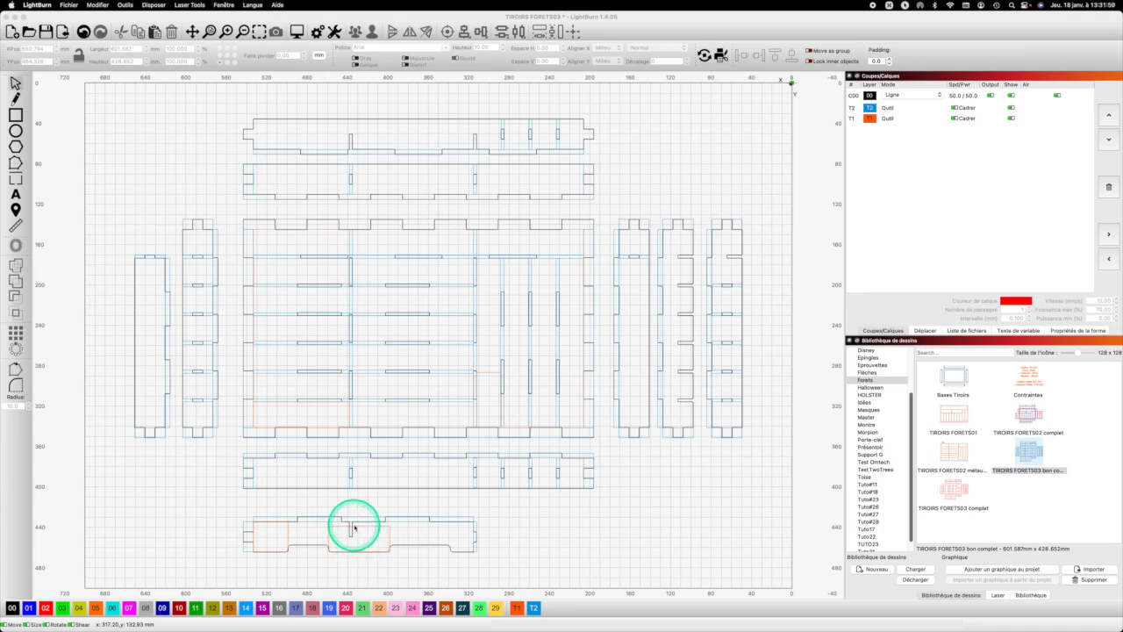
Select the complete TIROIRS FORETS03 layout and ungroup all its parts
left_click(759, 566)
mouse_move(759, 566)
left_mouse_down()
mouse_move(113, 263)
mouse_move(126, 113)
left_mouse_up()
left_click(124, 121)
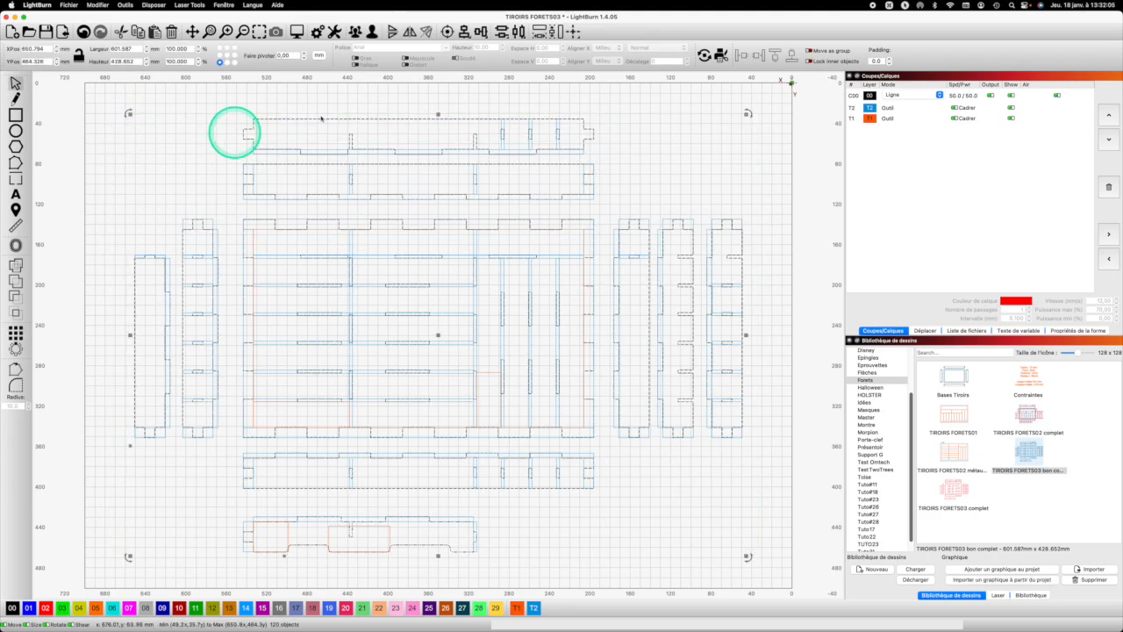
left_click(371, 31)
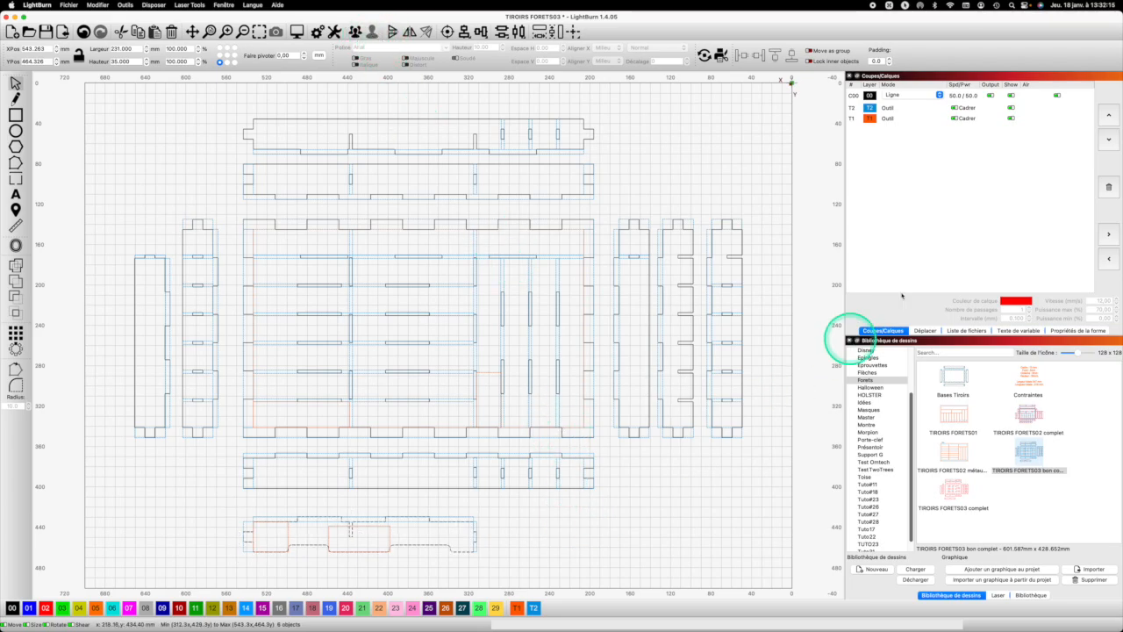
Hide the T2 and T1 guide layers and assign all remaining outlines to layer 02
left_click(1011, 107)
left_click(1011, 117)
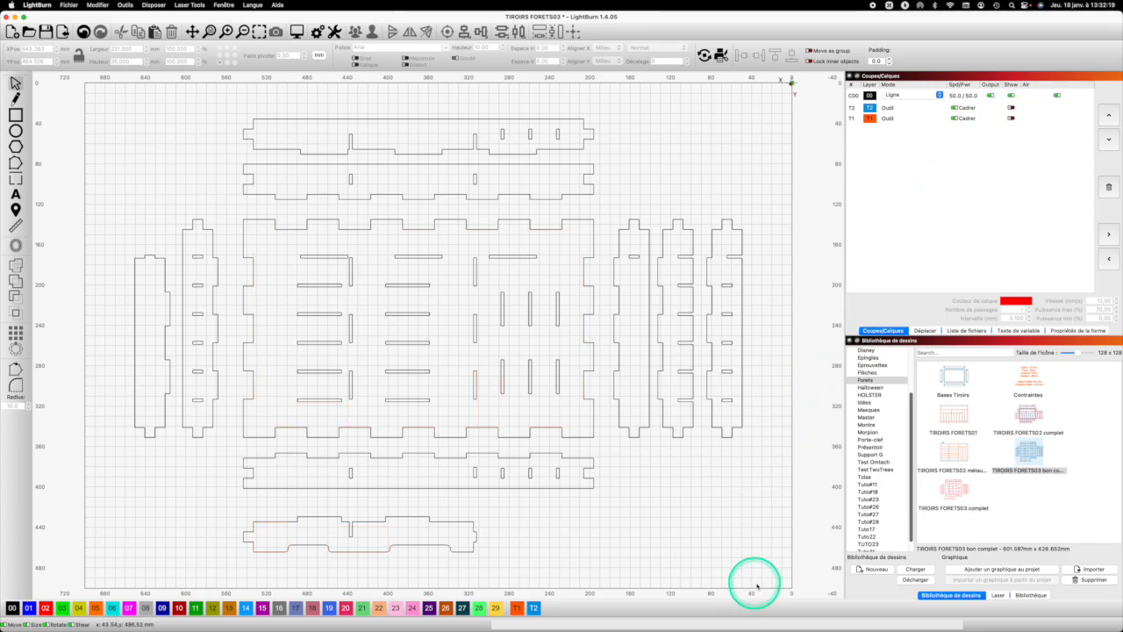
left_click_drag(773, 581, 111, 107)
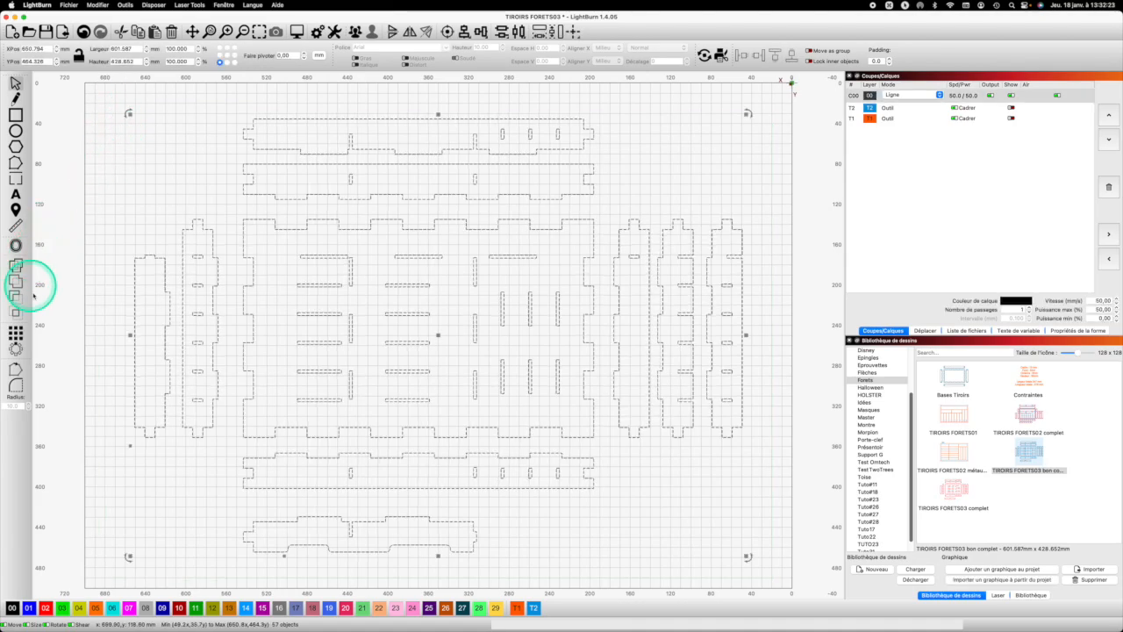
left_click(45, 607)
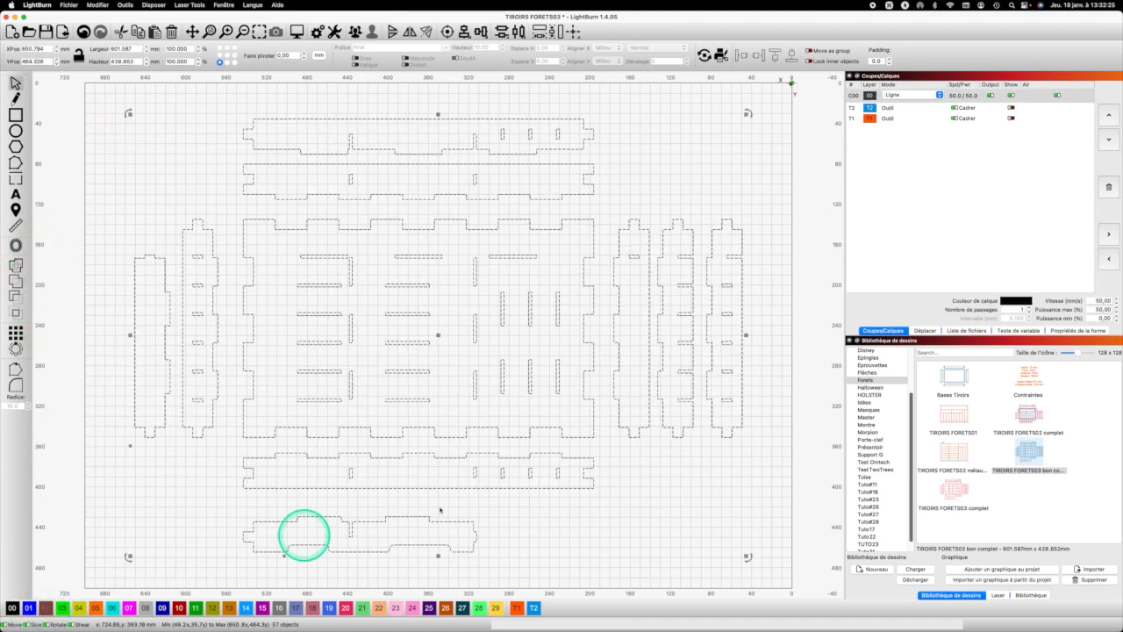